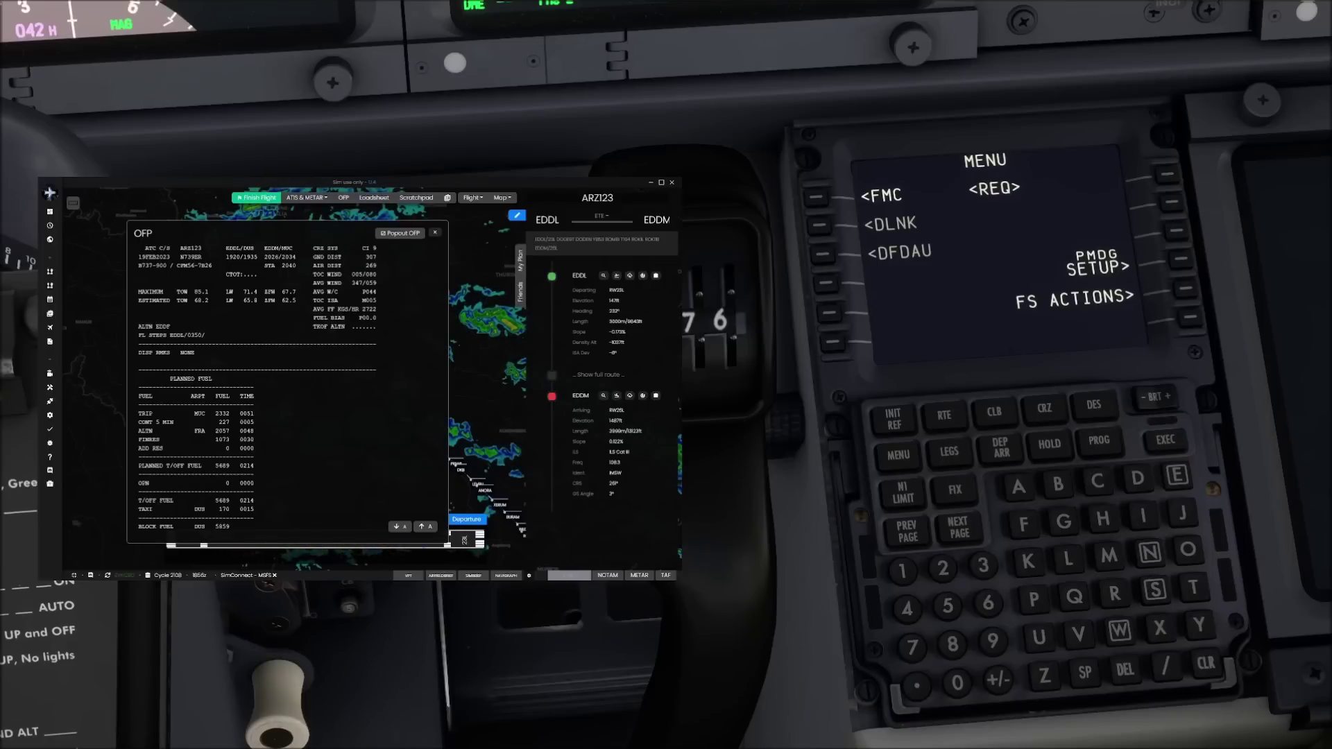
Step: Open the FMC, go through position initialization to the route page, and enter EDDL as the origin
{"action": "left_click", "coordinate": [817, 197]}
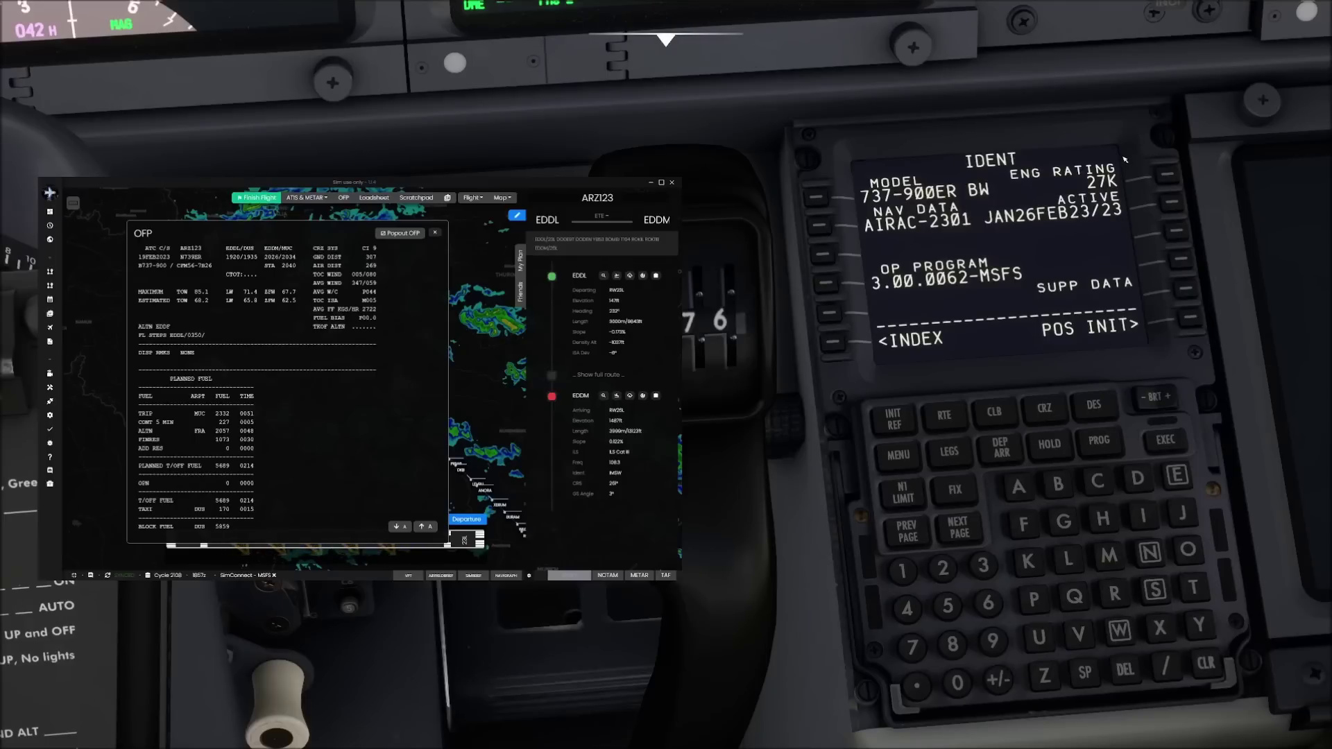
{"action": "left_click", "coordinate": [1191, 321]}
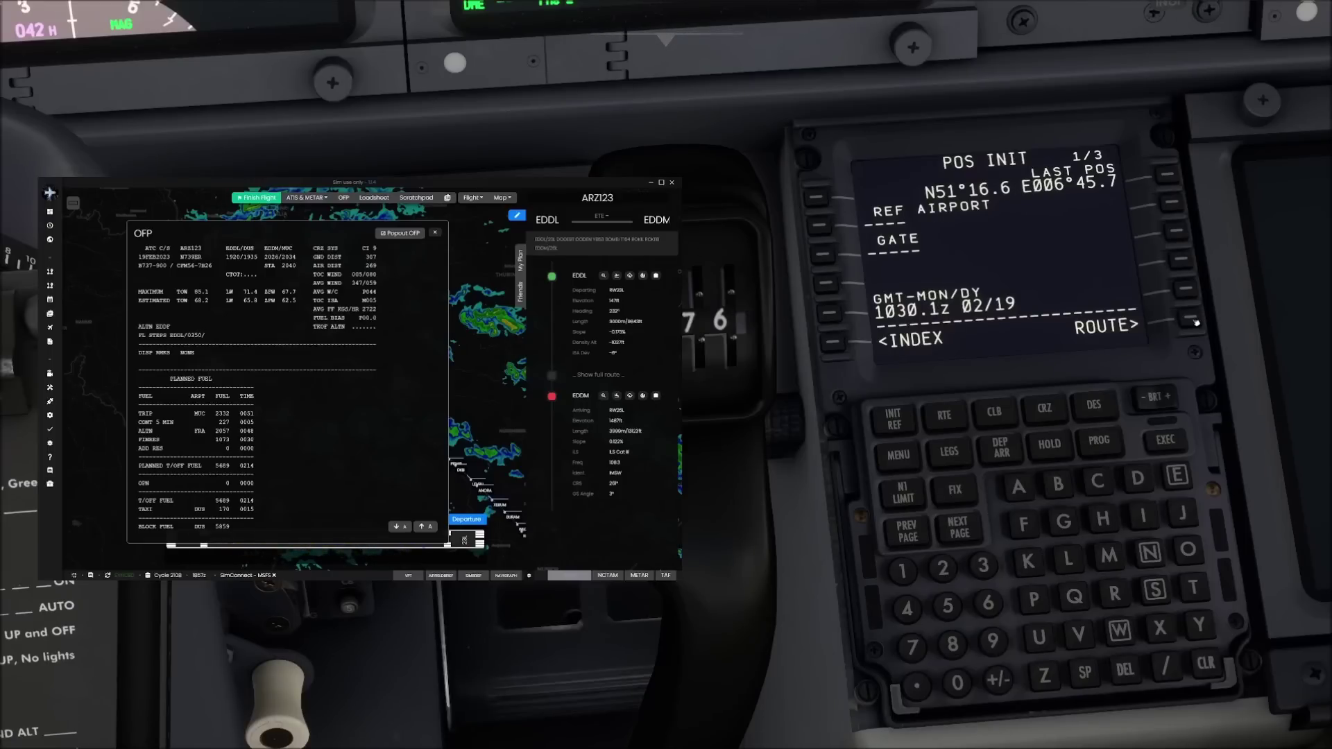
{"action": "left_click", "coordinate": [1197, 323]}
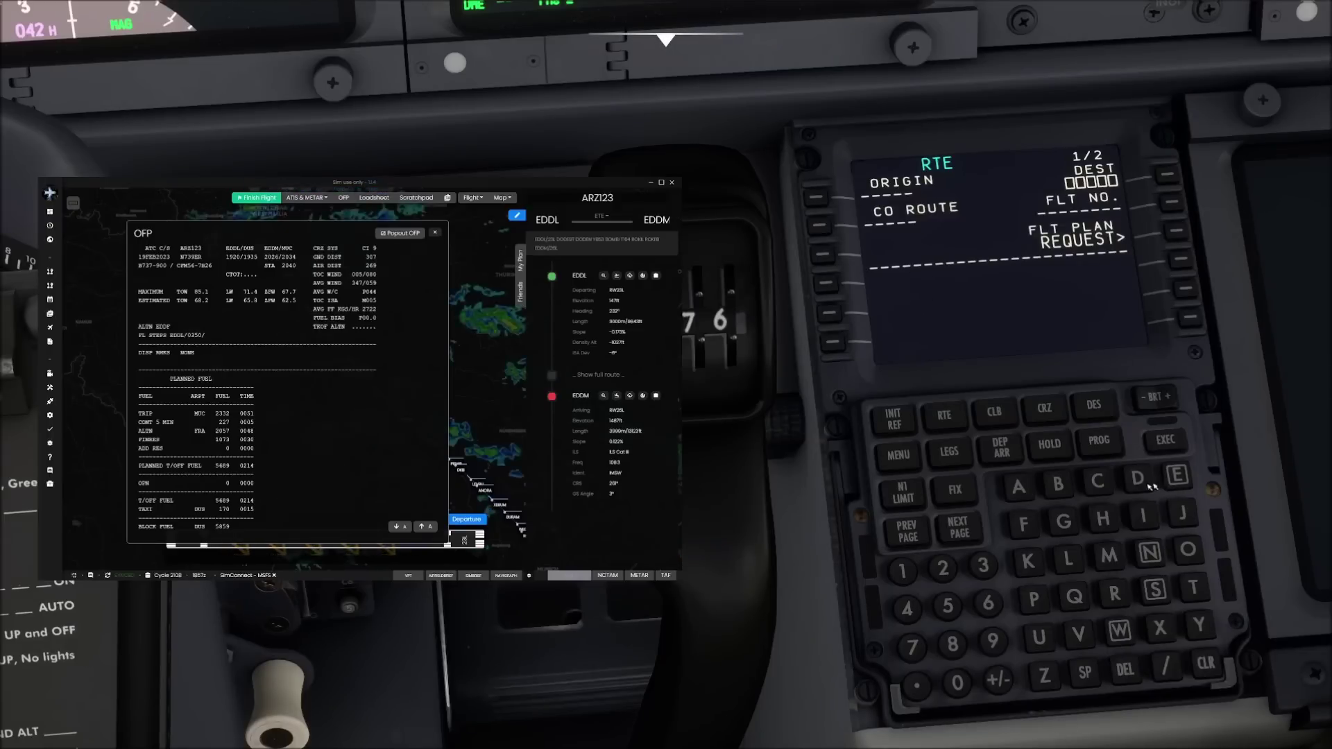
{"action": "left_click", "coordinate": [1178, 475]}
{"action": "left_click", "coordinate": [1138, 477]}
{"action": "left_click", "coordinate": [1138, 478]}
{"action": "left_click", "coordinate": [1069, 559]}
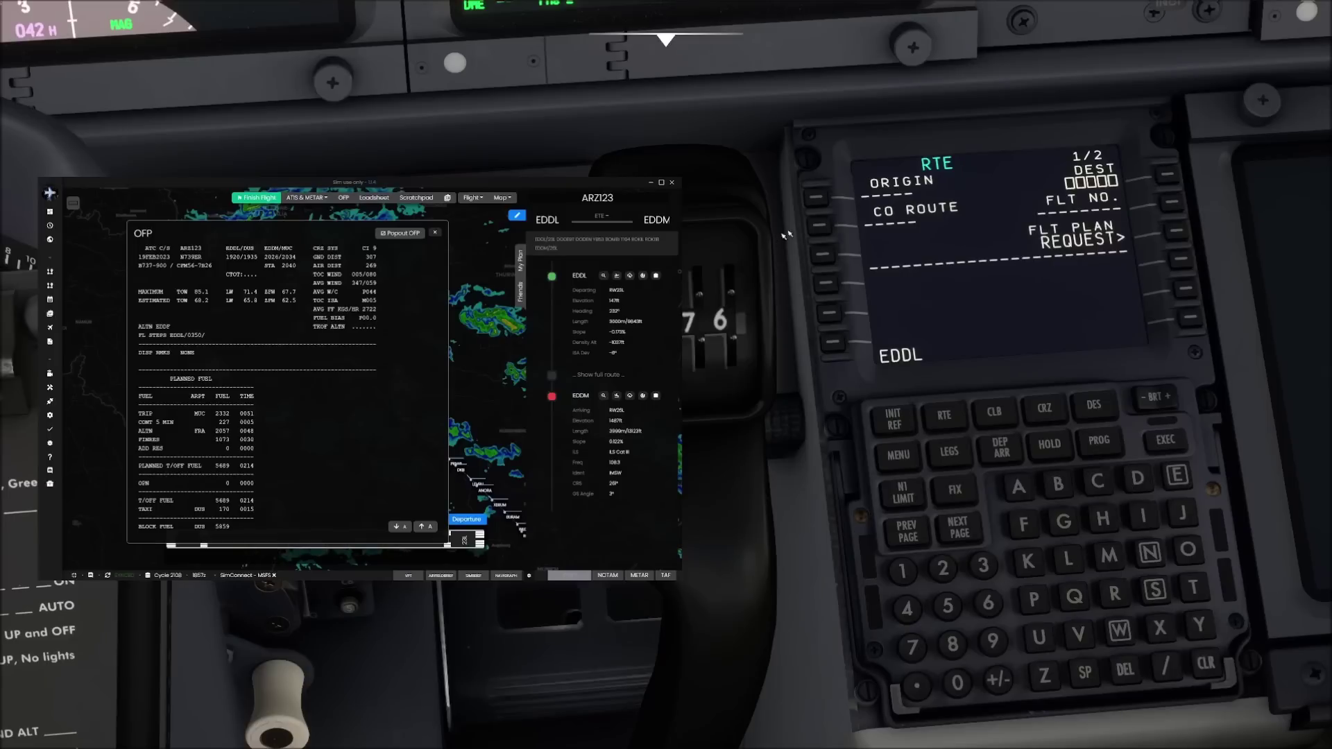
{"action": "left_click", "coordinate": [819, 201]}
Step: Enter EDDM as the destination on the route page
{"action": "left_click", "coordinate": [1177, 476]}
{"action": "left_click", "coordinate": [1138, 477]}
{"action": "left_click", "coordinate": [1138, 478]}
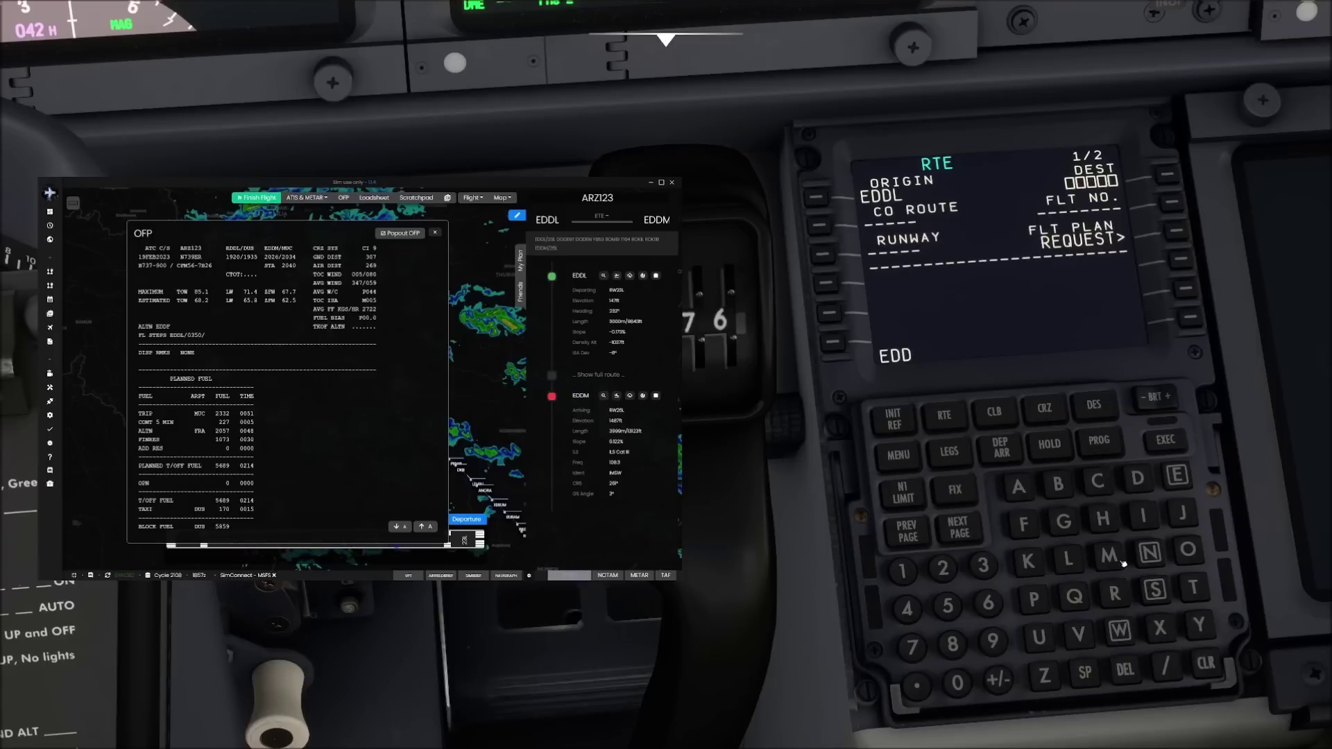
{"action": "left_click", "coordinate": [1118, 559]}
{"action": "left_click", "coordinate": [1169, 175]}
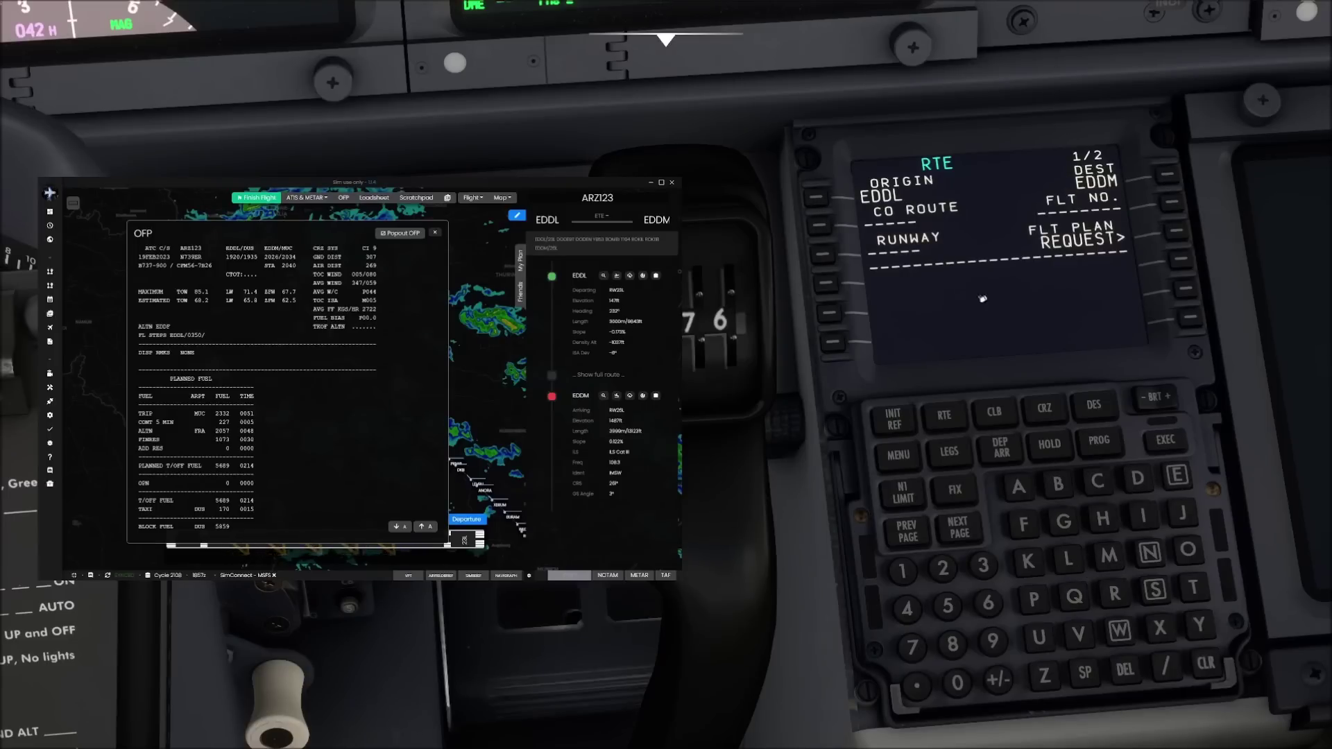
Step: Enter ARZ123 as the flight number on the route page
{"action": "left_click", "coordinate": [1016, 488]}
{"action": "left_click", "coordinate": [1114, 576]}
{"action": "left_click", "coordinate": [1044, 676]}
{"action": "left_click", "coordinate": [902, 571]}
{"action": "left_click", "coordinate": [942, 567]}
{"action": "left_click", "coordinate": [983, 565]}
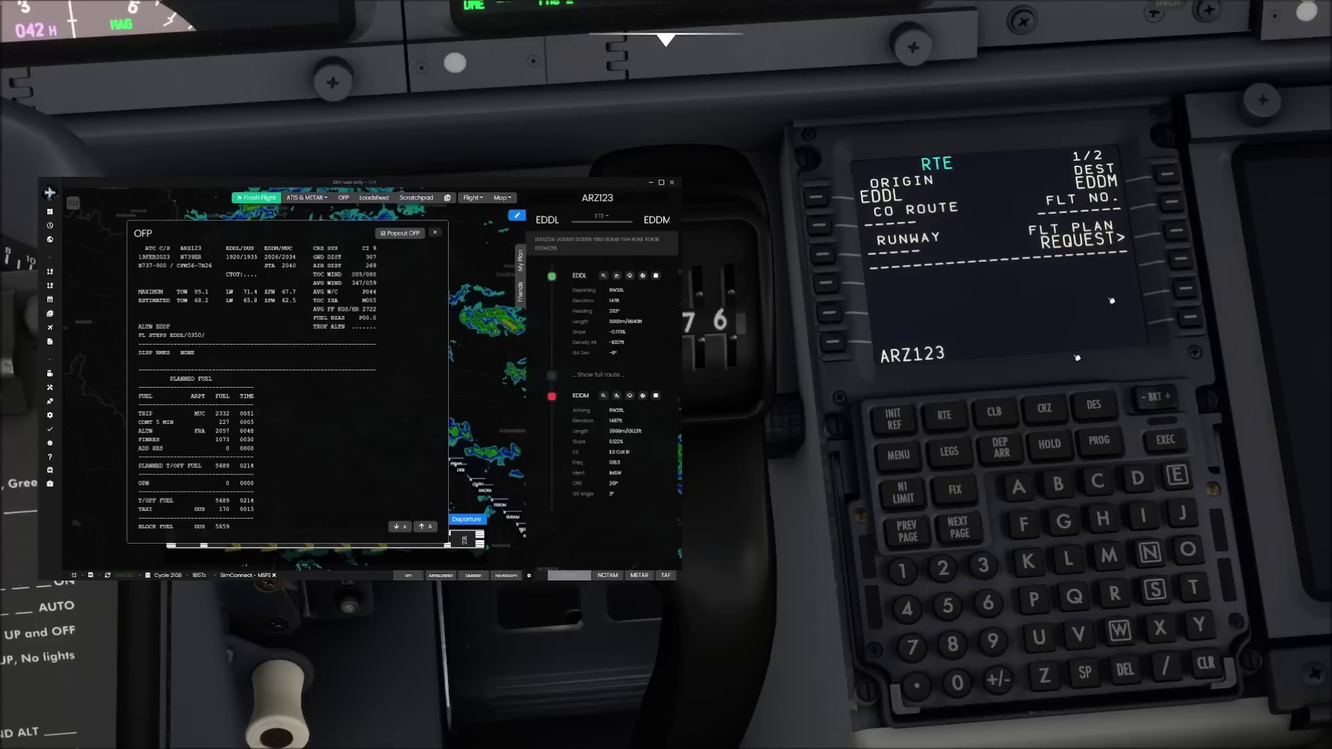
{"action": "left_click", "coordinate": [1171, 203]}
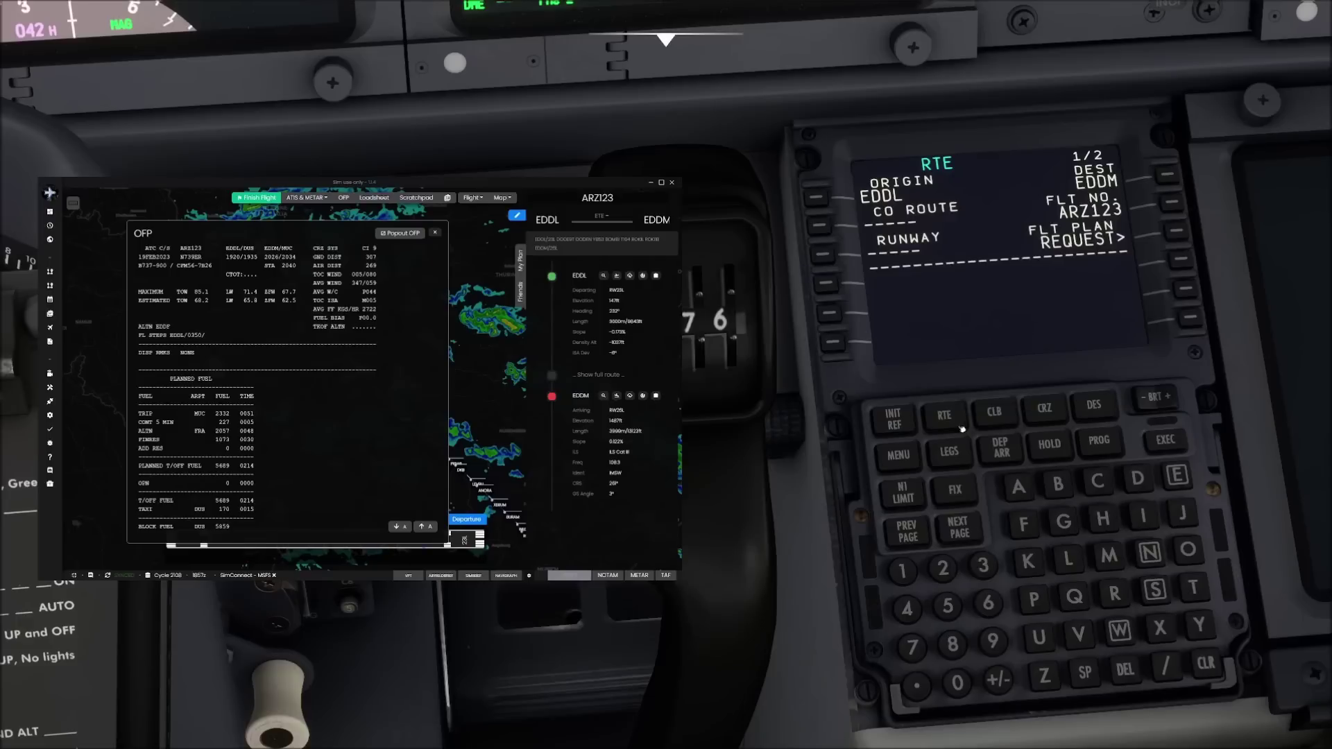
Step: Select runway 23L and the DODE9T departure for EDDL, and check them against the routing in the OFP
{"action": "left_click", "coordinate": [1001, 449]}
{"action": "left_click", "coordinate": [811, 196]}
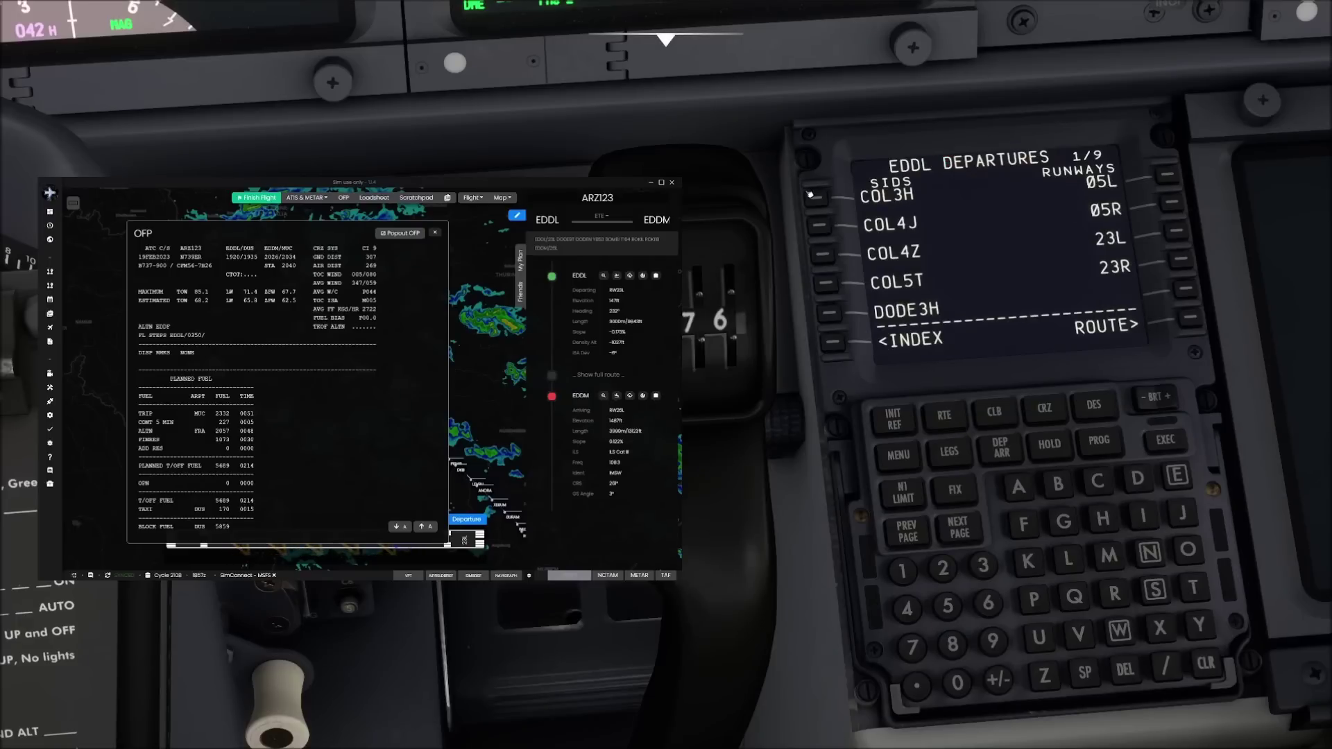
{"action": "left_click", "coordinate": [1180, 229]}
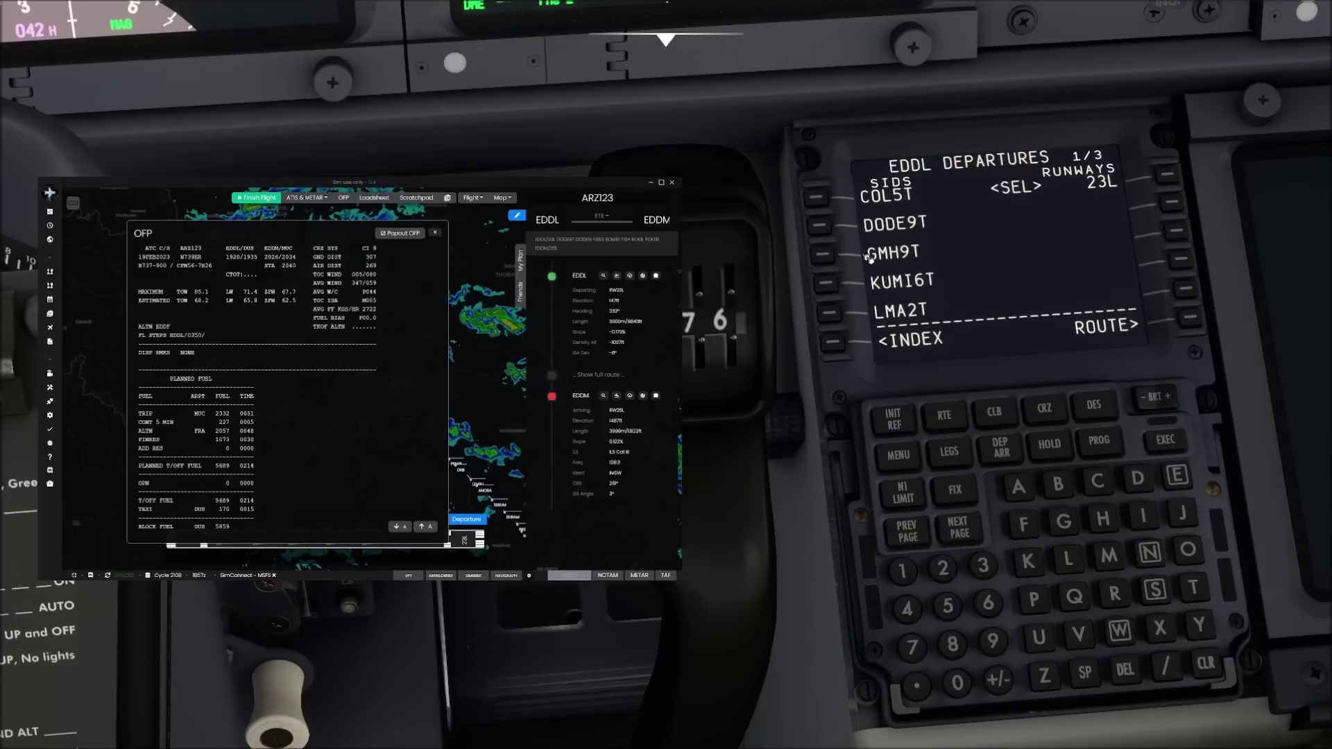
{"action": "left_click", "coordinate": [817, 228]}
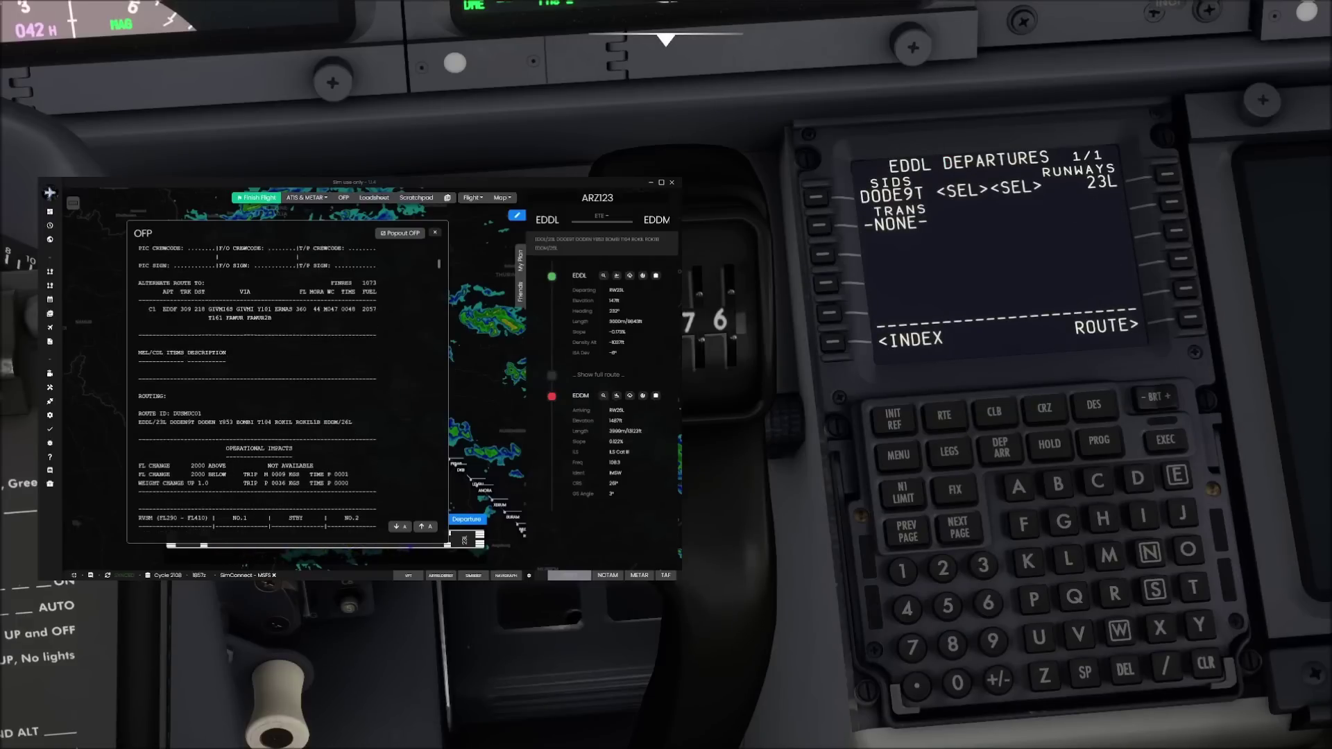
{"action": "scroll", "coordinate": [287, 389], "scroll_direction": "down", "scroll_amount": 3}
{"action": "left_click_drag", "start_coordinate": [167, 336], "coordinate": [207, 335]}
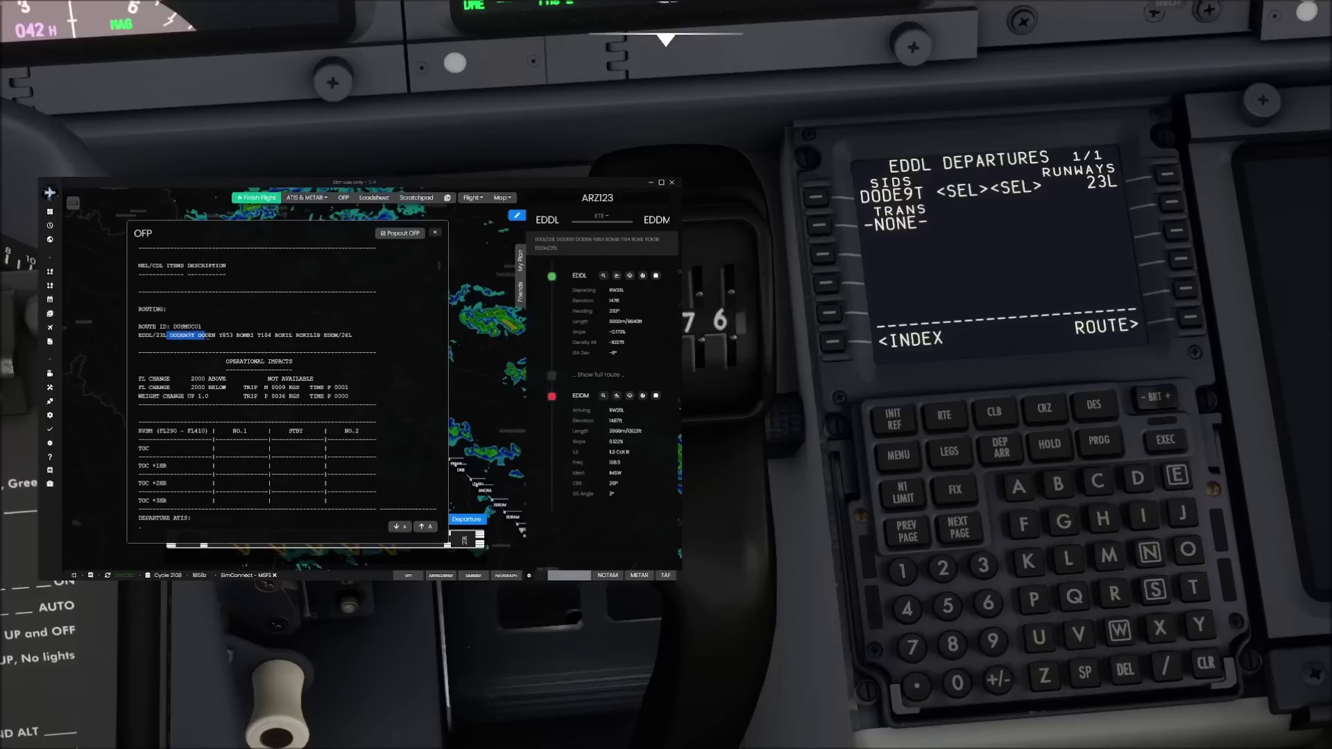
{"action": "left_click", "coordinate": [215, 336]}
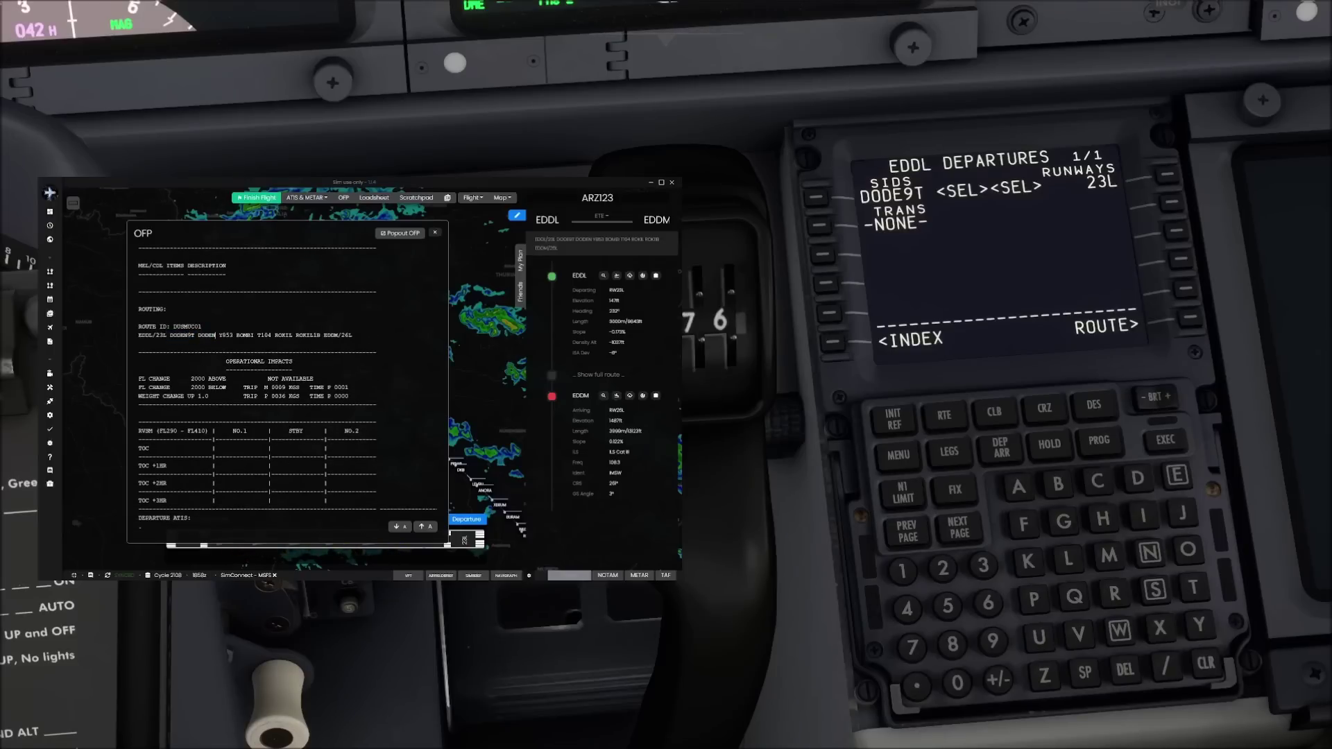
Step: Return to the route legs and add airway Y853 after DODEN
{"action": "left_click", "coordinate": [1192, 320]}
{"action": "left_click", "coordinate": [963, 529]}
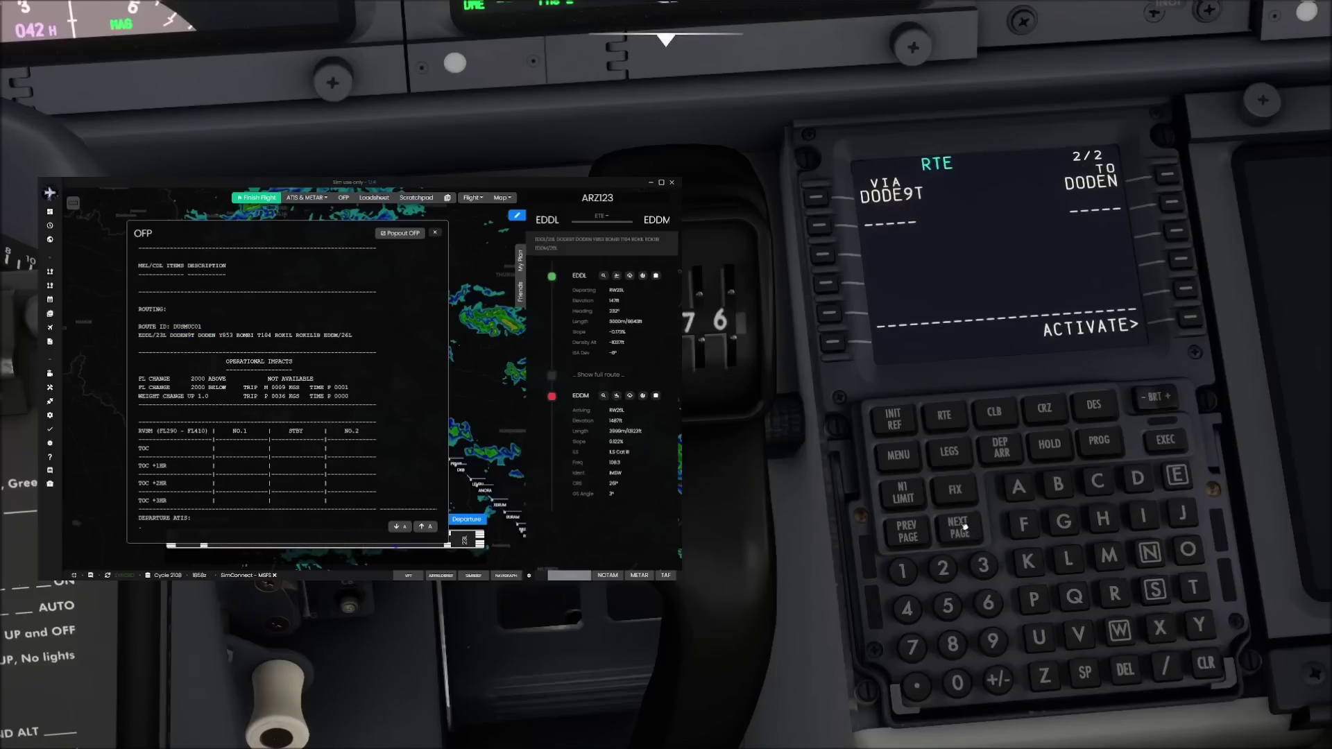
{"action": "left_click", "coordinate": [1195, 632]}
{"action": "left_click", "coordinate": [952, 642]}
{"action": "left_click", "coordinate": [948, 606]}
{"action": "left_click", "coordinate": [983, 565]}
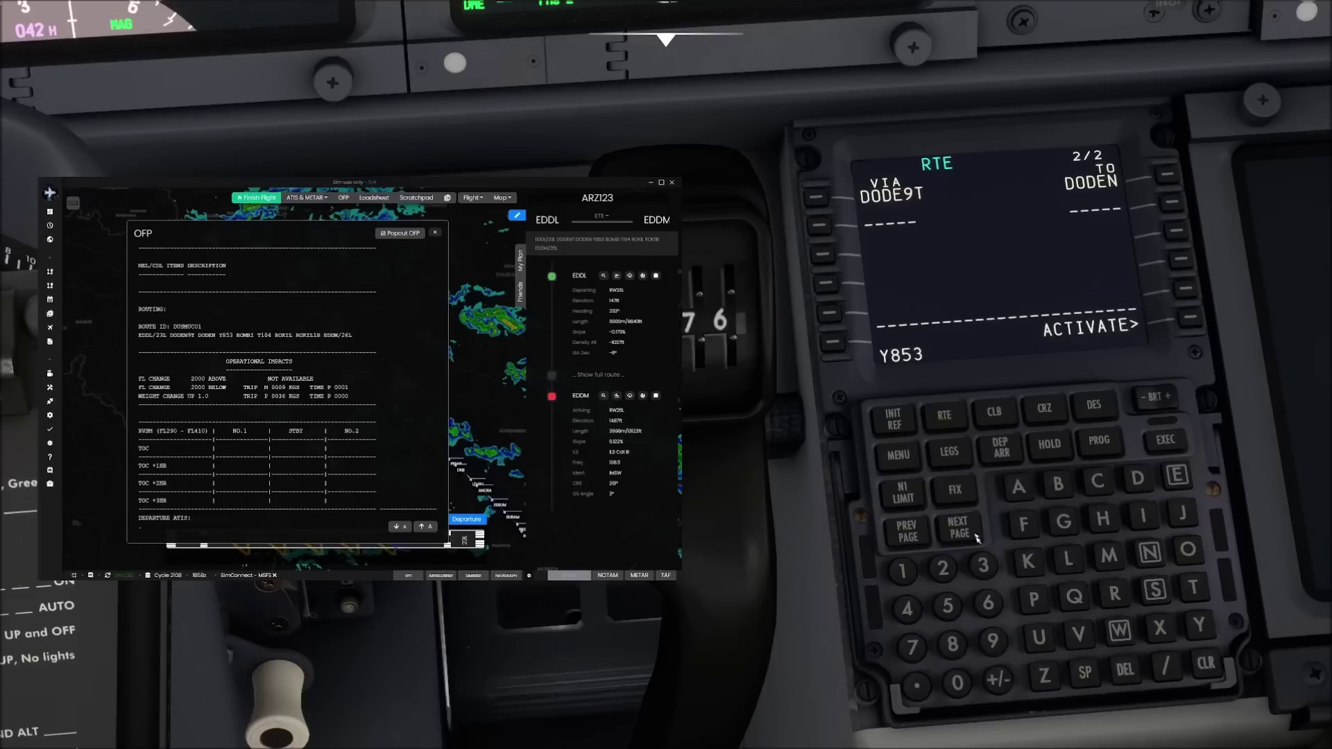
{"action": "left_click", "coordinate": [822, 225]}
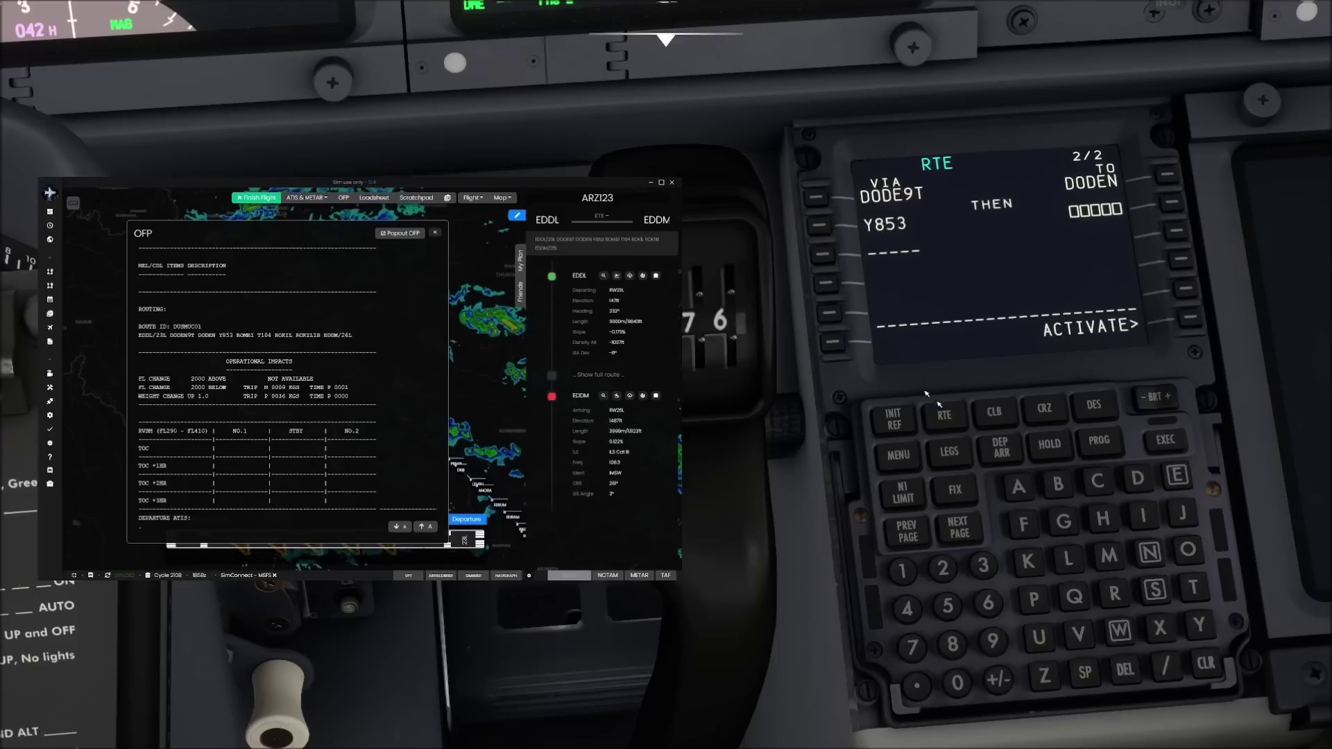
Step: Enter BOMBI as the exit waypoint of airway Y853
{"action": "left_click", "coordinate": [1058, 484]}
{"action": "left_click", "coordinate": [1188, 549]}
{"action": "left_click", "coordinate": [1110, 556]}
{"action": "left_click", "coordinate": [1143, 514]}
{"action": "left_click", "coordinate": [1176, 214]}
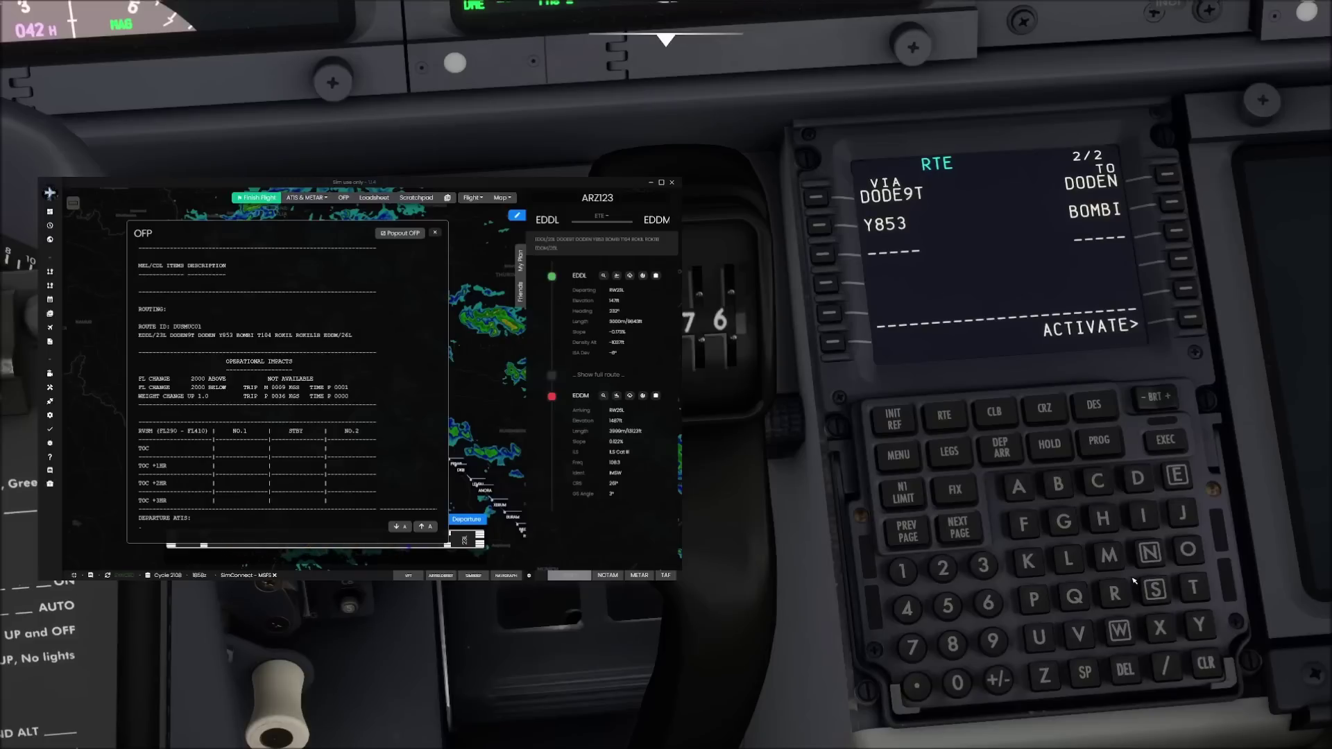
Step: Add airway T104 to the route after BOMBI
{"action": "left_click", "coordinate": [1201, 595]}
{"action": "left_click", "coordinate": [906, 572]}
{"action": "left_click", "coordinate": [958, 684]}
{"action": "left_click", "coordinate": [906, 611]}
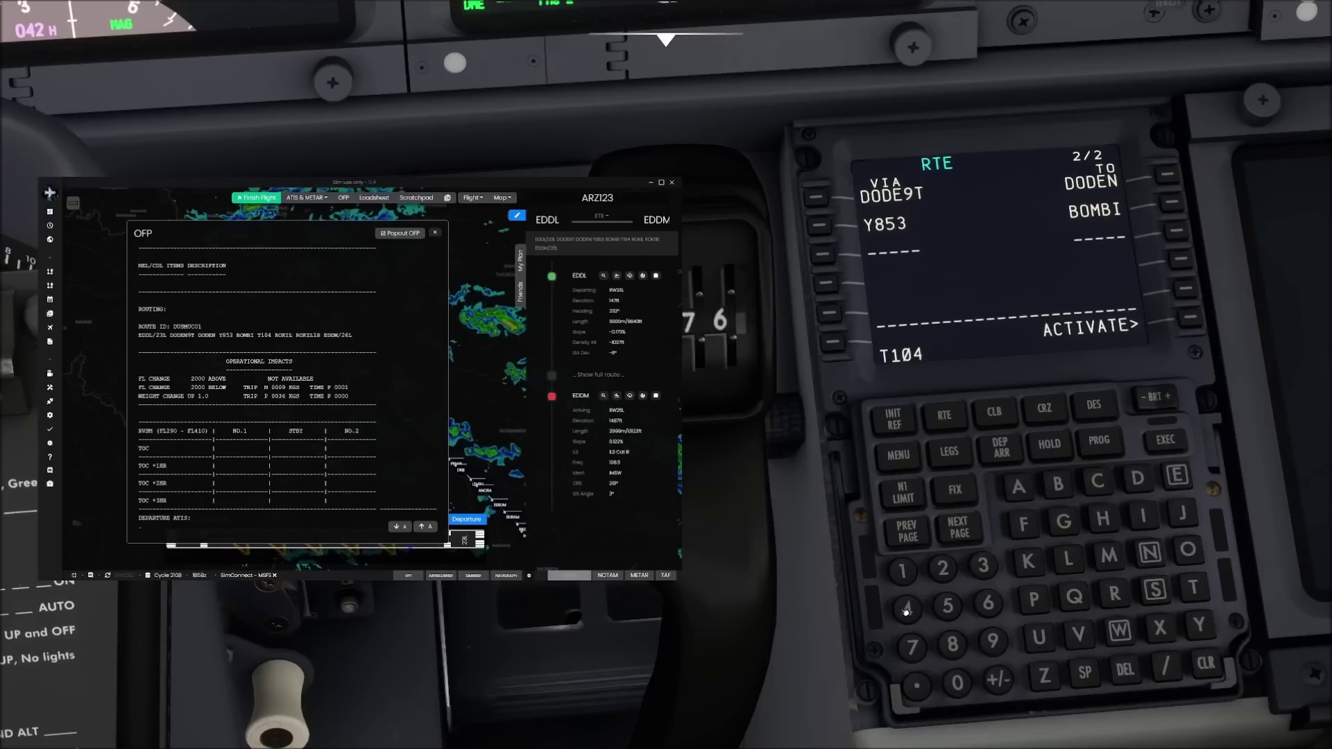
{"action": "left_click", "coordinate": [823, 261]}
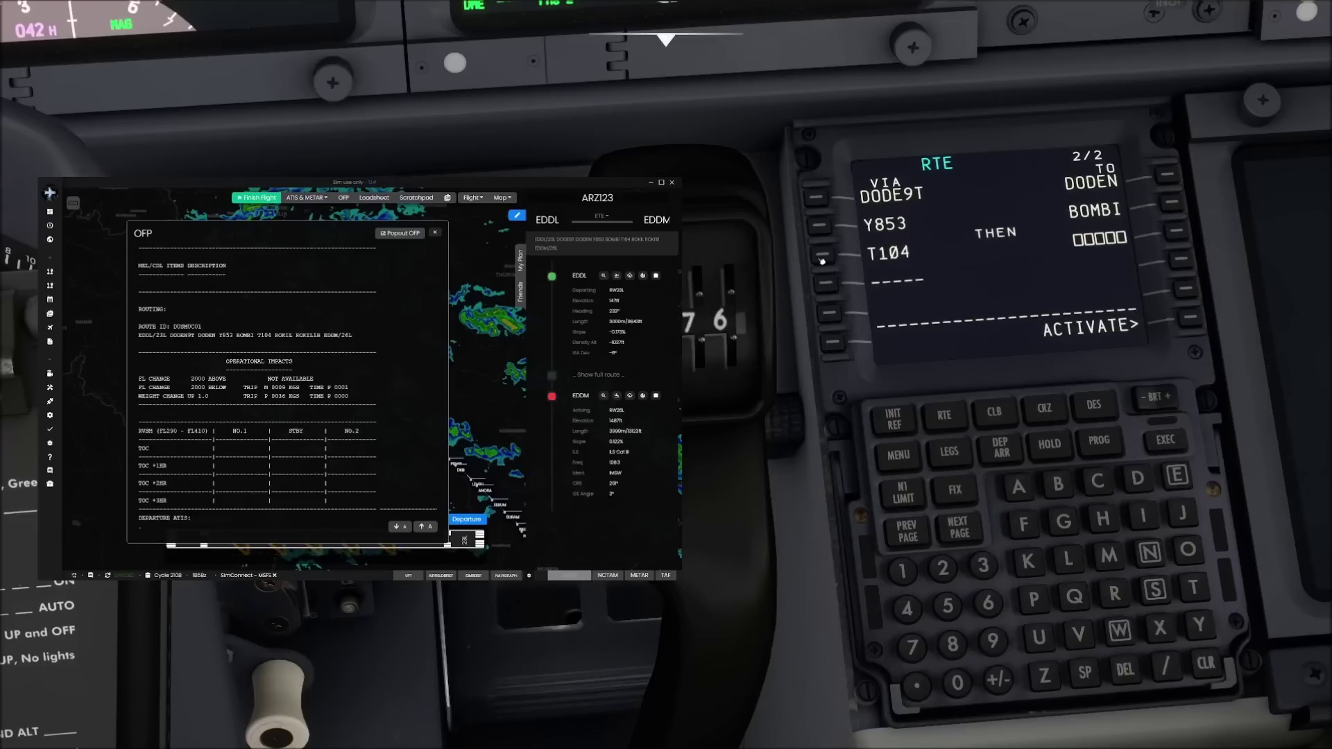
Step: Enter ROKIL as the exit waypoint of airway T104
{"action": "left_click", "coordinate": [1115, 594]}
{"action": "left_click", "coordinate": [1188, 550]}
{"action": "left_click", "coordinate": [1146, 519]}
{"action": "left_click", "coordinate": [1068, 559]}
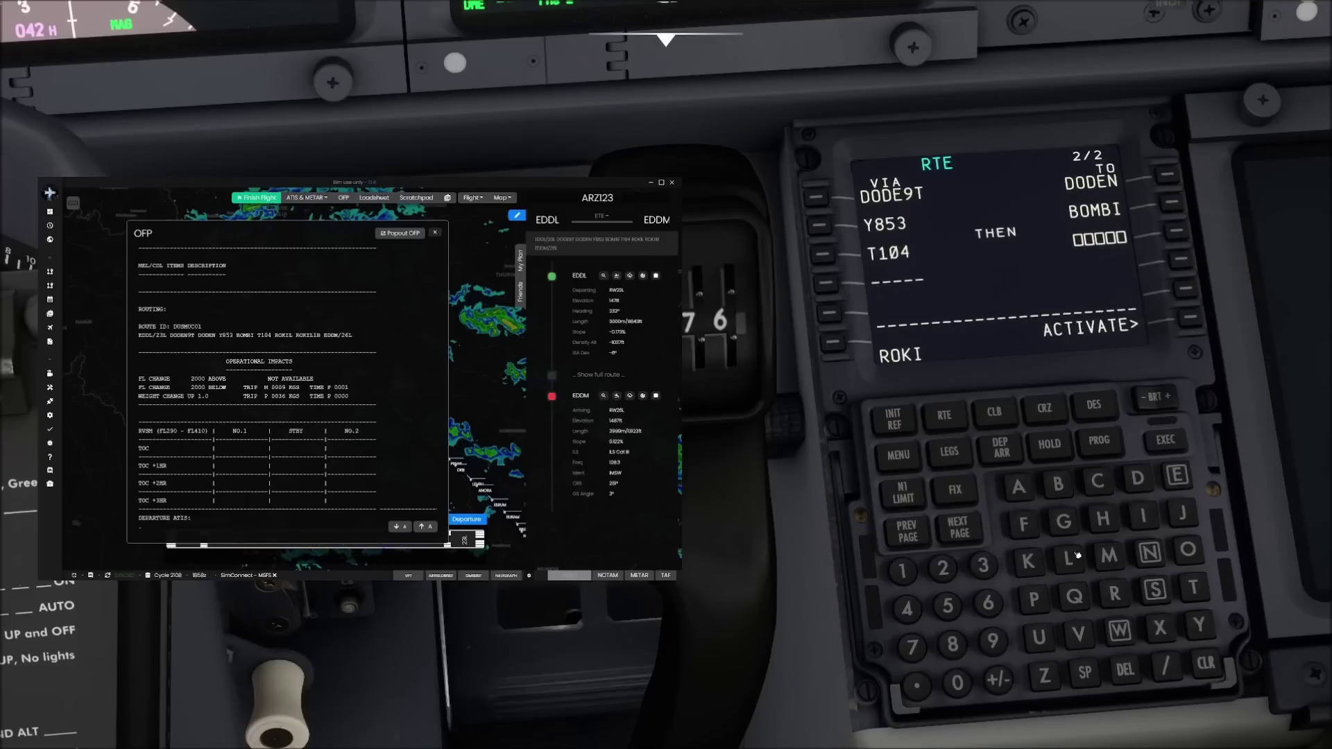
{"action": "left_click", "coordinate": [1176, 235]}
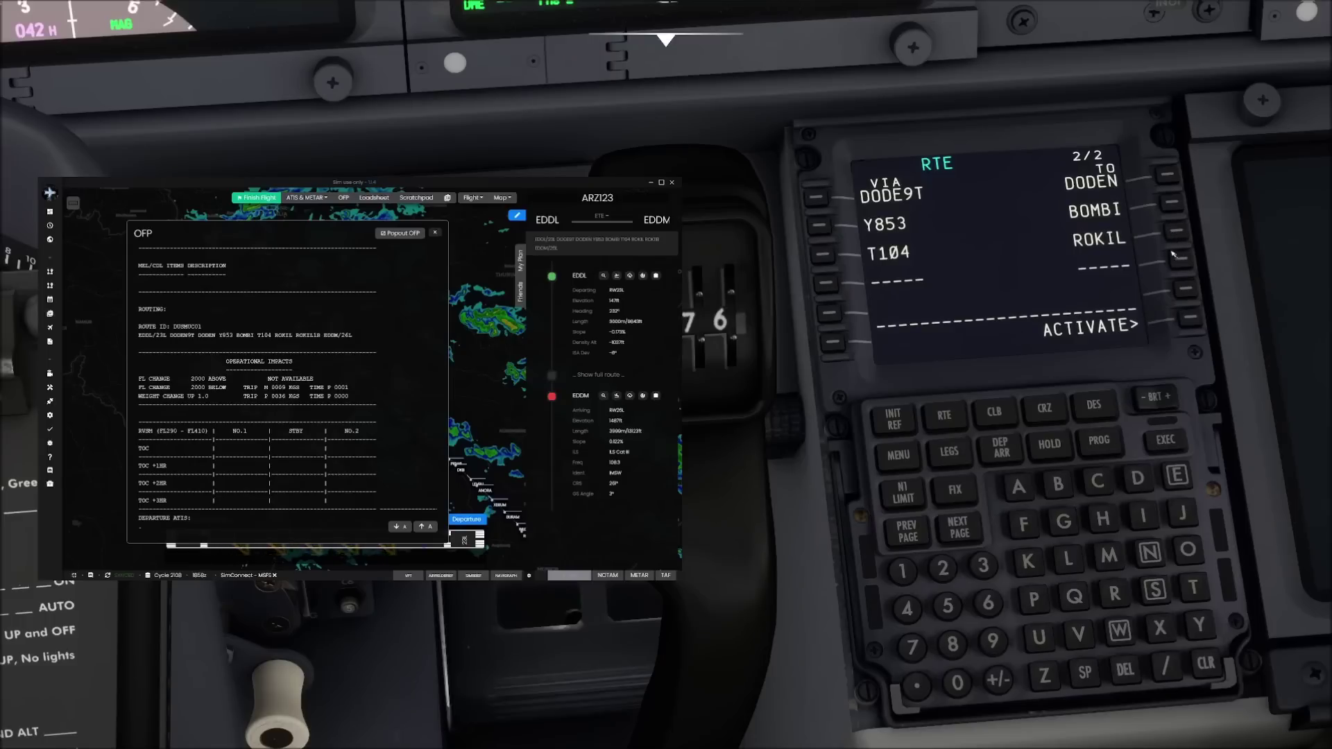
Step: Select the ILS 26L approach with the ROK26 transition for EDDM, and activate and execute the route
{"action": "left_click", "coordinate": [1006, 460]}
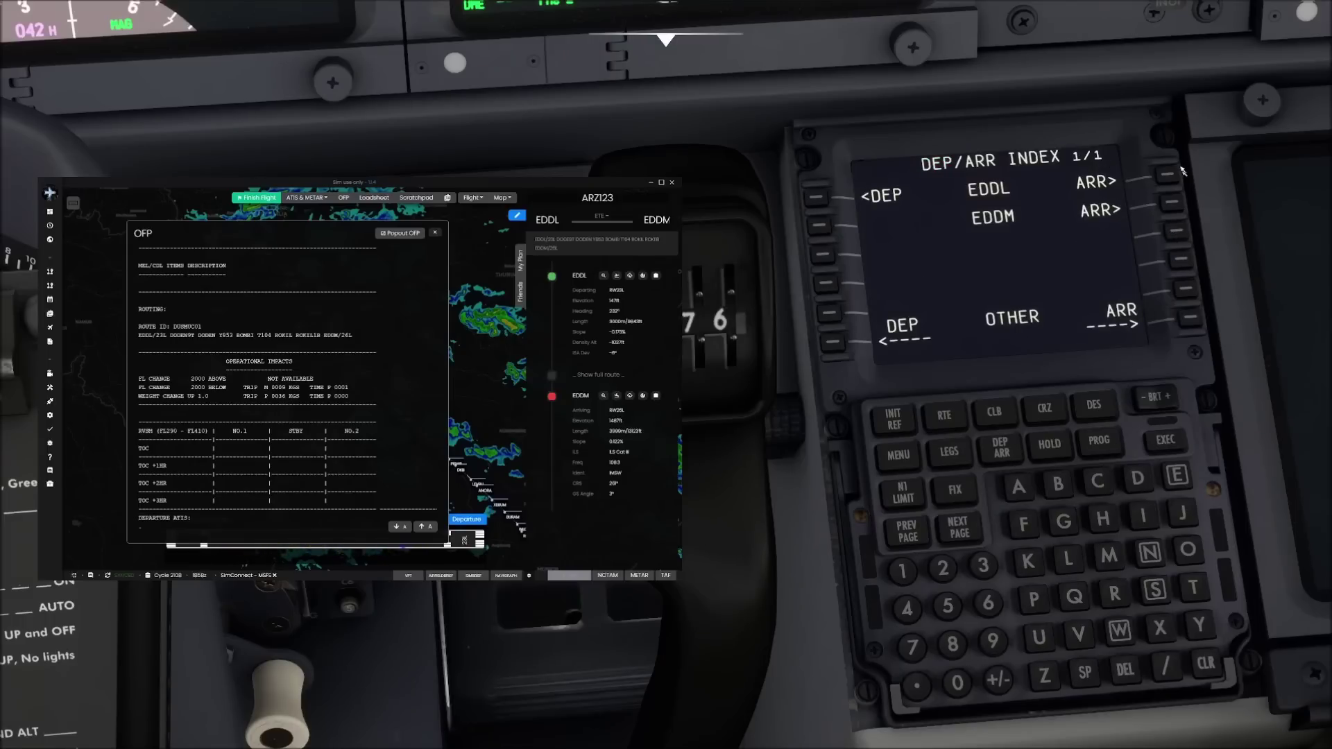
{"action": "left_click", "coordinate": [1170, 210]}
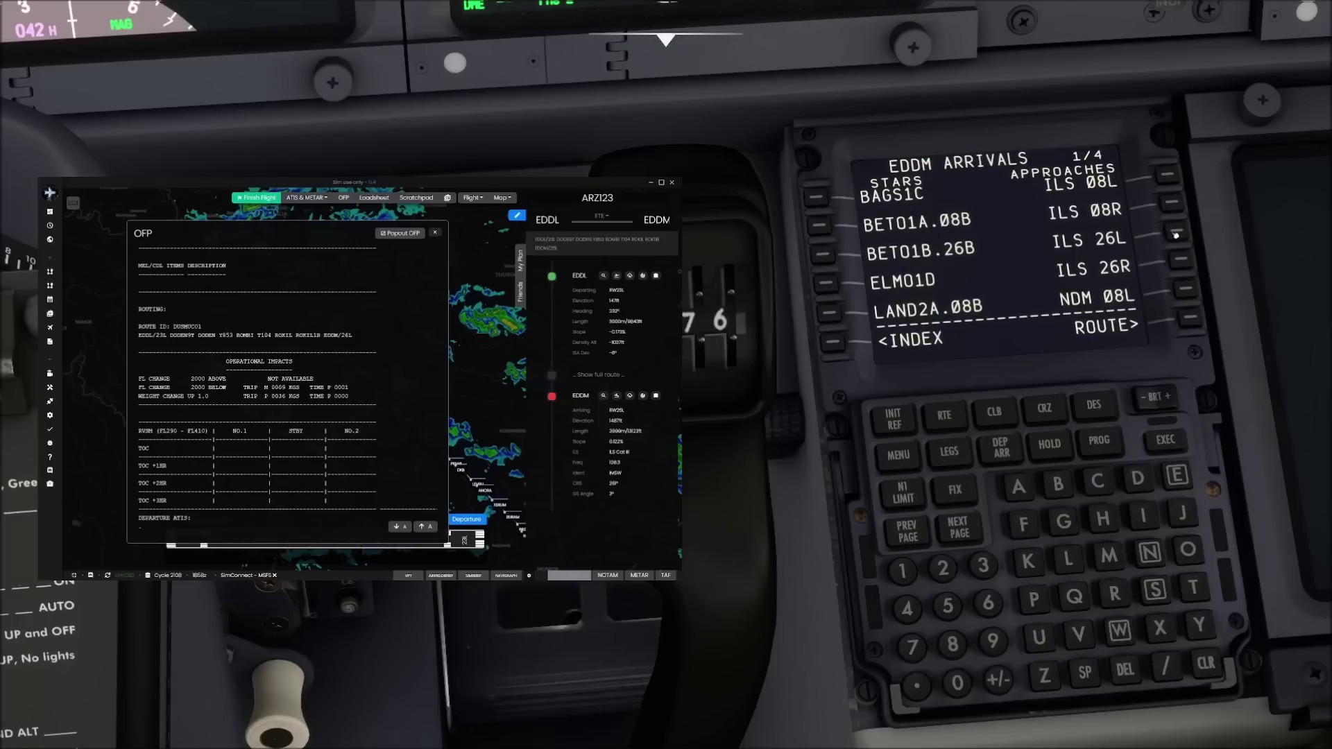
{"action": "left_click", "coordinate": [1186, 231]}
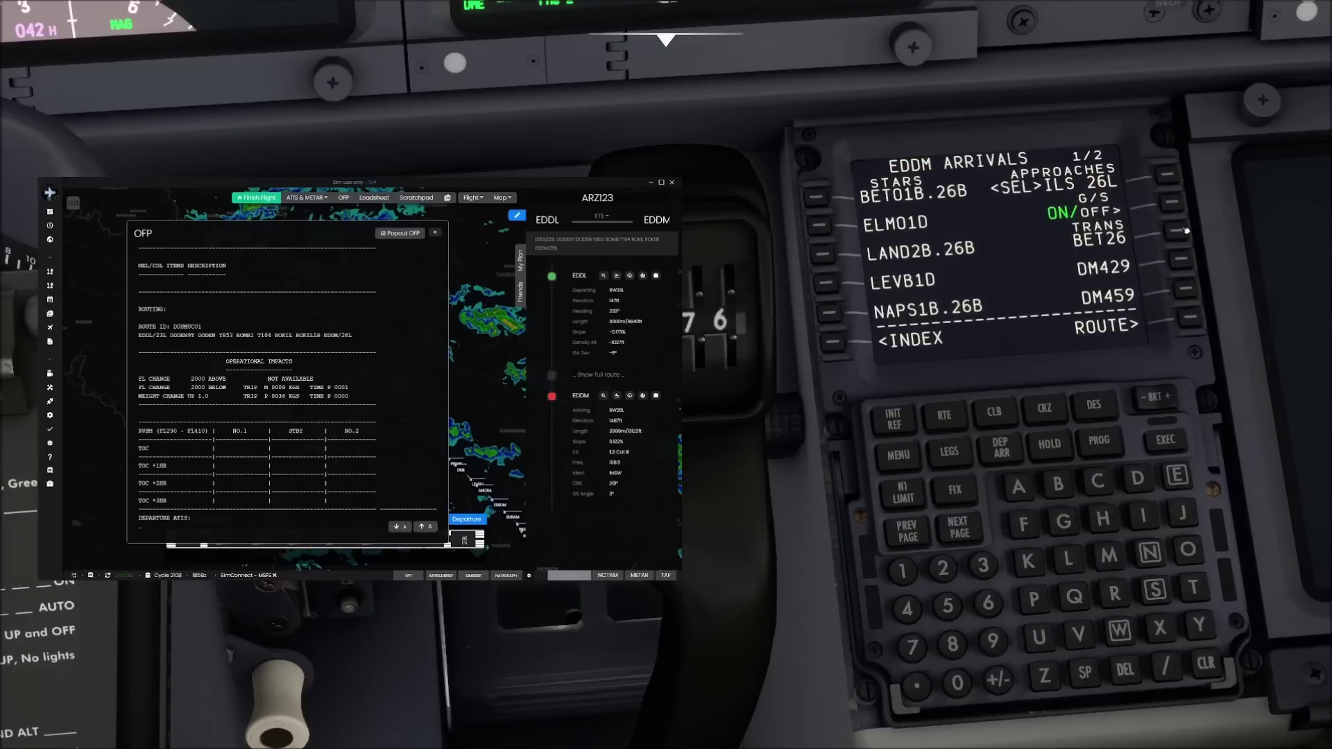
{"action": "left_click", "coordinate": [963, 528]}
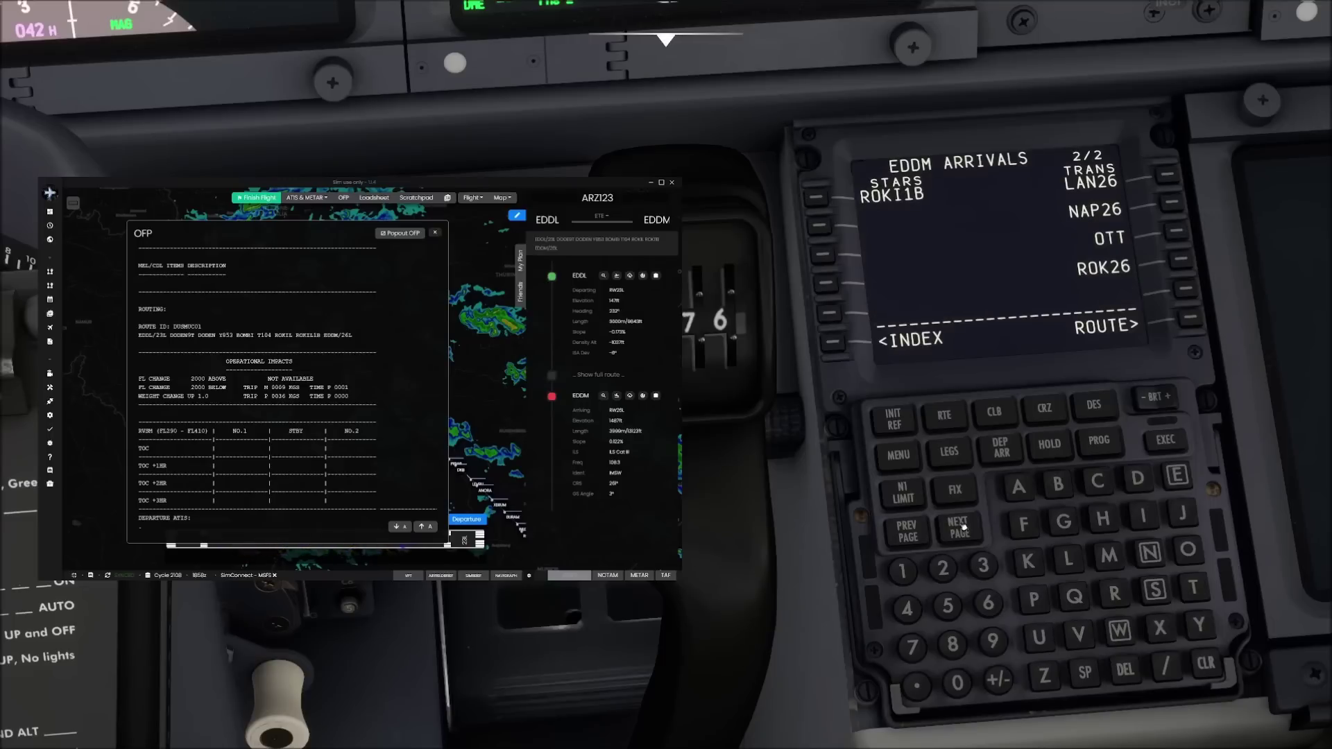
{"action": "left_click", "coordinate": [1178, 258]}
{"action": "left_click", "coordinate": [1191, 322]}
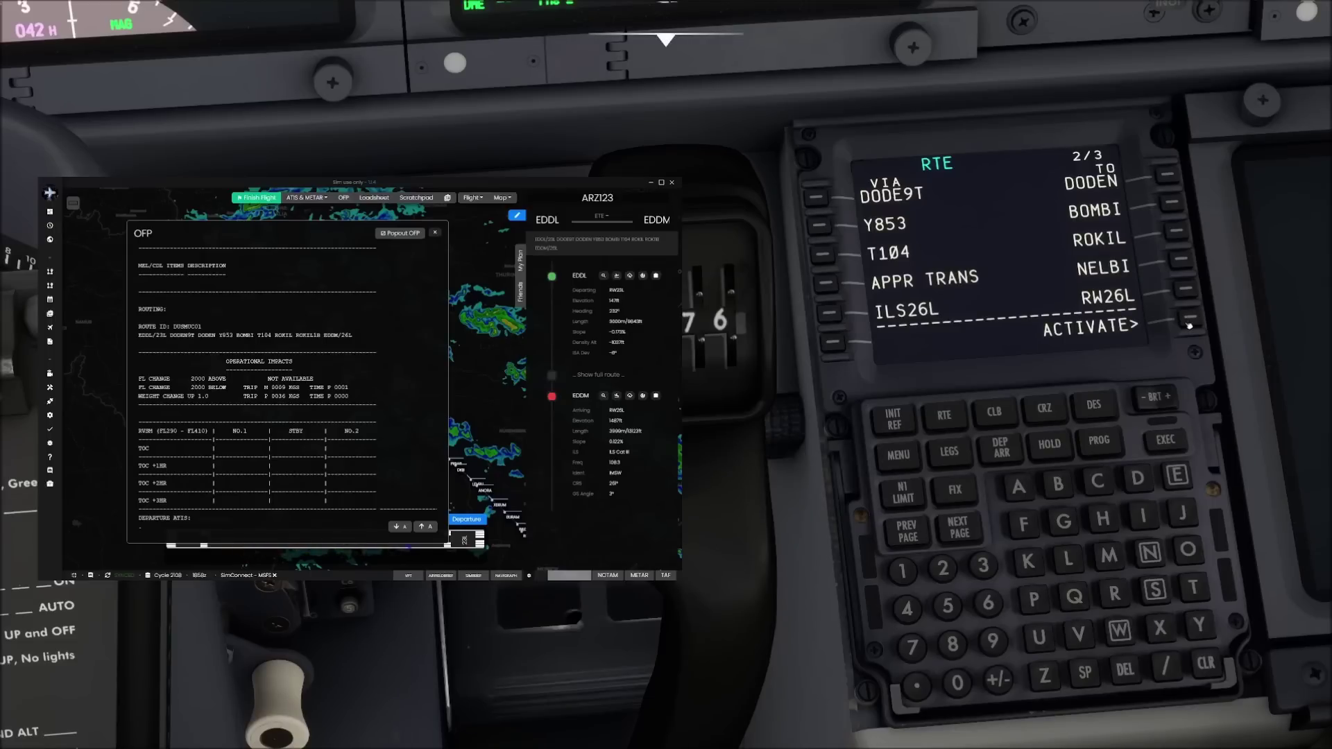
{"action": "left_click", "coordinate": [1191, 320]}
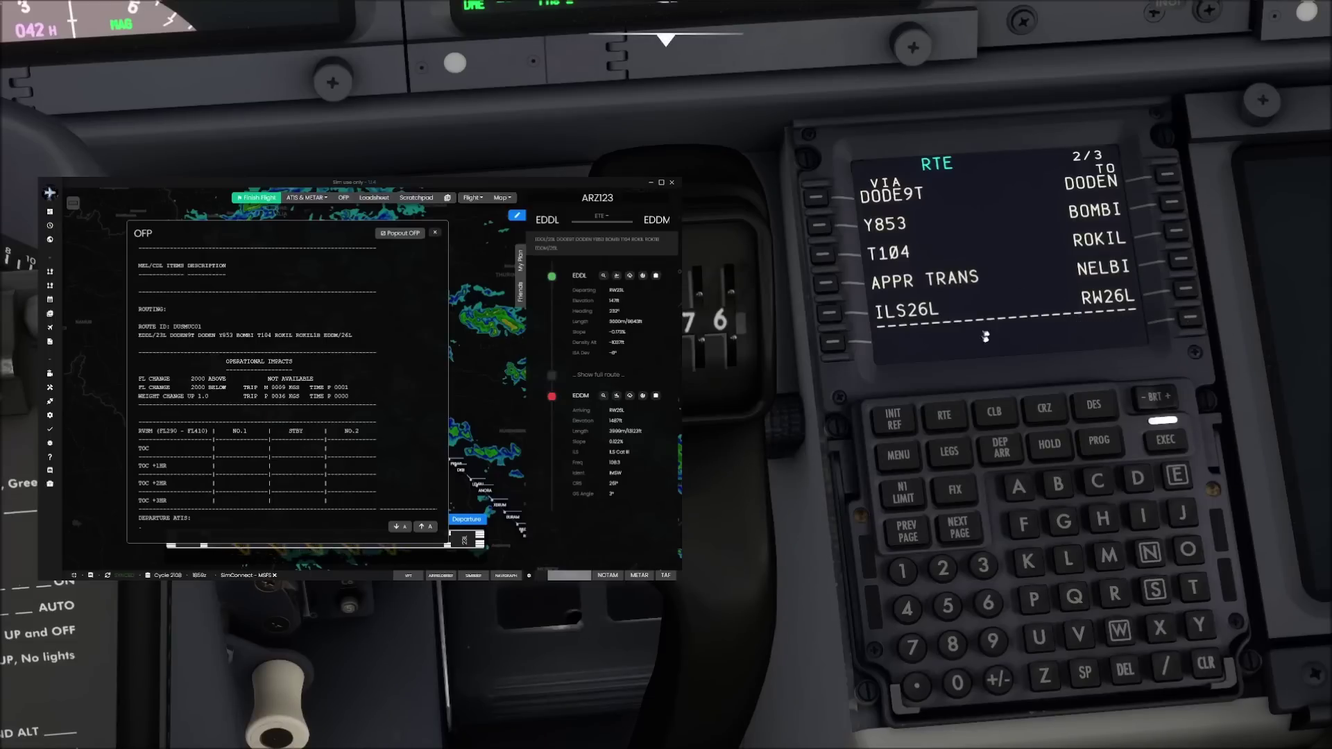
{"action": "left_click", "coordinate": [1168, 442]}
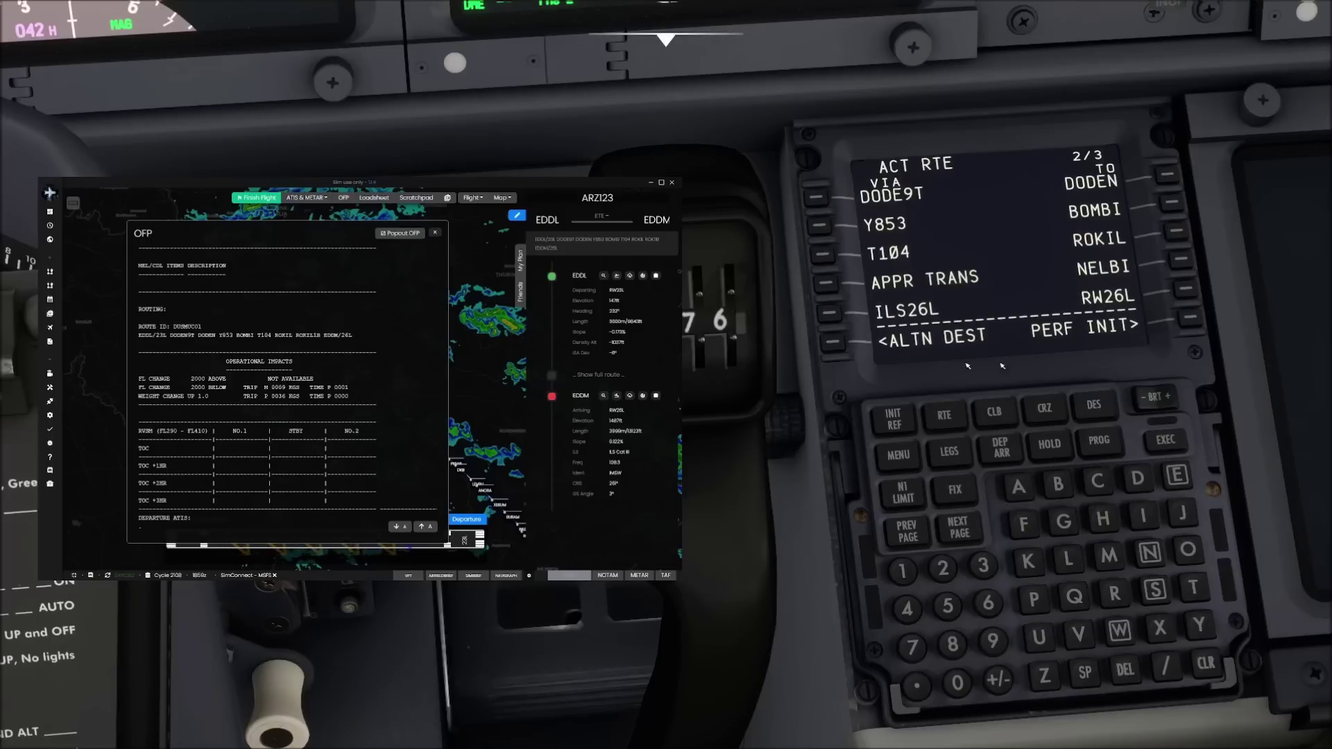
Step: Open performance initialization, look up the cost index in the OFP, and set it to 9
{"action": "left_click", "coordinate": [1189, 318]}
{"action": "scroll", "coordinate": [288, 382], "scroll_direction": "up", "scroll_amount": 3}
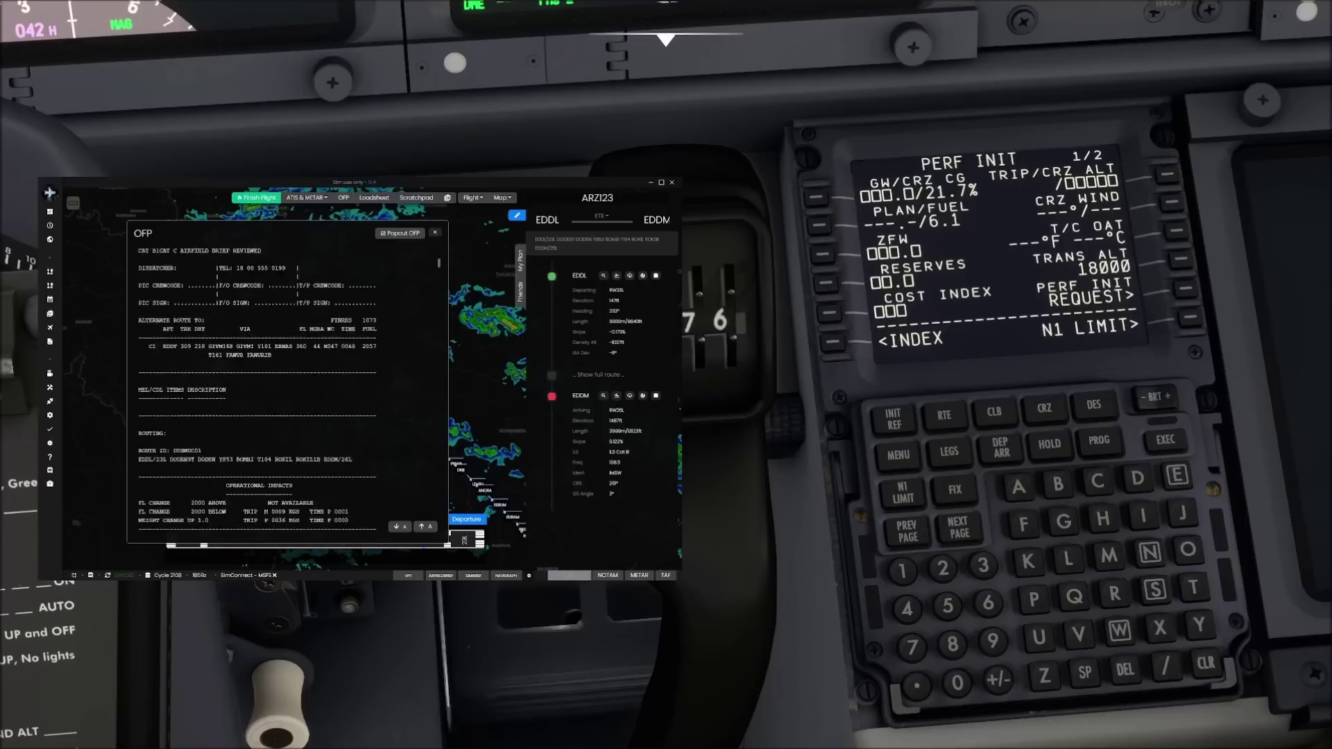
{"action": "scroll", "coordinate": [285, 388], "scroll_direction": "up", "scroll_amount": 5}
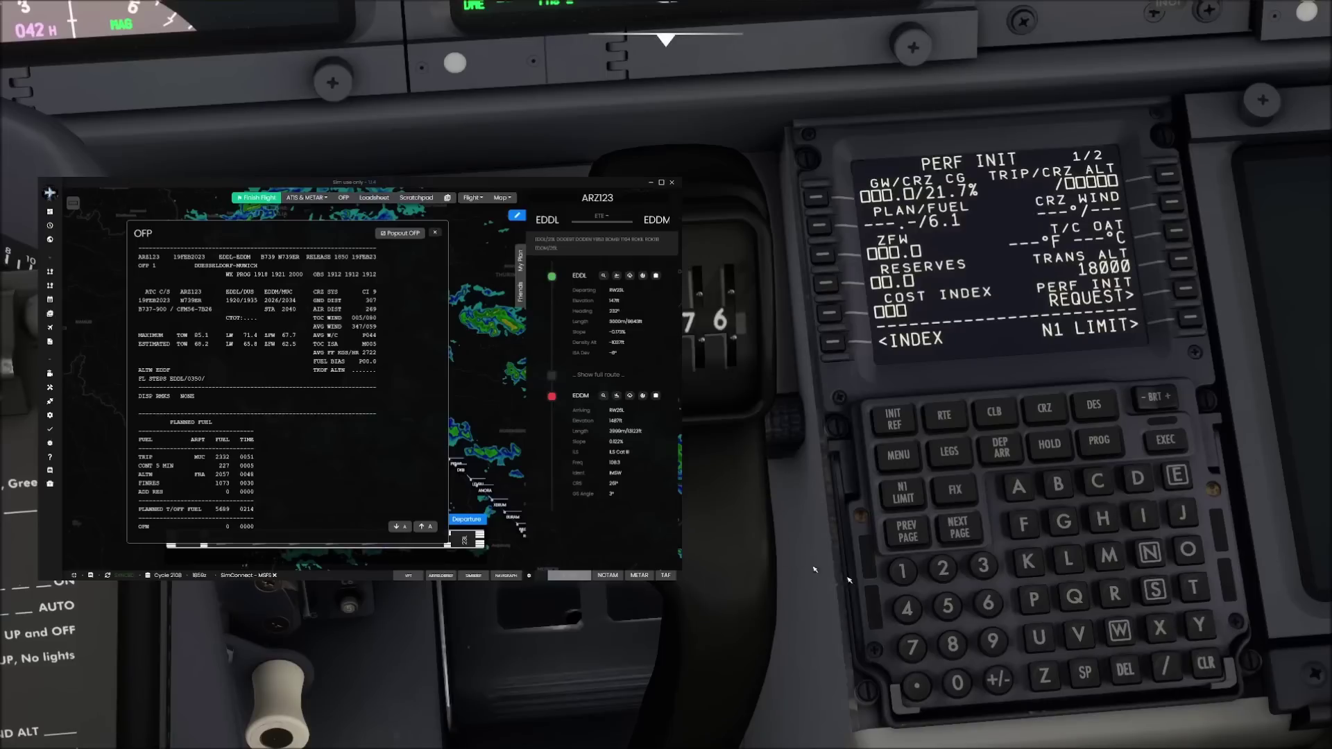
{"action": "left_click", "coordinate": [1000, 641]}
{"action": "left_click", "coordinate": [842, 316]}
Step: Look up the reserve fuel in the OFP and set the reserves to 3.2
{"action": "scroll", "coordinate": [284, 388], "scroll_direction": "down", "scroll_amount": 5}
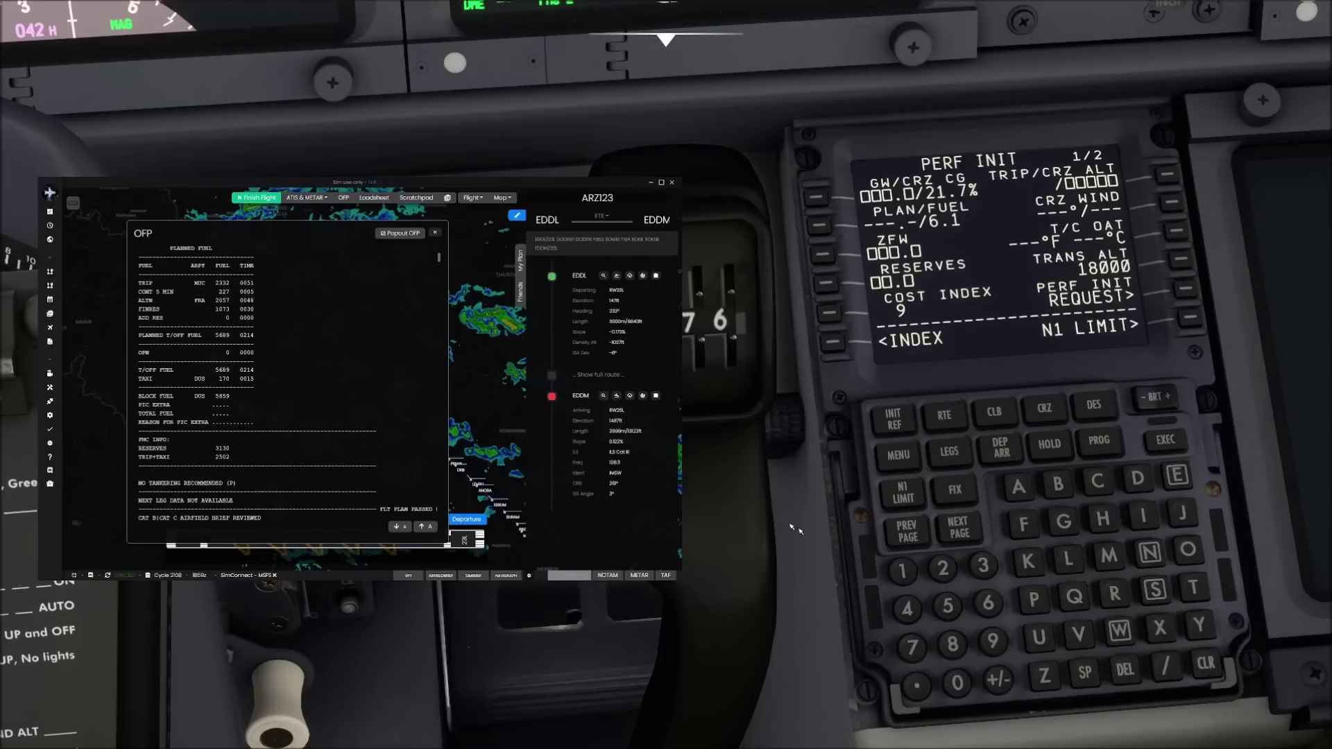
{"action": "left_click", "coordinate": [985, 564]}
{"action": "left_click", "coordinate": [918, 685]}
{"action": "left_click", "coordinate": [943, 569]}
{"action": "left_click", "coordinate": [832, 284]}
Step: Look up the estimated zero fuel weight in the OFP and set the ZFW to 62.5
{"action": "scroll", "coordinate": [216, 451], "scroll_direction": "up", "scroll_amount": 5}
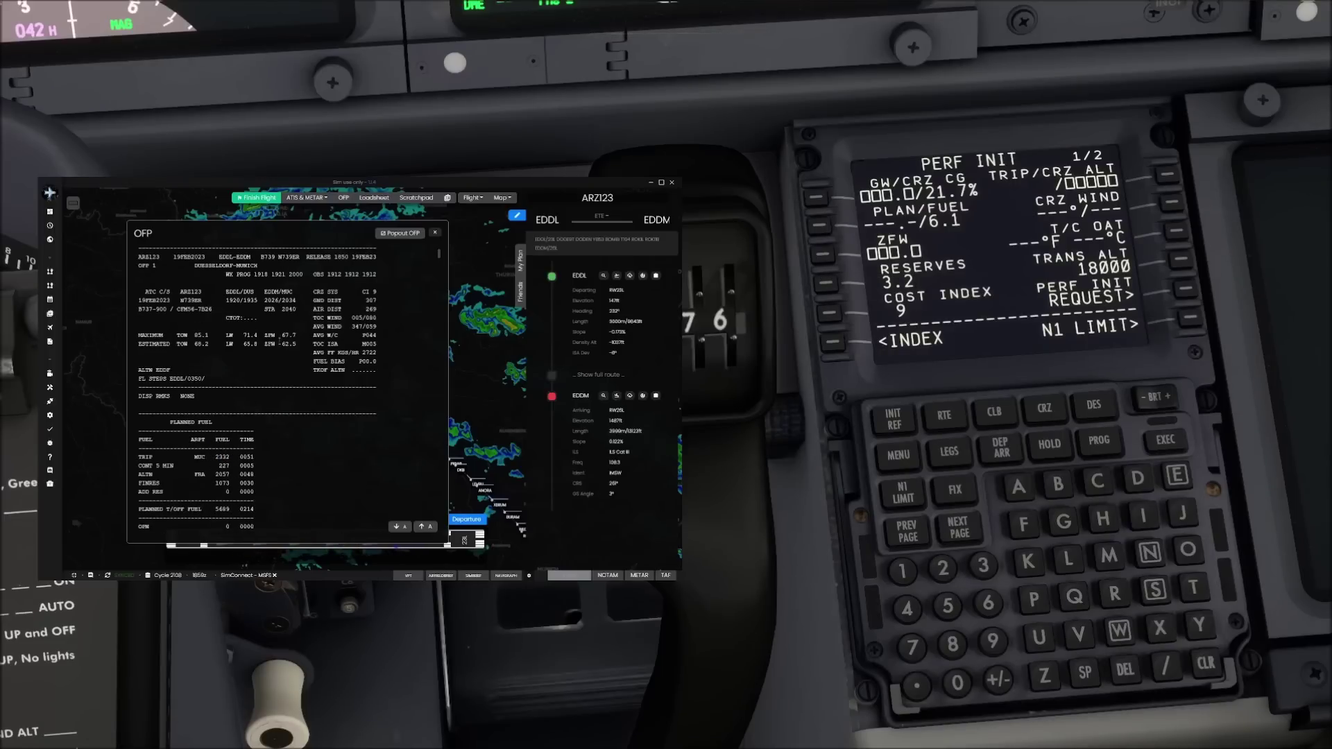
{"action": "triple_click", "coordinate": [279, 336]}
{"action": "left_click", "coordinate": [299, 344]}
{"action": "left_click", "coordinate": [988, 602]}
{"action": "left_click", "coordinate": [943, 569]}
{"action": "left_click", "coordinate": [918, 686]}
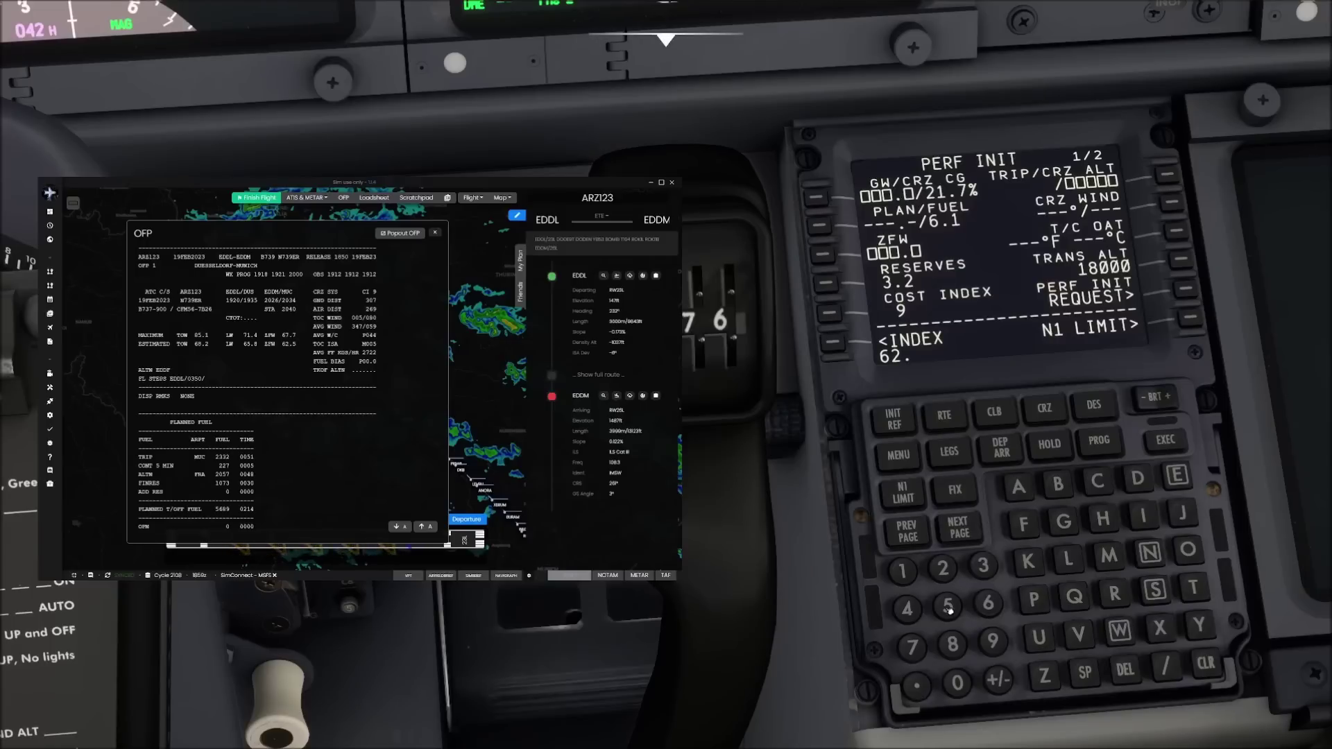
{"action": "left_click", "coordinate": [949, 609]}
{"action": "left_click", "coordinate": [822, 258]}
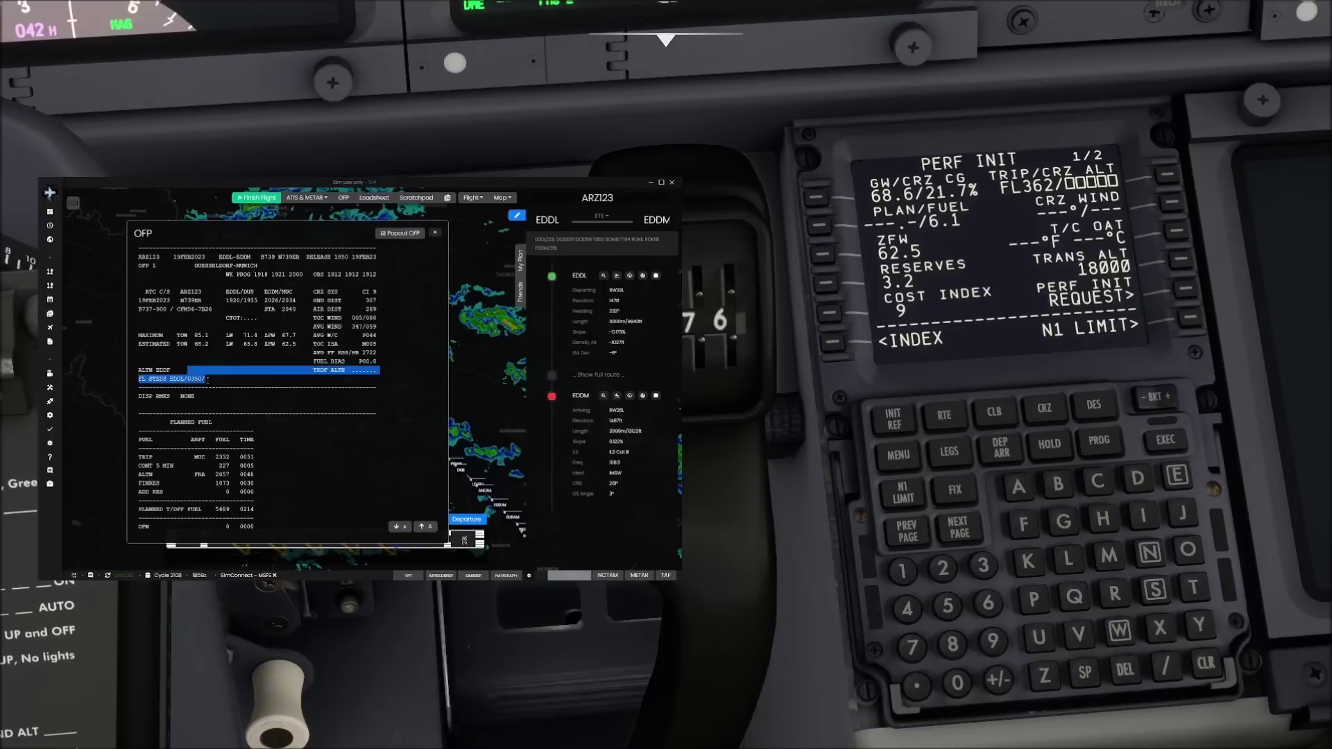
Step: Set the cruise altitude to FL350 on the performance initialization page
{"action": "left_click", "coordinate": [984, 565]}
{"action": "left_click", "coordinate": [948, 606]}
{"action": "left_click", "coordinate": [1170, 178]}
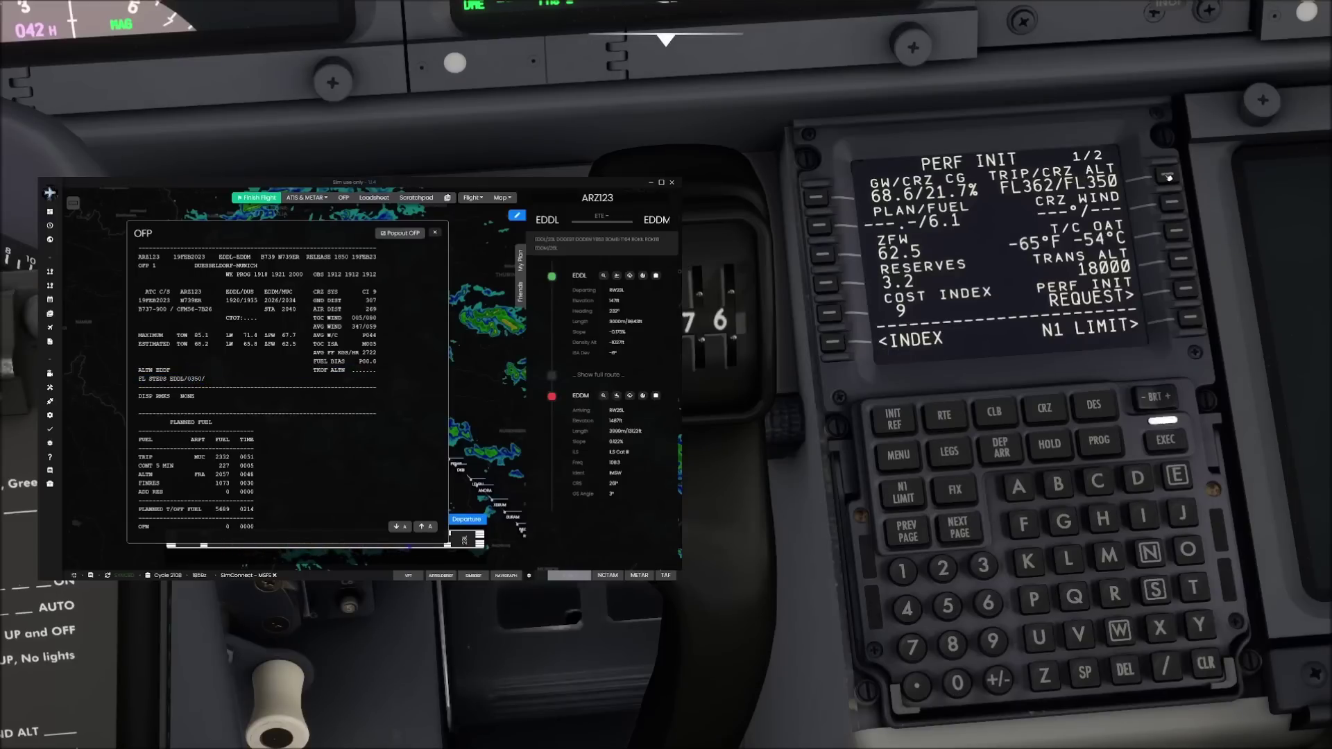
Step: Activate the performance initialization data and set the N1 limit to the 24K TO-2 derate with a selected temperature of +35 °C
{"action": "left_click", "coordinate": [1156, 442]}
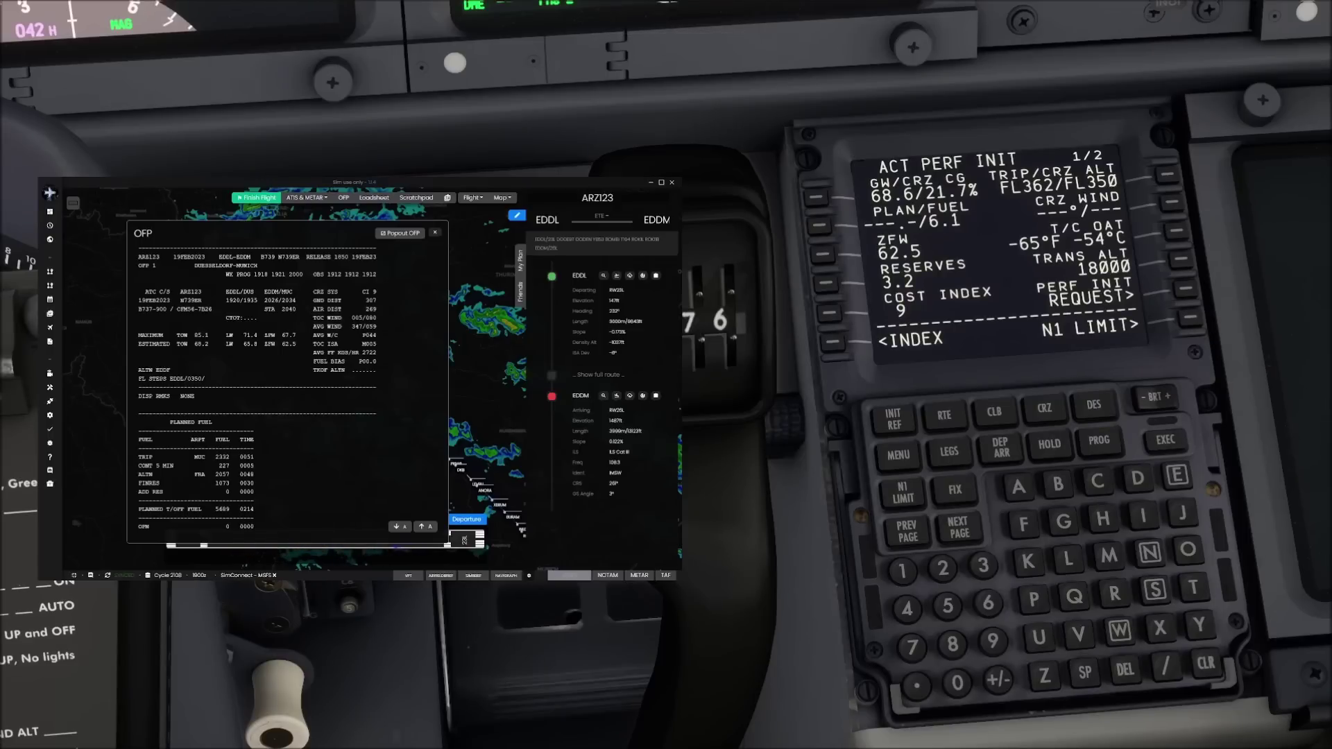
{"action": "left_click", "coordinate": [1191, 318]}
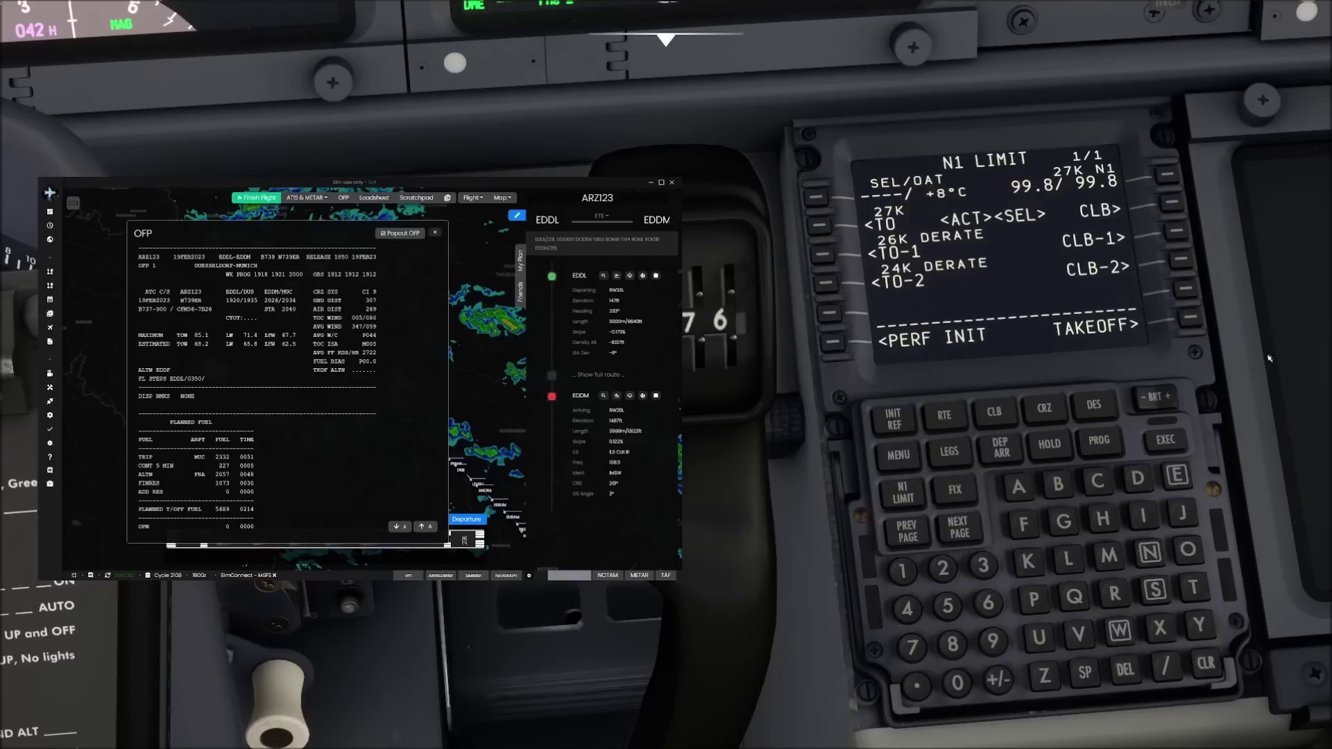
{"action": "left_click", "coordinate": [828, 286]}
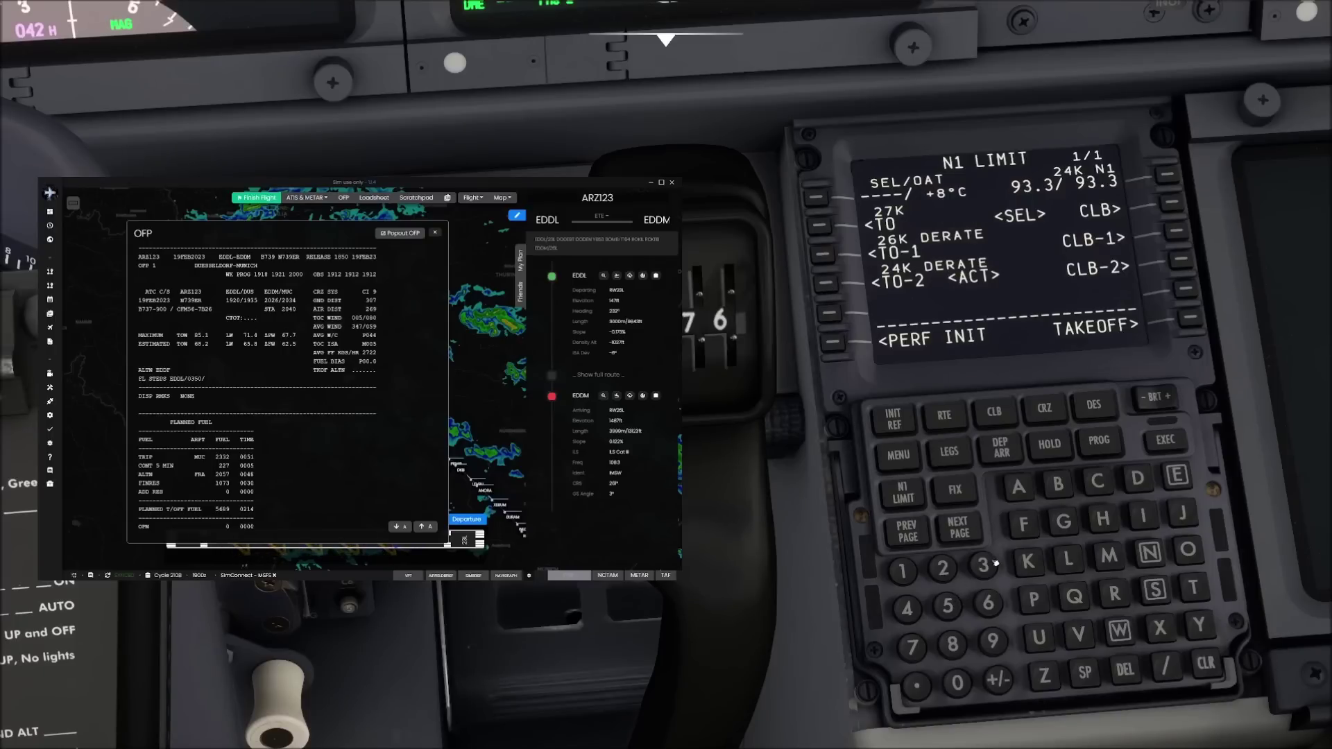
{"action": "left_click", "coordinate": [949, 606]}
{"action": "left_click", "coordinate": [819, 203]}
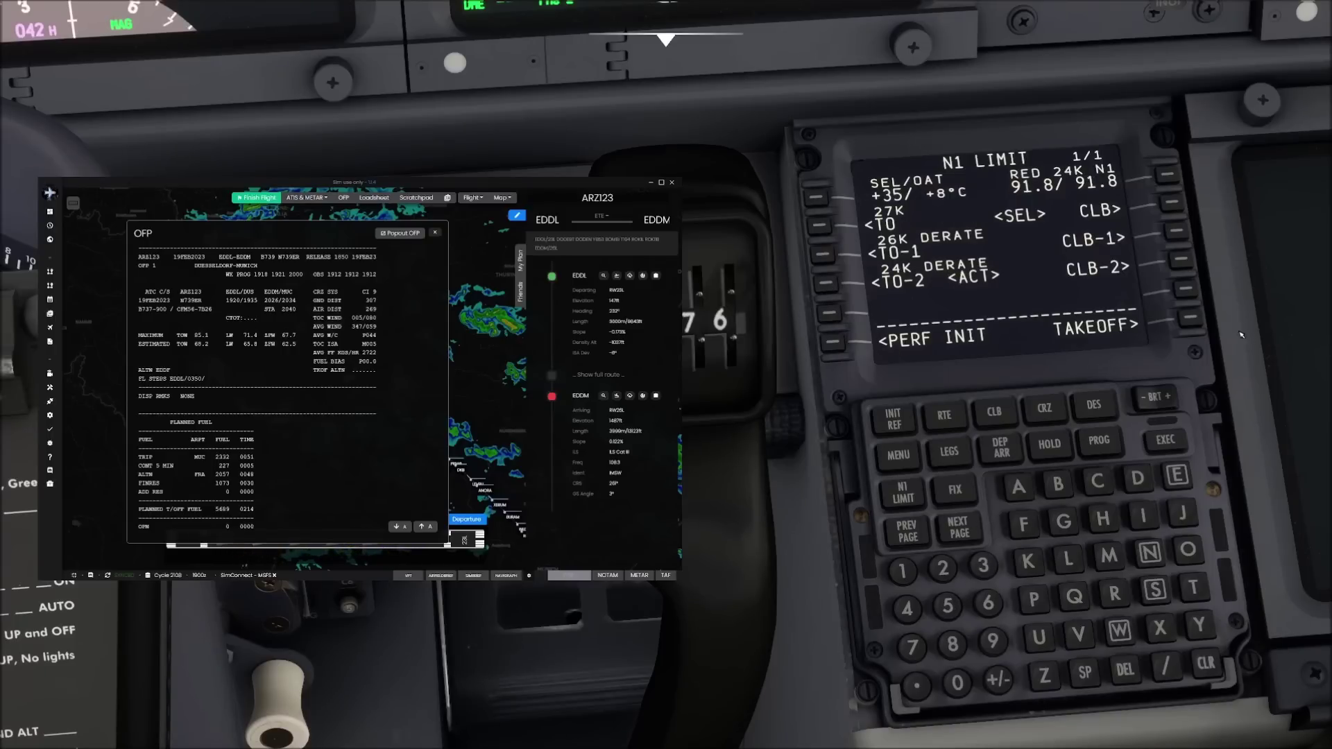
Step: Set the takeoff flaps to 5° and the centre of gravity to 21.7% on the takeoff reference page
{"action": "left_click", "coordinate": [1189, 317]}
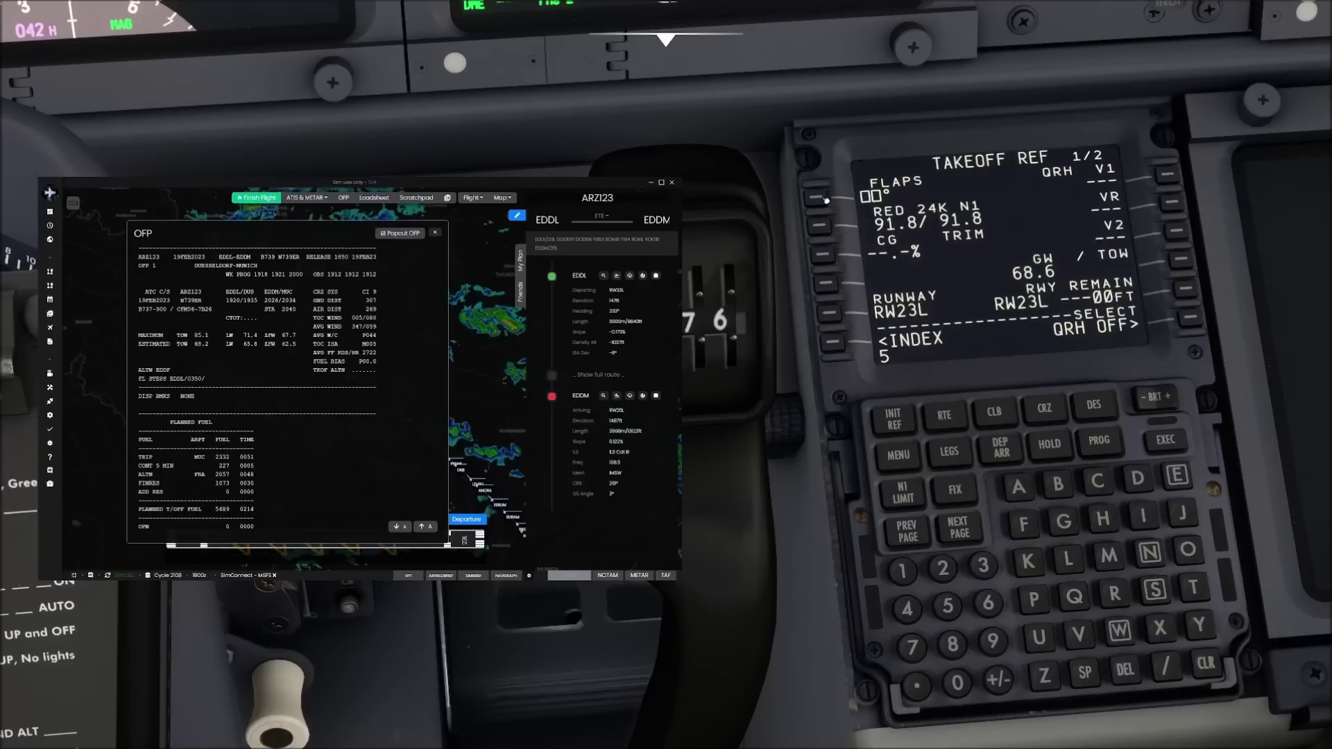
{"action": "left_click", "coordinate": [824, 254]}
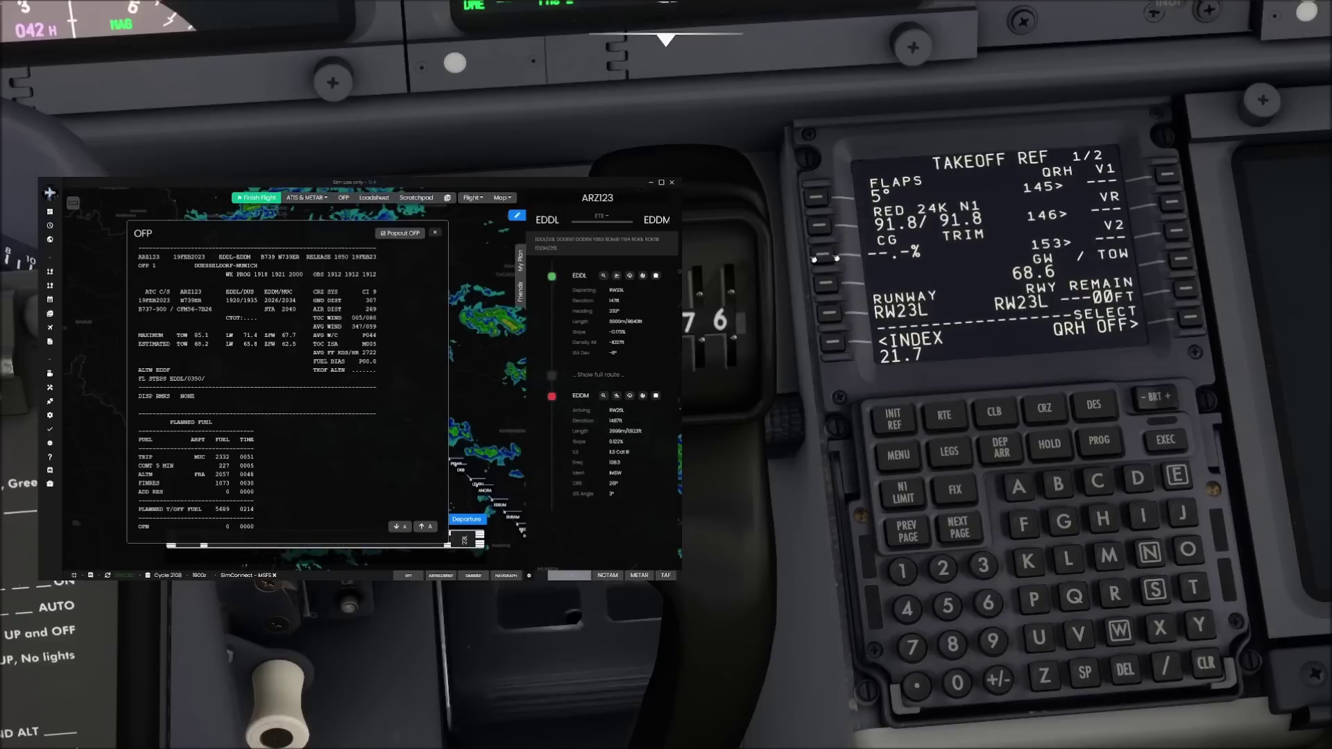
{"action": "left_click", "coordinate": [825, 256]}
Step: Accept the QRH takeoff speeds of V1 145, VR 146 and V2 153
{"action": "left_click", "coordinate": [1168, 174]}
{"action": "left_click", "coordinate": [1172, 203]}
{"action": "left_click", "coordinate": [1184, 236]}
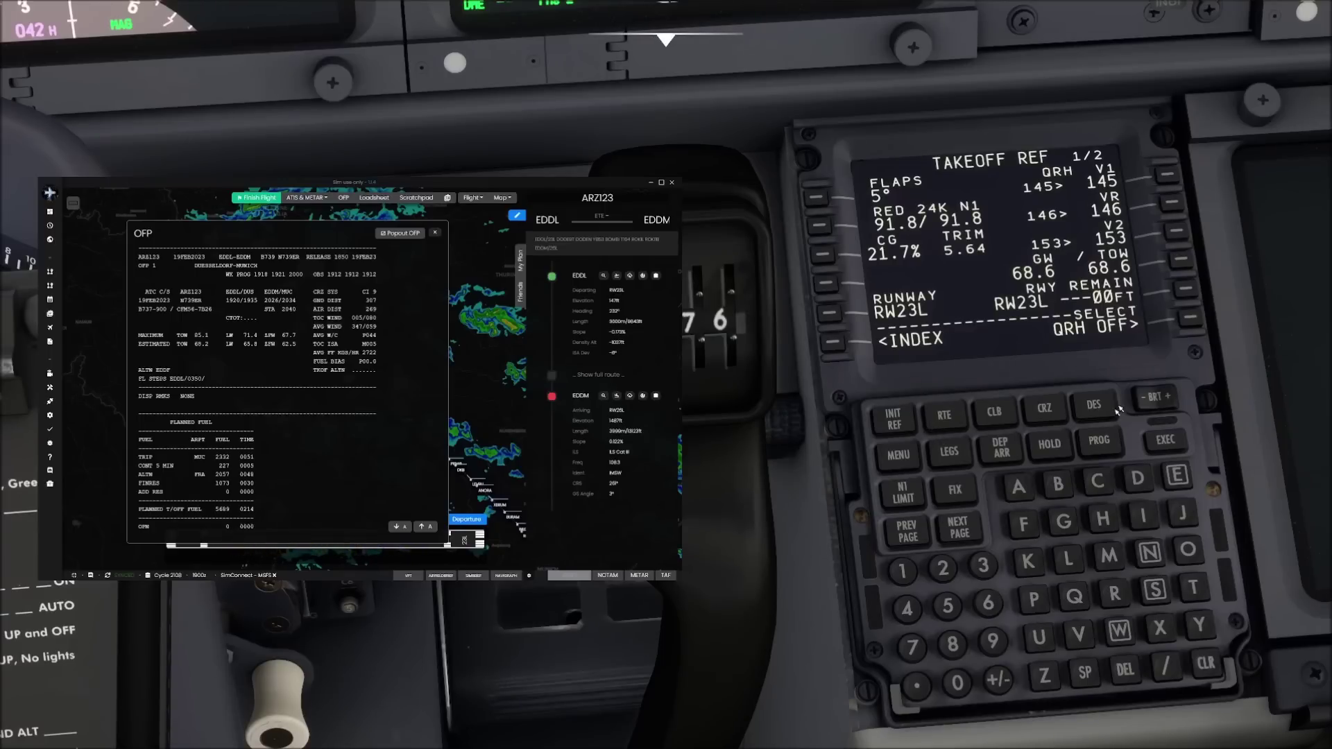
Step: Review the FMC preflight pages in sequence, from performance and identification through position initialization and route to takeoff
{"action": "left_click", "coordinate": [908, 424]}
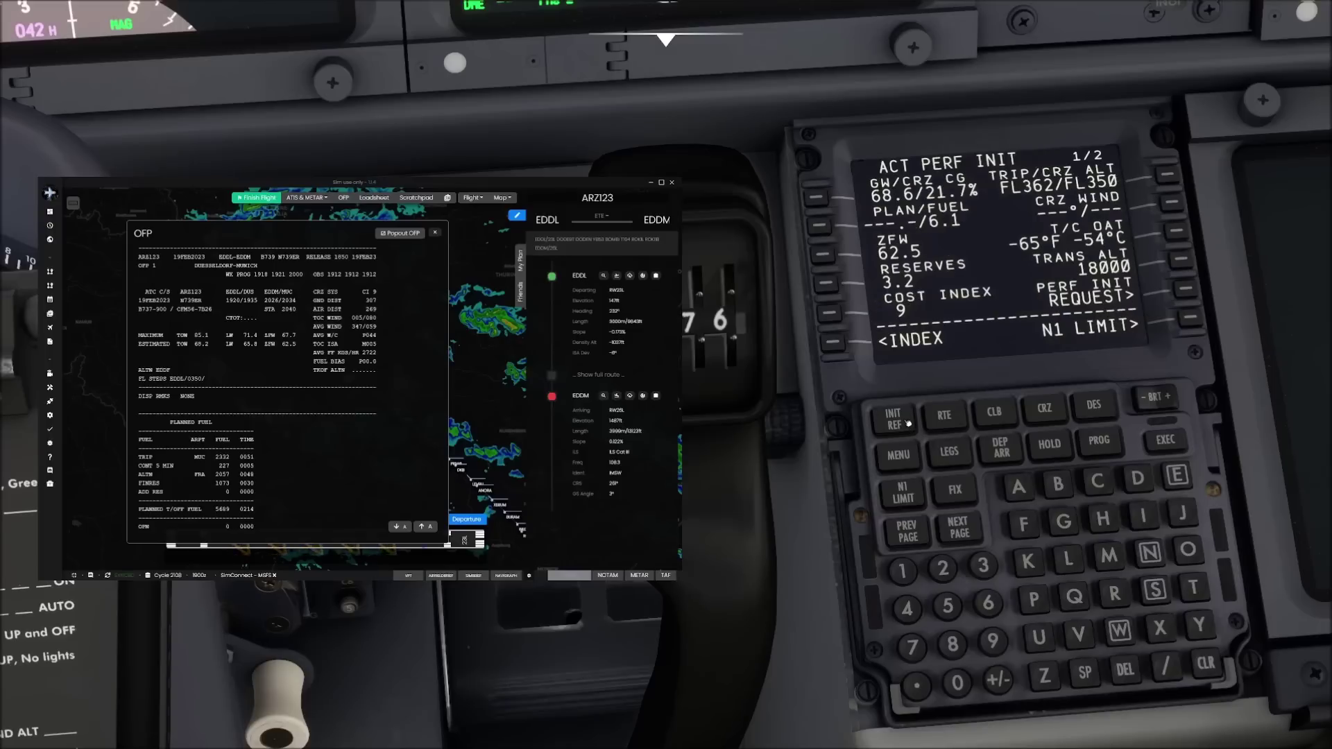
{"action": "left_click", "coordinate": [834, 343]}
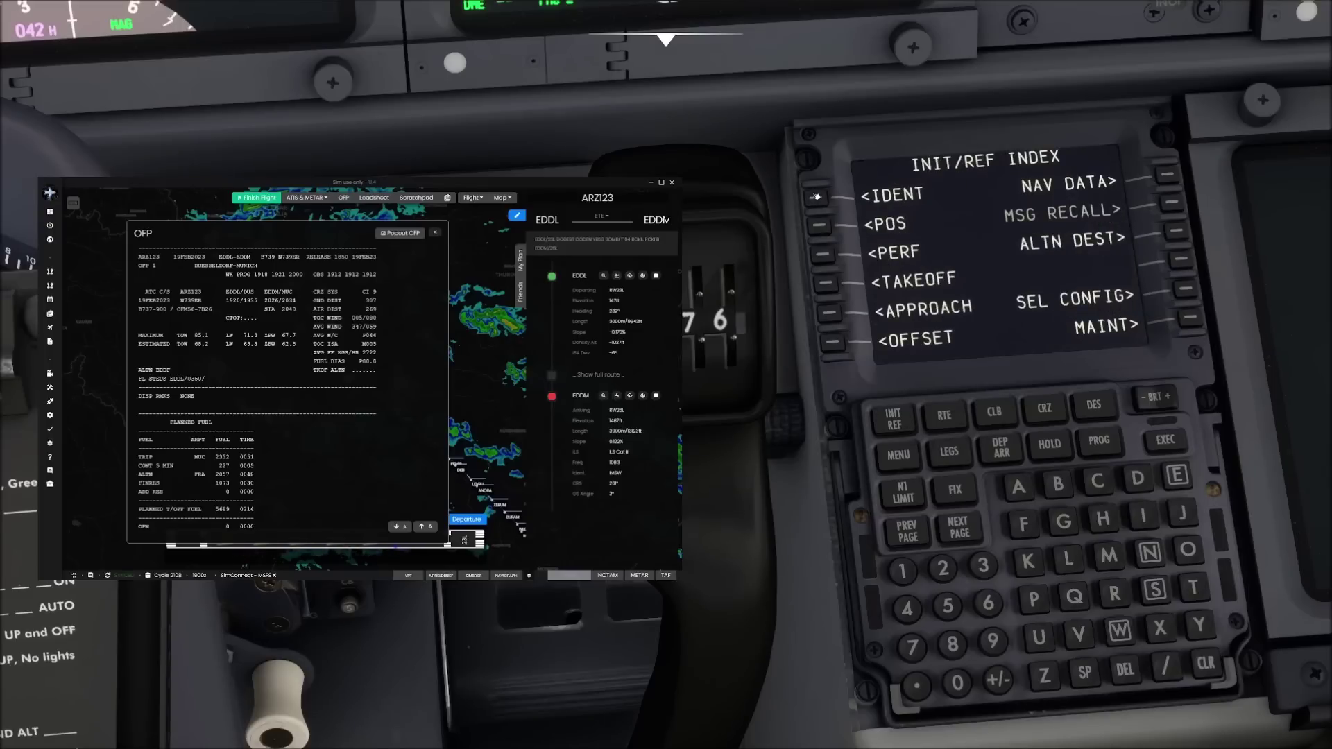
{"action": "left_click", "coordinate": [817, 197]}
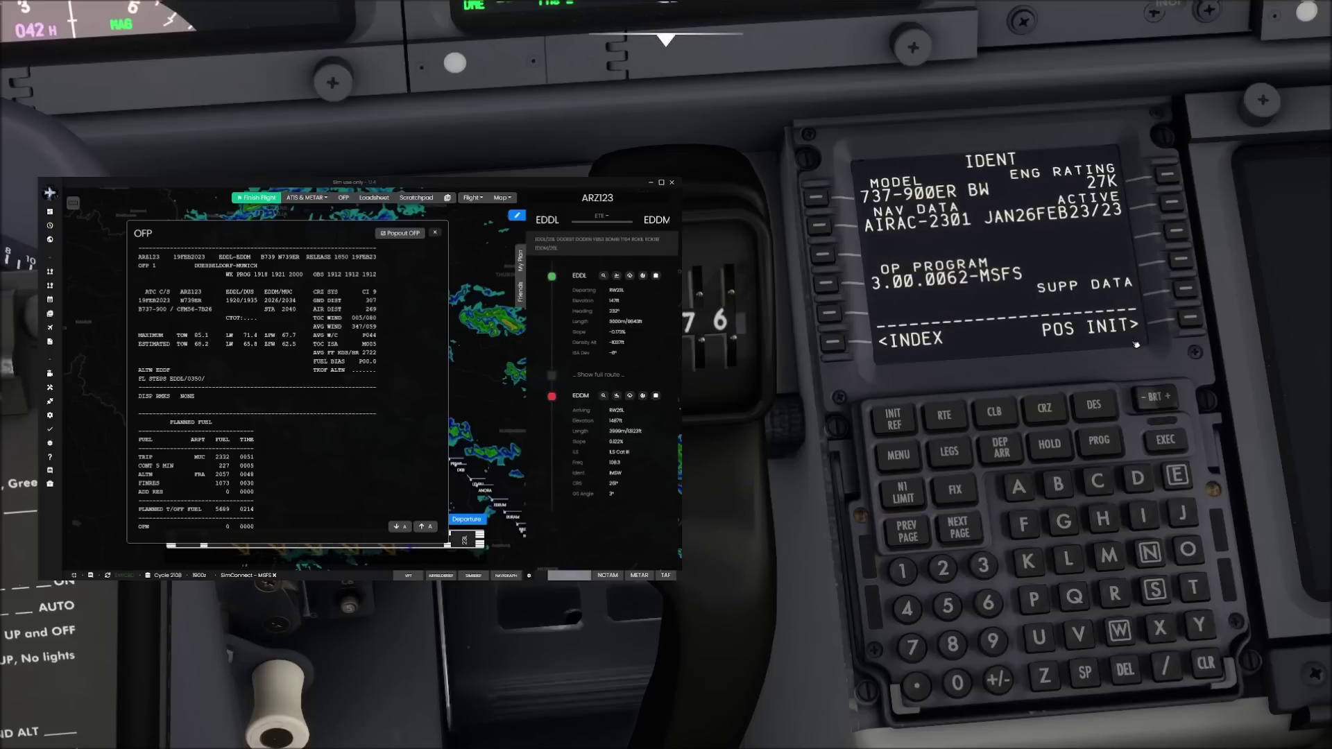
{"action": "left_click", "coordinate": [1190, 325]}
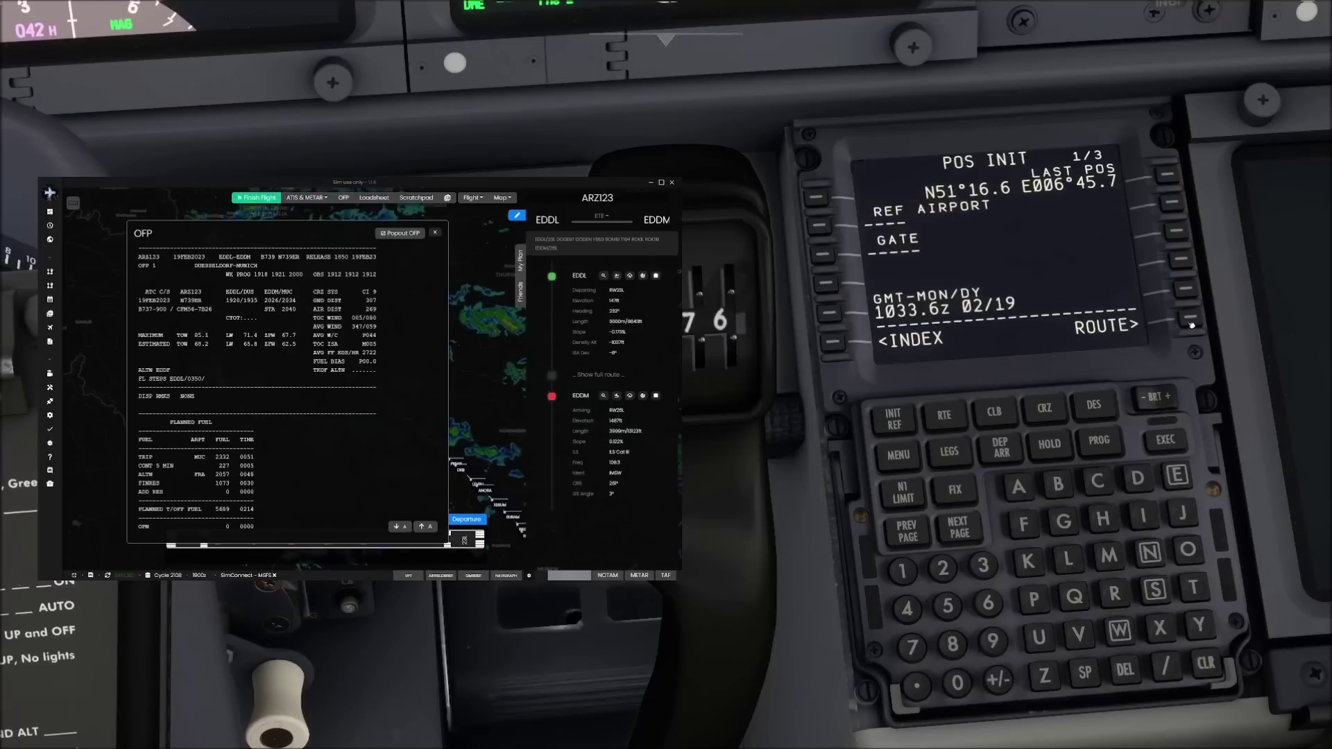
{"action": "left_click", "coordinate": [1192, 325]}
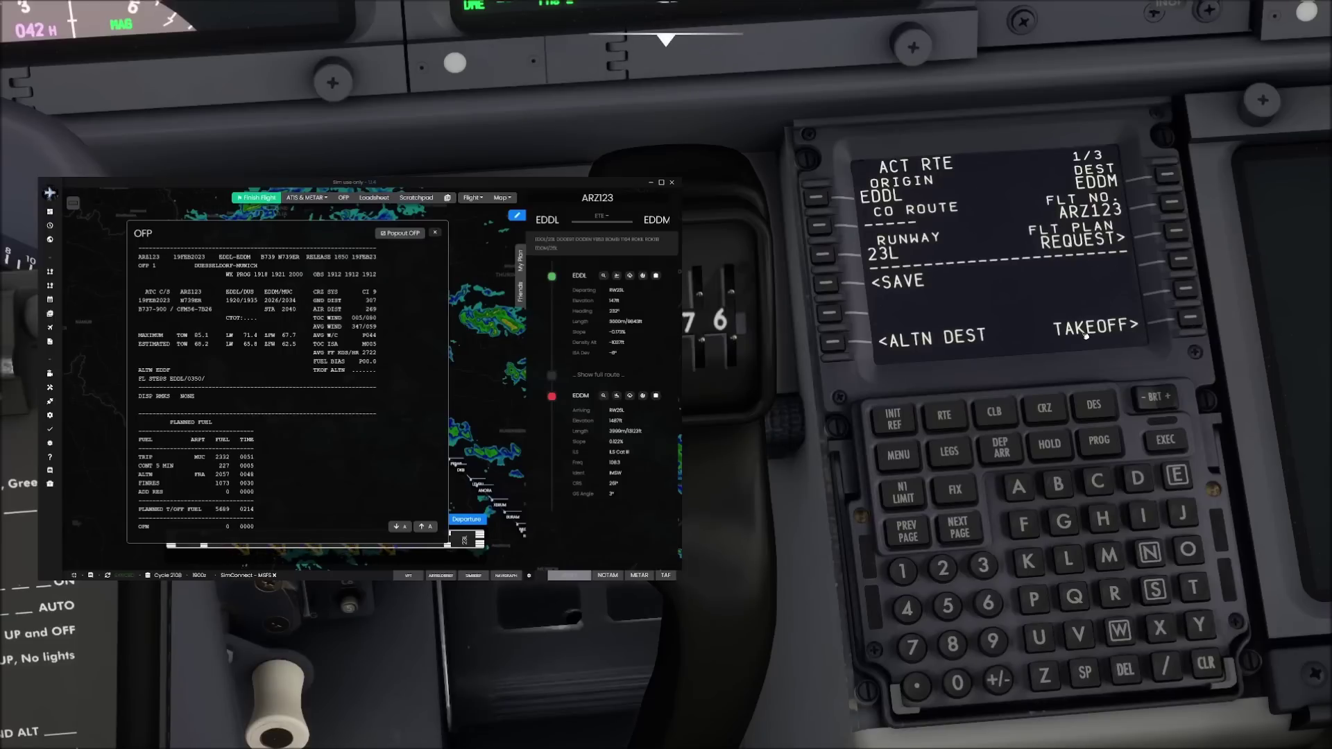
{"action": "left_click", "coordinate": [1194, 326]}
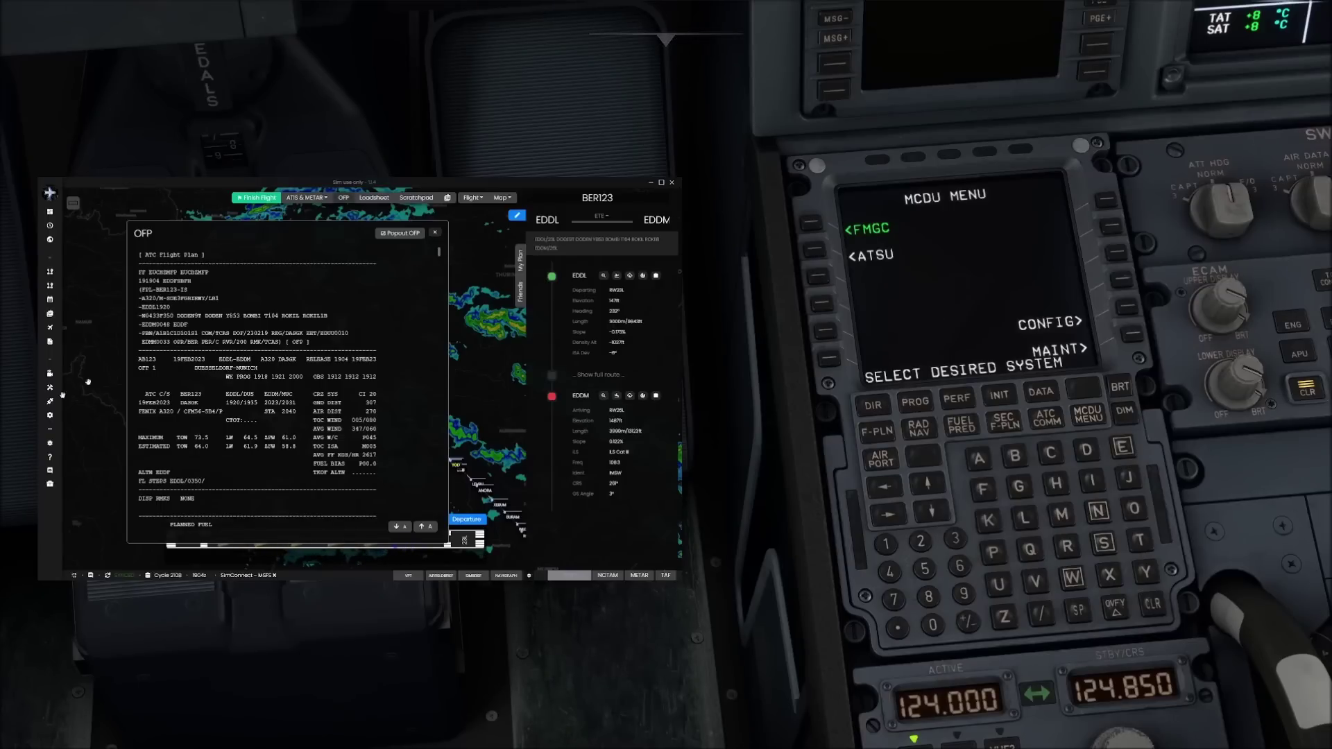
Step: Switch to the Fenix A320 MCDU, open the FMGC initialization page, and set FROM/TO to EDDL/EDDM
{"action": "mouse_move", "coordinate": [50, 441]}
{"action": "left_click", "coordinate": [819, 228]}
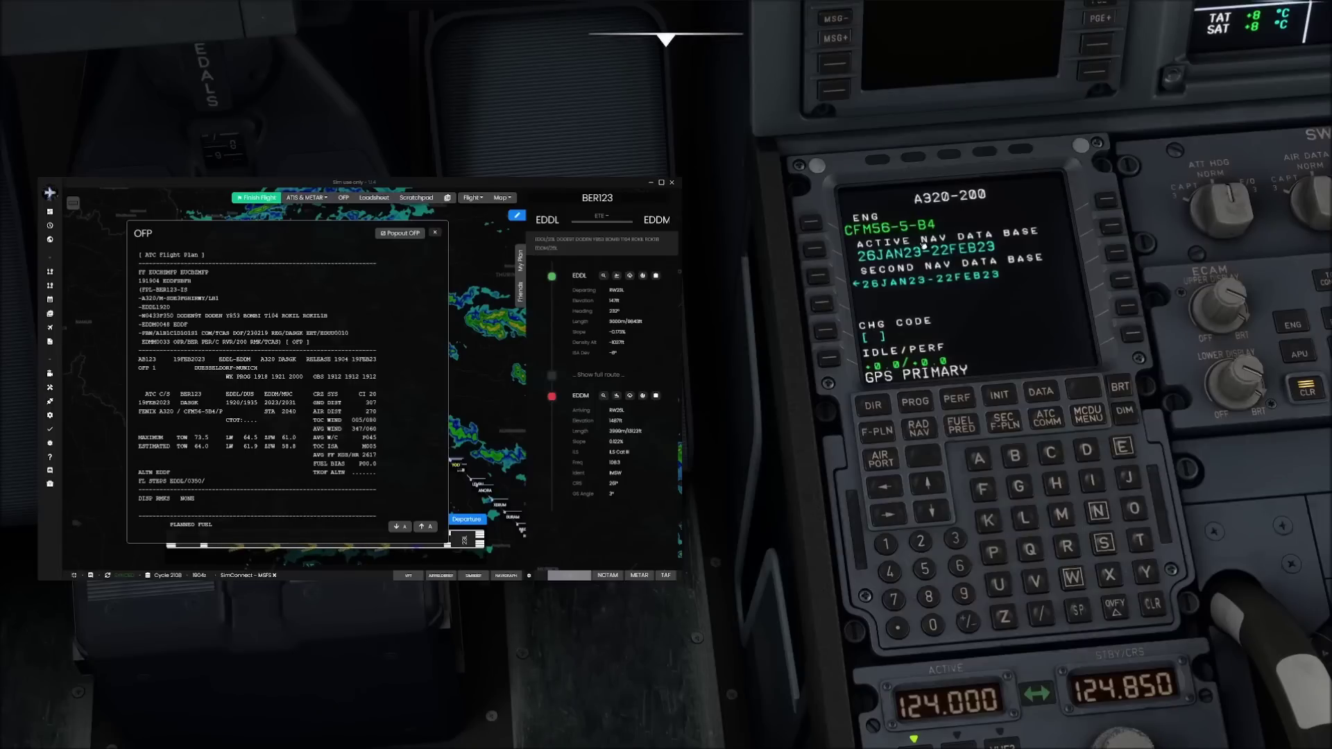
{"action": "left_click", "coordinate": [1004, 399]}
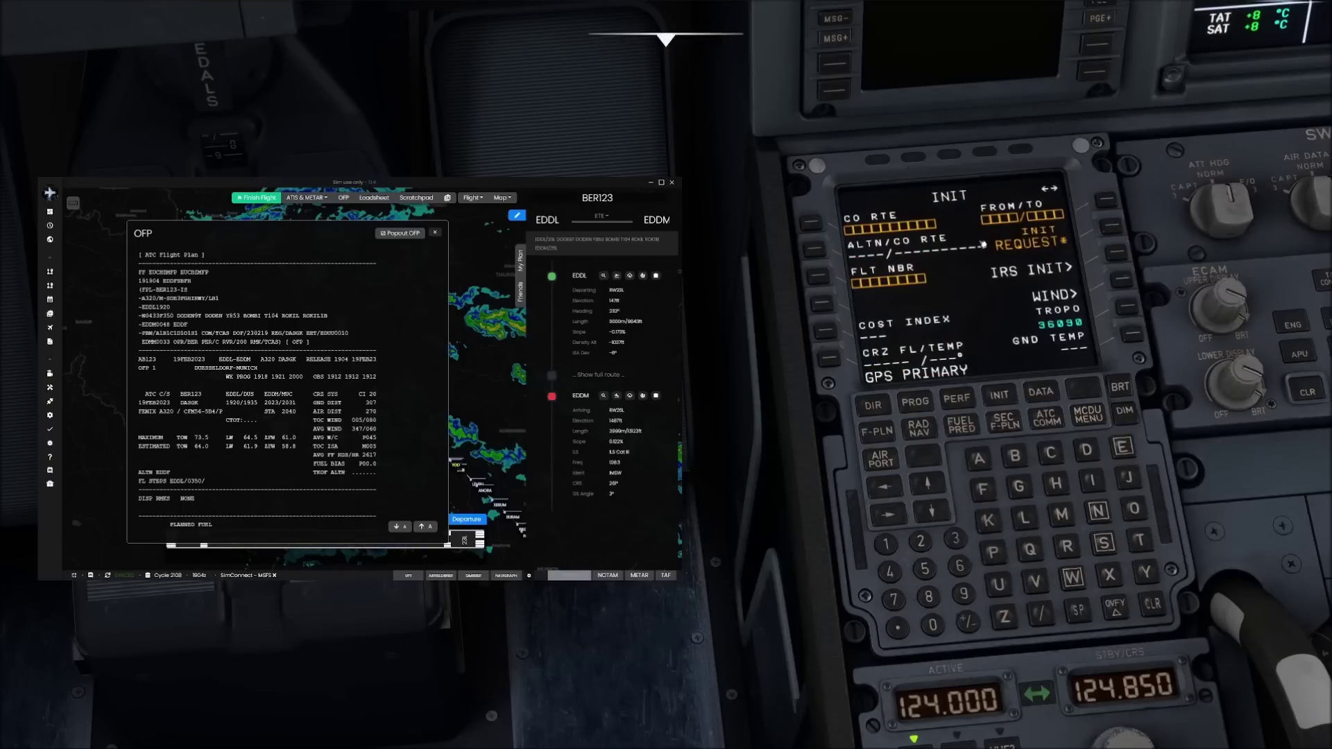
{"action": "type", "text": "EDD"}
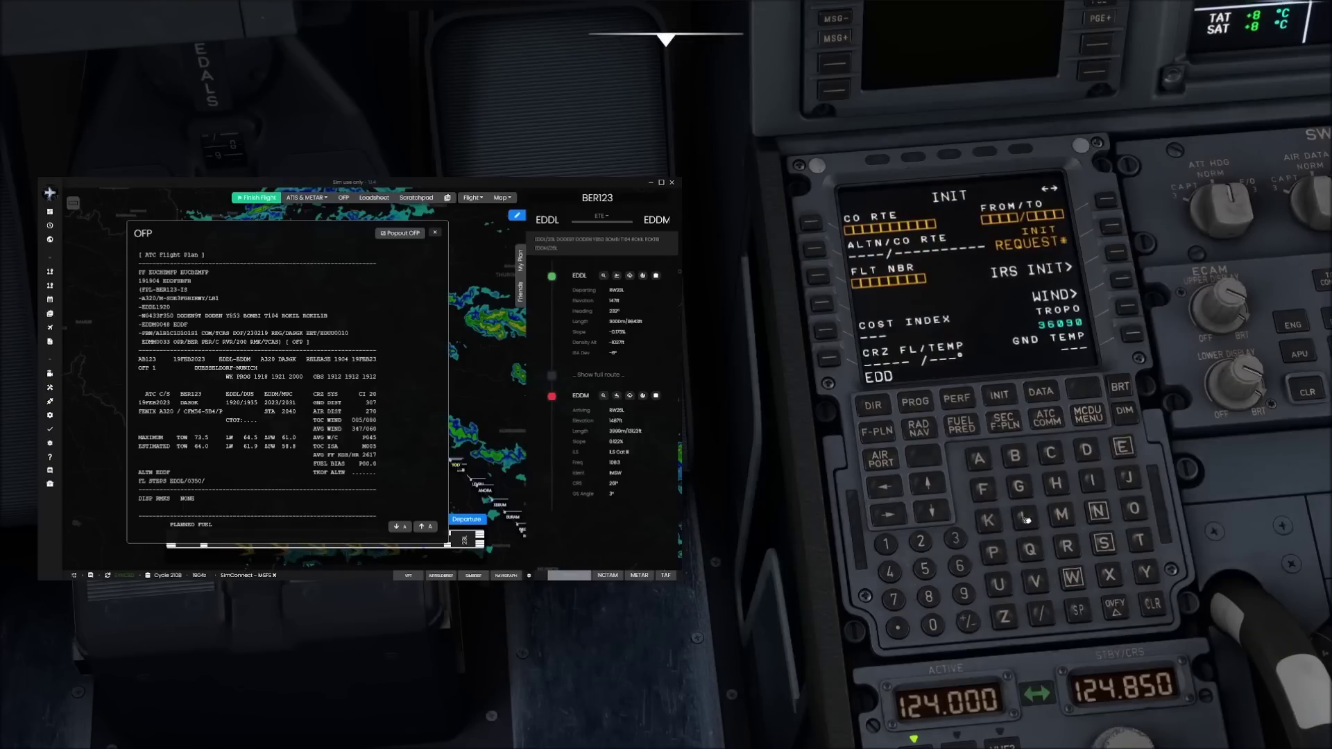
{"action": "type", "text": "L/EDDM"}
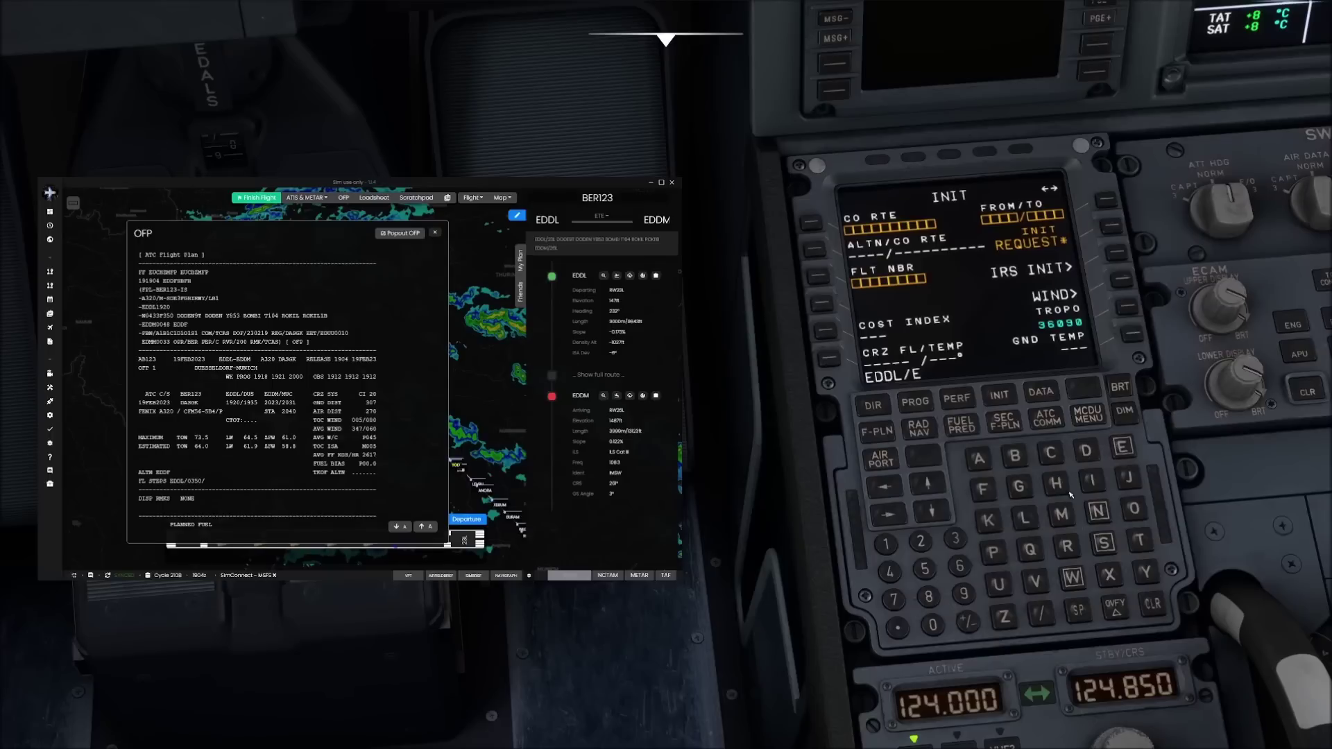
{"action": "left_click", "coordinate": [1116, 203]}
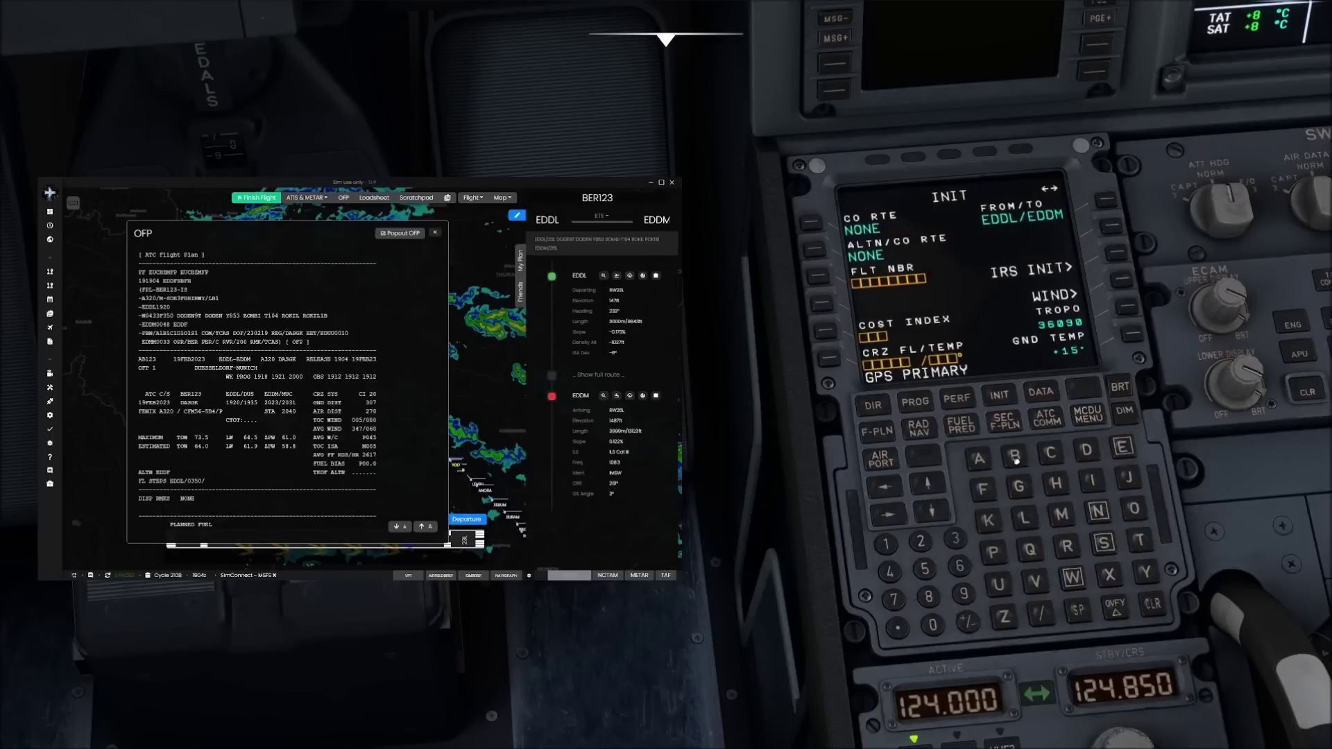
Step: Set the flight number to BER123 on the initialization page
{"action": "type", "text": "BER"}
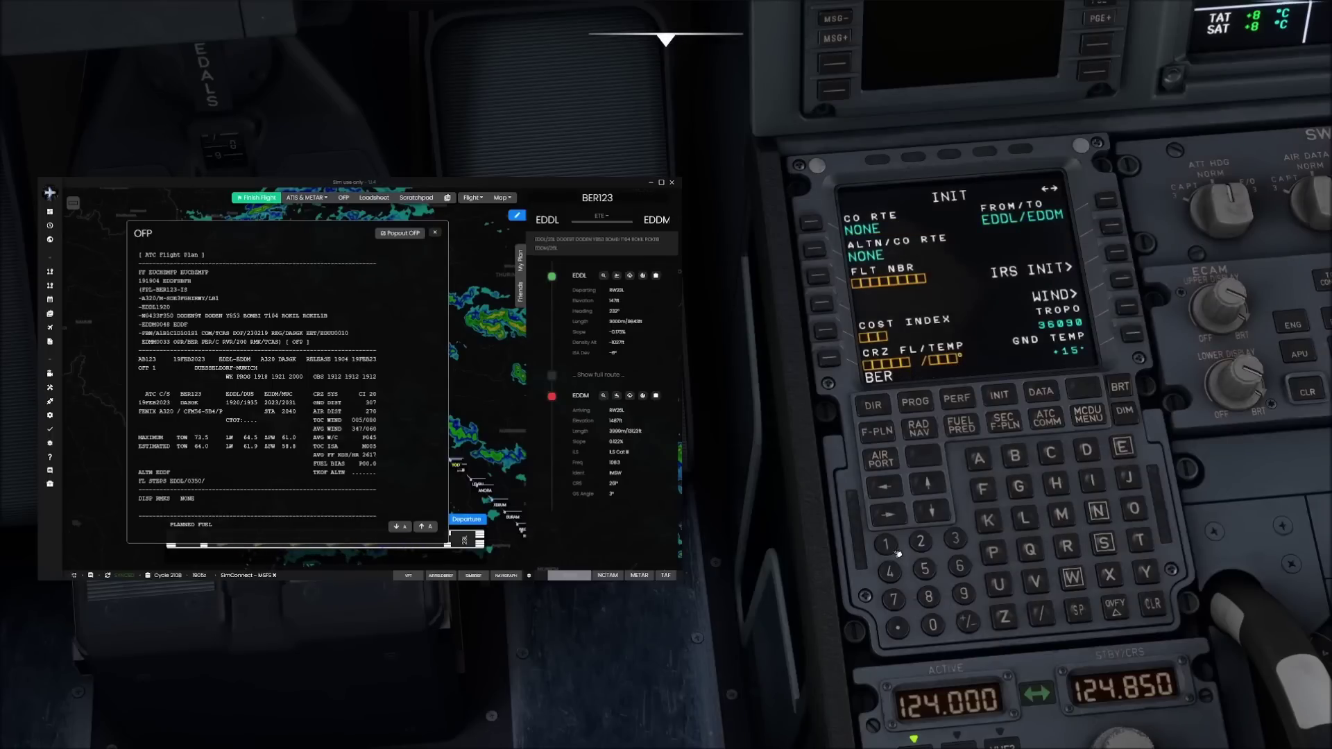
{"action": "type", "text": "123"}
{"action": "left_click", "coordinate": [826, 279]}
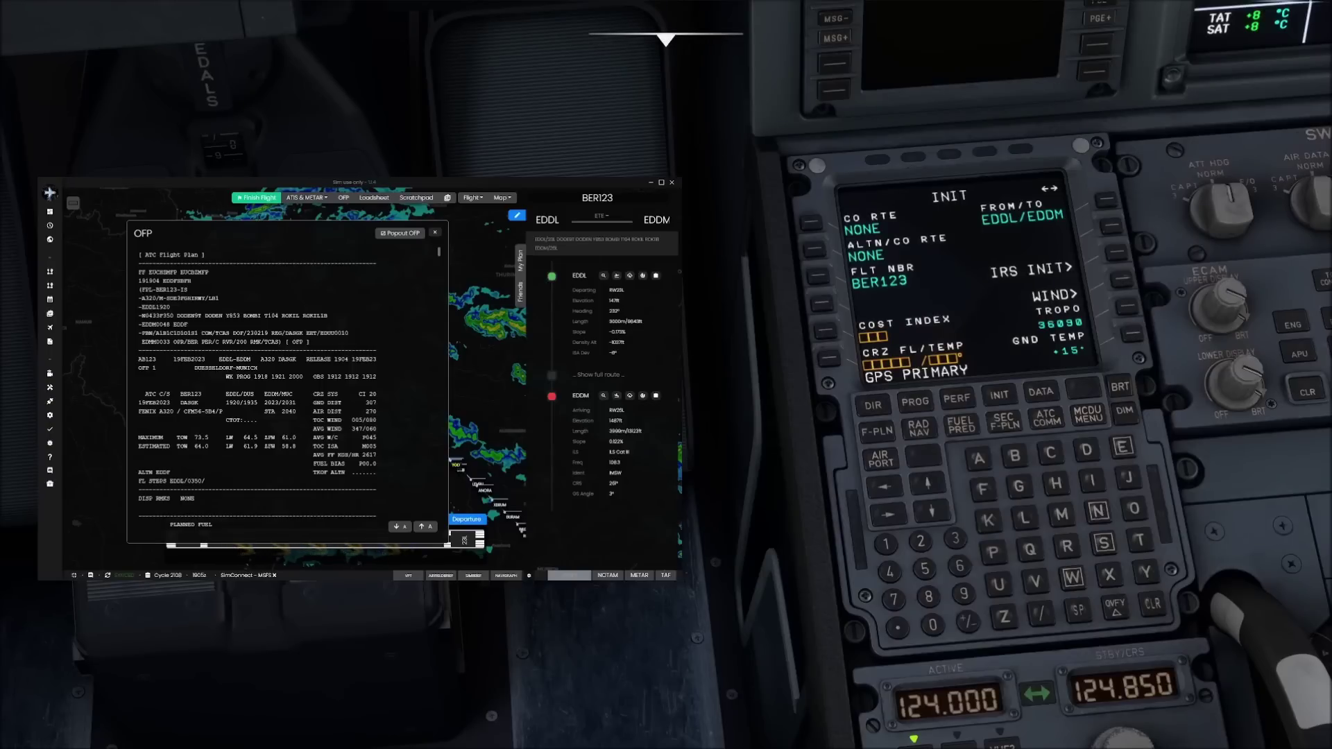
Step: Look up the alternate airport in the OFP and set the alternate to EDDF
{"action": "scroll", "coordinate": [257, 388], "scroll_direction": "down", "scroll_amount": 1}
{"action": "scroll", "coordinate": [256, 389], "scroll_direction": "up", "scroll_amount": 1}
{"action": "left_click", "coordinate": [1122, 447]}
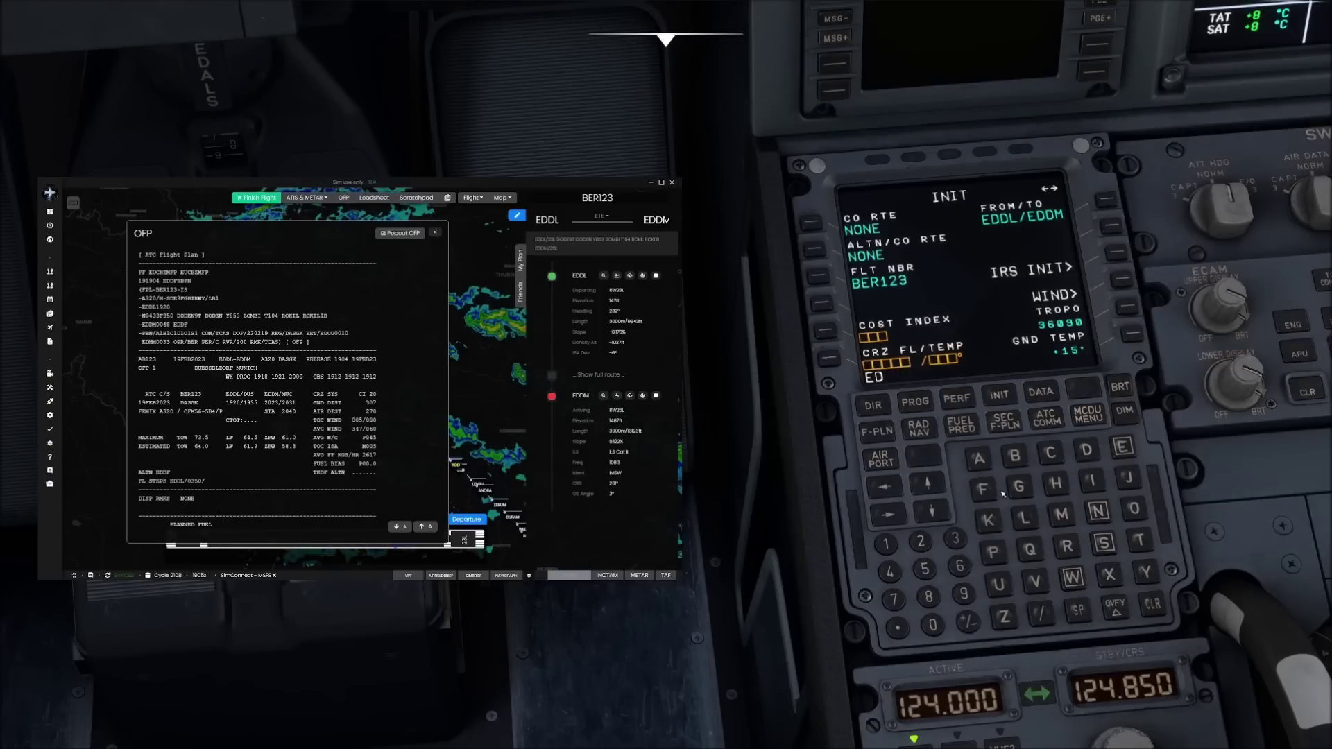
{"action": "type", "text": "DDF"}
{"action": "left_click", "coordinate": [815, 254]}
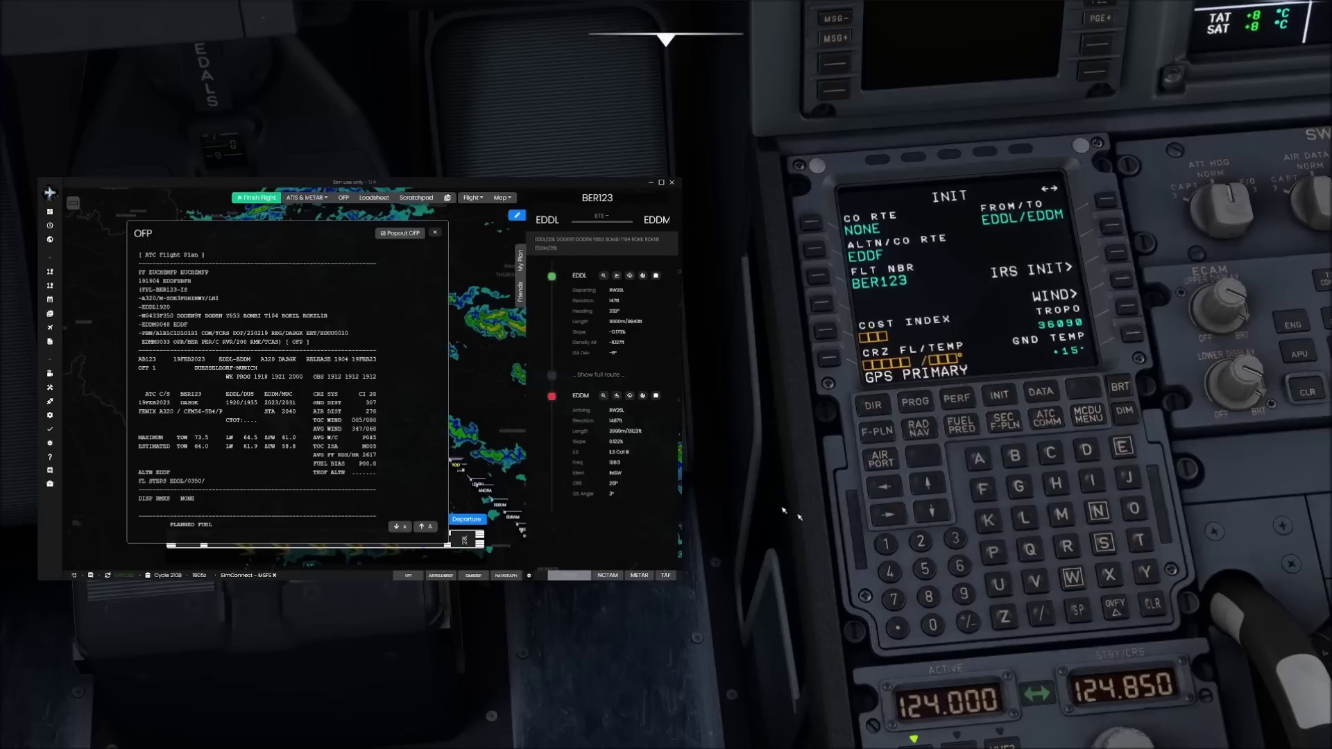
Step: Set the cost index to 20 on the initialization page
{"action": "left_click", "coordinate": [921, 542]}
{"action": "left_click", "coordinate": [933, 626]}
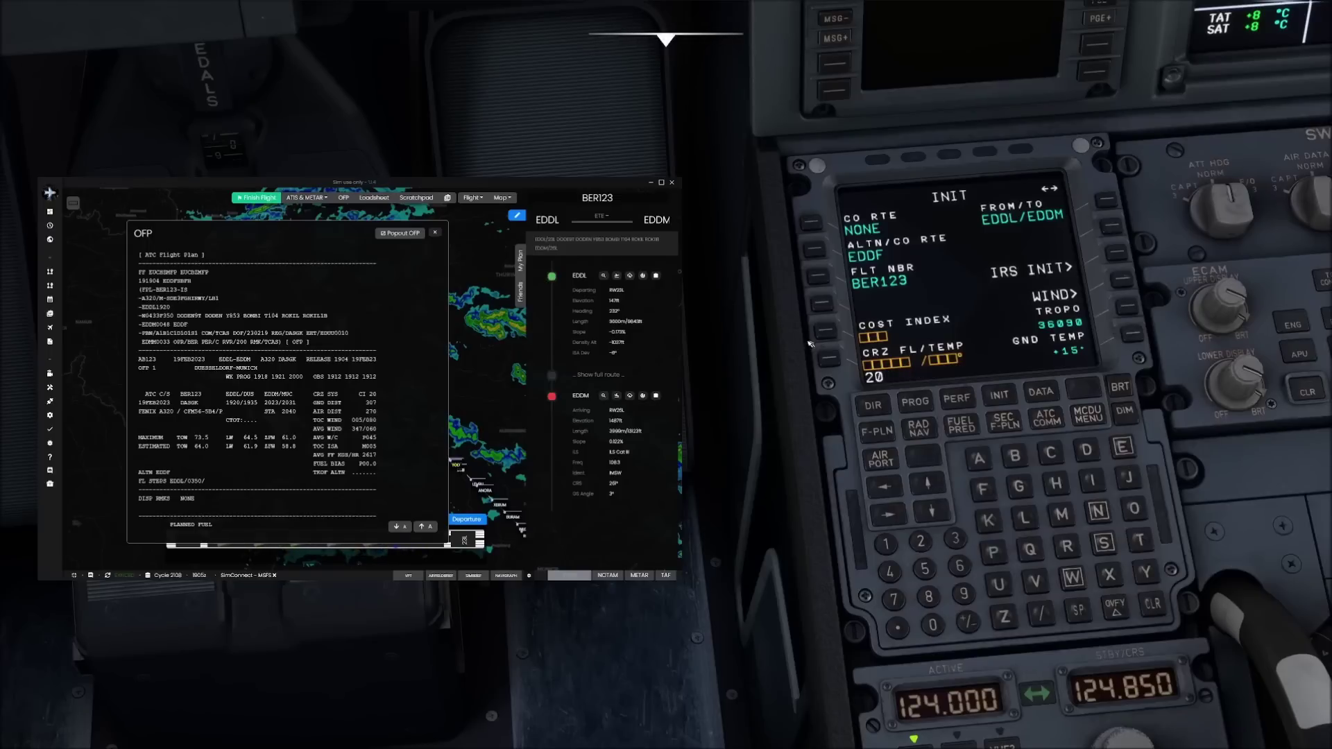
{"action": "left_click", "coordinate": [829, 334]}
Step: Set the cruise level to FL350 and check the alignment on the IRS initialization page
{"action": "left_click", "coordinate": [956, 540]}
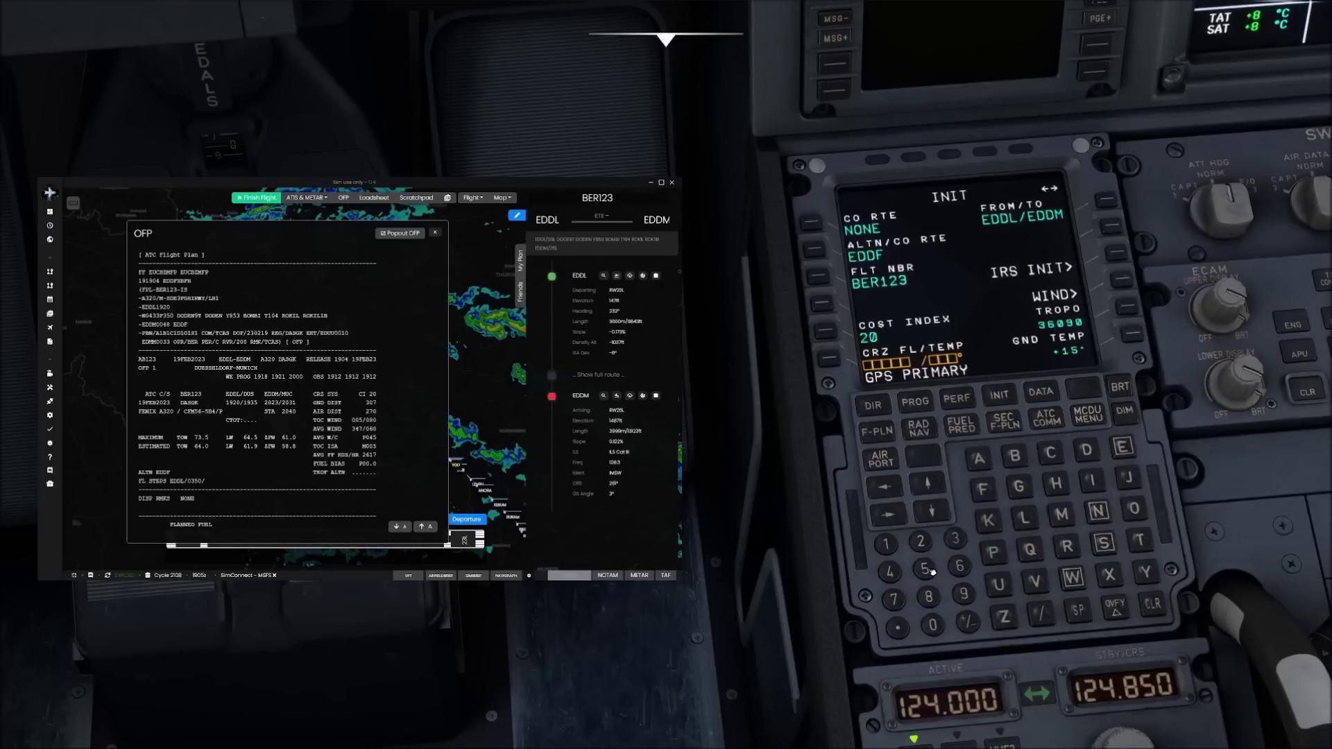
{"action": "left_click", "coordinate": [925, 569]}
{"action": "left_click", "coordinate": [933, 625]}
{"action": "left_click", "coordinate": [837, 360]}
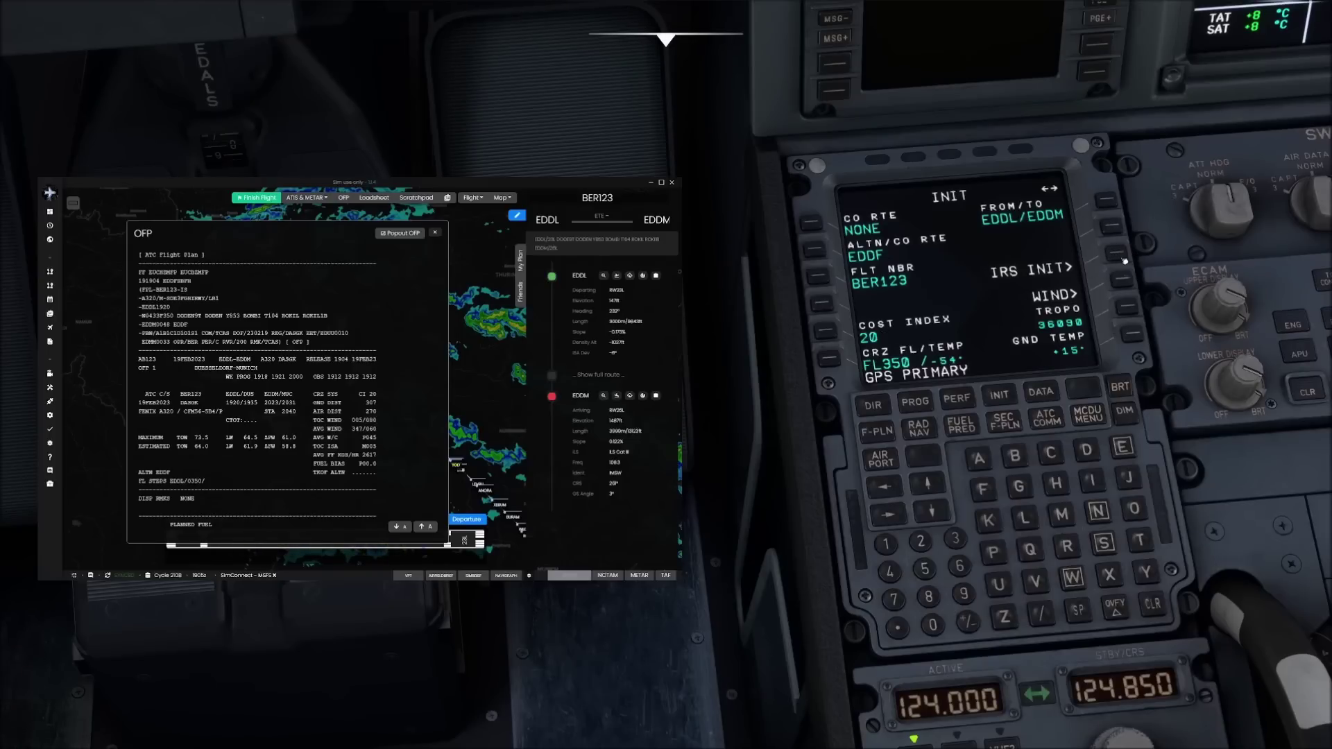
{"action": "left_click", "coordinate": [1123, 259]}
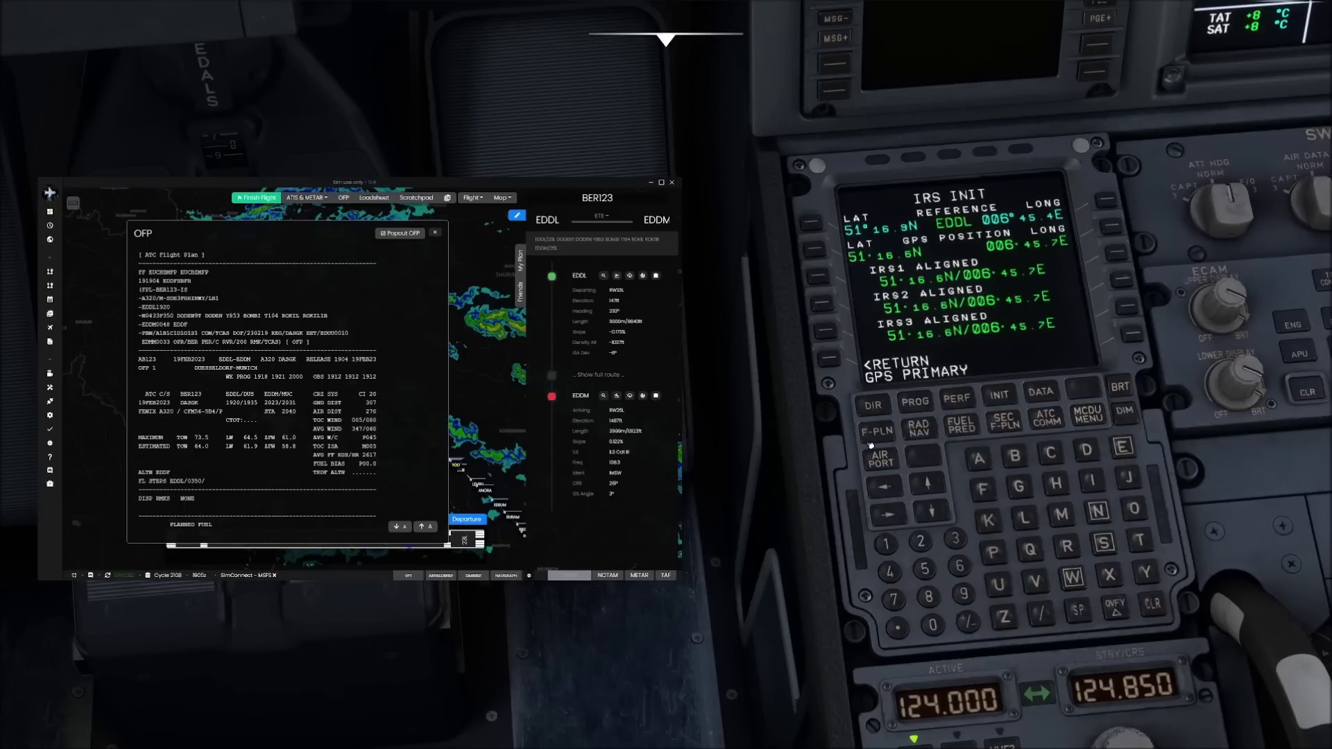
{"action": "left_click", "coordinate": [984, 399]}
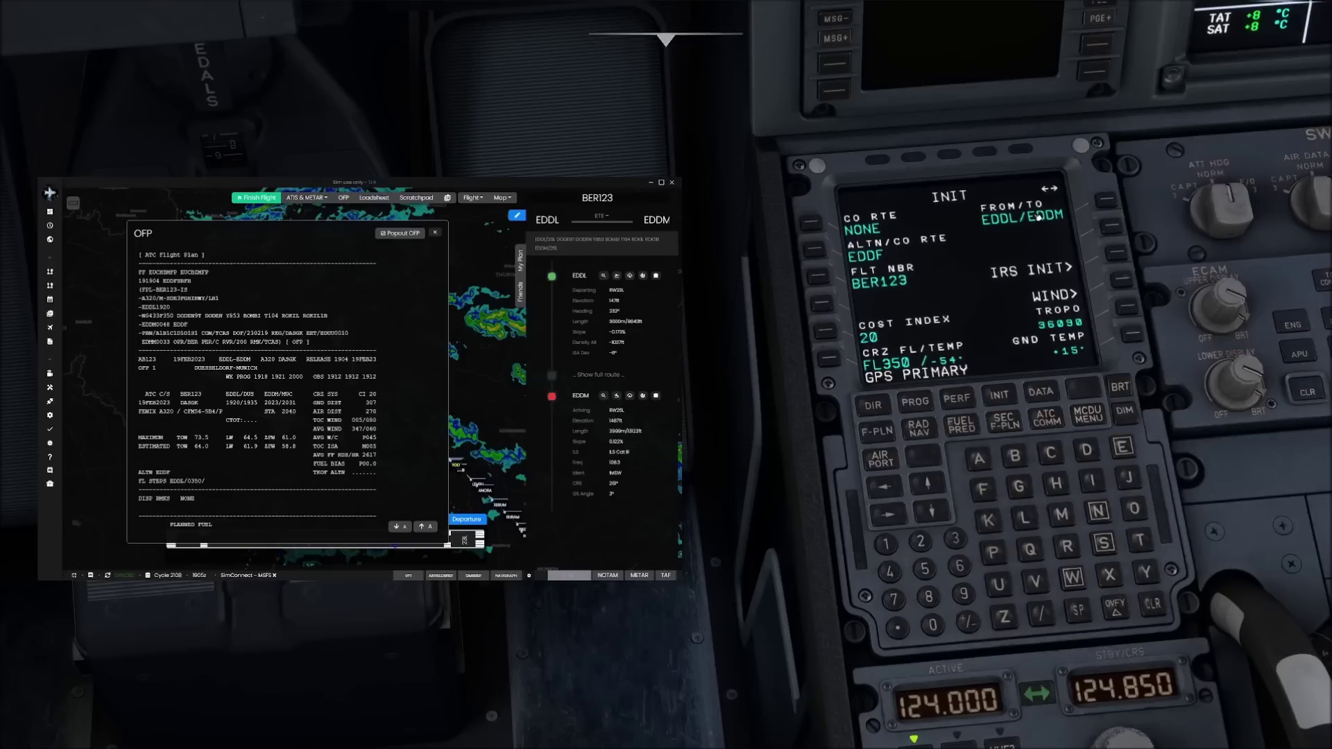
Step: Set the EDDL departure to runway 23L with the DODE9T SID and insert it into the flight plan
{"action": "left_click", "coordinate": [882, 433]}
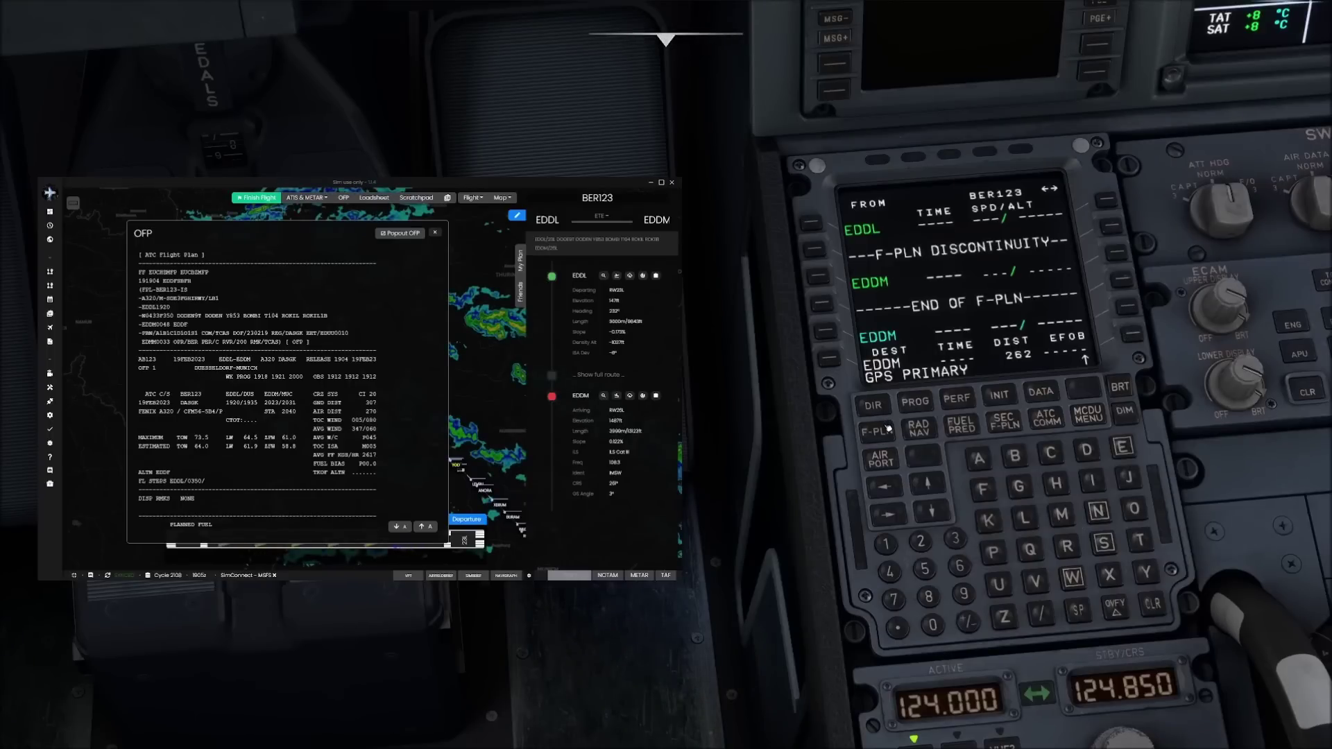
{"action": "left_click", "coordinate": [816, 224]}
{"action": "left_click", "coordinate": [816, 224]}
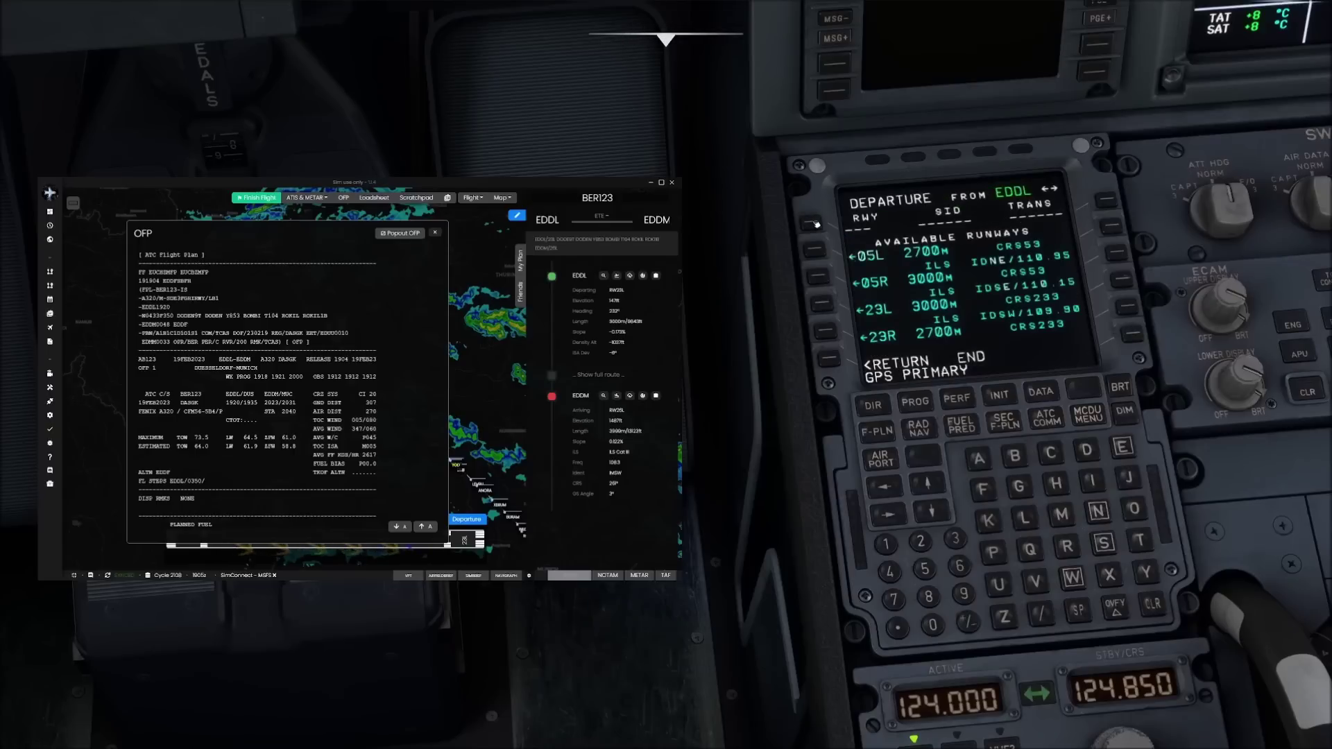
{"action": "left_click", "coordinate": [821, 310]}
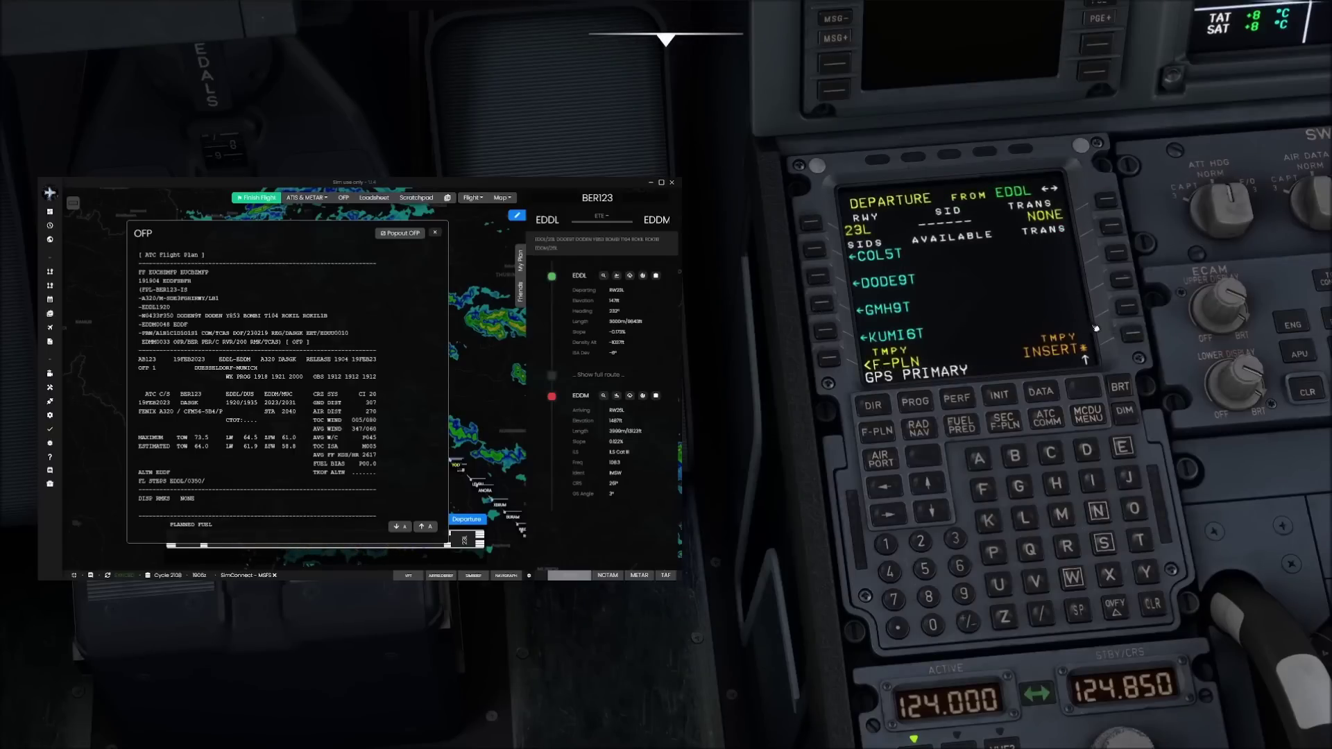
{"action": "left_click", "coordinate": [1132, 335]}
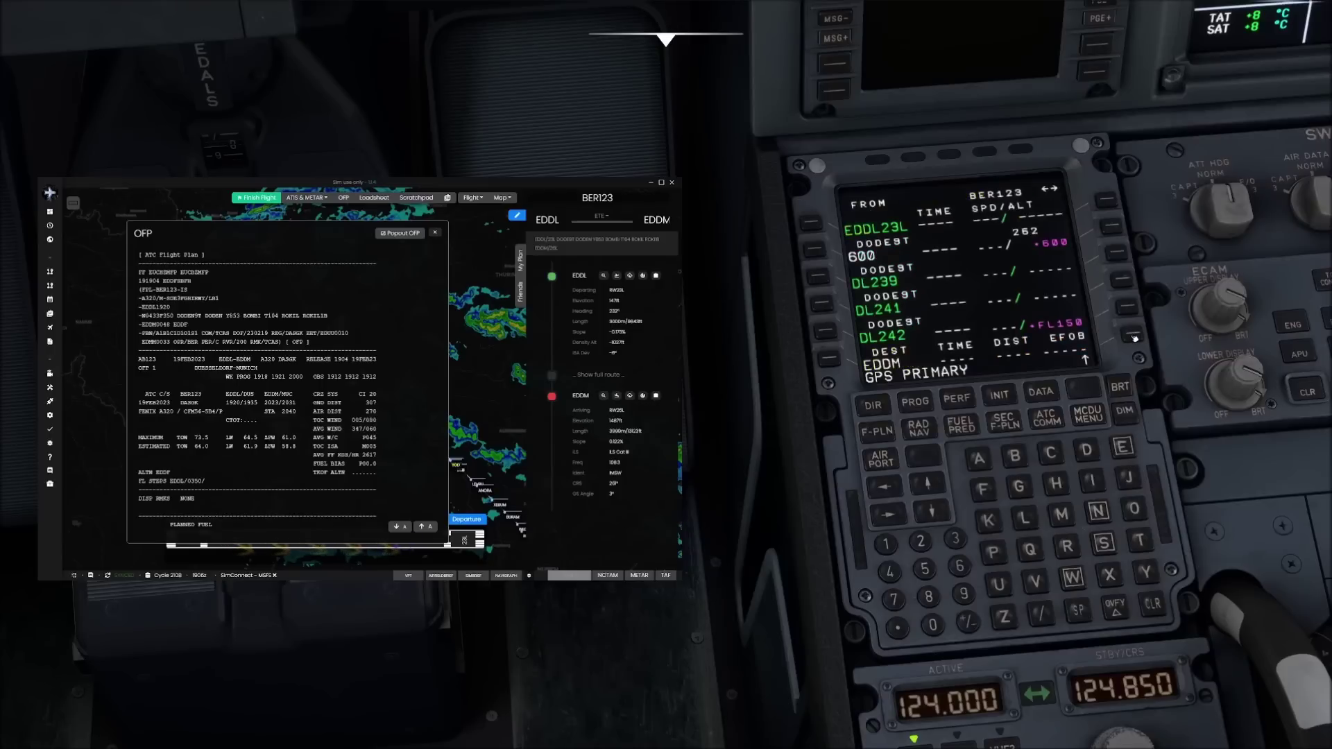
Step: Open the airways page from DODEN, the last waypoint before the flight plan discontinuity
{"action": "left_click", "coordinate": [919, 486]}
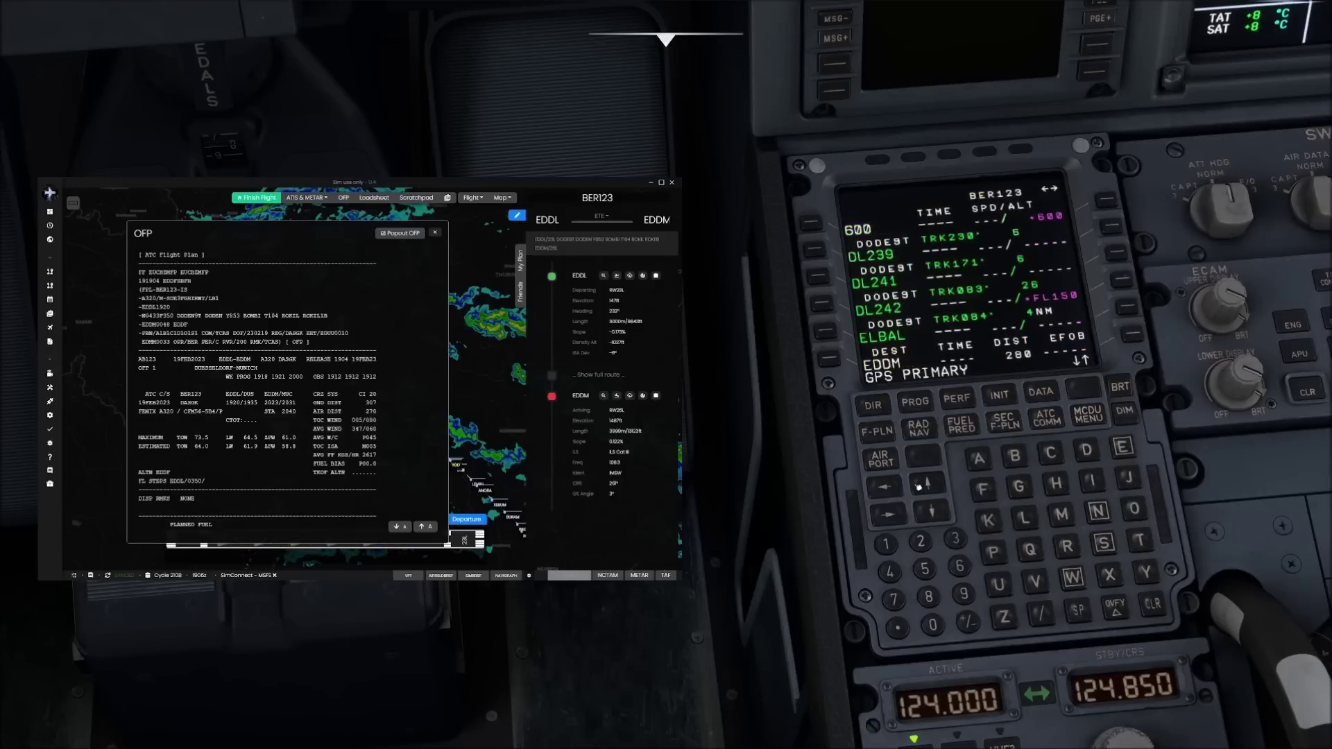
{"action": "left_click", "coordinate": [919, 487]}
{"action": "left_click", "coordinate": [919, 487]}
{"action": "left_click", "coordinate": [920, 486]}
{"action": "left_click", "coordinate": [919, 487]}
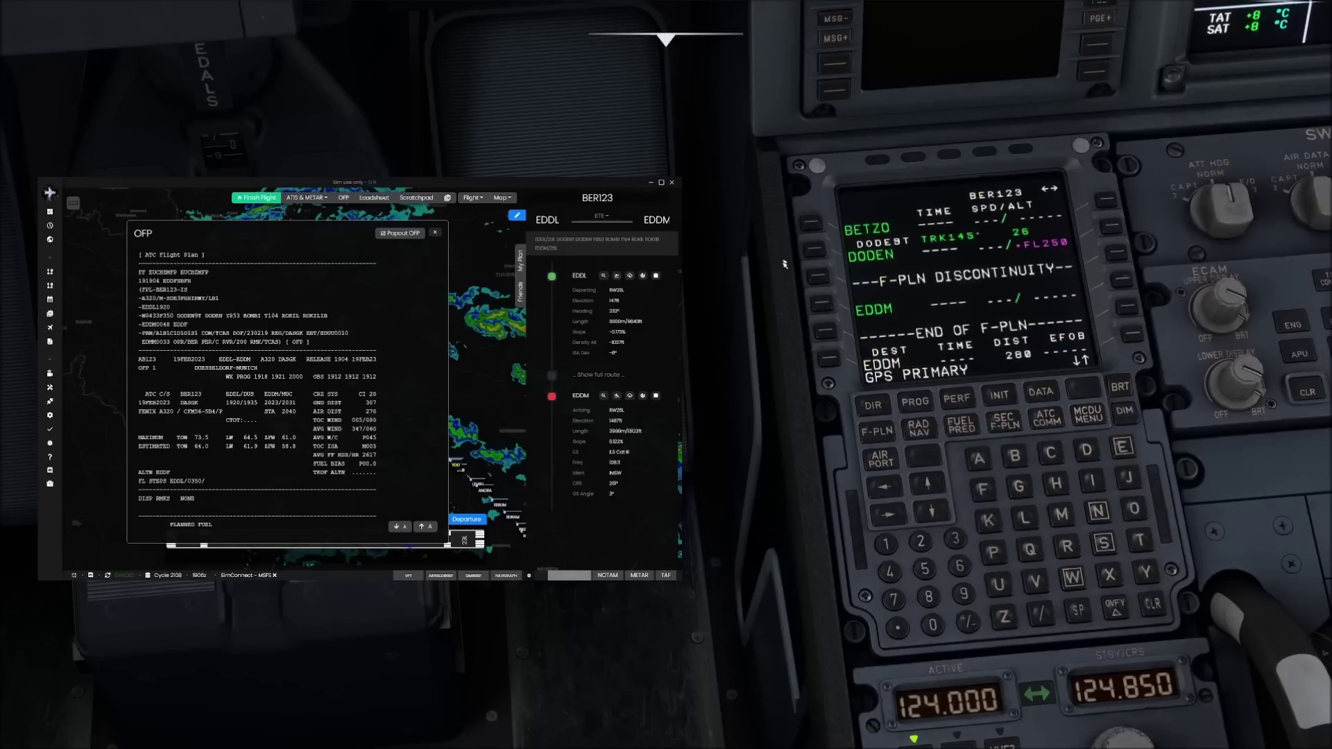
{"action": "left_click", "coordinate": [816, 258]}
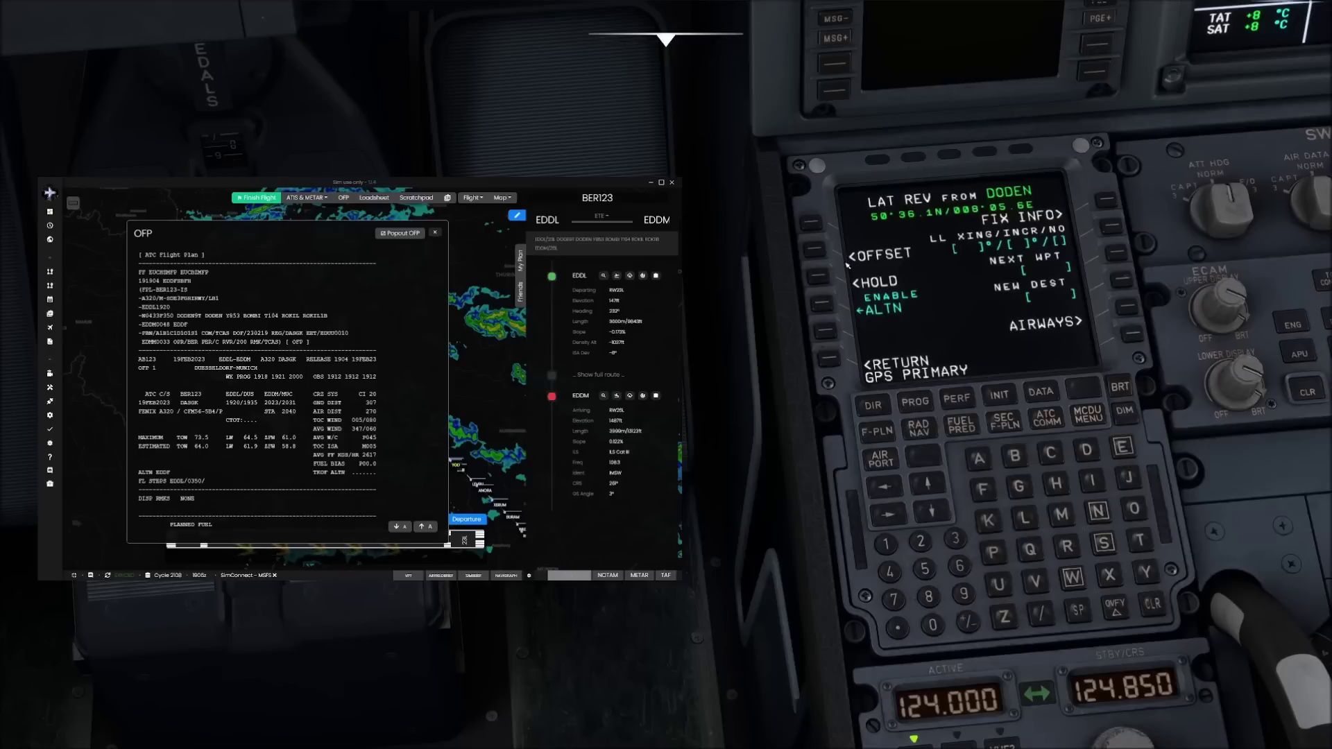
{"action": "left_click", "coordinate": [1123, 316]}
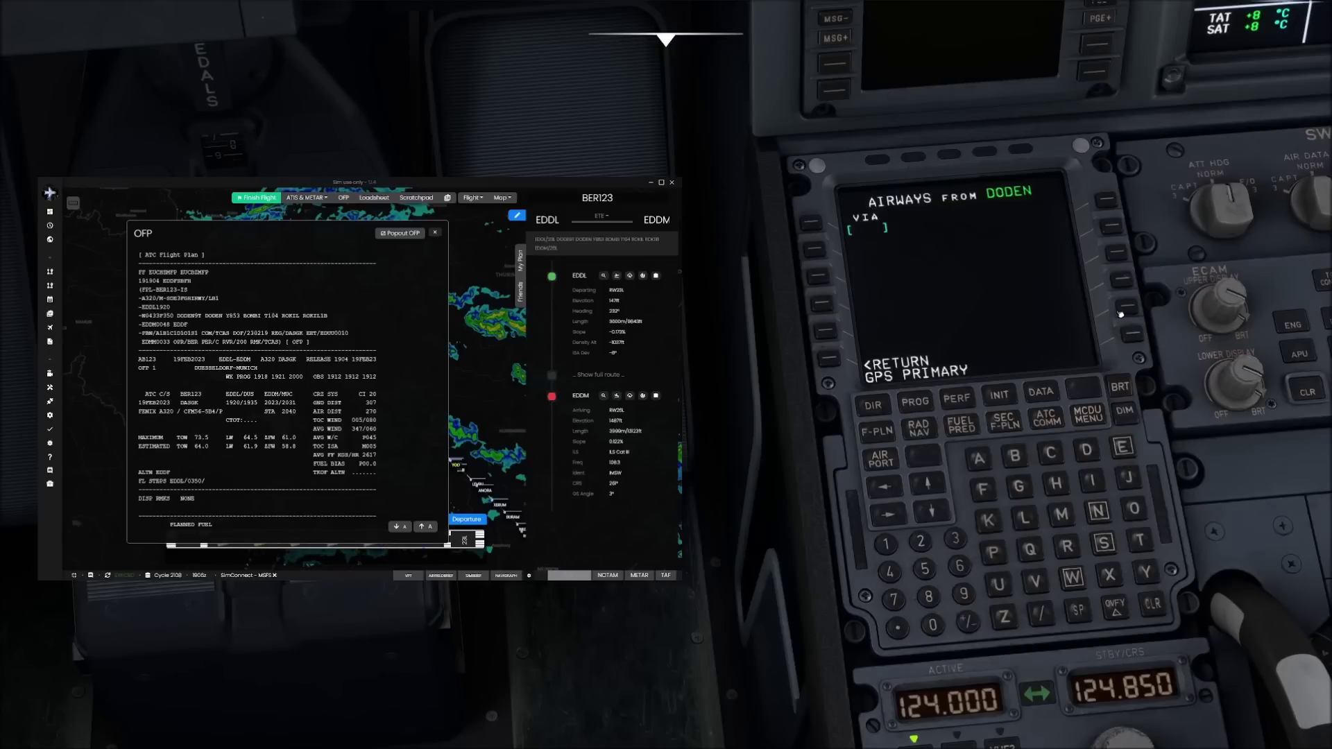
Step: Look up the routing in the OFP and enter Y853 as the first airway from DODEN
{"action": "scroll", "coordinate": [285, 386], "scroll_direction": "down", "scroll_amount": 10}
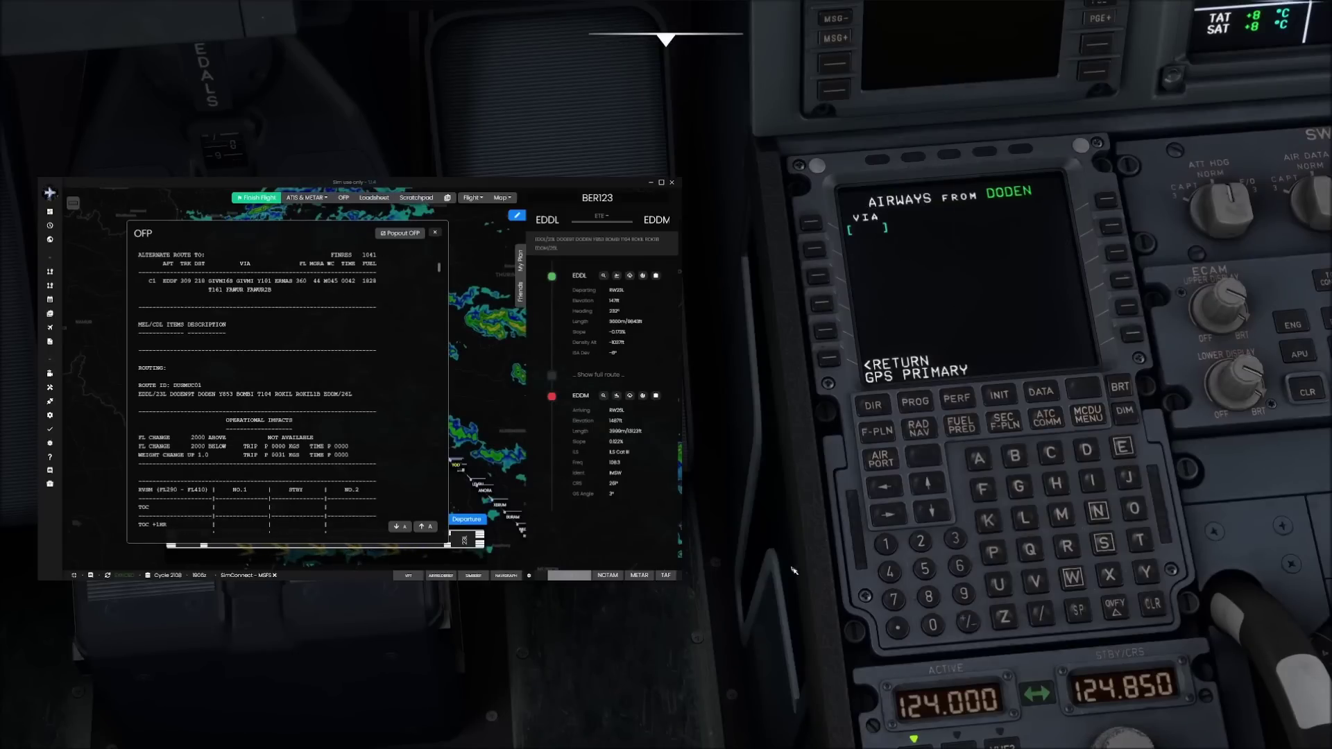
{"action": "left_click", "coordinate": [1145, 572]}
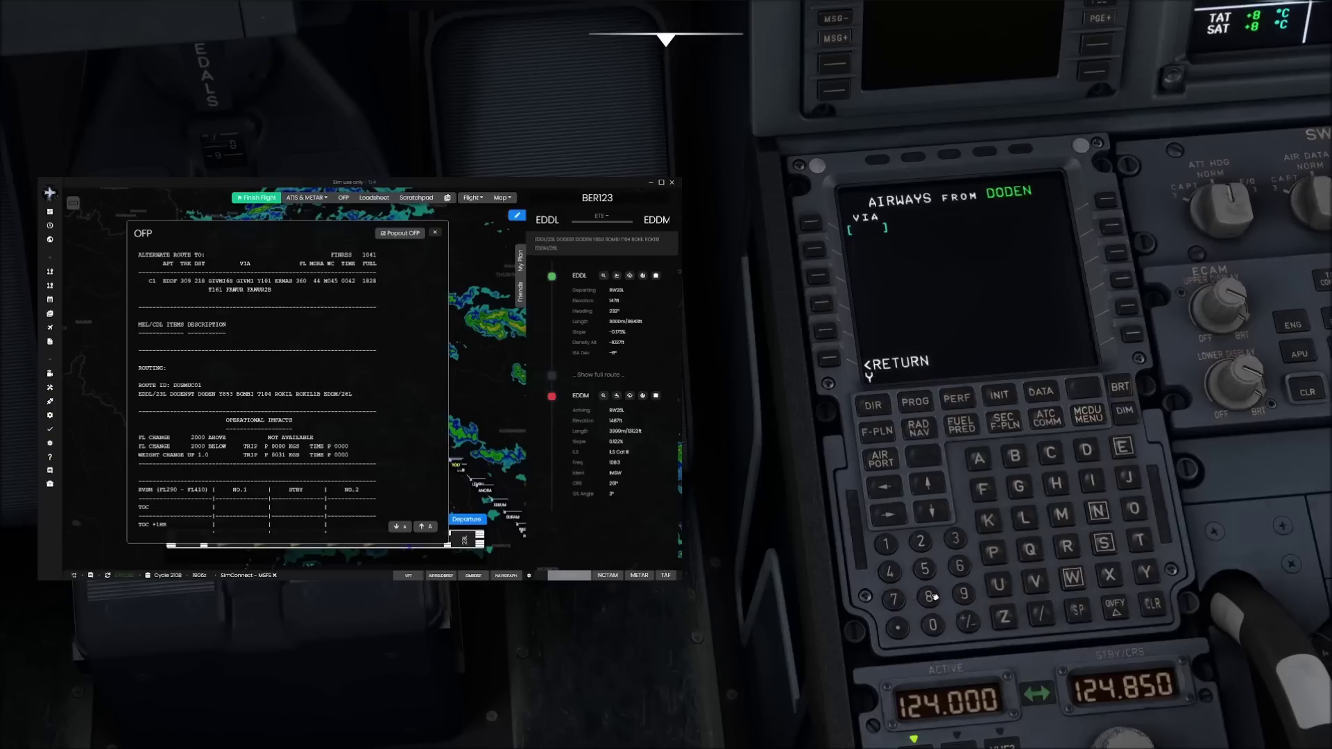
{"action": "left_click", "coordinate": [929, 596]}
{"action": "left_click", "coordinate": [925, 569]}
{"action": "left_click", "coordinate": [955, 538]}
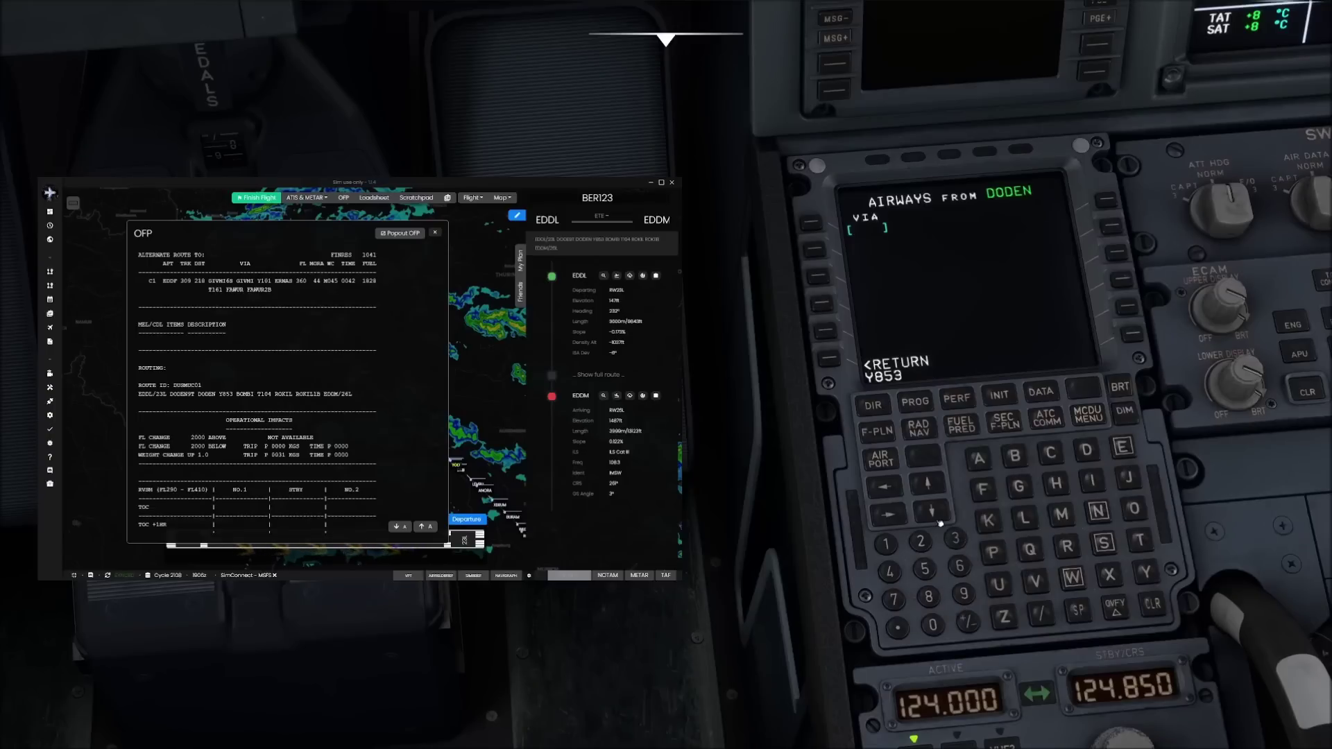
{"action": "left_click", "coordinate": [811, 225]}
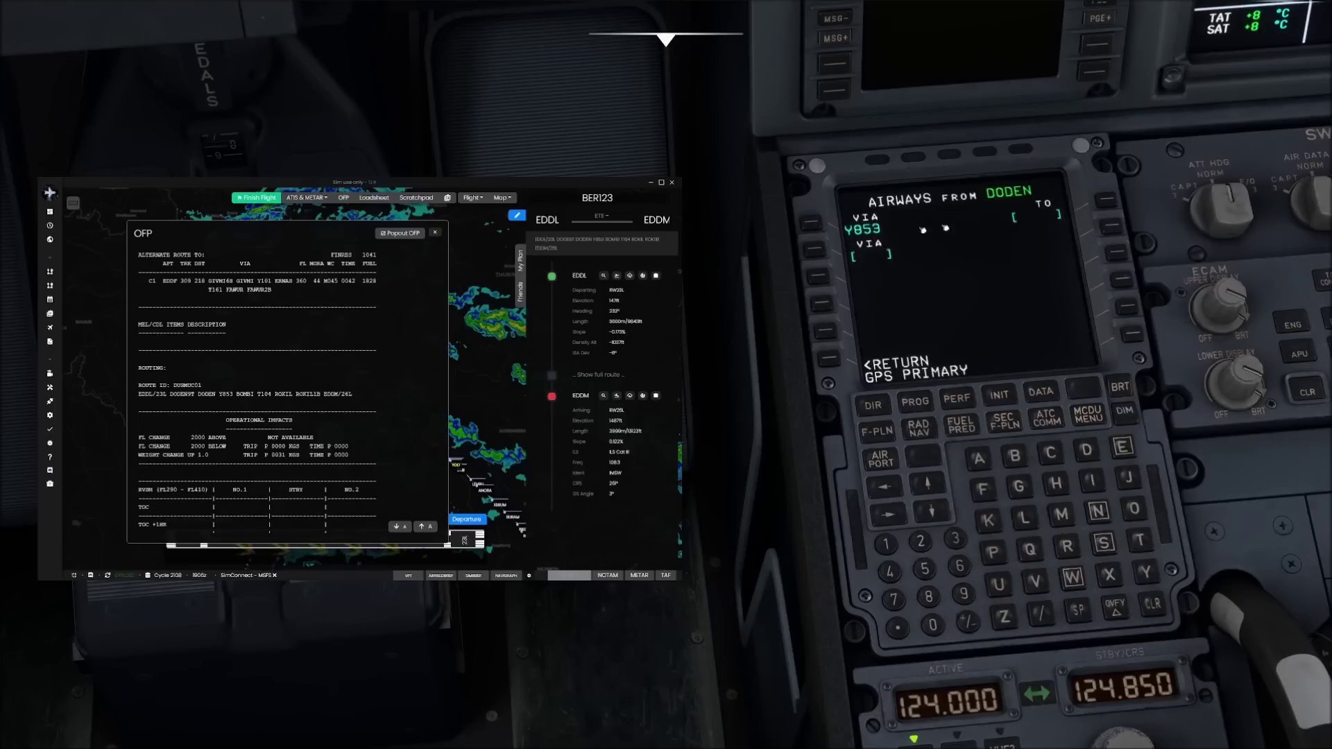
Step: Set BOMBI as the end waypoint of airway Y853
{"action": "left_click", "coordinate": [1015, 456]}
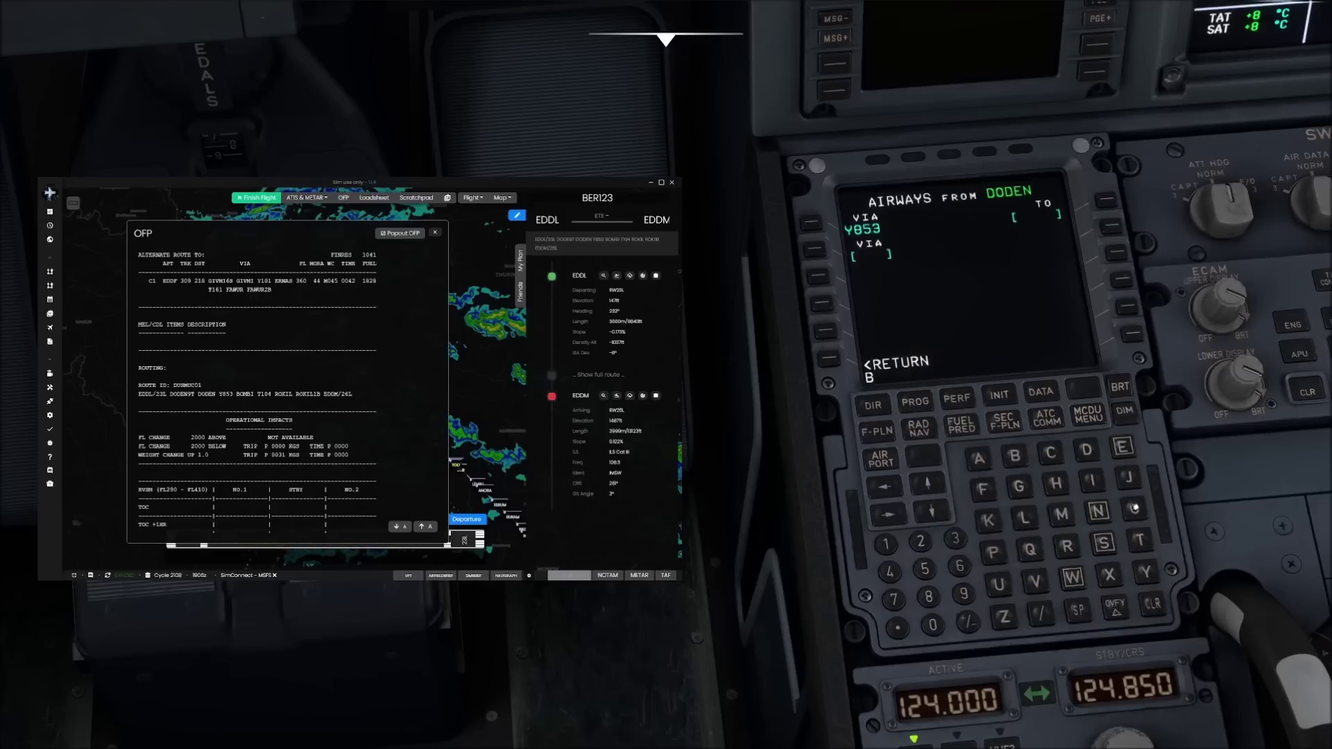
{"action": "left_click", "coordinate": [1135, 510]}
{"action": "left_click", "coordinate": [1062, 512]}
{"action": "left_click", "coordinate": [1015, 456]}
{"action": "left_click", "coordinate": [1091, 480]}
{"action": "left_click", "coordinate": [1108, 202]}
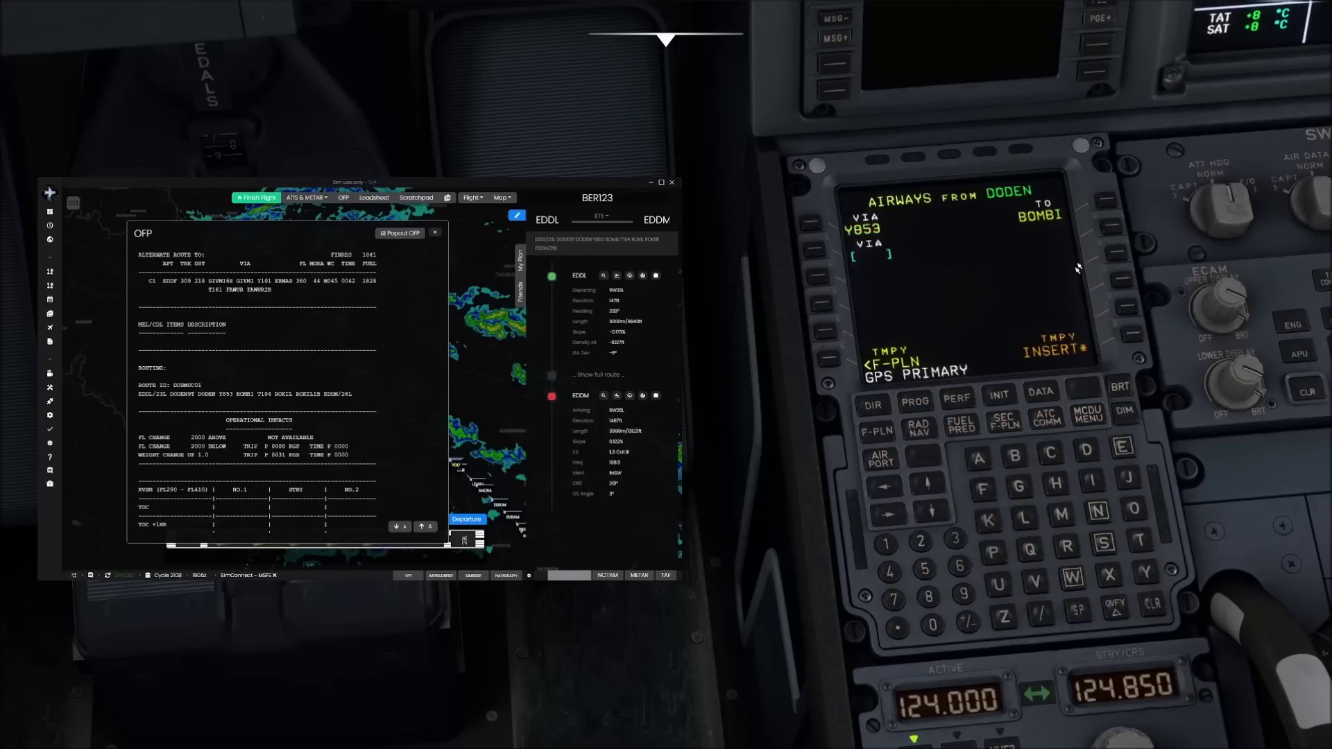
Step: Enter T104 as the second airway, following Y853
{"action": "left_click", "coordinate": [1140, 539]}
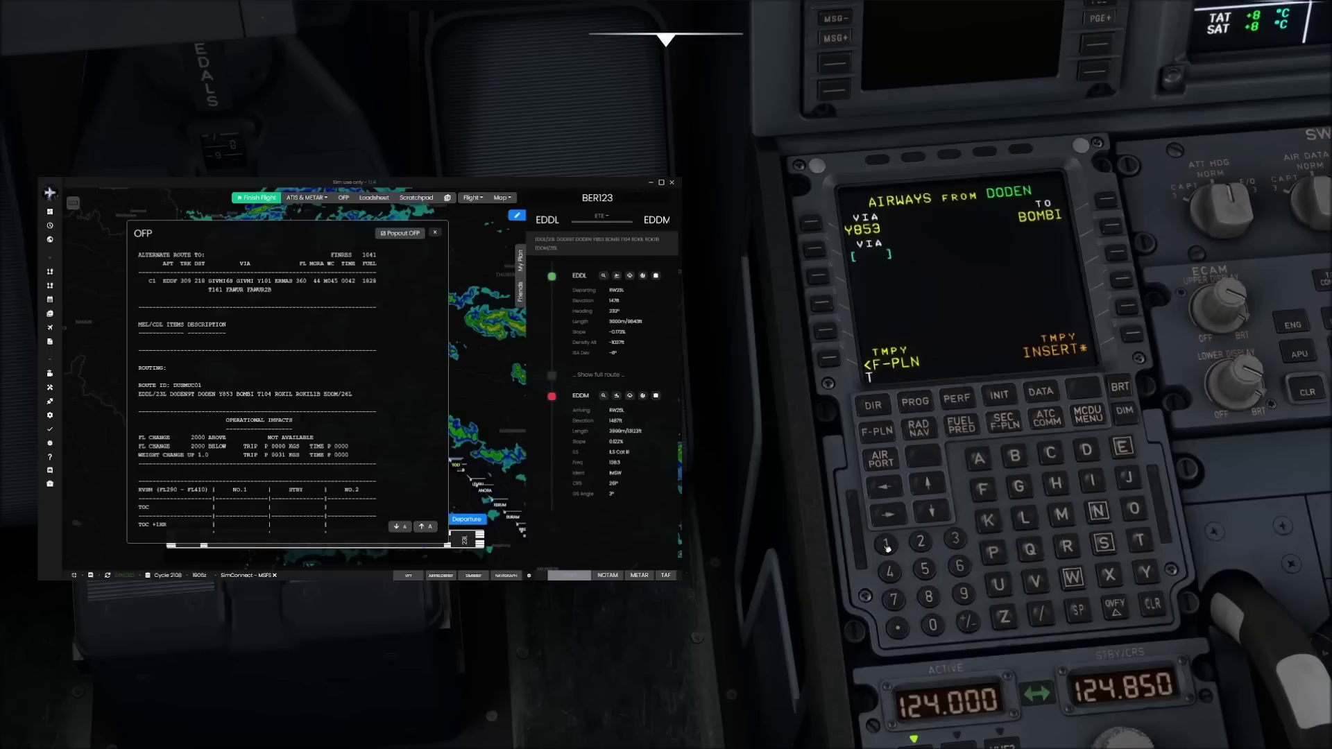
{"action": "left_click", "coordinate": [886, 544]}
{"action": "left_click", "coordinate": [935, 625]}
{"action": "left_click", "coordinate": [891, 571]}
{"action": "left_click", "coordinate": [828, 255]}
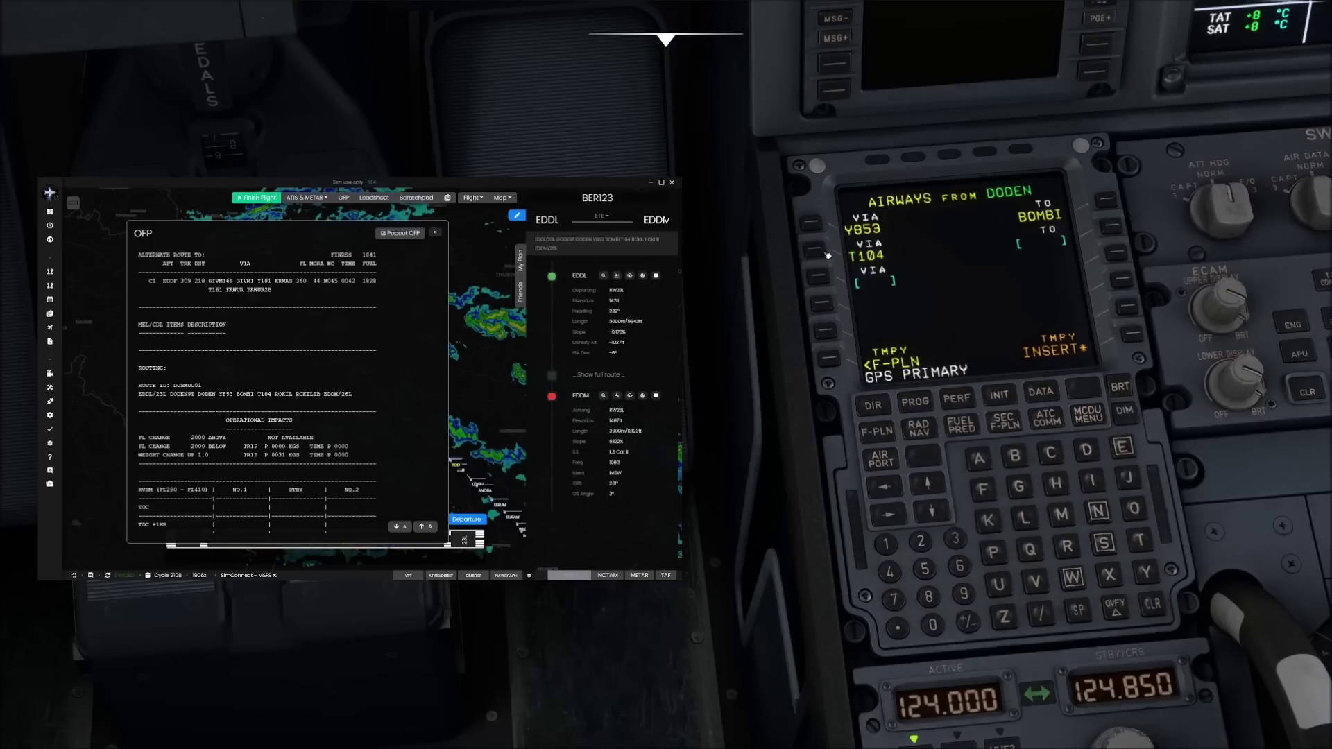
Step: Set ROKIL as the end waypoint of airway T104 and insert the airways into the flight plan
{"action": "left_click", "coordinate": [1067, 545]}
{"action": "left_click", "coordinate": [1135, 508]}
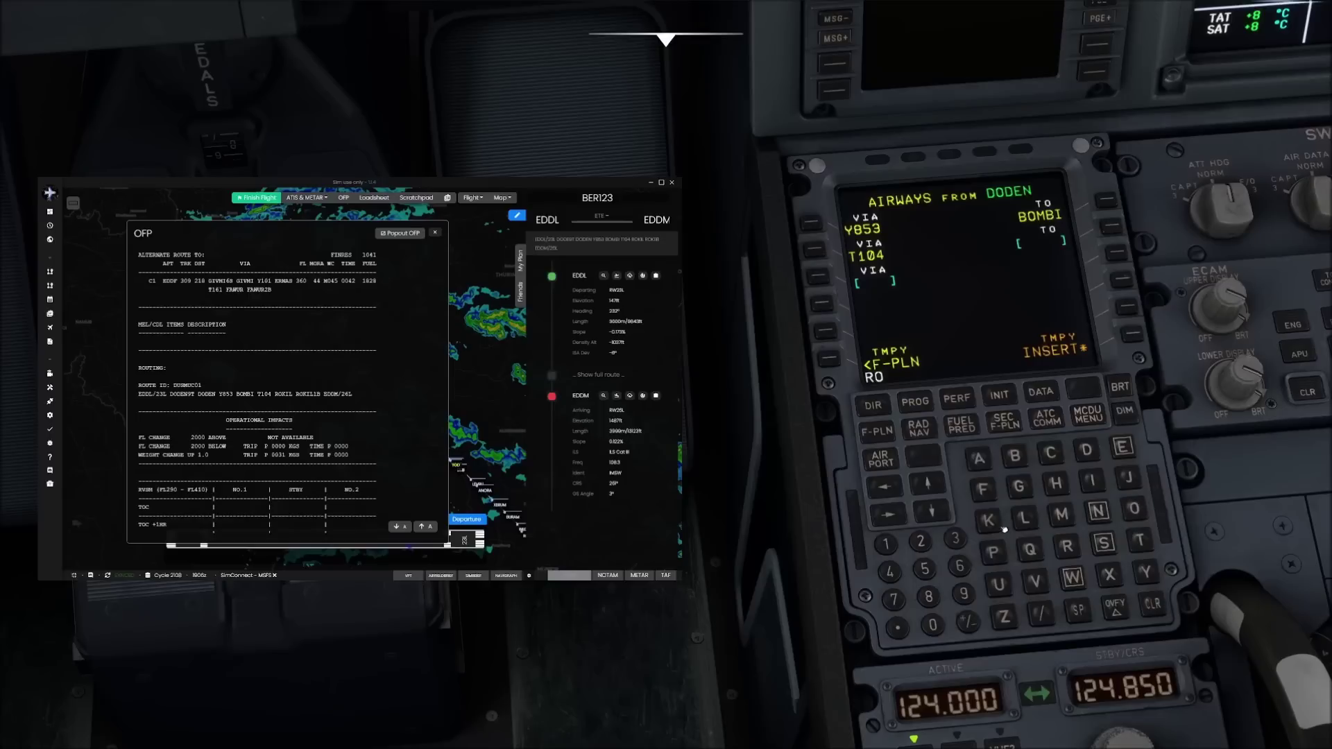
{"action": "left_click", "coordinate": [1092, 479]}
{"action": "left_click", "coordinate": [1024, 517]}
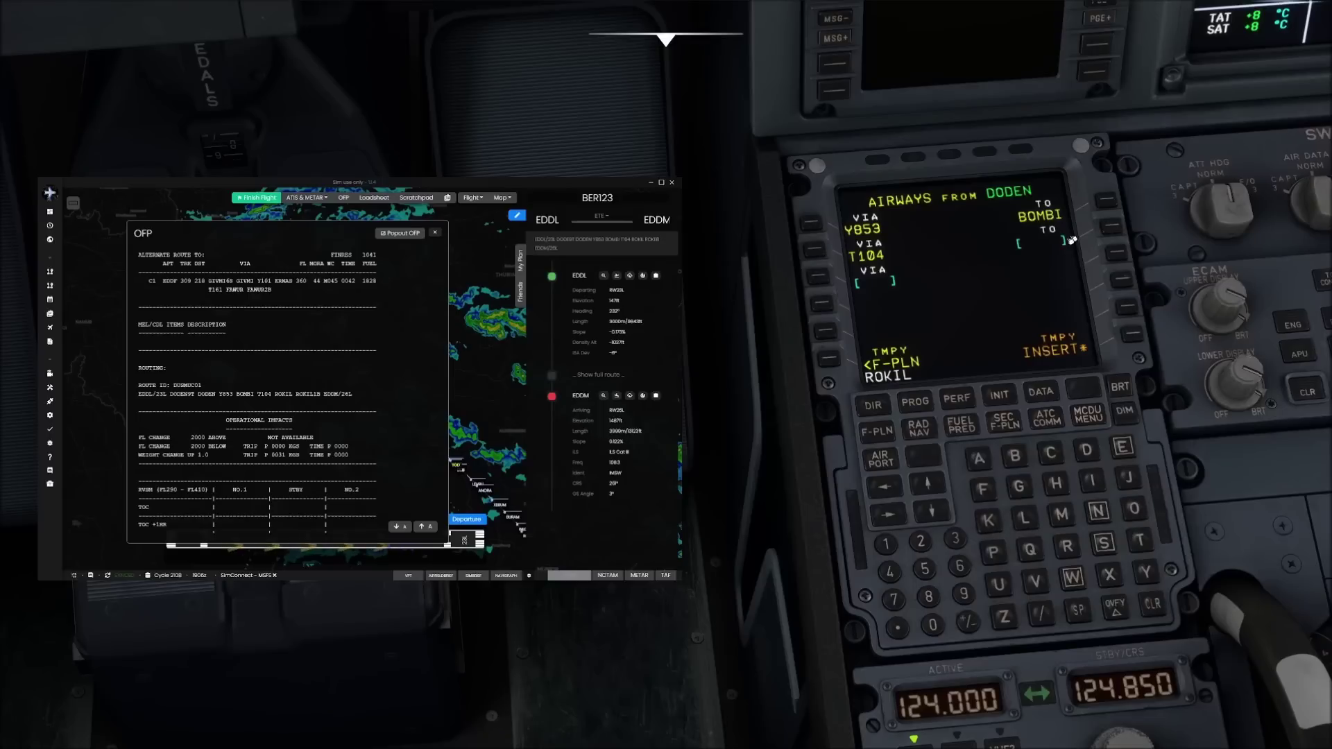
{"action": "left_click", "coordinate": [1121, 228]}
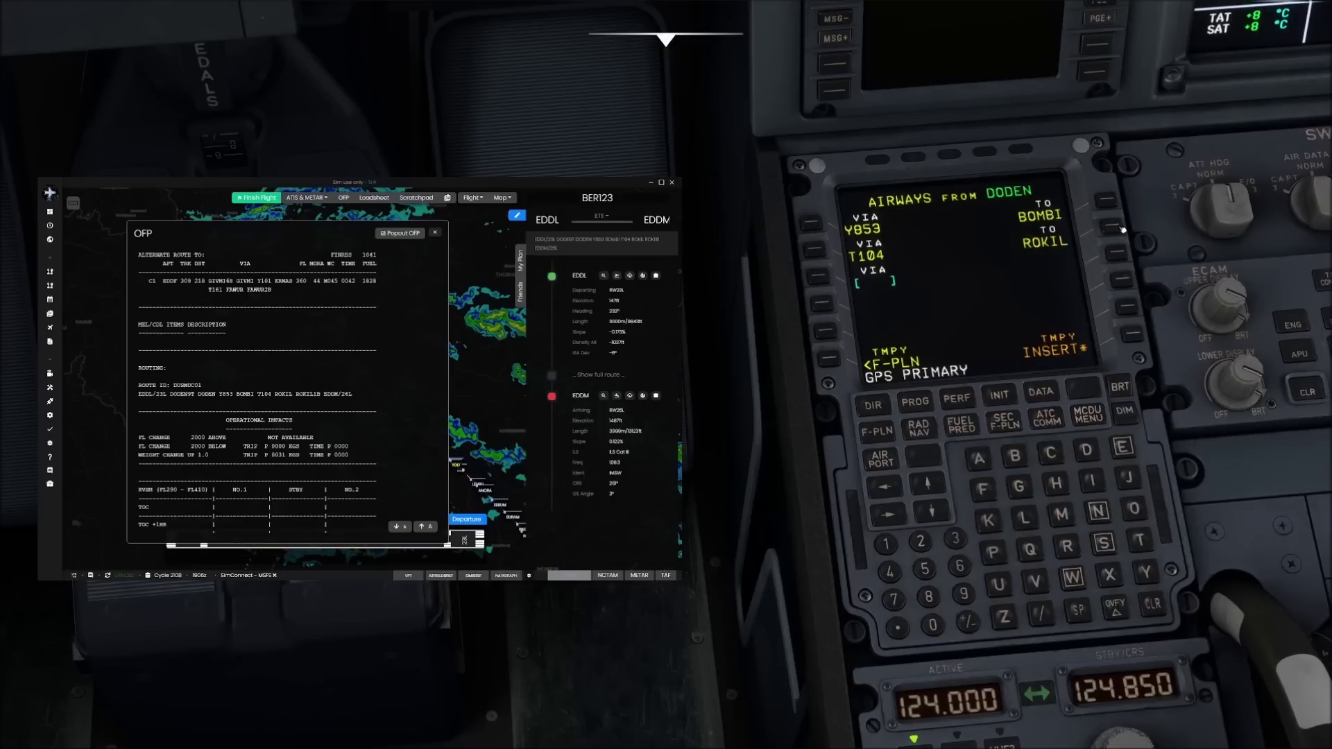
{"action": "left_click", "coordinate": [1133, 336]}
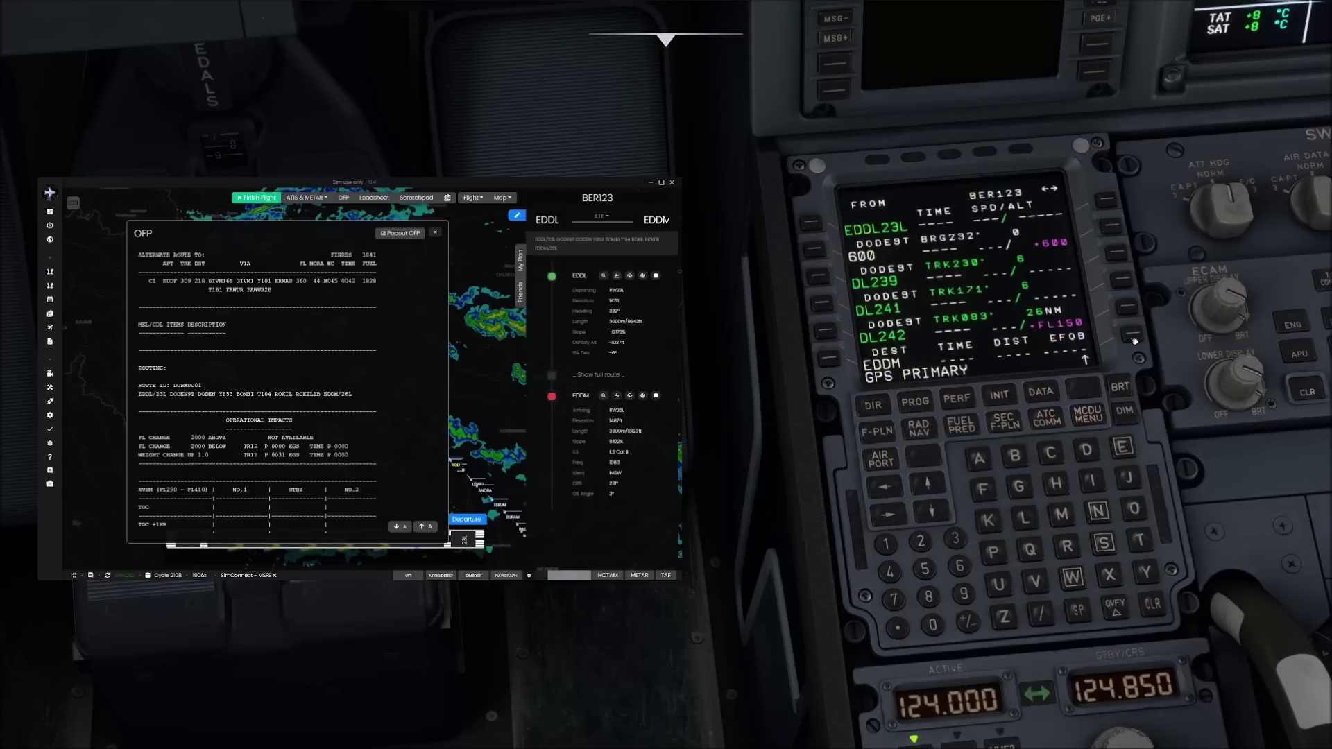
Step: Set the EDDM arrival to the ILS26L approach and insert it into the flight plan
{"action": "left_click", "coordinate": [829, 365]}
{"action": "left_click", "coordinate": [1110, 202]}
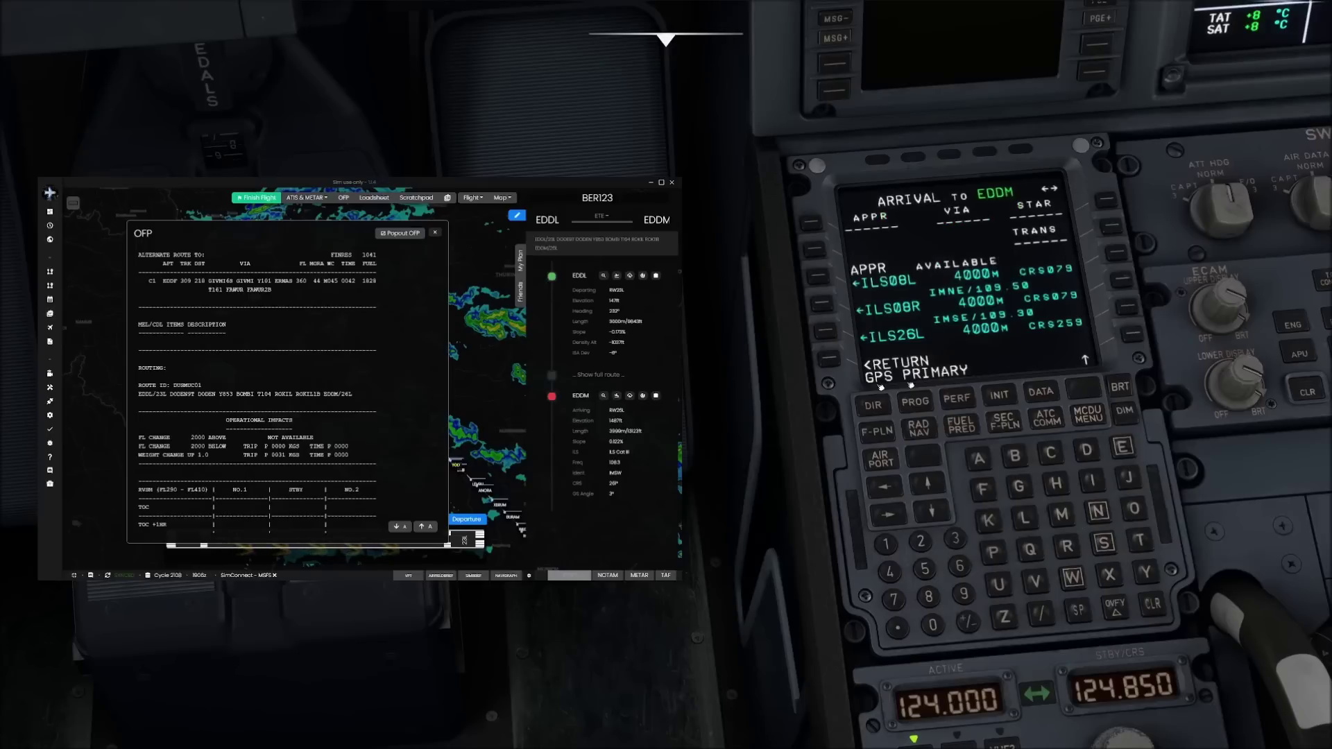
{"action": "left_click", "coordinate": [816, 256]}
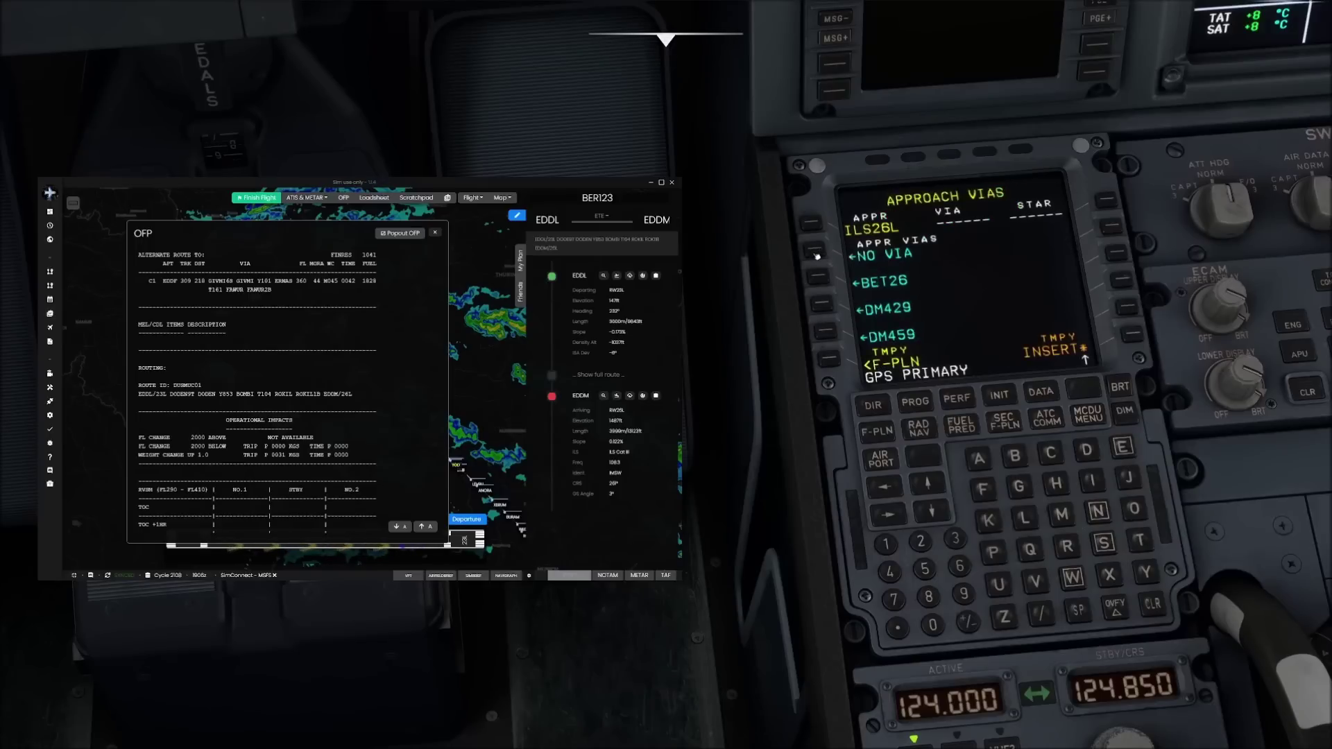
{"action": "left_click", "coordinate": [927, 485]}
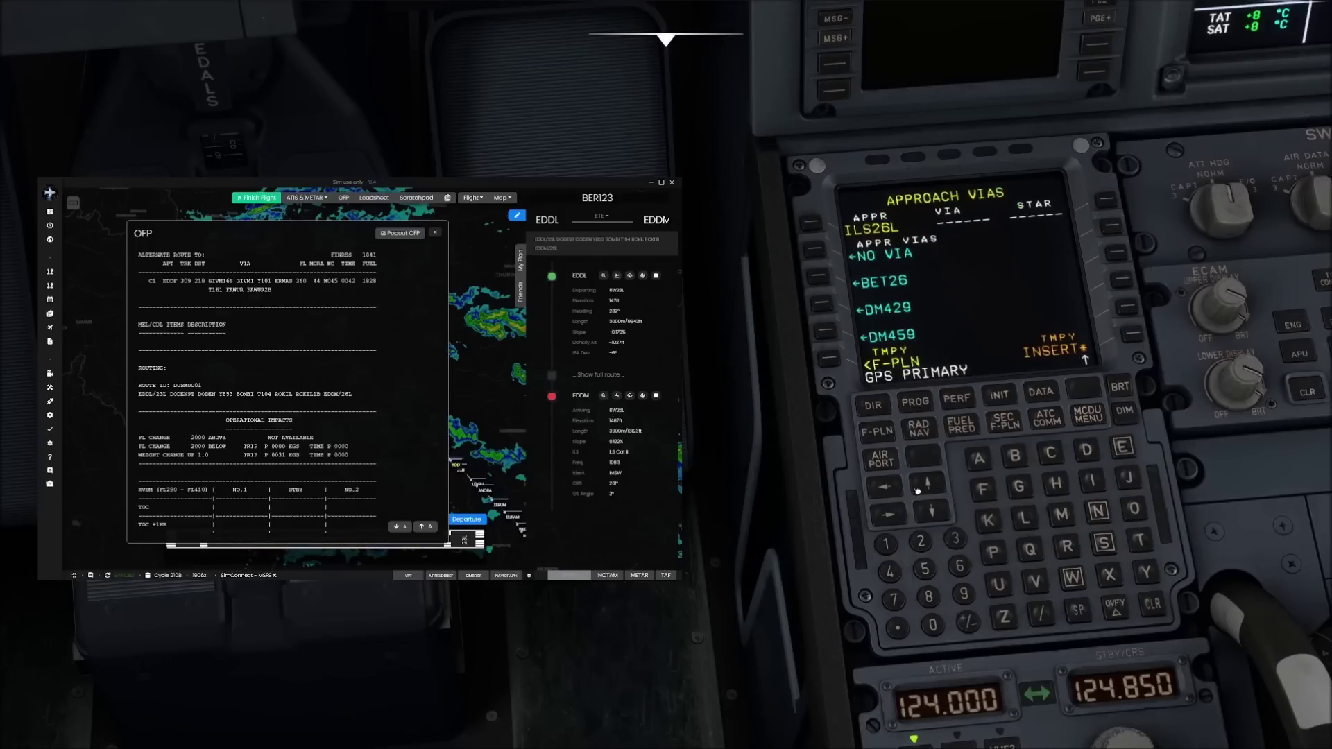
{"action": "left_click", "coordinate": [826, 334]}
{"action": "left_click", "coordinate": [1138, 338]}
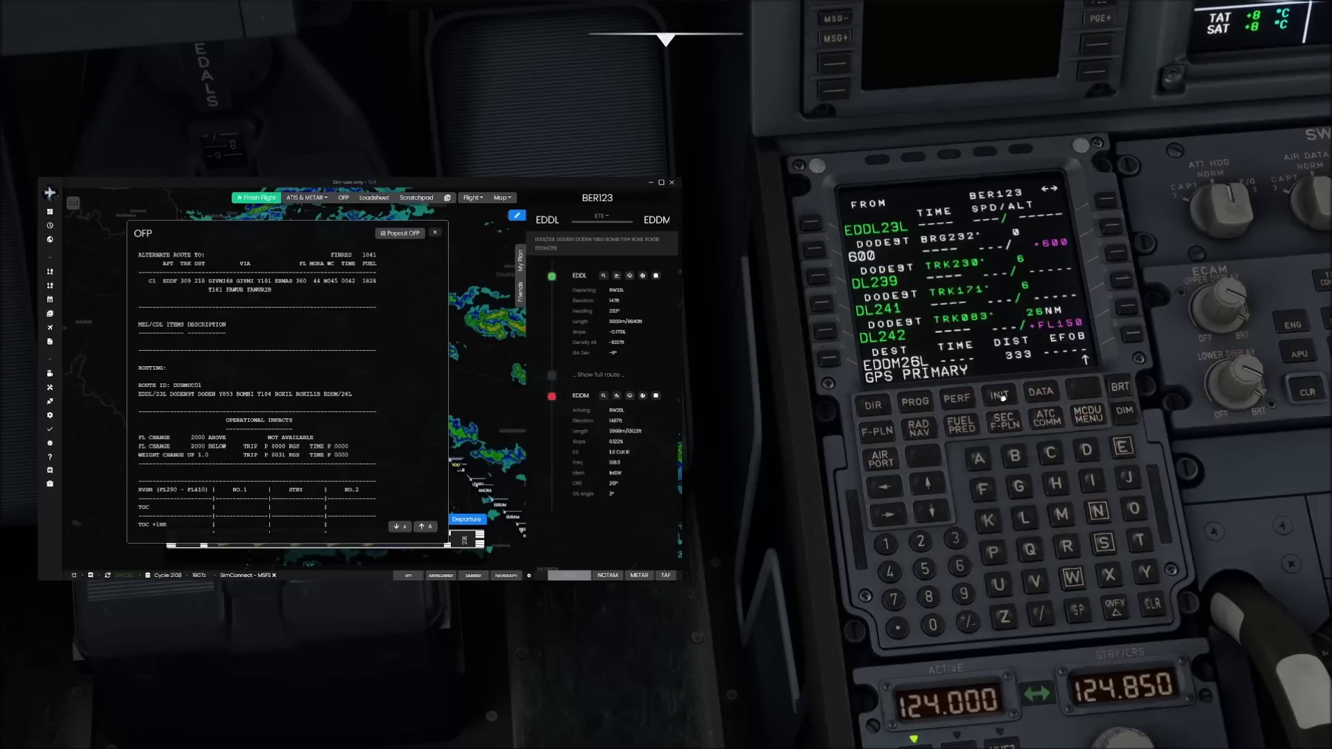
Step: Look up the estimated weights in the OFP and set ZFW/ZFWCG to 58.8/30 on the second initialization page
{"action": "left_click", "coordinate": [1000, 395]}
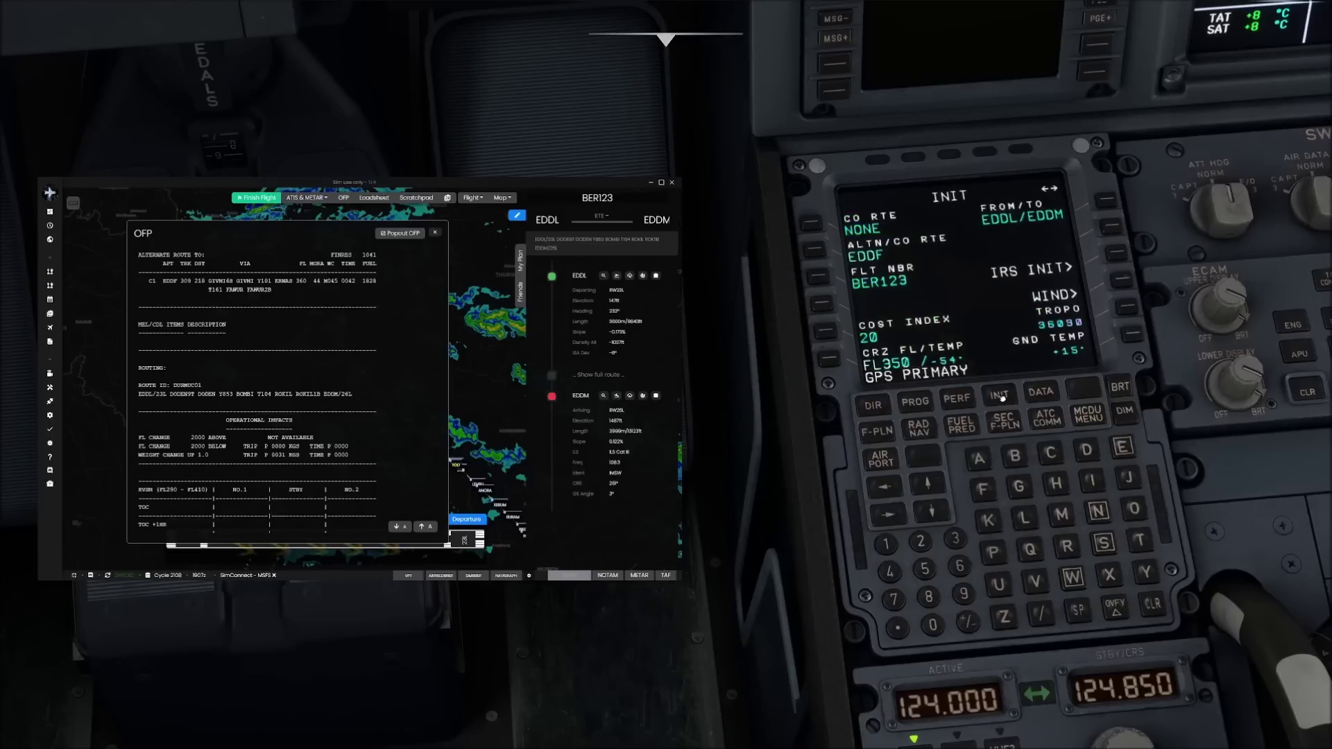
{"action": "left_click", "coordinate": [889, 517]}
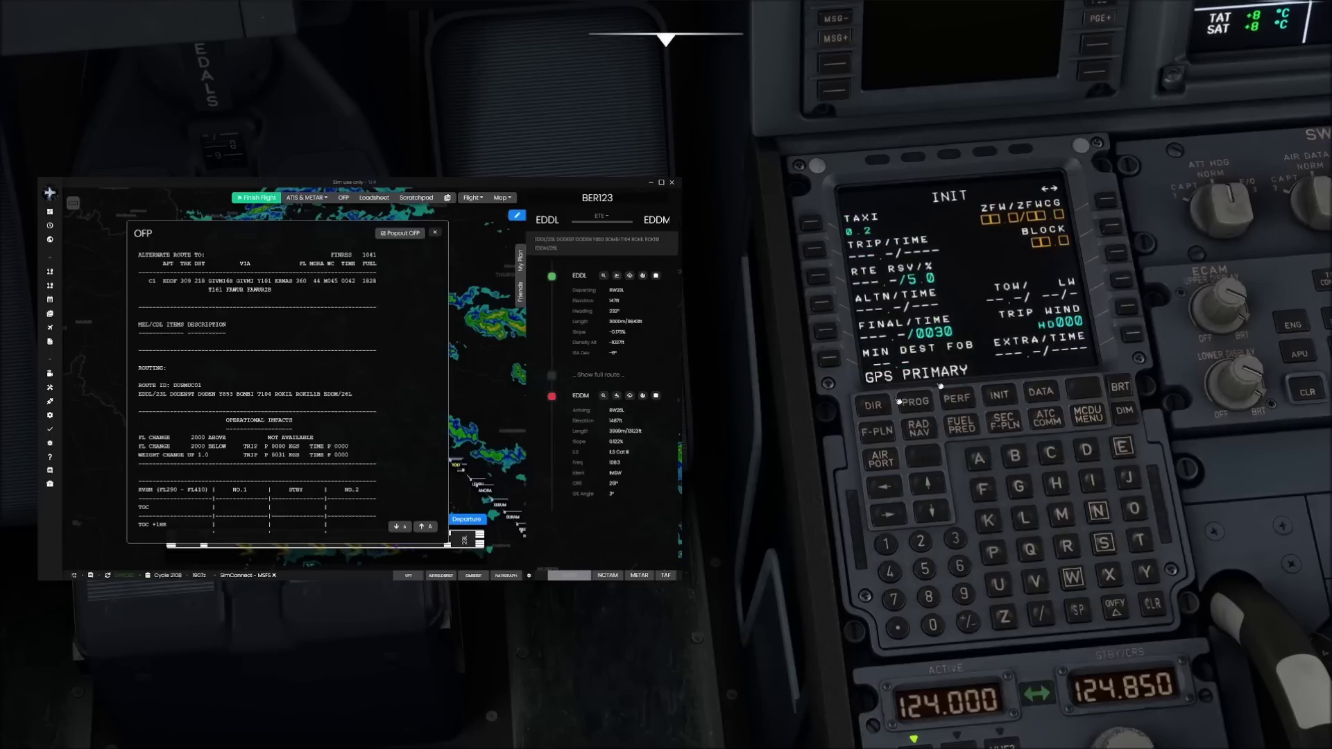
{"action": "scroll", "coordinate": [285, 386], "scroll_direction": "up", "scroll_amount": 5}
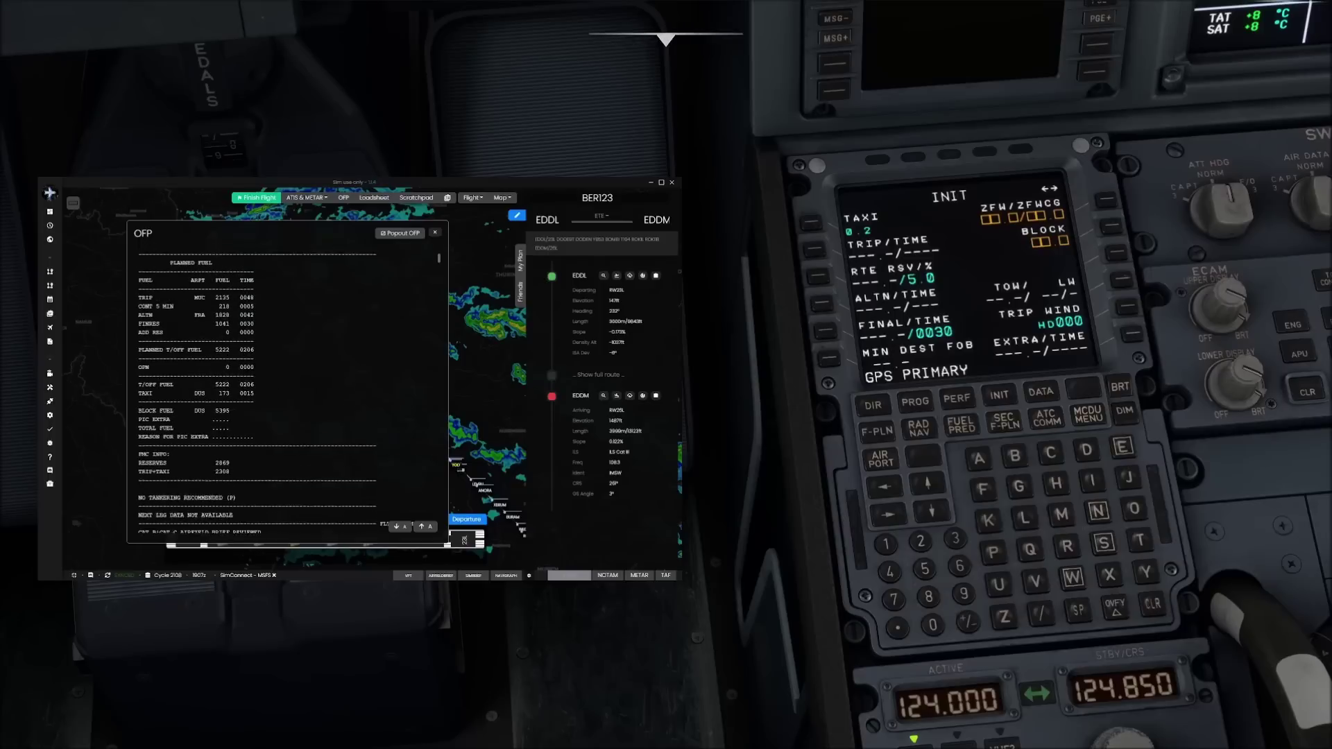
{"action": "scroll", "coordinate": [285, 386], "scroll_direction": "up", "scroll_amount": 1}
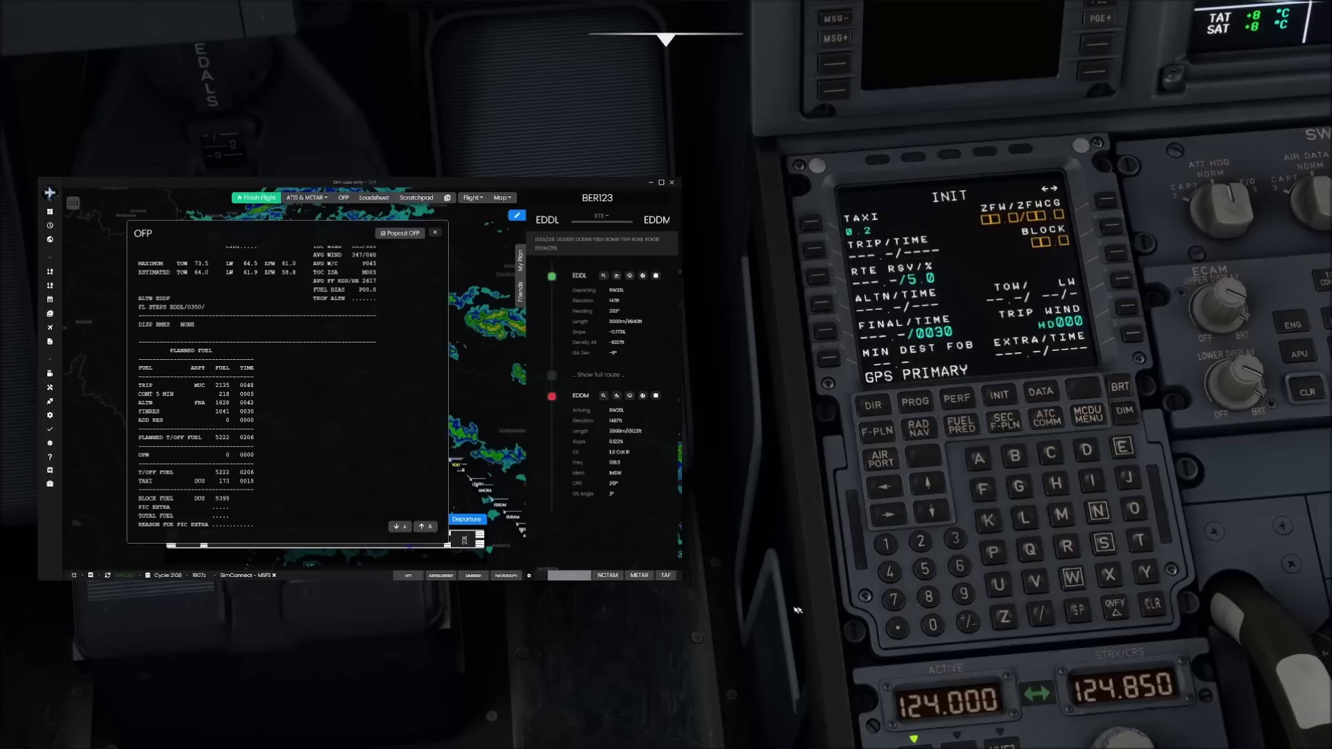
{"action": "left_click", "coordinate": [928, 570]}
{"action": "left_click", "coordinate": [928, 598]}
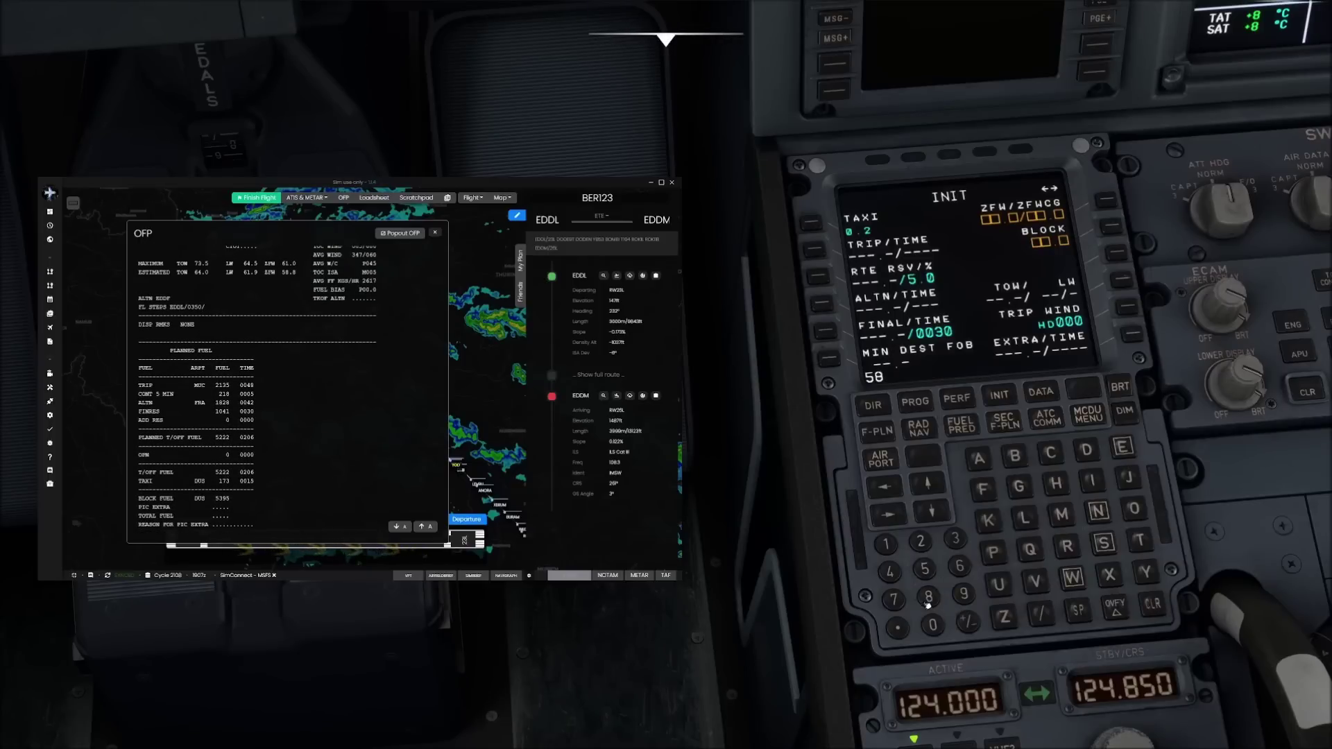
{"action": "type", "text": ".8/"}
{"action": "left_click", "coordinate": [957, 540]}
{"action": "left_click", "coordinate": [933, 624]}
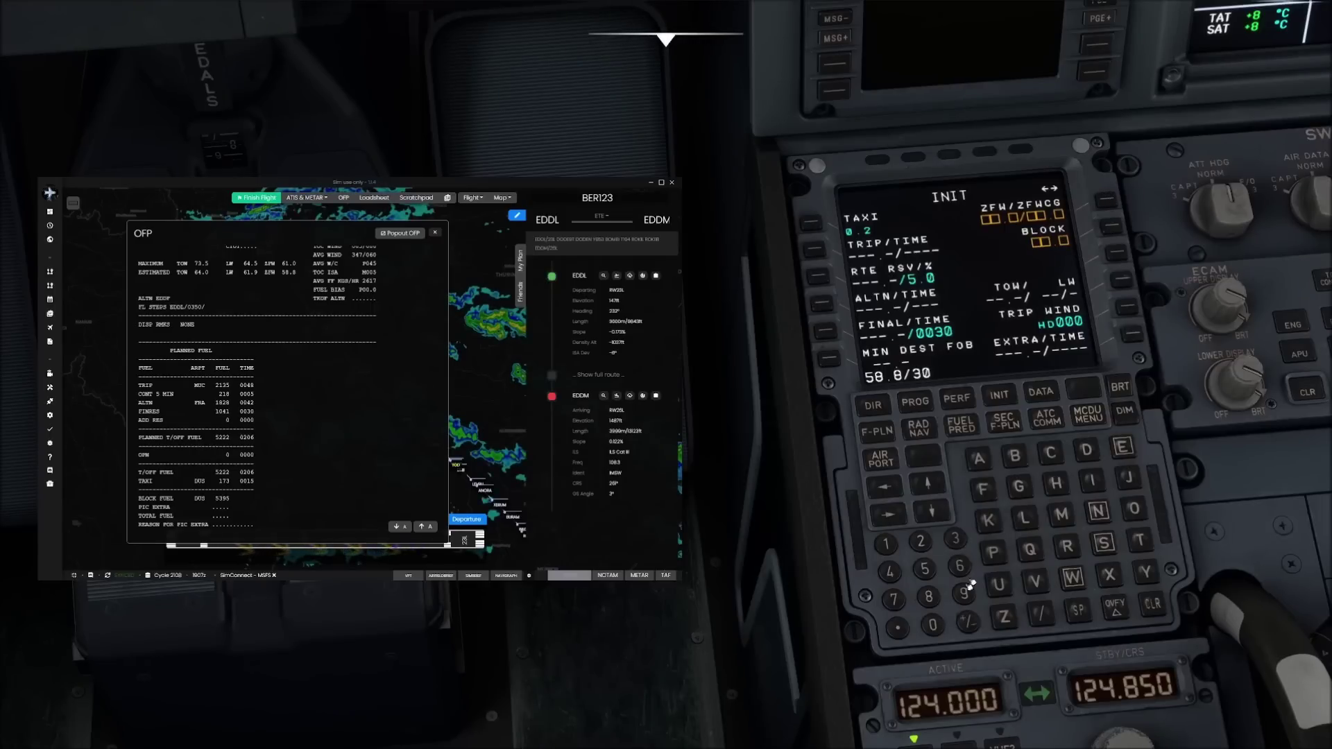
{"action": "left_click", "coordinate": [1108, 202]}
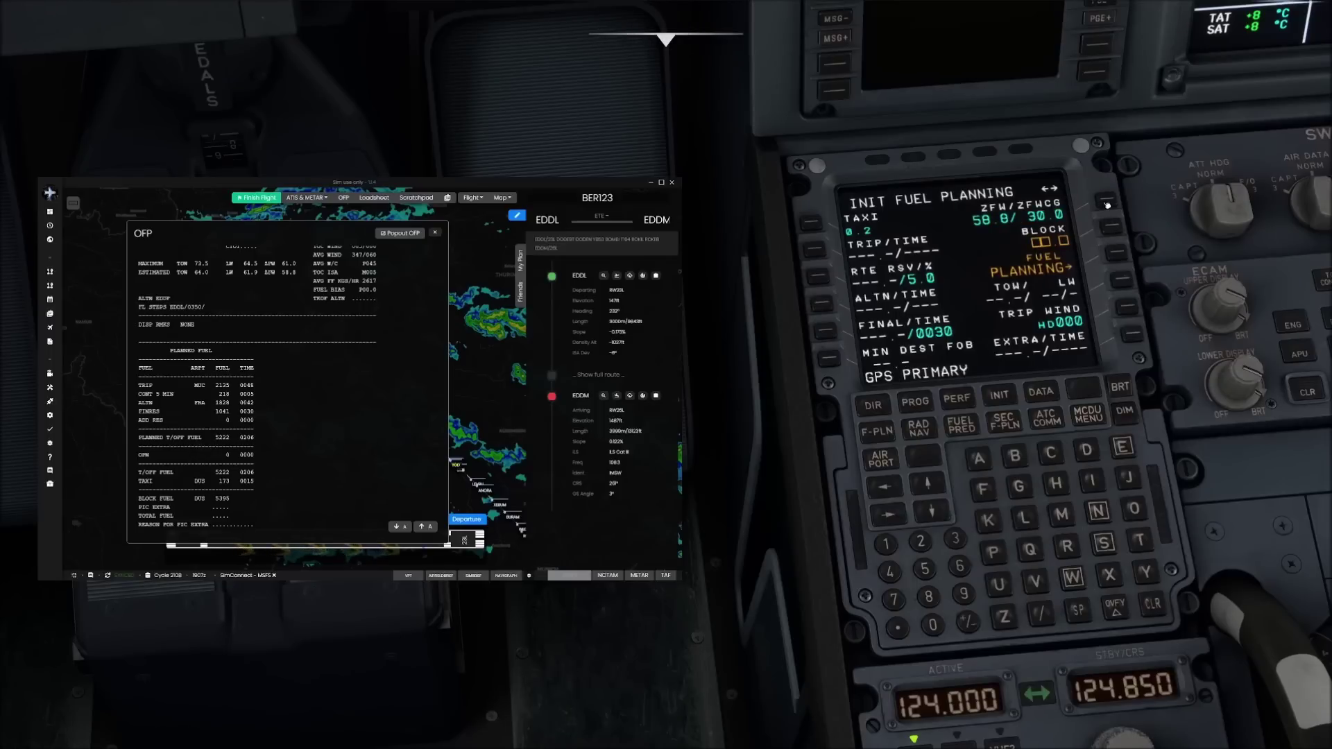
Step: Check the block fuel in the OFP, set the block fuel to 5.5 and return to the main initialization page
{"action": "scroll", "coordinate": [291, 388], "scroll_direction": "down", "scroll_amount": 2}
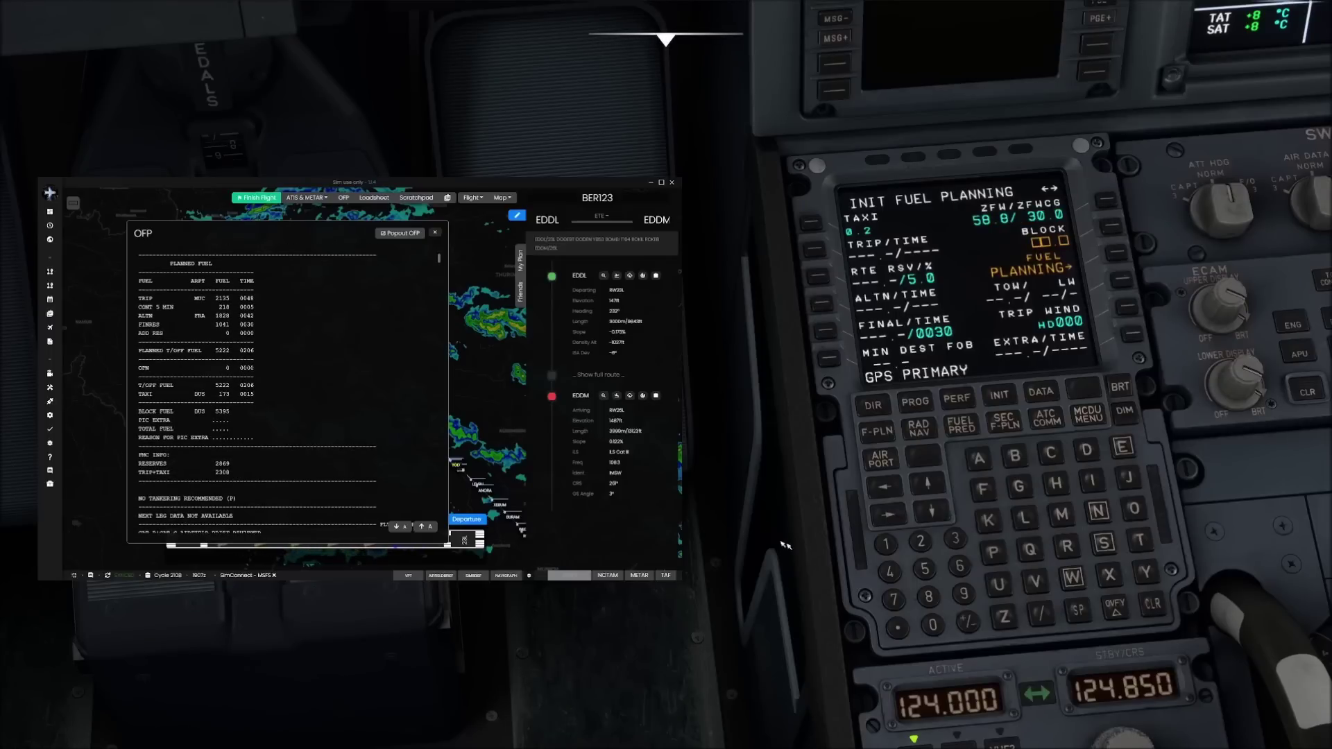
{"action": "type", "text": "5"}
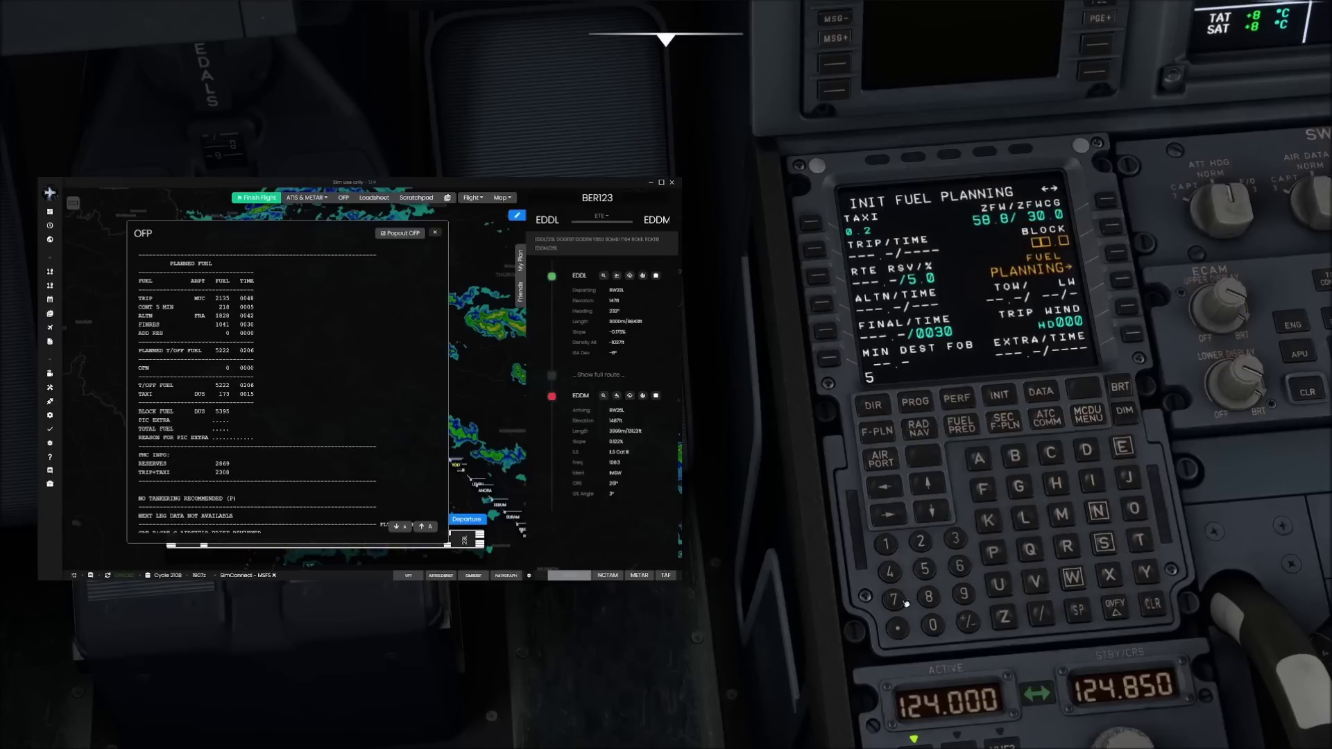
{"action": "type", "text": ".5"}
{"action": "left_click", "coordinate": [1112, 229]}
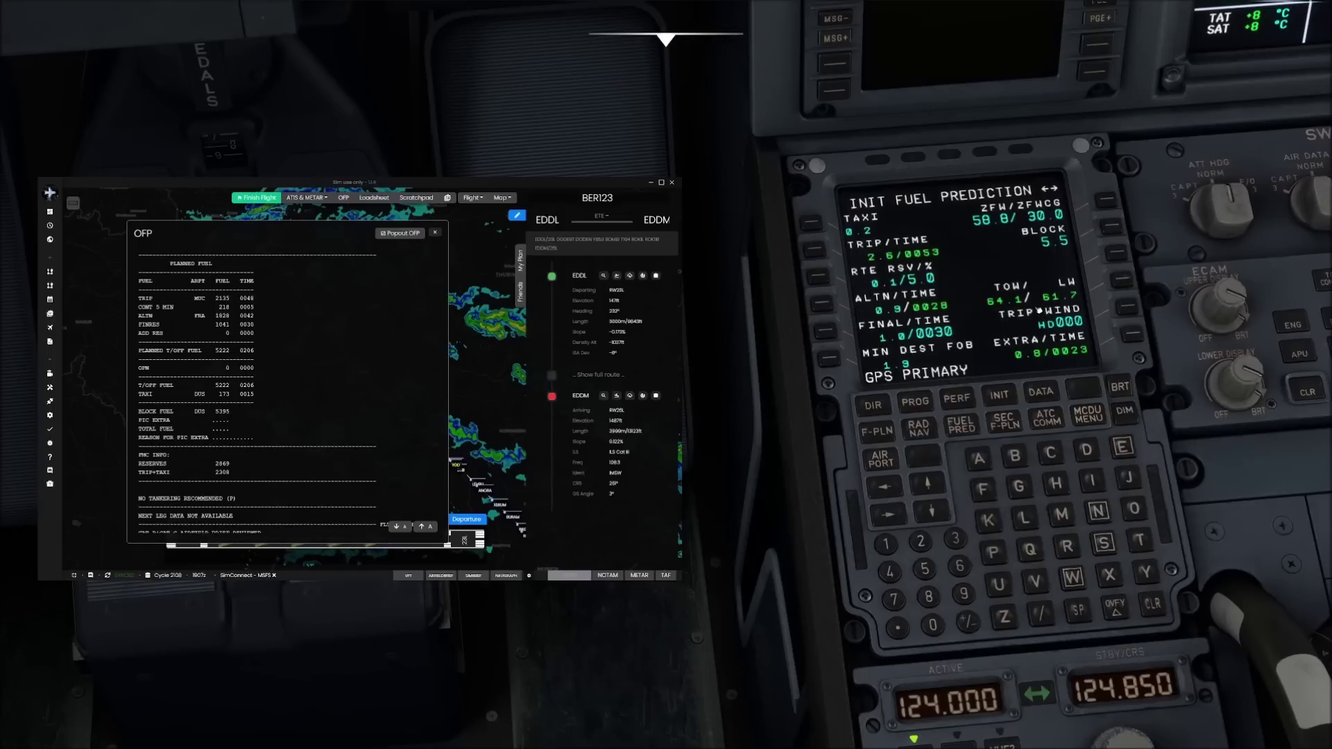
{"action": "left_click", "coordinate": [998, 391]}
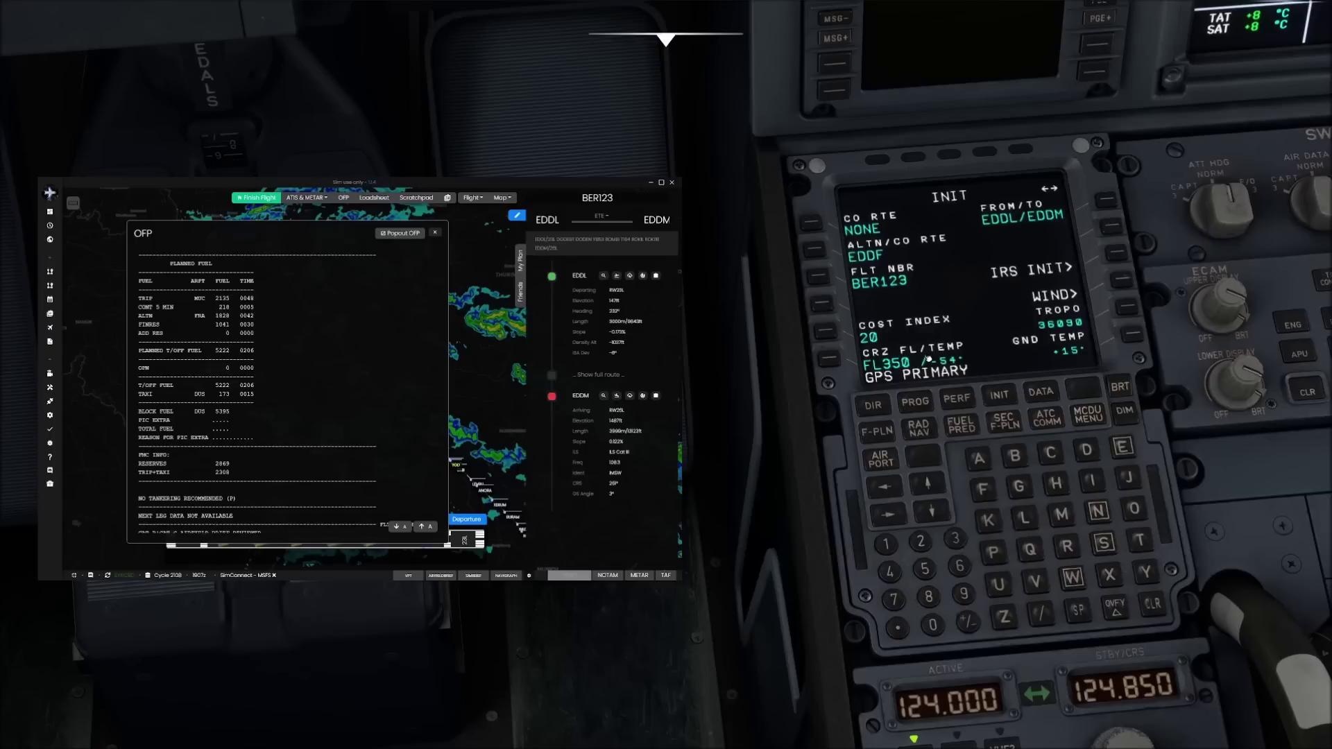
Step: Open the takeoff performance page for runway 23L with a cleared scratchpad
{"action": "left_click", "coordinate": [965, 402]}
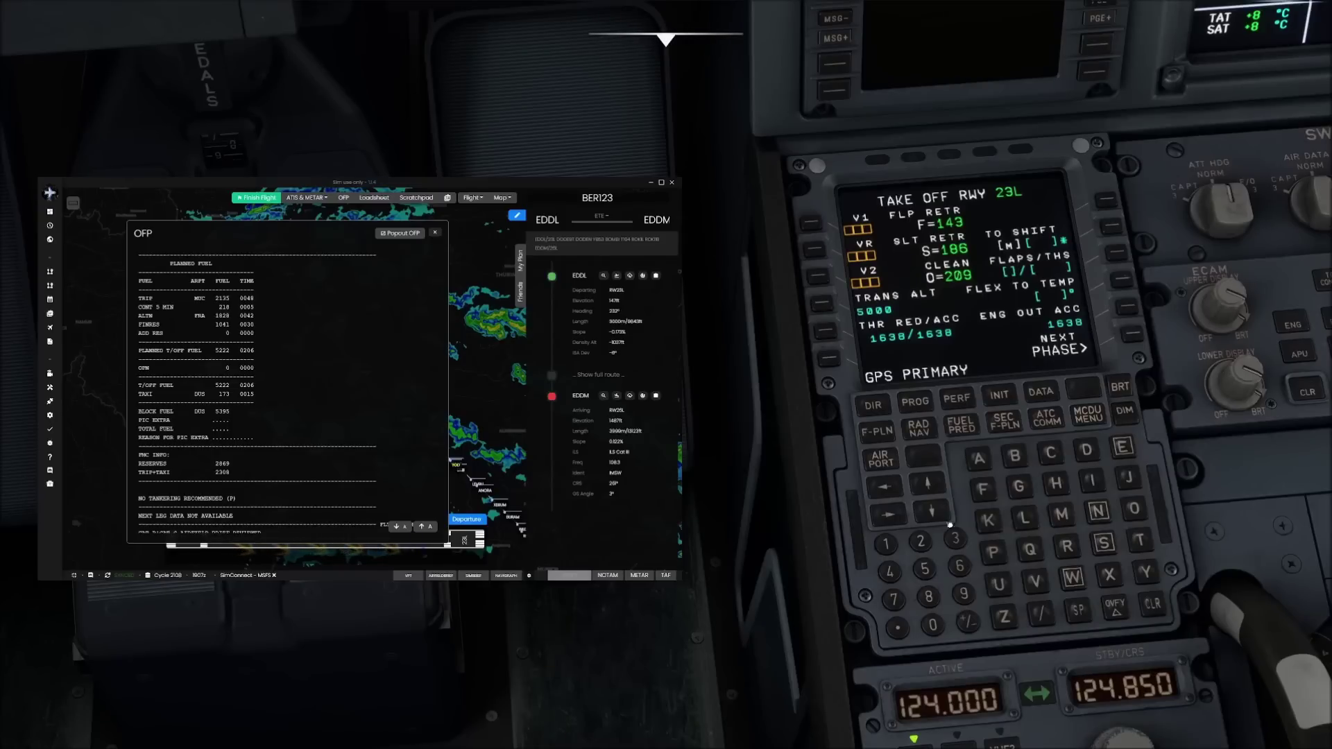
{"action": "left_click", "coordinate": [925, 568]}
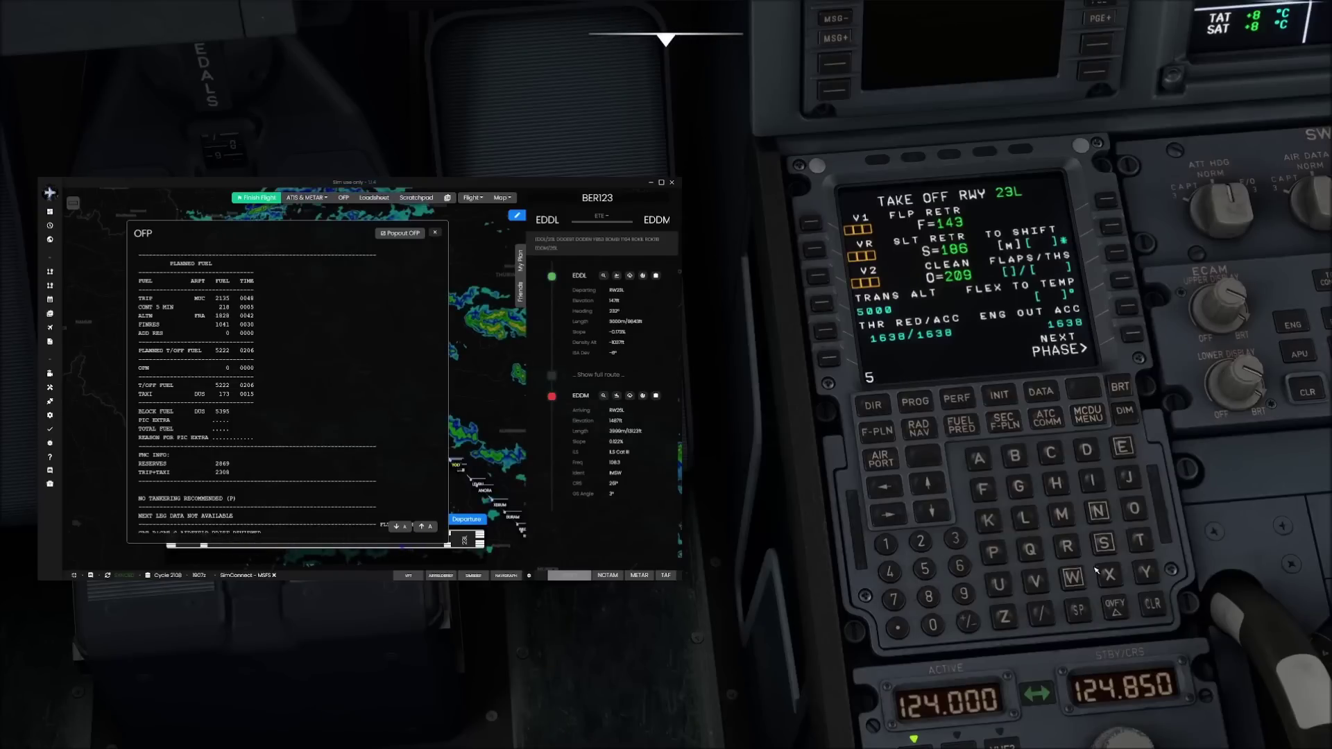
{"action": "left_click", "coordinate": [1163, 614]}
Step: Try to set the takeoff flaps/THS to 2/0.3/DN
{"action": "left_click", "coordinate": [919, 543]}
{"action": "left_click", "coordinate": [1043, 616]}
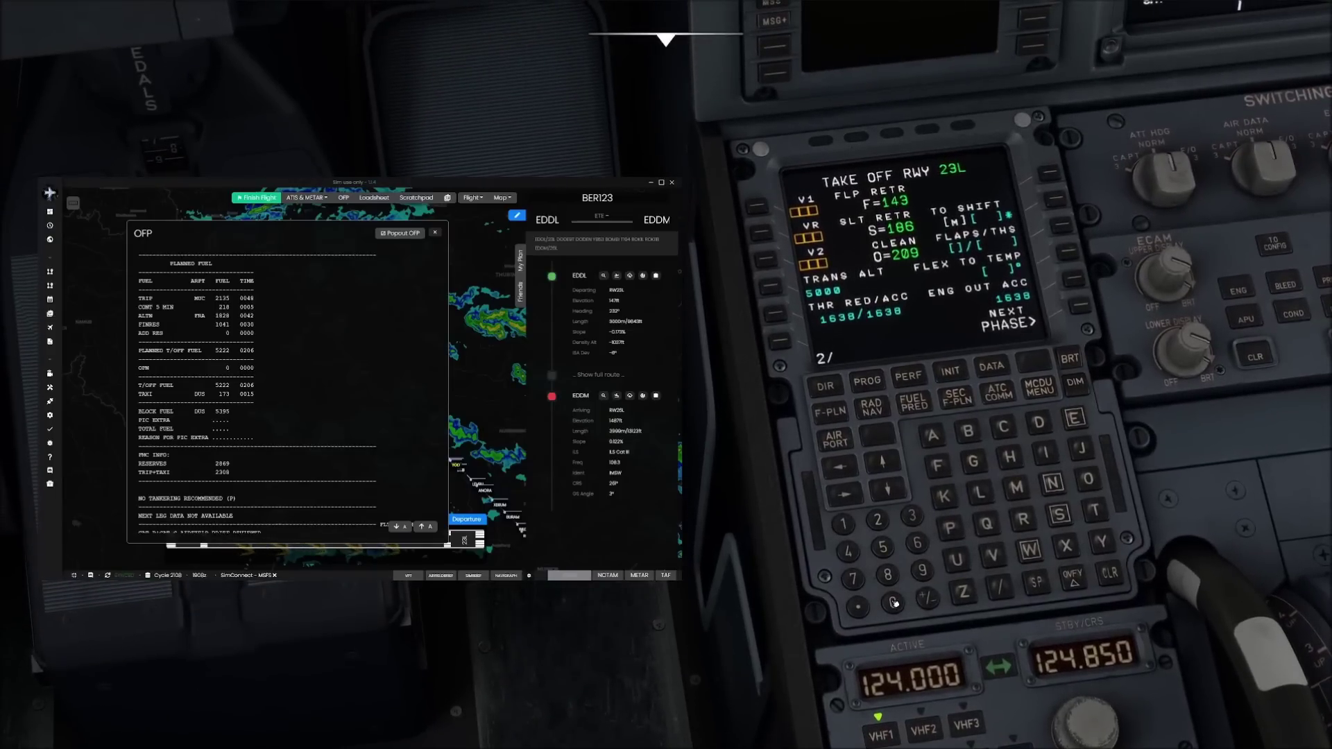
{"action": "left_click", "coordinate": [894, 603]}
{"action": "left_click", "coordinate": [859, 607]}
{"action": "left_click", "coordinate": [913, 515]}
{"action": "left_click", "coordinate": [999, 589]}
{"action": "left_click", "coordinate": [1039, 423]}
{"action": "left_click", "coordinate": [1053, 483]}
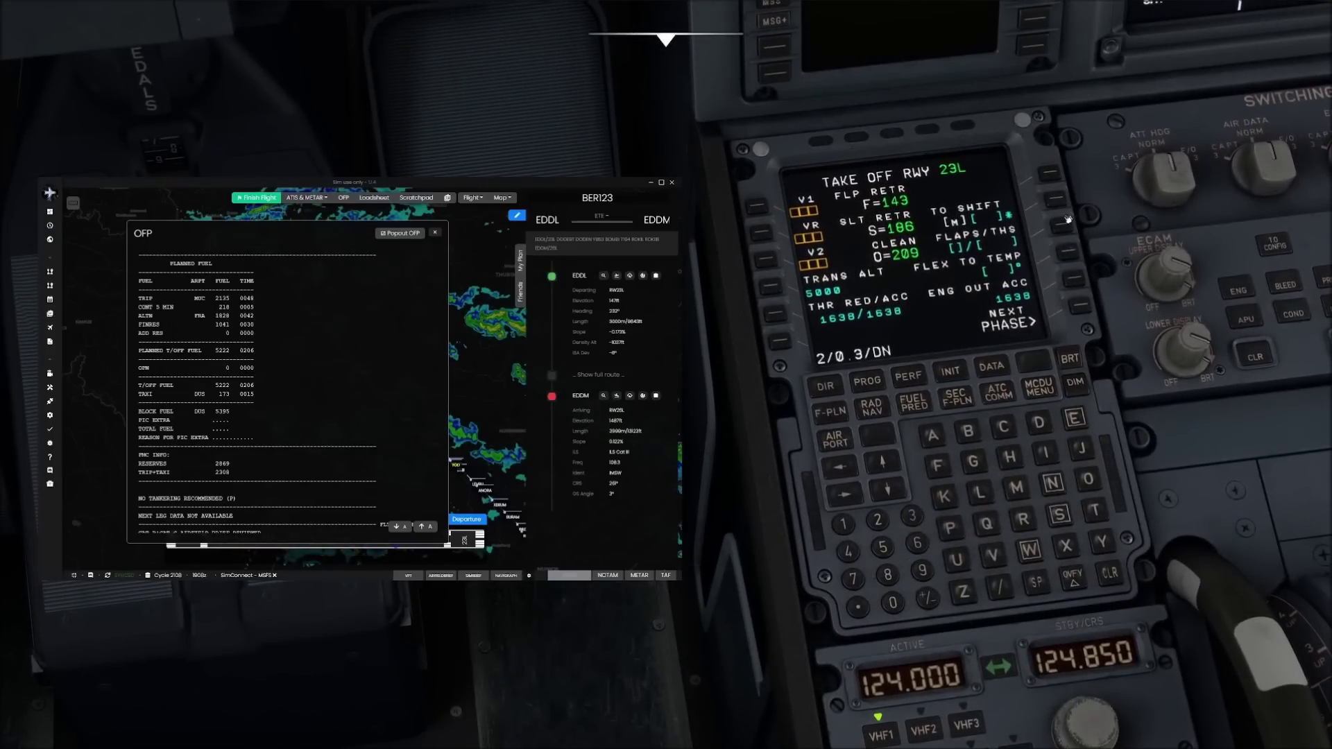
{"action": "left_click", "coordinate": [1071, 226]}
Step: Set the flex takeoff temperature to 55 and the flaps/THS to 2/DN0.5
{"action": "type", "text": "55"}
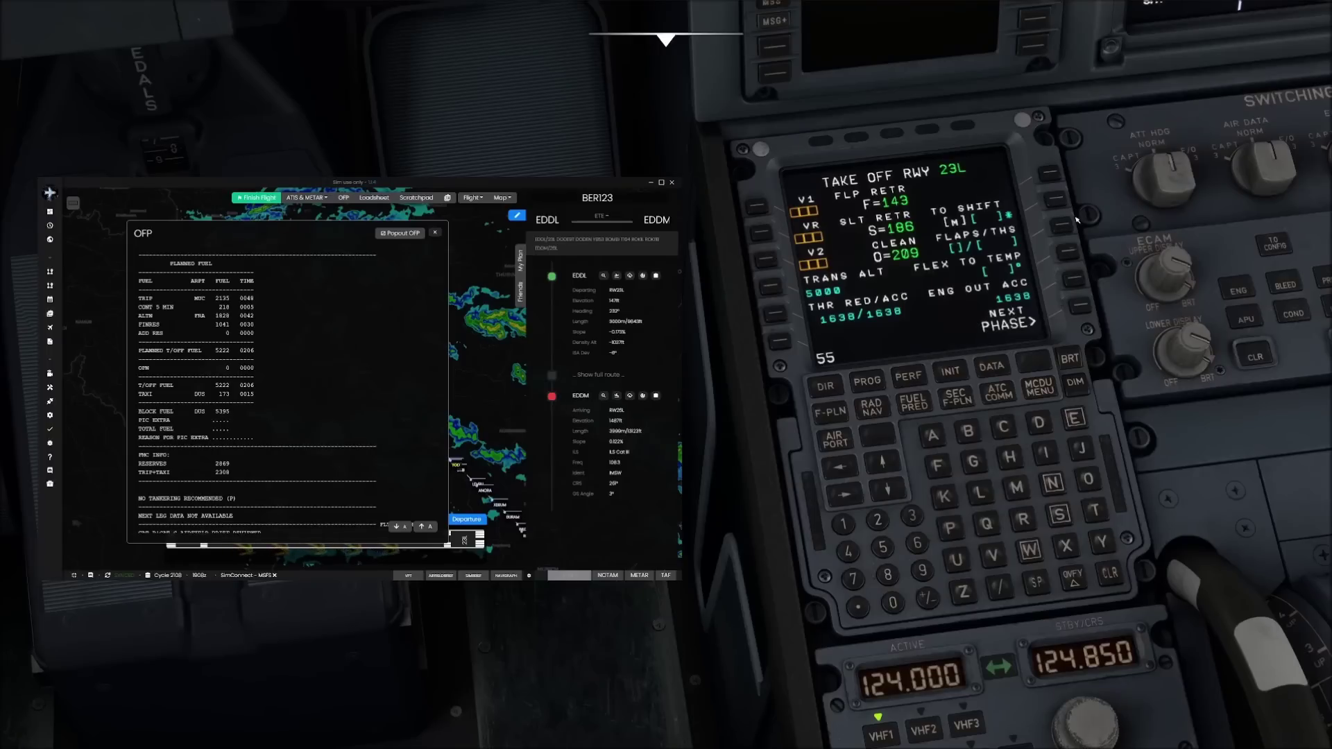
{"action": "left_click", "coordinate": [1070, 255]}
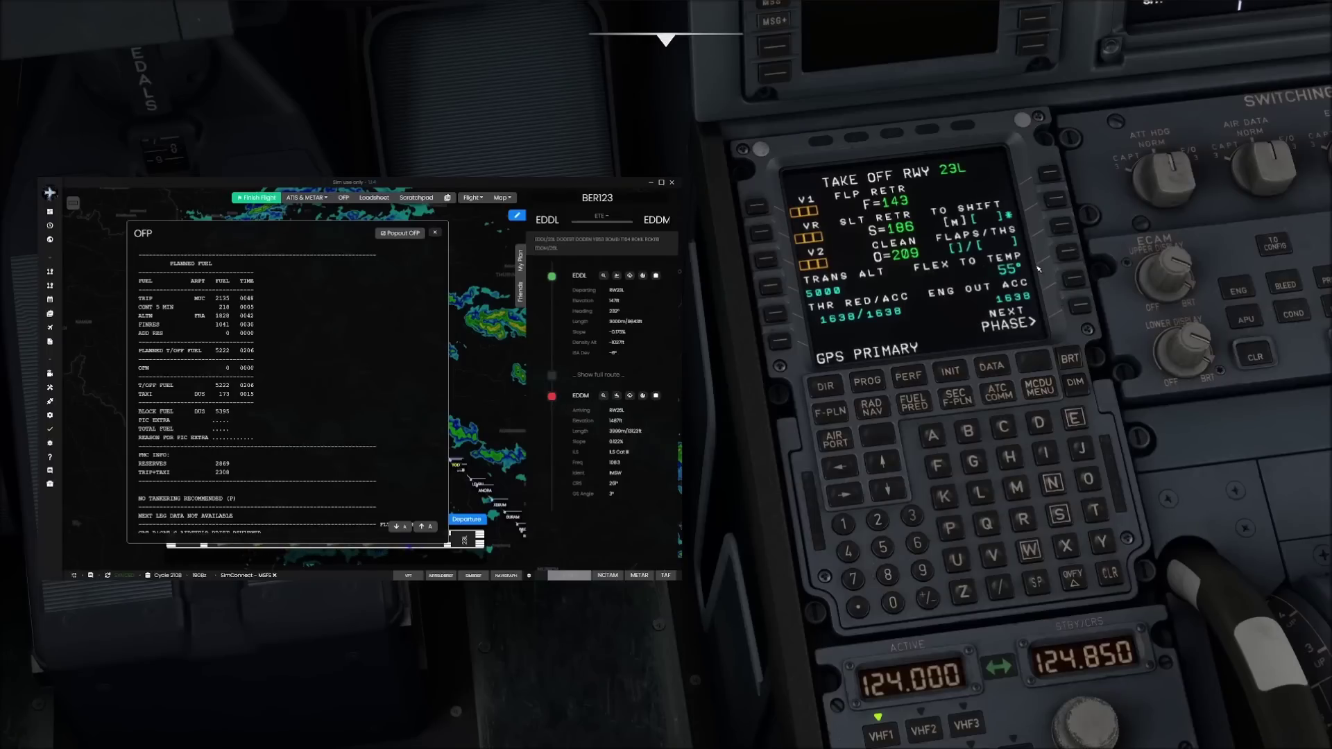
{"action": "left_click", "coordinate": [879, 522]}
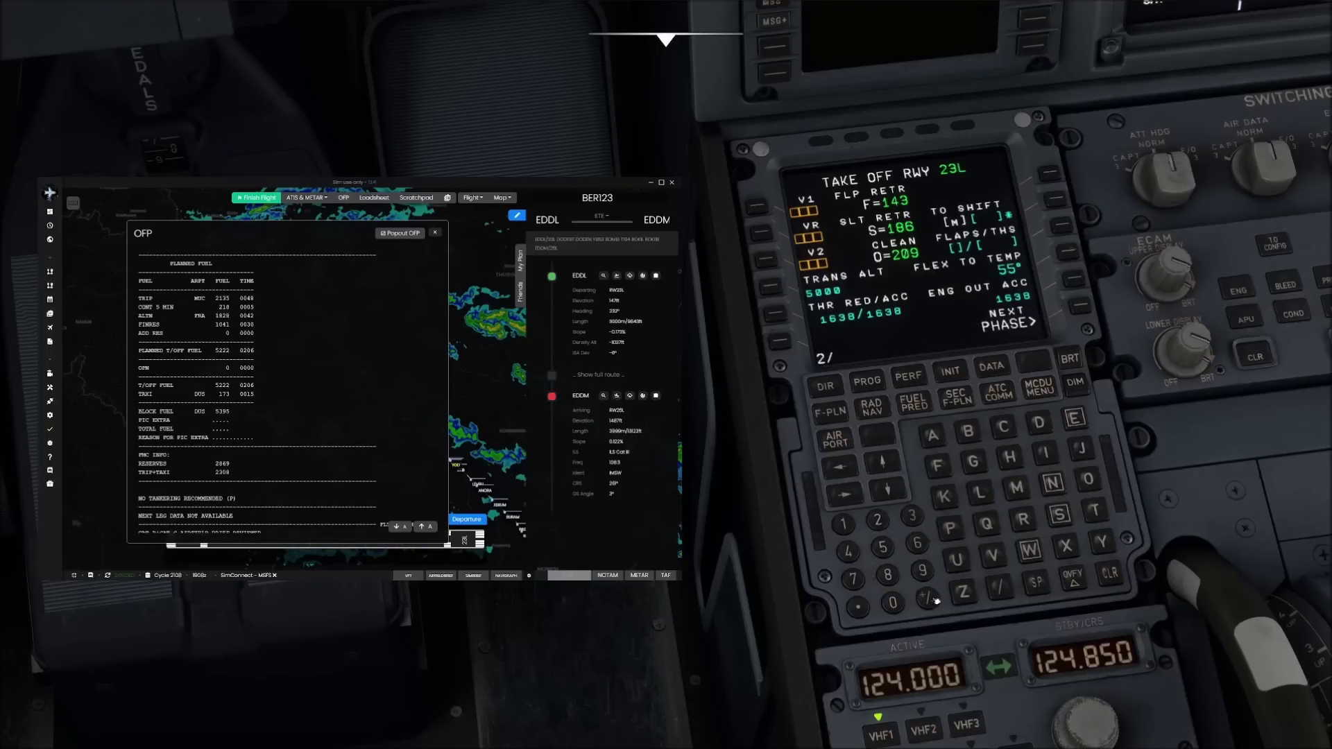
{"action": "left_click", "coordinate": [893, 603]}
{"action": "left_click", "coordinate": [884, 548]}
{"action": "left_click", "coordinate": [1039, 422]}
{"action": "left_click", "coordinate": [1052, 483]}
{"action": "left_click", "coordinate": [1058, 228]}
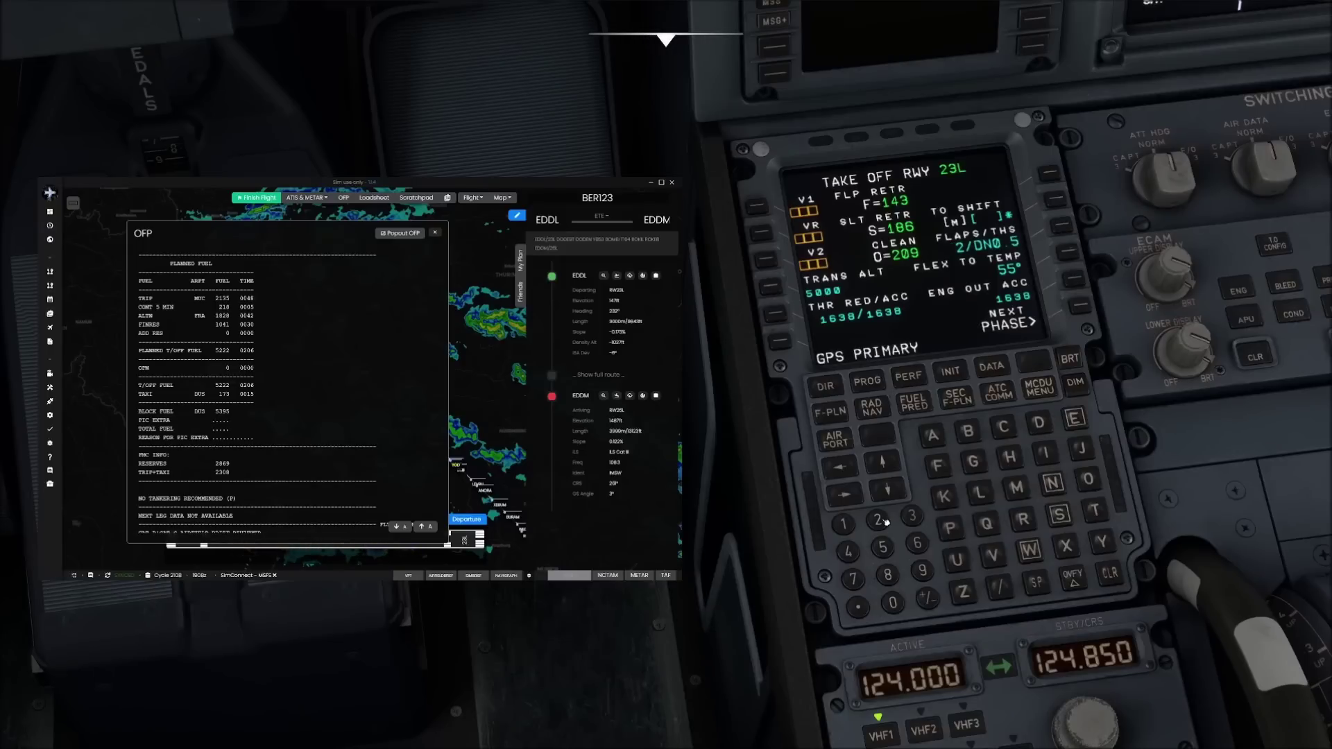
Step: Set the takeoff speeds to V1 140, VR 140 and V2 145
{"action": "left_click", "coordinate": [844, 525]}
{"action": "left_click", "coordinate": [848, 552]}
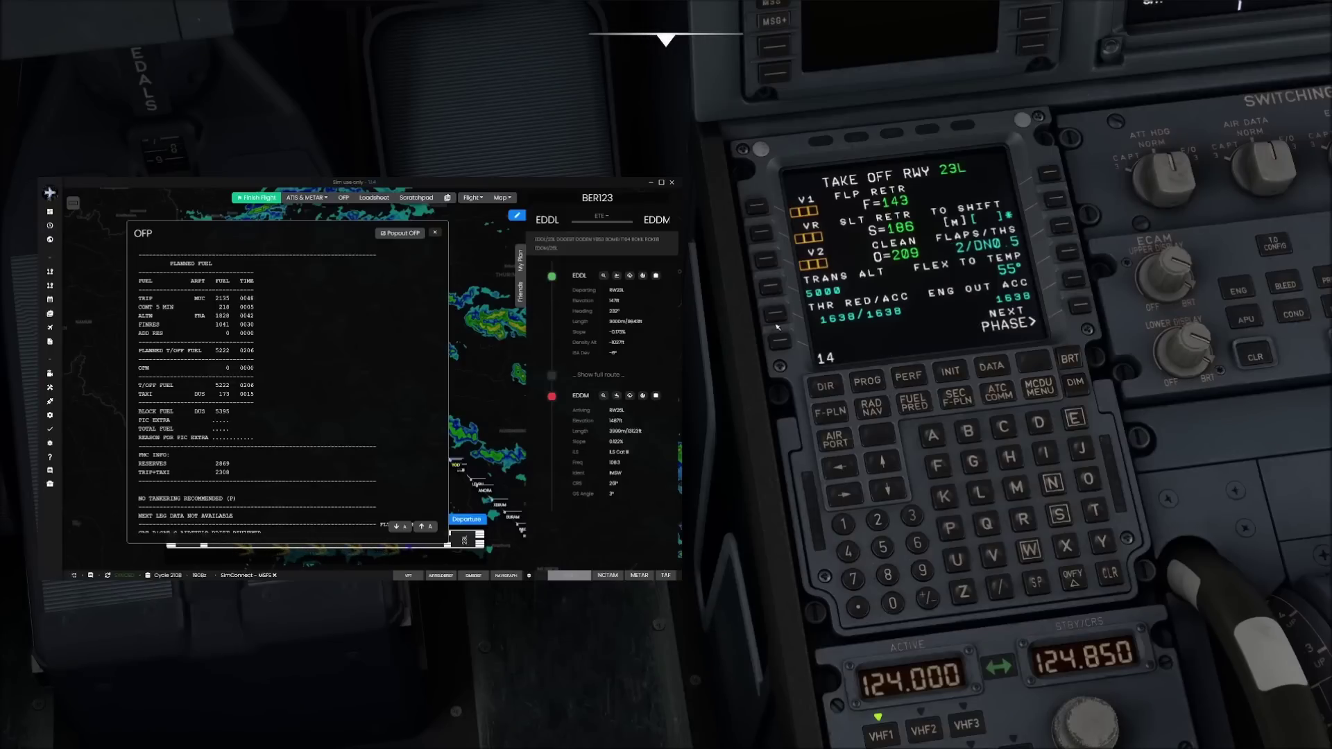
{"action": "left_click", "coordinate": [893, 602]}
{"action": "left_click", "coordinate": [757, 206]}
{"action": "left_click", "coordinate": [844, 525]}
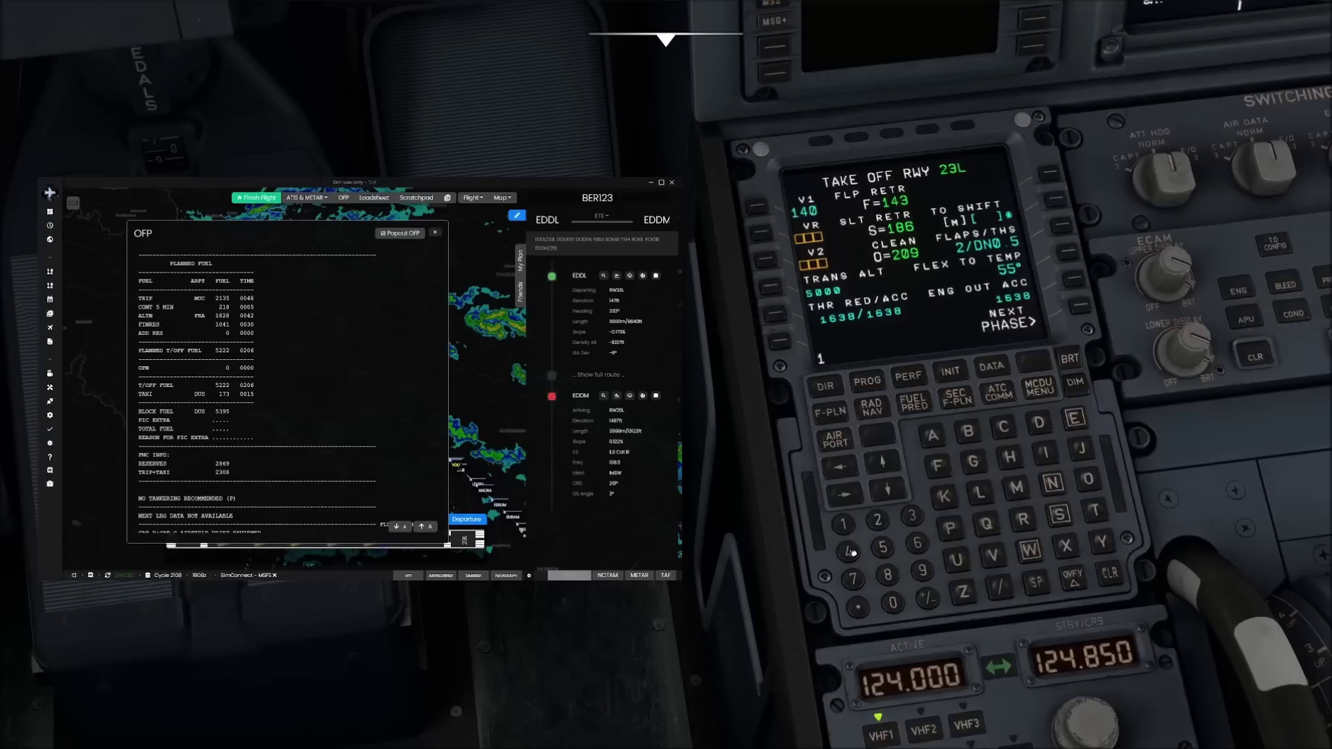
{"action": "left_click", "coordinate": [848, 552]}
{"action": "left_click", "coordinate": [762, 229]}
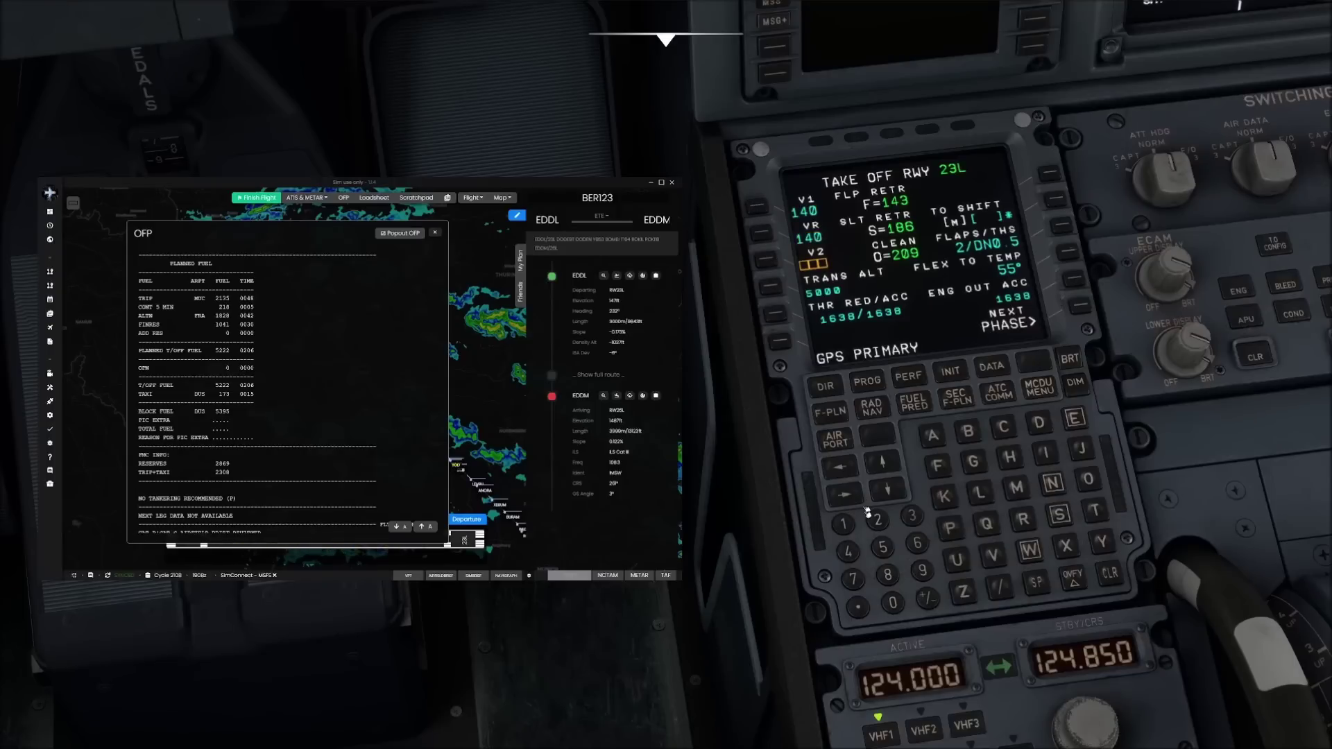
{"action": "type", "text": "145"}
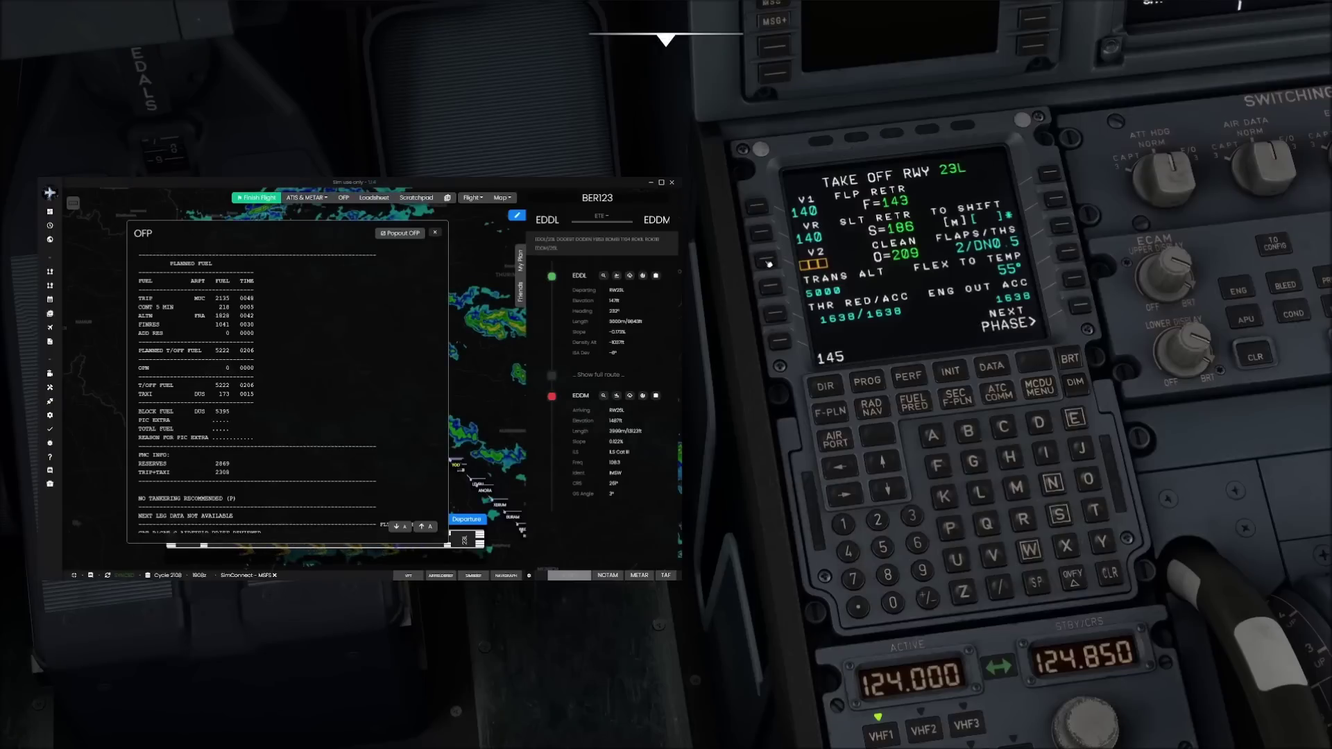
{"action": "left_click", "coordinate": [769, 262]}
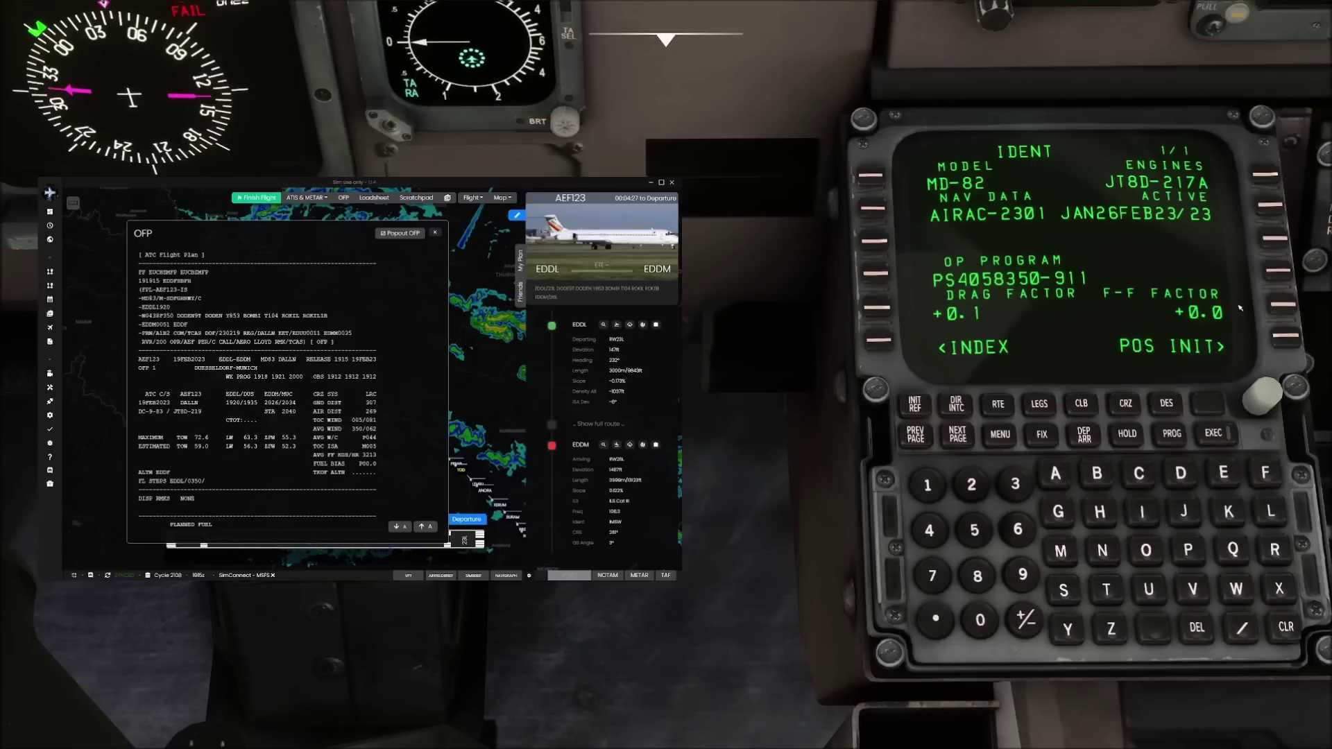
Step: In the MD-82's flight computer, initialize the FMC position with the GNS position and open the route page
{"action": "left_click", "coordinate": [1286, 340]}
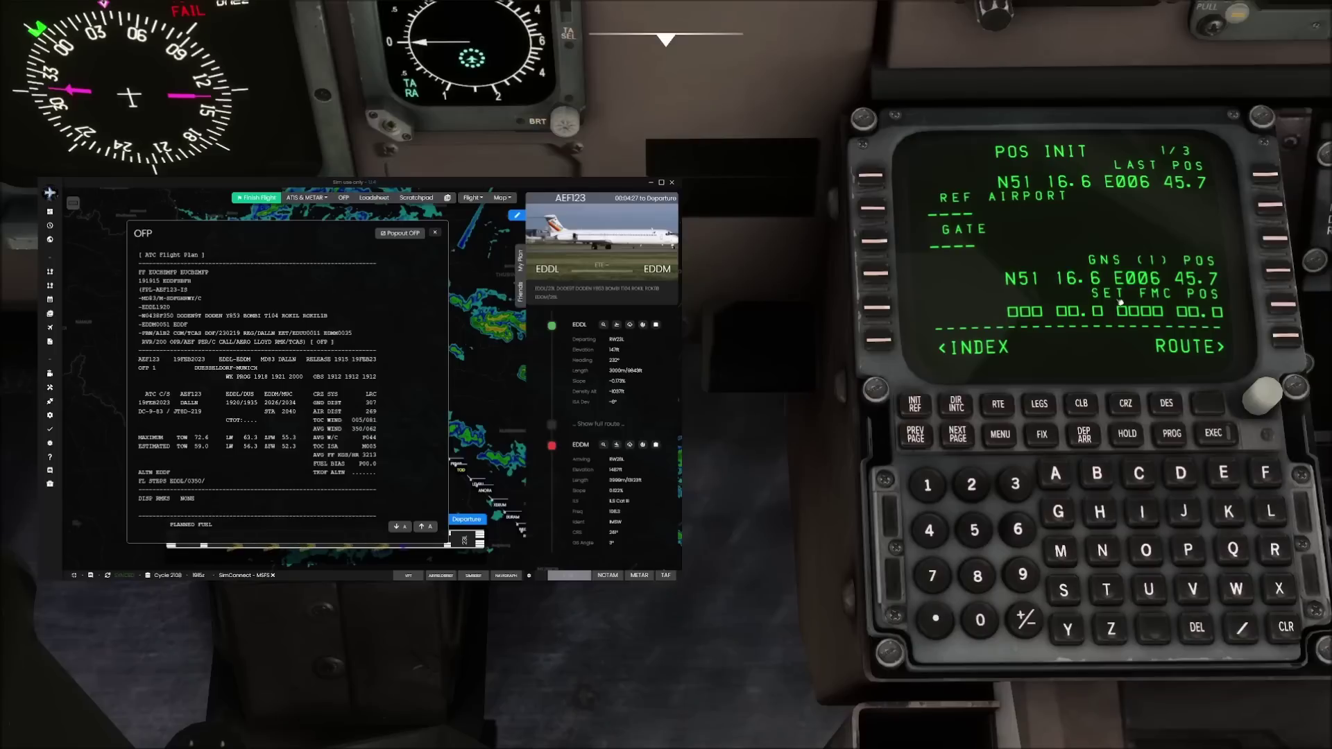
{"action": "left_click", "coordinate": [1281, 273]}
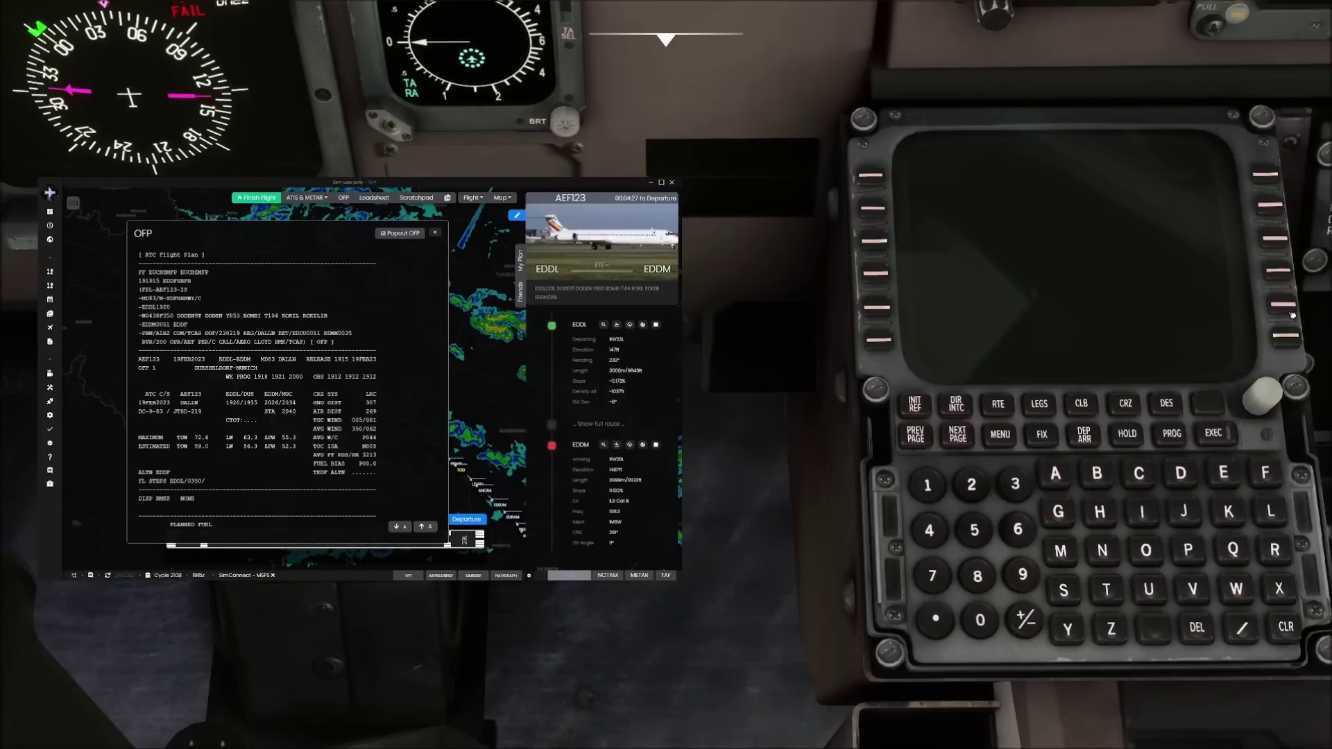
{"action": "left_click", "coordinate": [1283, 310]}
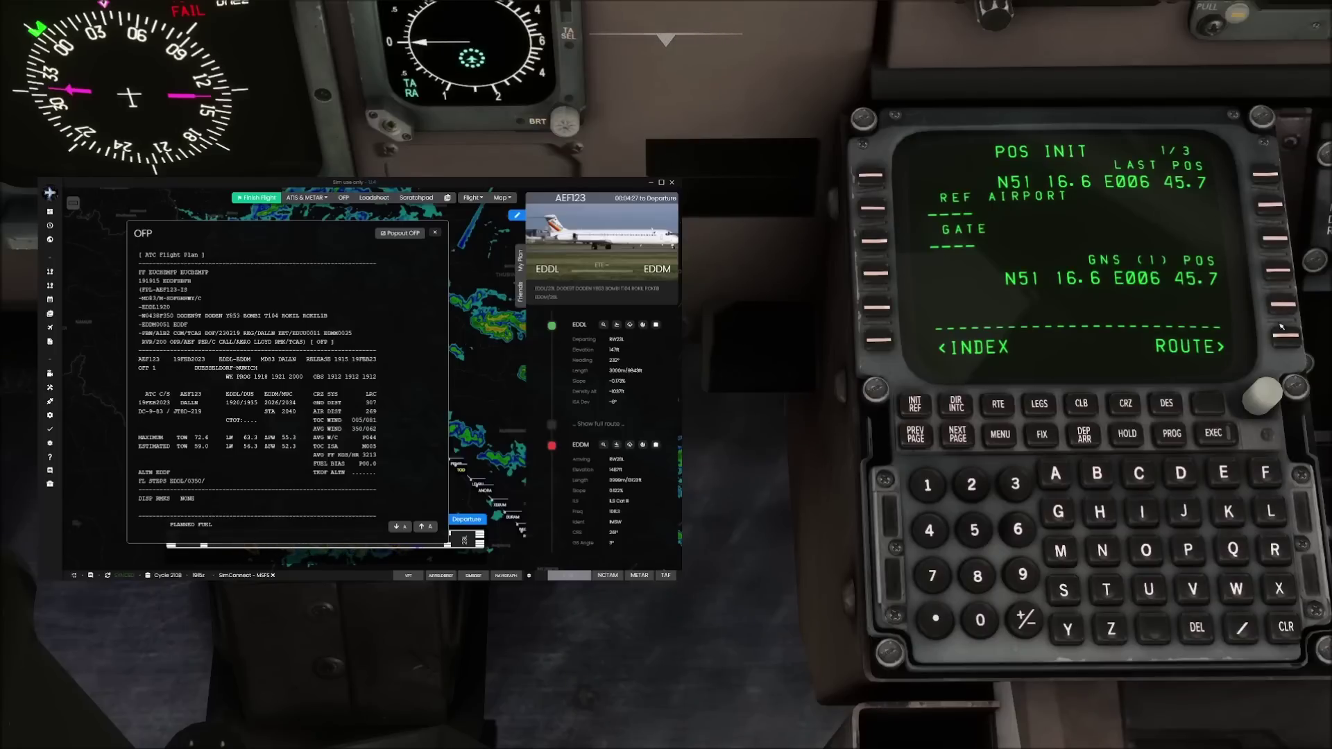
{"action": "left_click", "coordinate": [1286, 339]}
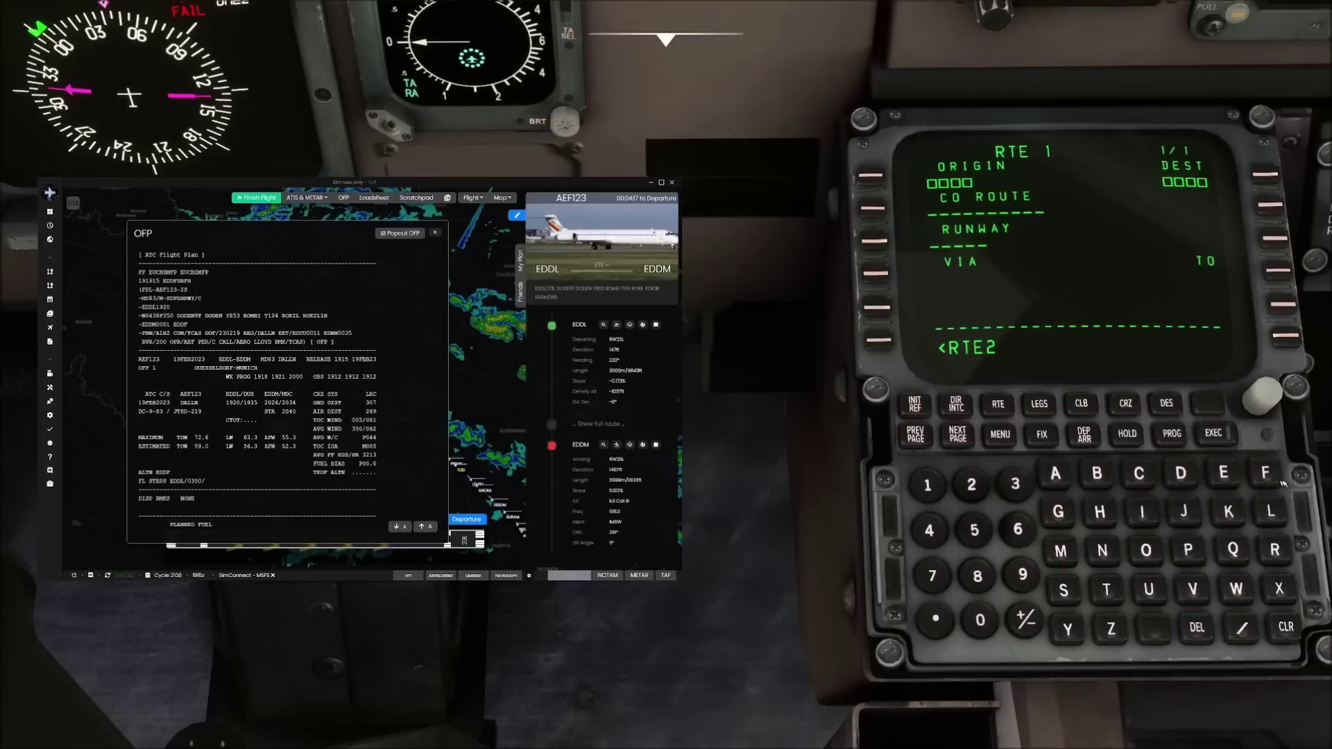
Step: Set the route's origin to EDDL and its destination to EDDM
{"action": "left_click", "coordinate": [1223, 472]}
{"action": "left_click", "coordinate": [1180, 475]}
{"action": "left_click", "coordinate": [1180, 474]}
{"action": "left_click", "coordinate": [1271, 512]}
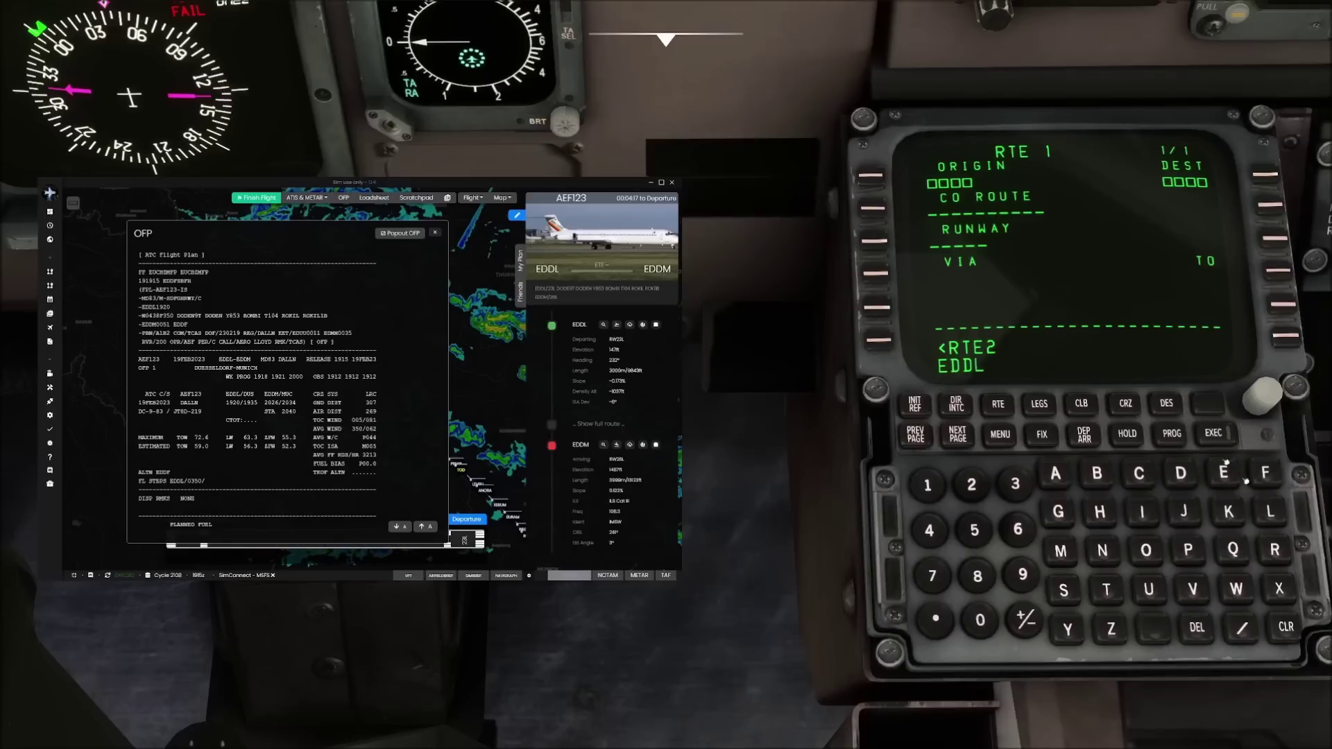
{"action": "left_click", "coordinate": [872, 175]}
{"action": "left_click", "coordinate": [1223, 472]}
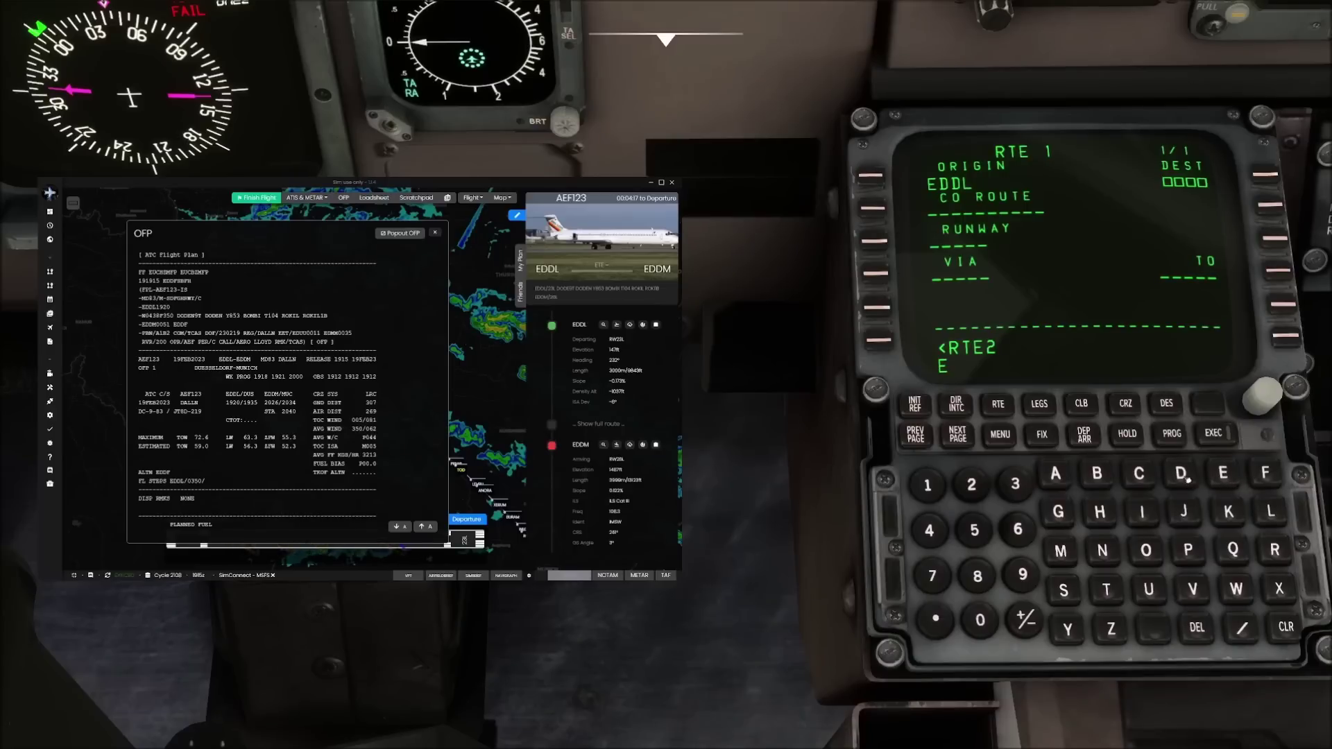
{"action": "left_click", "coordinate": [1181, 474]}
{"action": "left_click", "coordinate": [1180, 474]}
{"action": "left_click", "coordinate": [1061, 551]}
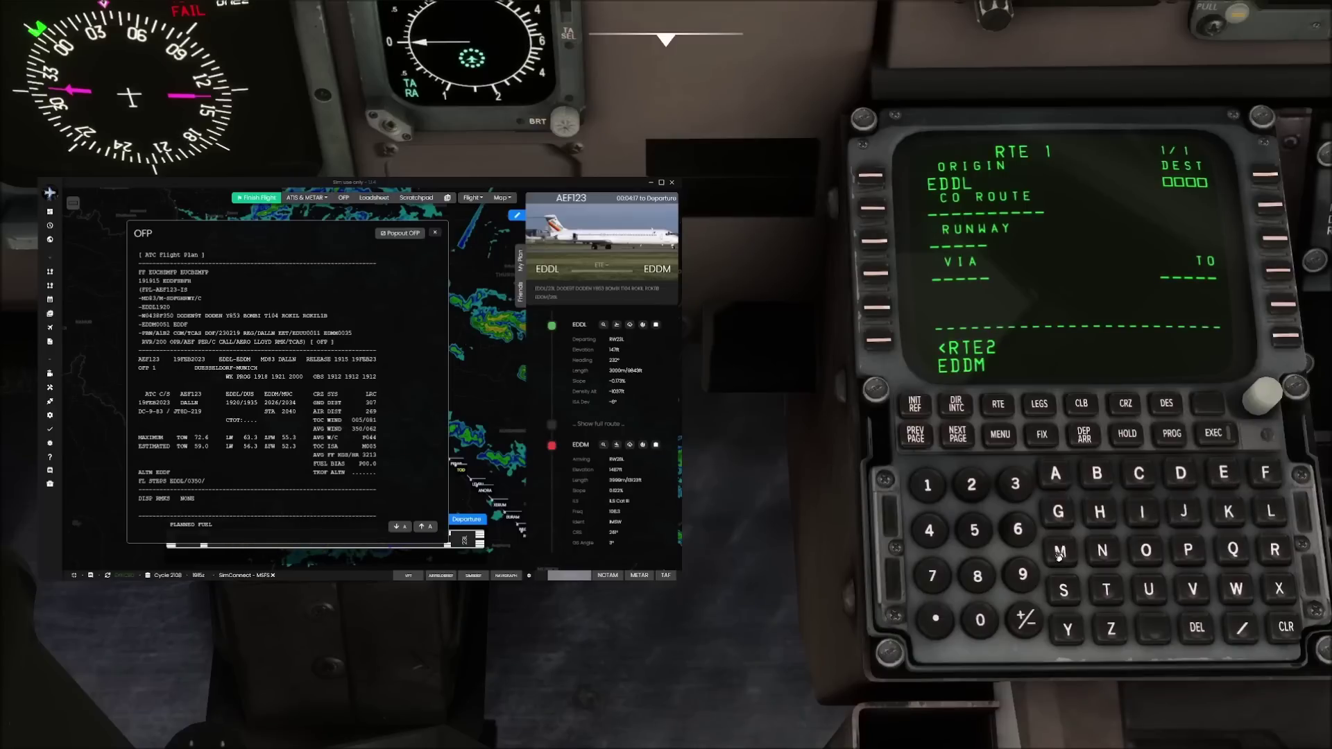
{"action": "left_click", "coordinate": [1265, 175]}
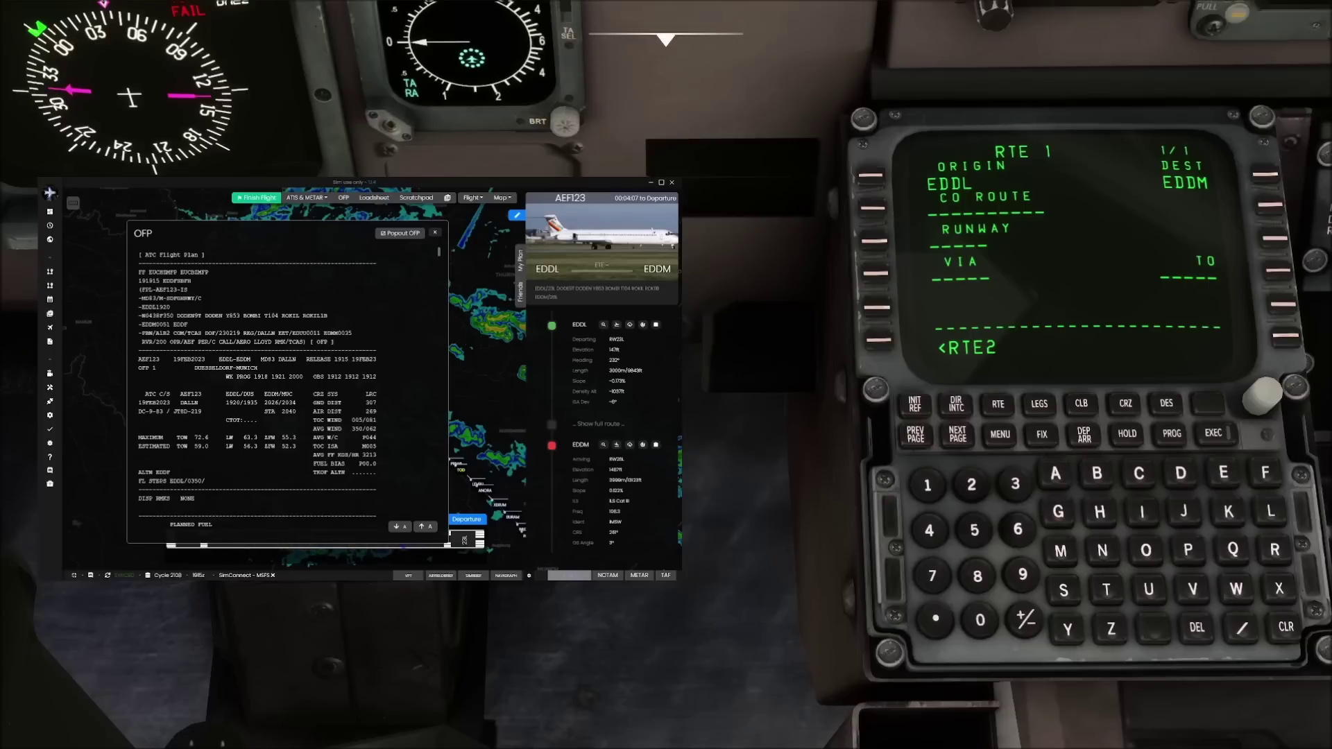
Step: Check the routing in the OFP, select the DODE9T departure from EDDL runway 23L and return to the route
{"action": "scroll", "coordinate": [284, 388], "scroll_direction": "down", "scroll_amount": 10}
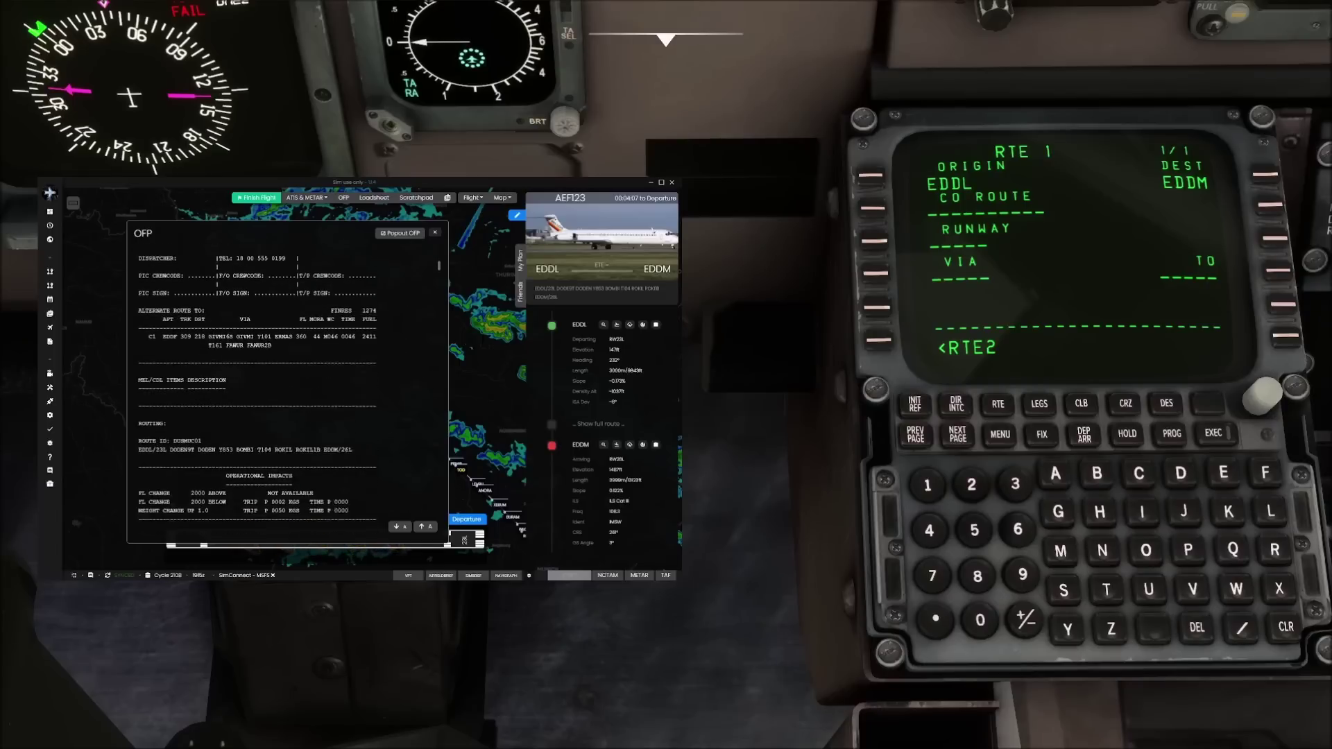
{"action": "scroll", "coordinate": [284, 388], "scroll_direction": "down", "scroll_amount": 5}
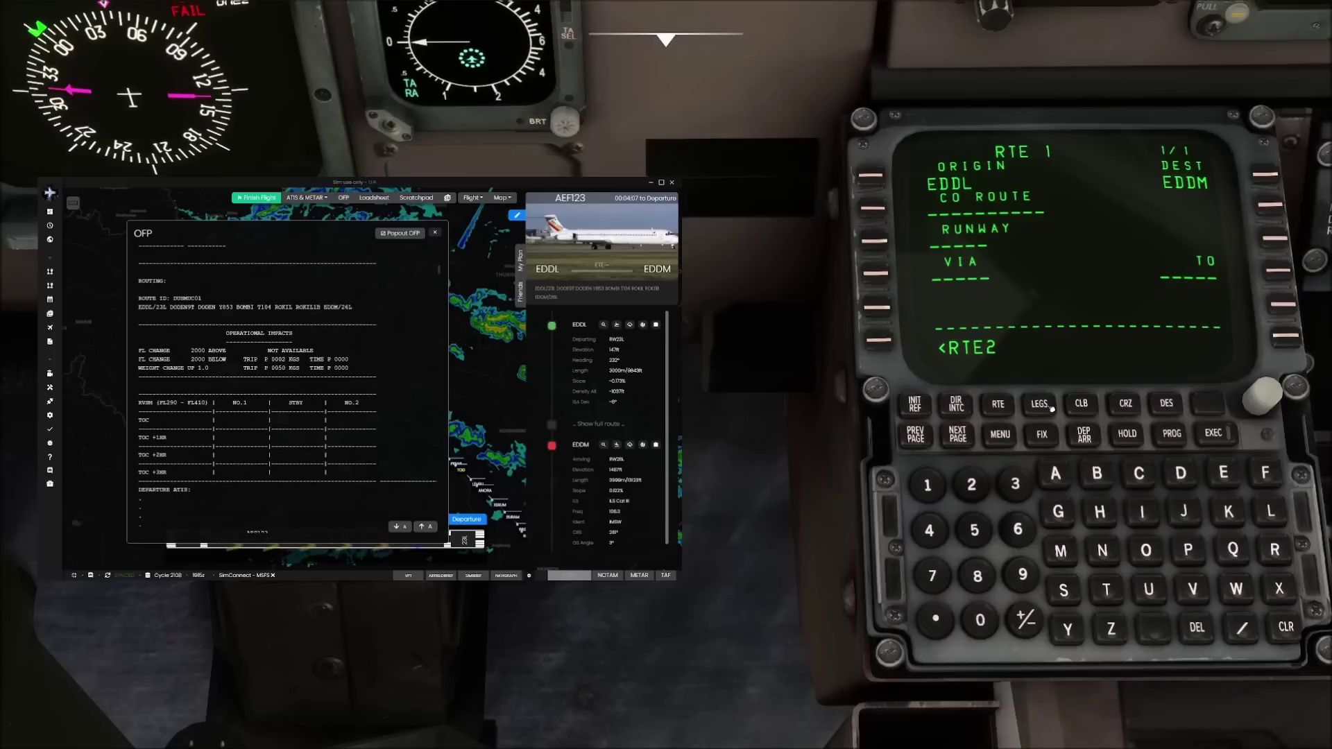
{"action": "left_click", "coordinate": [1084, 435]}
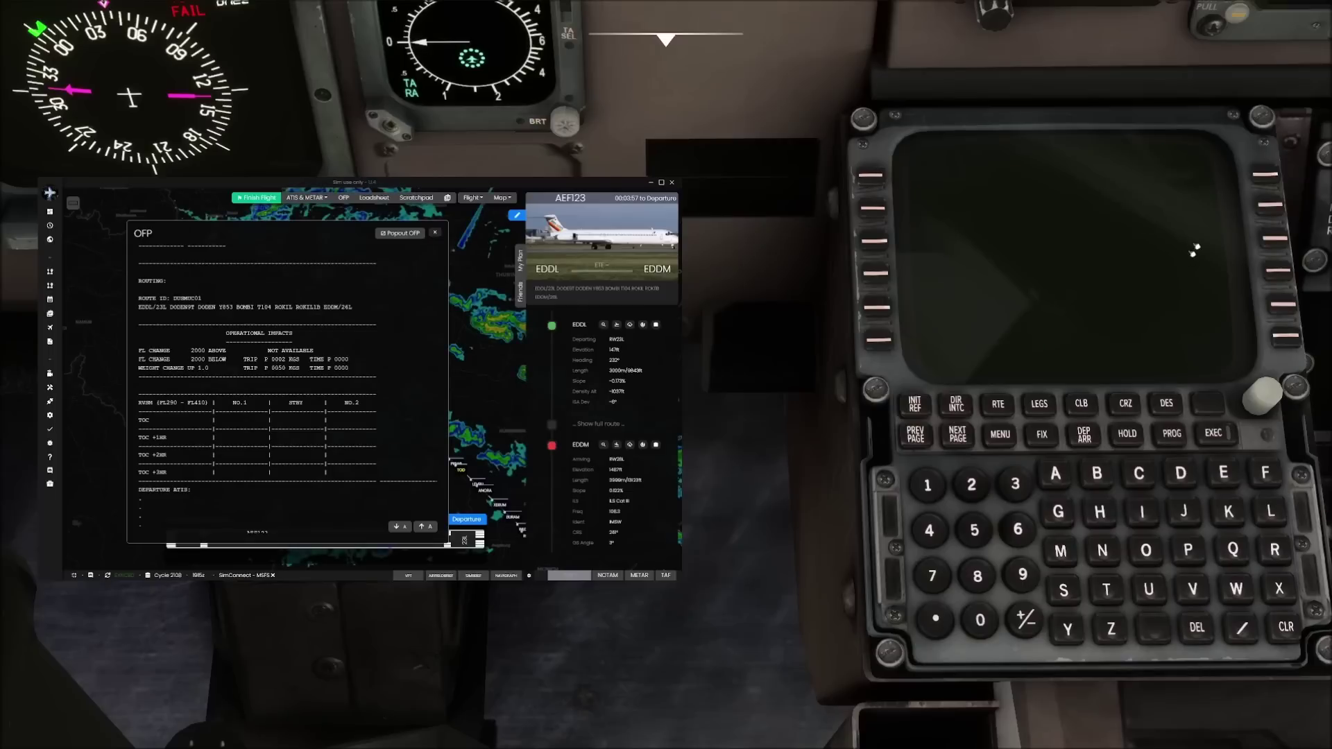
{"action": "left_click", "coordinate": [1276, 238]}
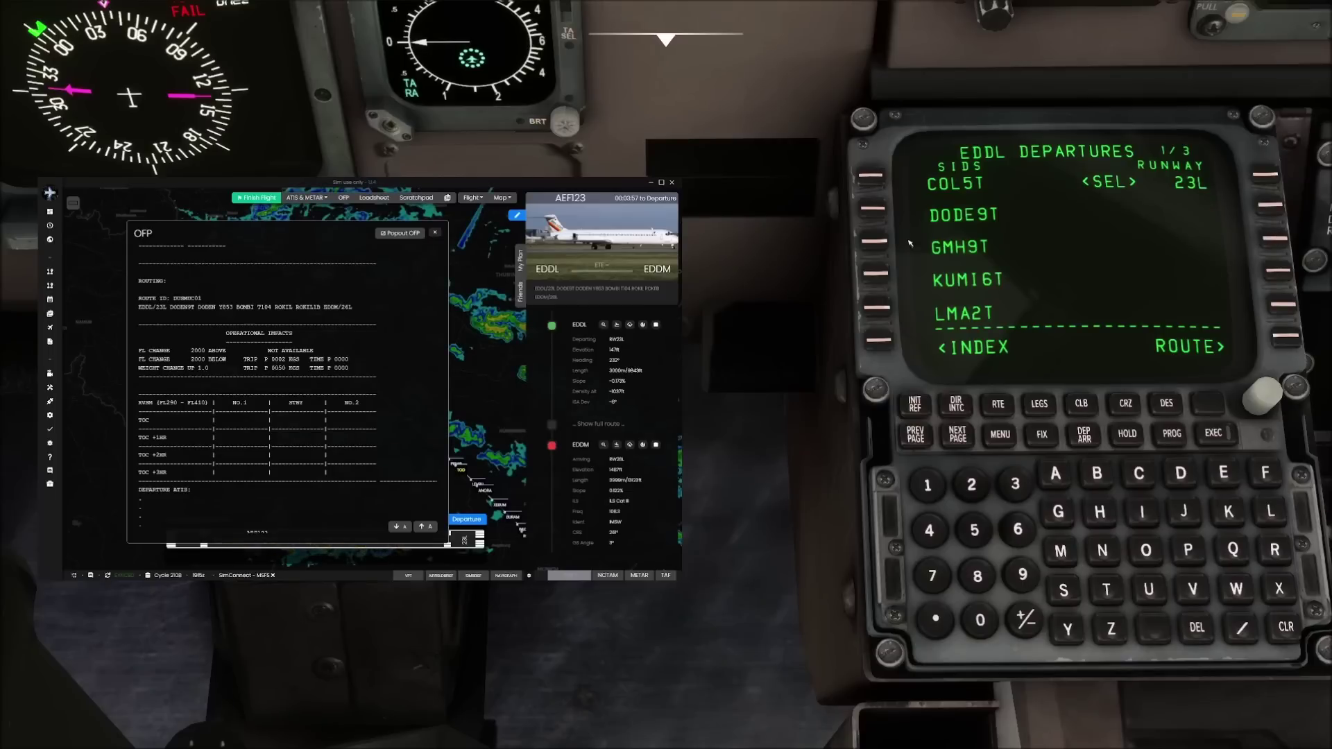
{"action": "left_click", "coordinate": [868, 214]}
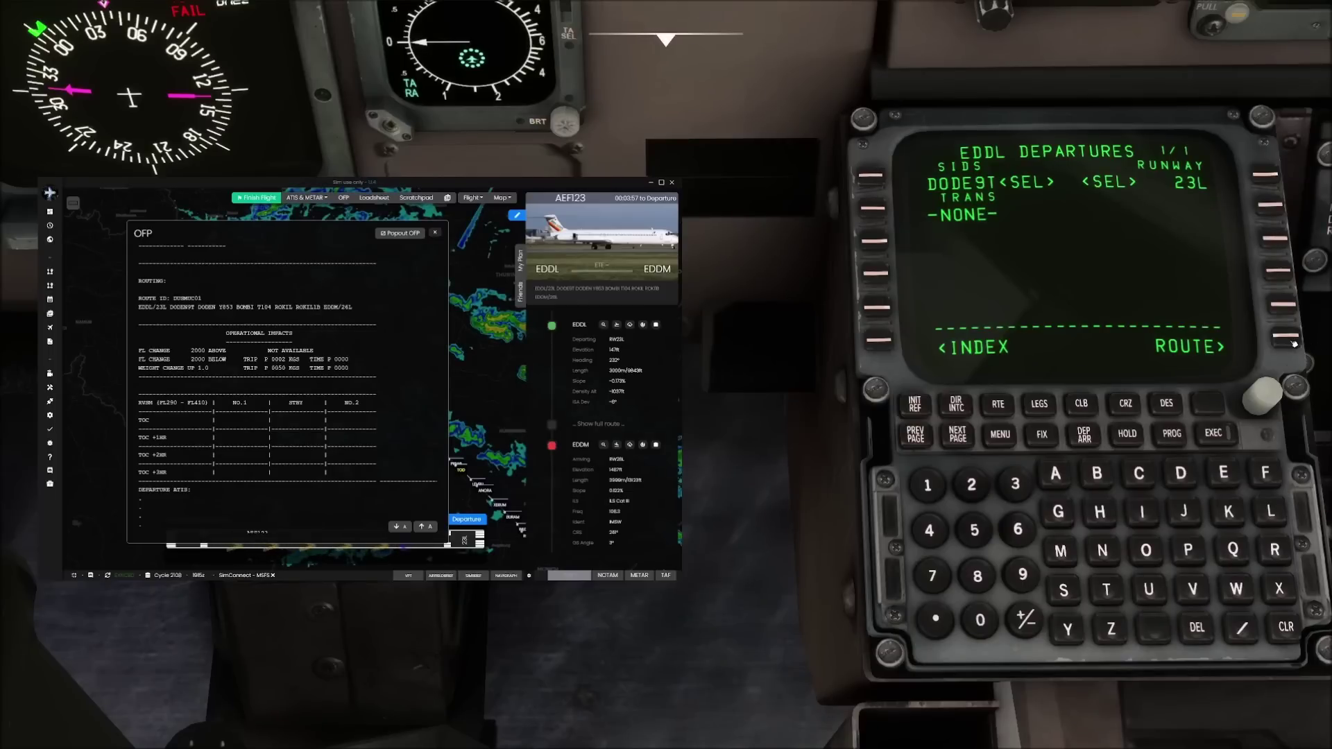
{"action": "left_click", "coordinate": [972, 438]}
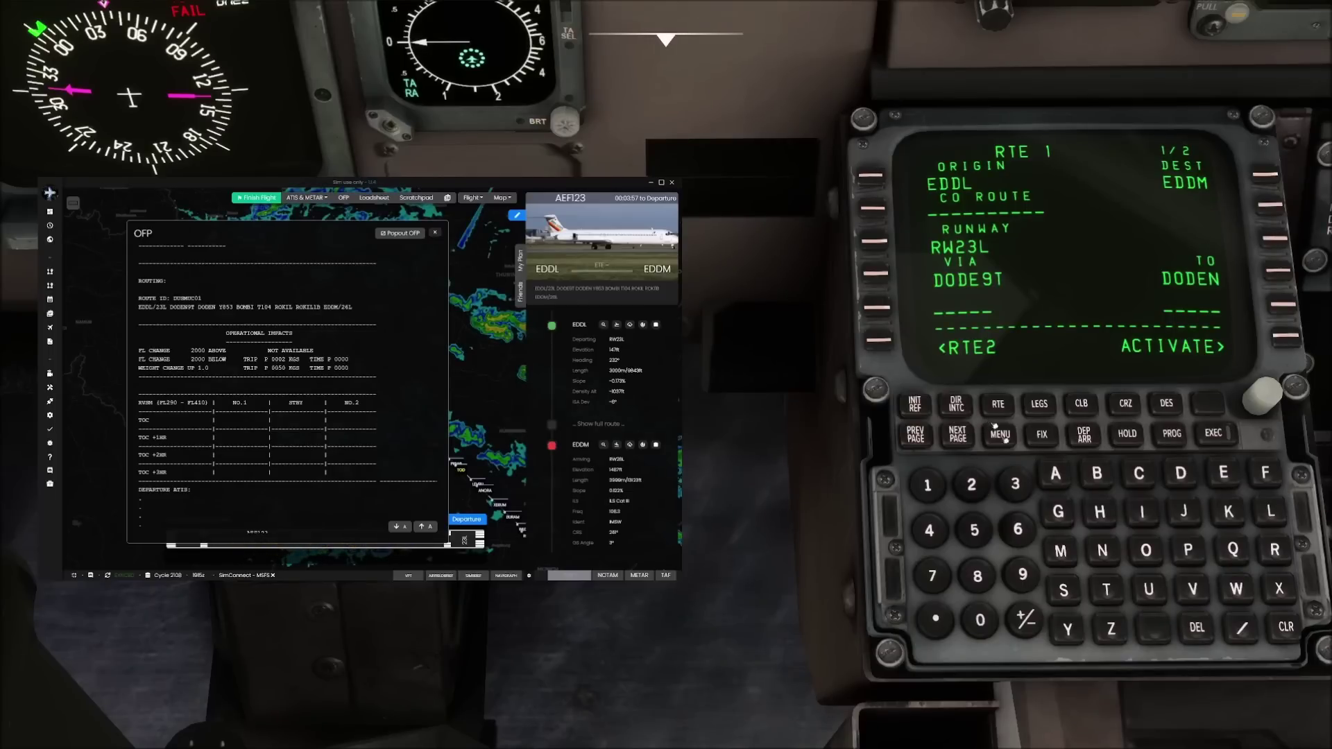
Step: Add airway Y853 to waypoint BOMBI after DODEN in the route
{"action": "left_click", "coordinate": [1067, 628]}
{"action": "left_click", "coordinate": [977, 575]}
{"action": "left_click", "coordinate": [974, 531]}
{"action": "left_click", "coordinate": [1015, 484]}
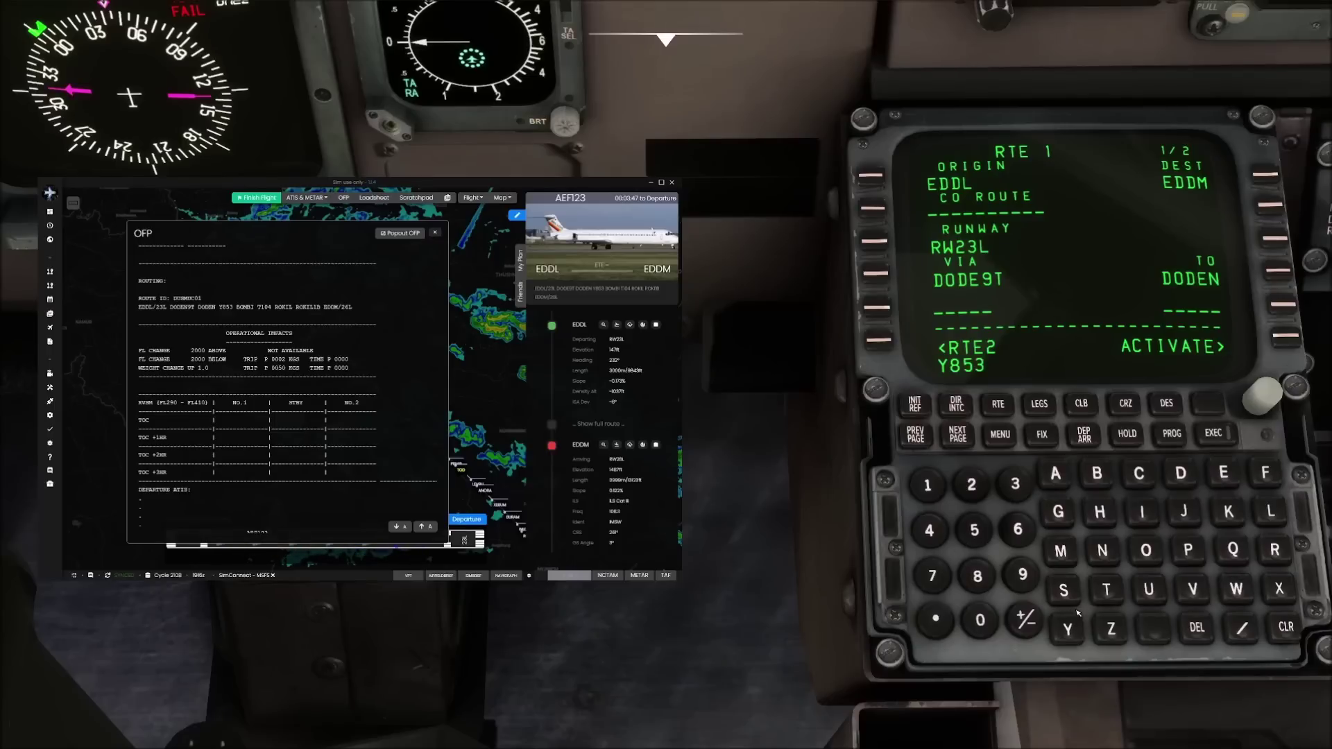
{"action": "left_click", "coordinate": [878, 308]}
{"action": "left_click", "coordinate": [1096, 474]}
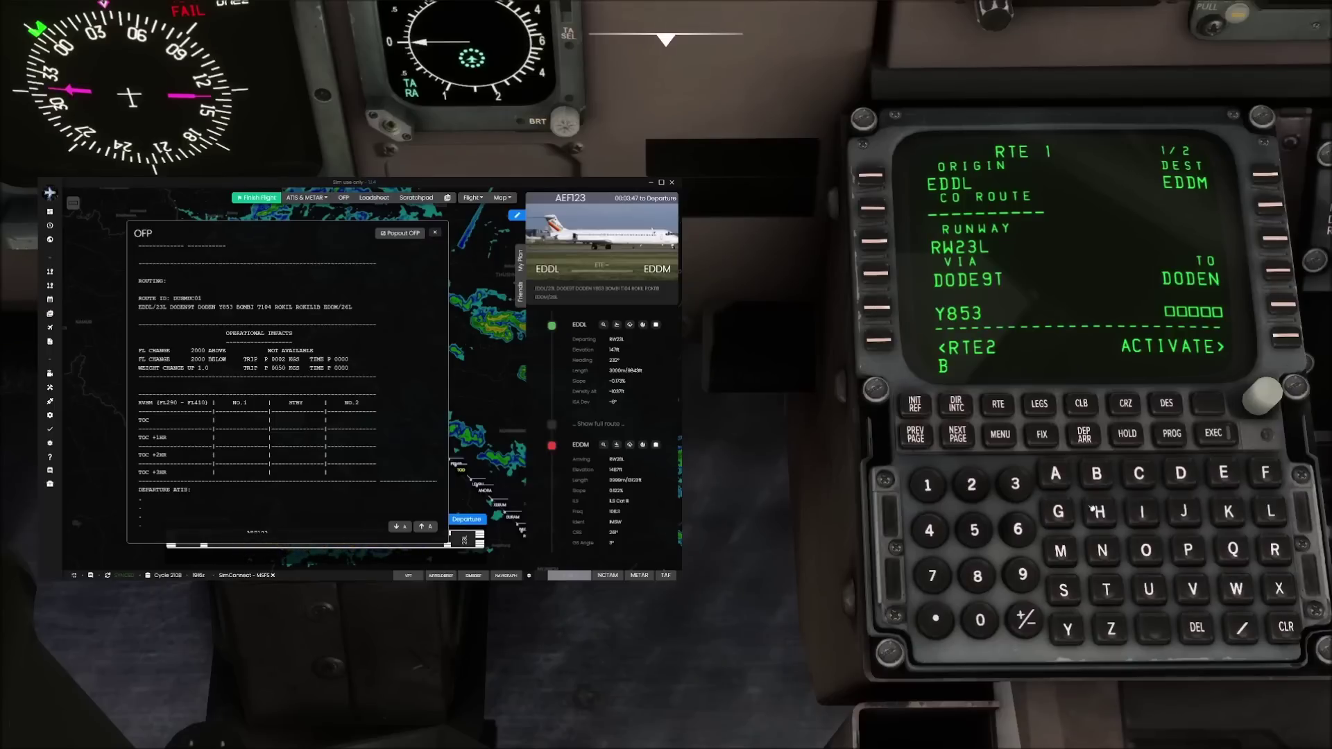
{"action": "left_click", "coordinate": [1146, 550]}
{"action": "left_click", "coordinate": [1061, 552]}
{"action": "left_click", "coordinate": [1096, 474]}
{"action": "left_click", "coordinate": [1146, 523]}
{"action": "left_click", "coordinate": [1283, 305]}
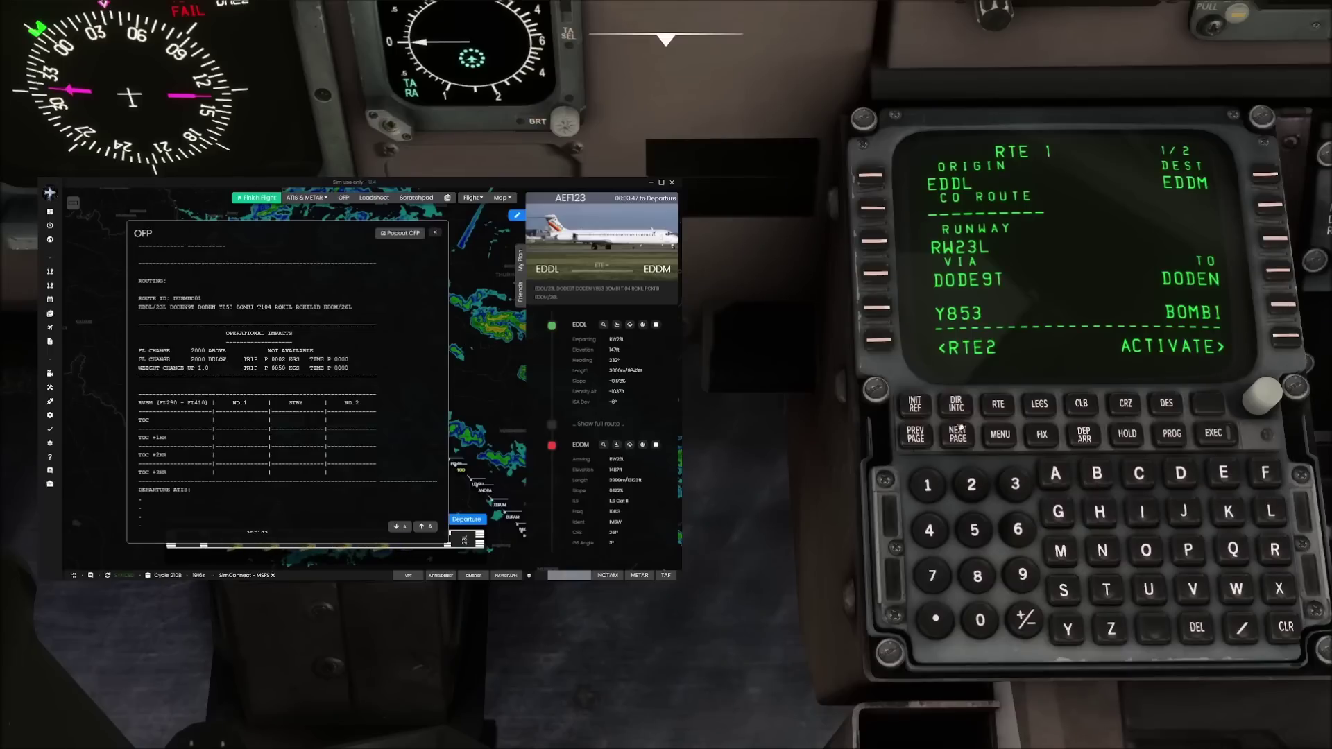
Step: Add airway T104 to waypoint ROKIL on the second route page
{"action": "left_click", "coordinate": [960, 437]}
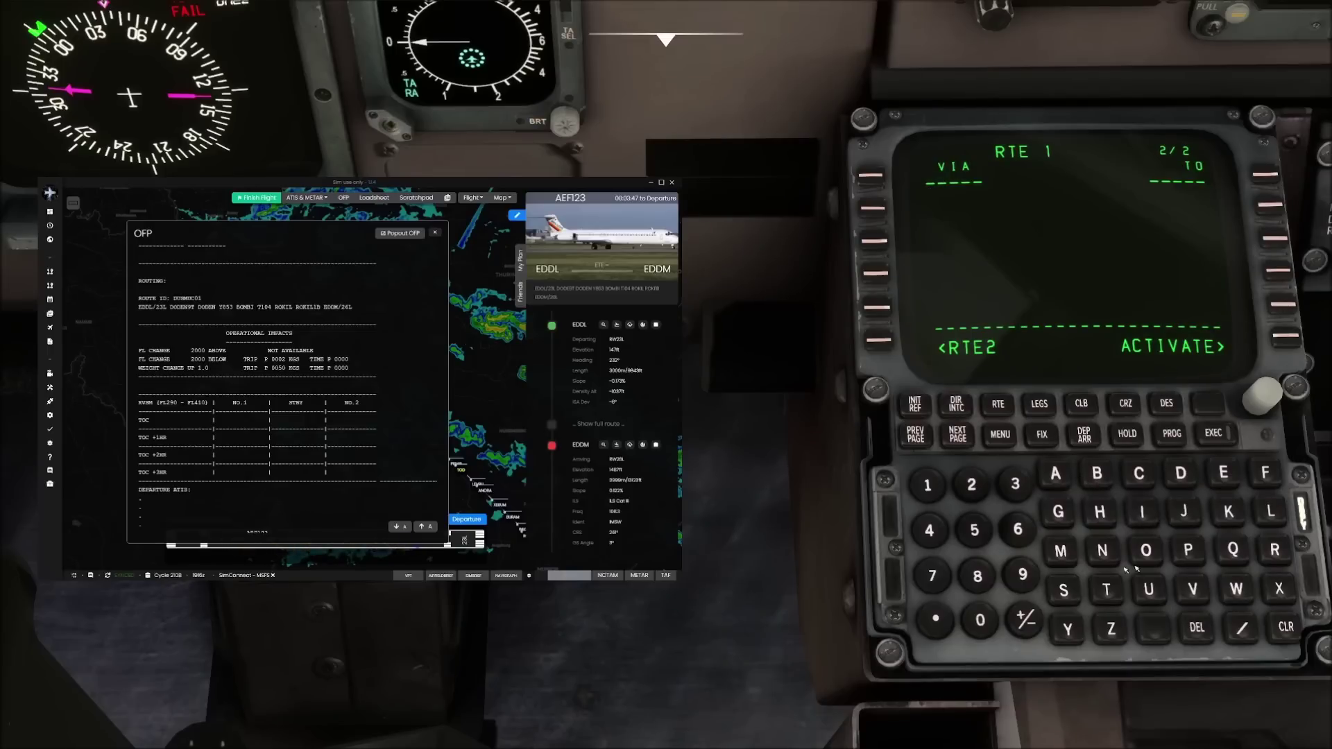
{"action": "left_click", "coordinate": [1107, 590]}
{"action": "left_click", "coordinate": [928, 485]}
{"action": "left_click", "coordinate": [980, 620]}
{"action": "left_click", "coordinate": [929, 531]}
{"action": "left_click", "coordinate": [872, 176]}
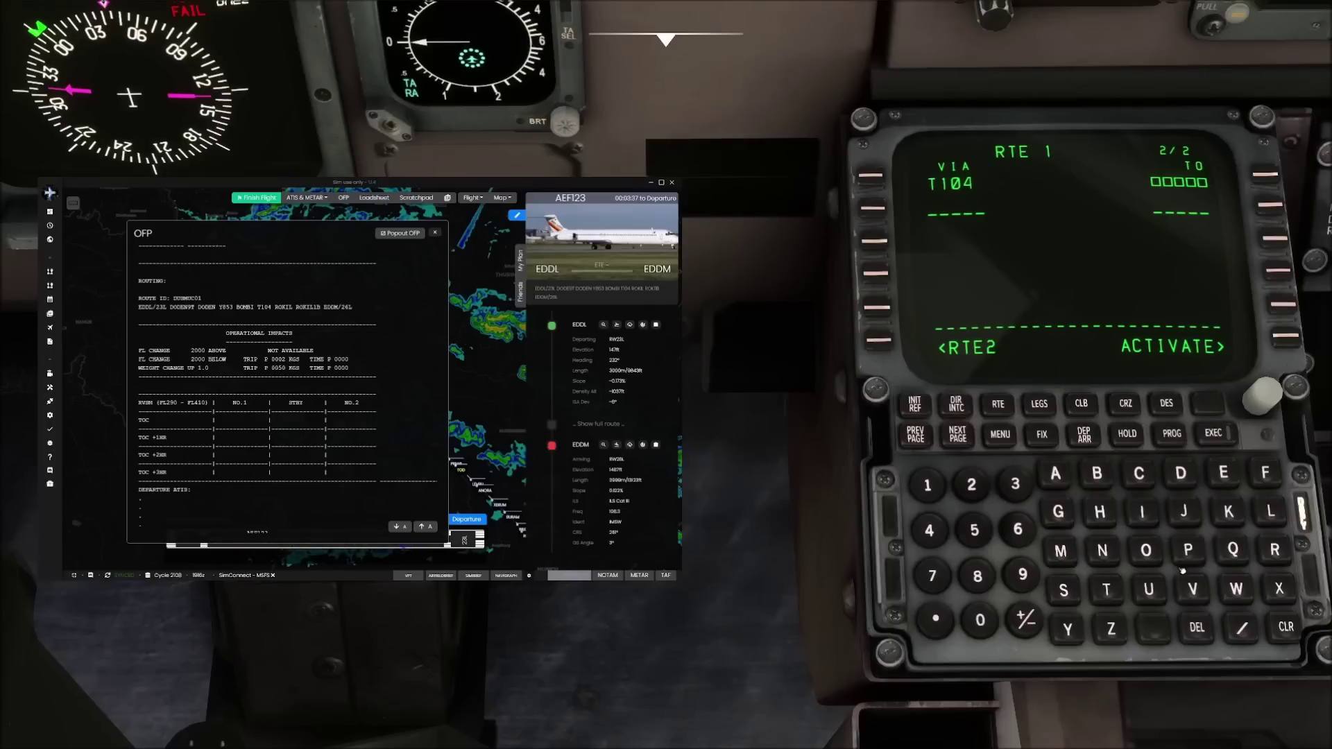
{"action": "left_click", "coordinate": [1275, 550]}
{"action": "left_click", "coordinate": [1146, 551]}
{"action": "left_click", "coordinate": [1230, 512]}
{"action": "left_click", "coordinate": [1142, 512]}
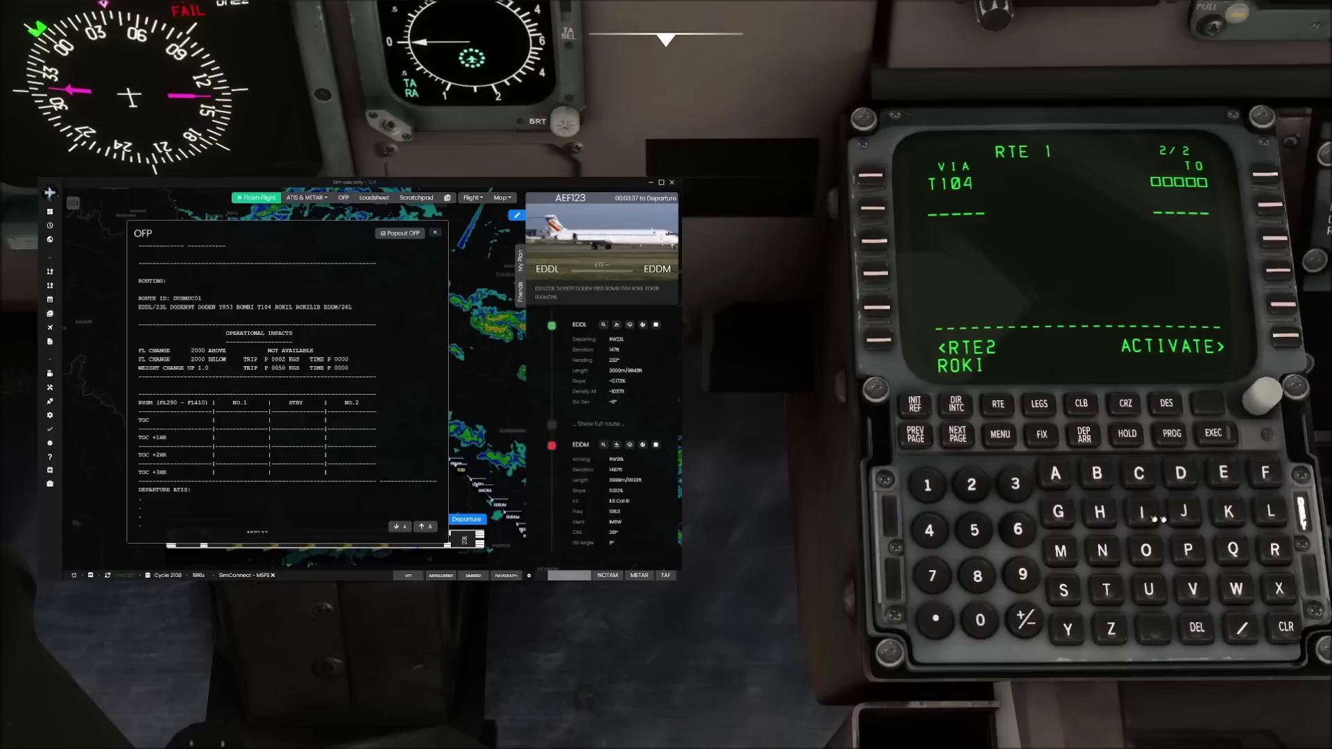
{"action": "left_click", "coordinate": [1271, 510]}
{"action": "left_click", "coordinate": [1277, 172]}
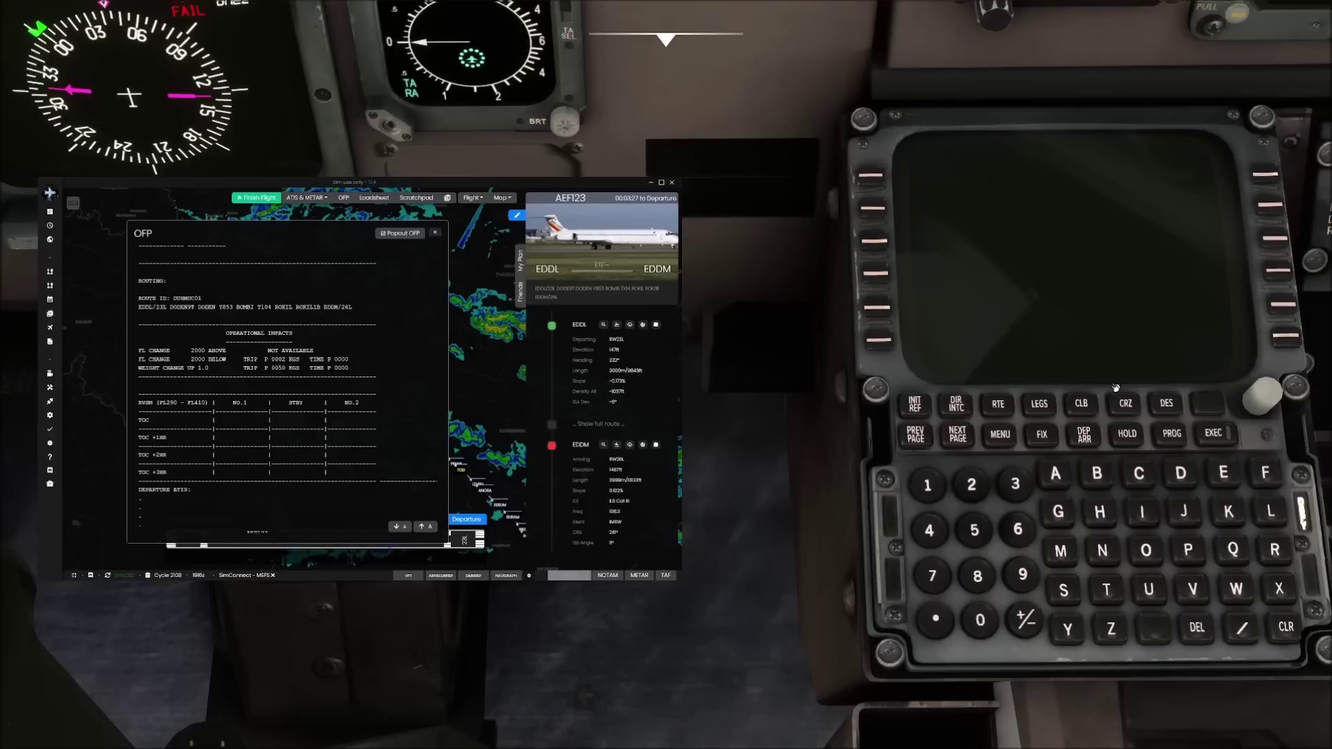
Step: Select the ILS26L approach for arrival at EDDM, then choose its transition from the second arrivals page
{"action": "left_click", "coordinate": [1084, 435]}
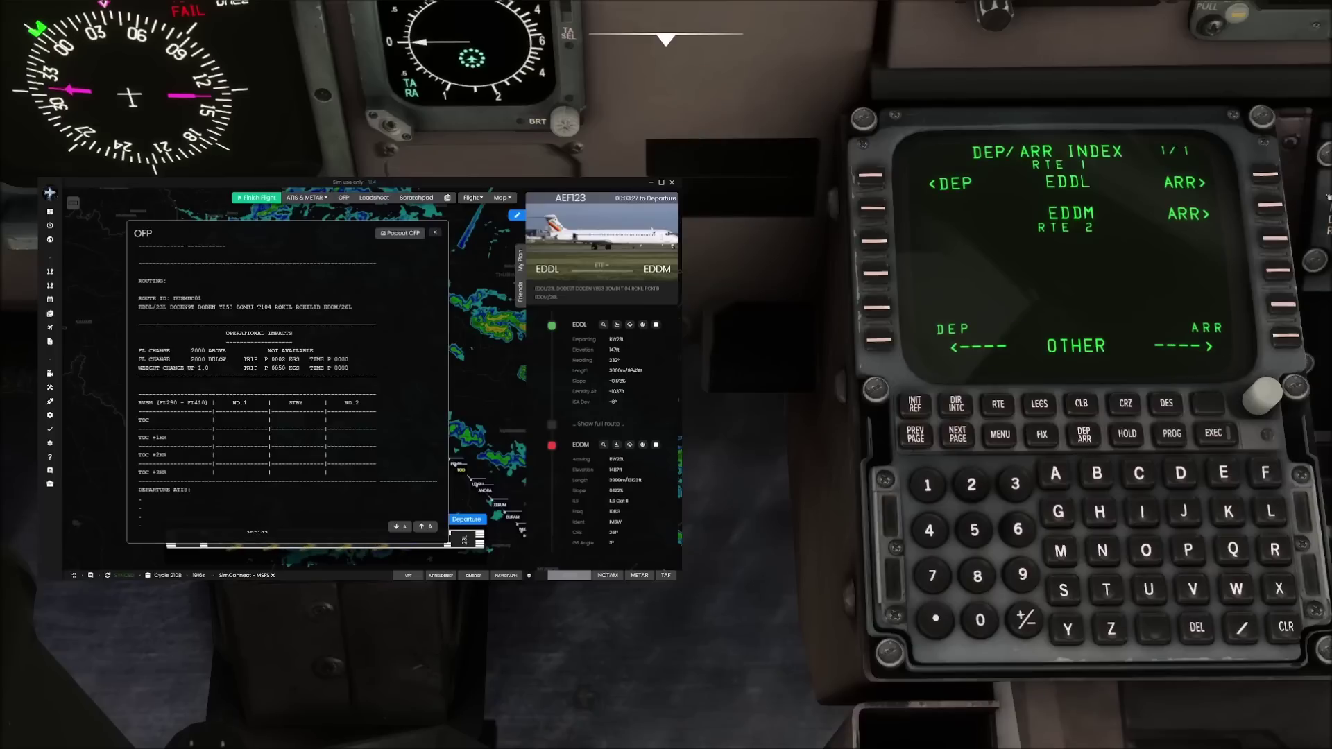
{"action": "left_click", "coordinate": [1272, 210]}
{"action": "left_click", "coordinate": [1274, 239]}
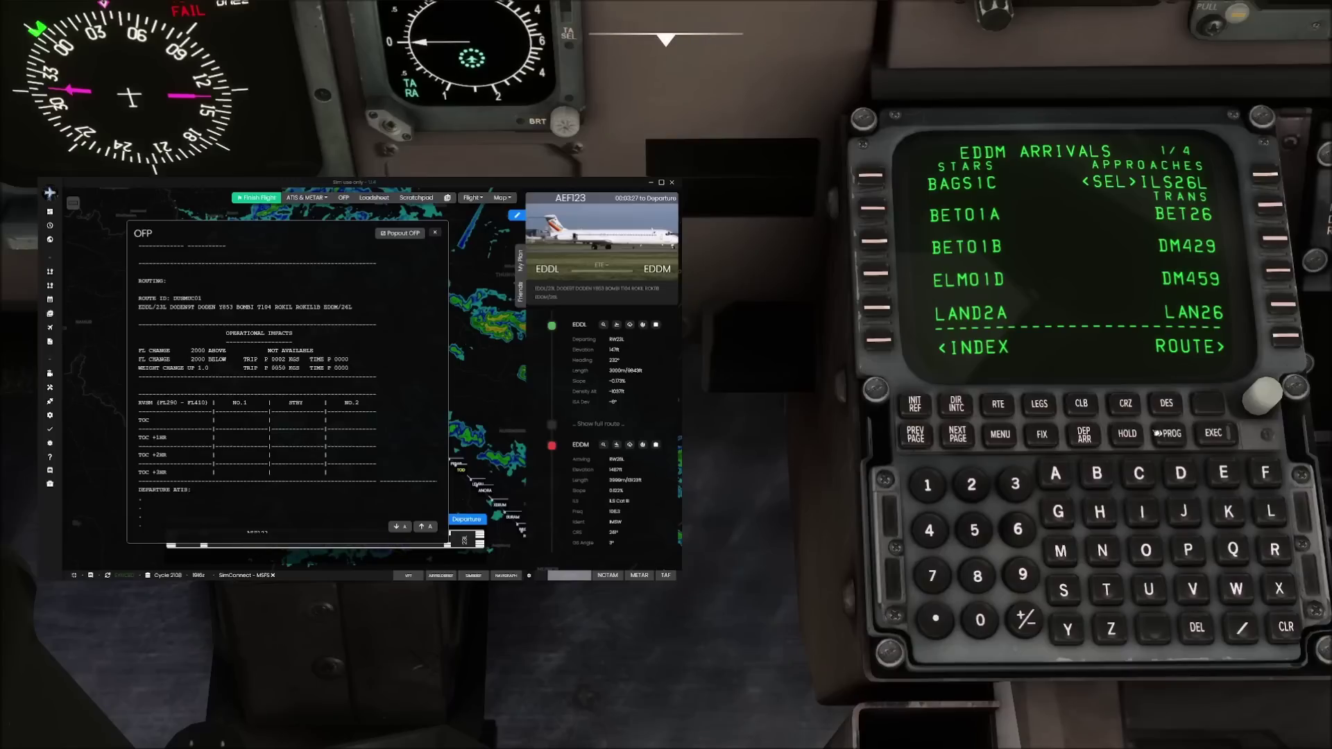
{"action": "left_click", "coordinate": [957, 437]}
{"action": "left_click", "coordinate": [1275, 275]}
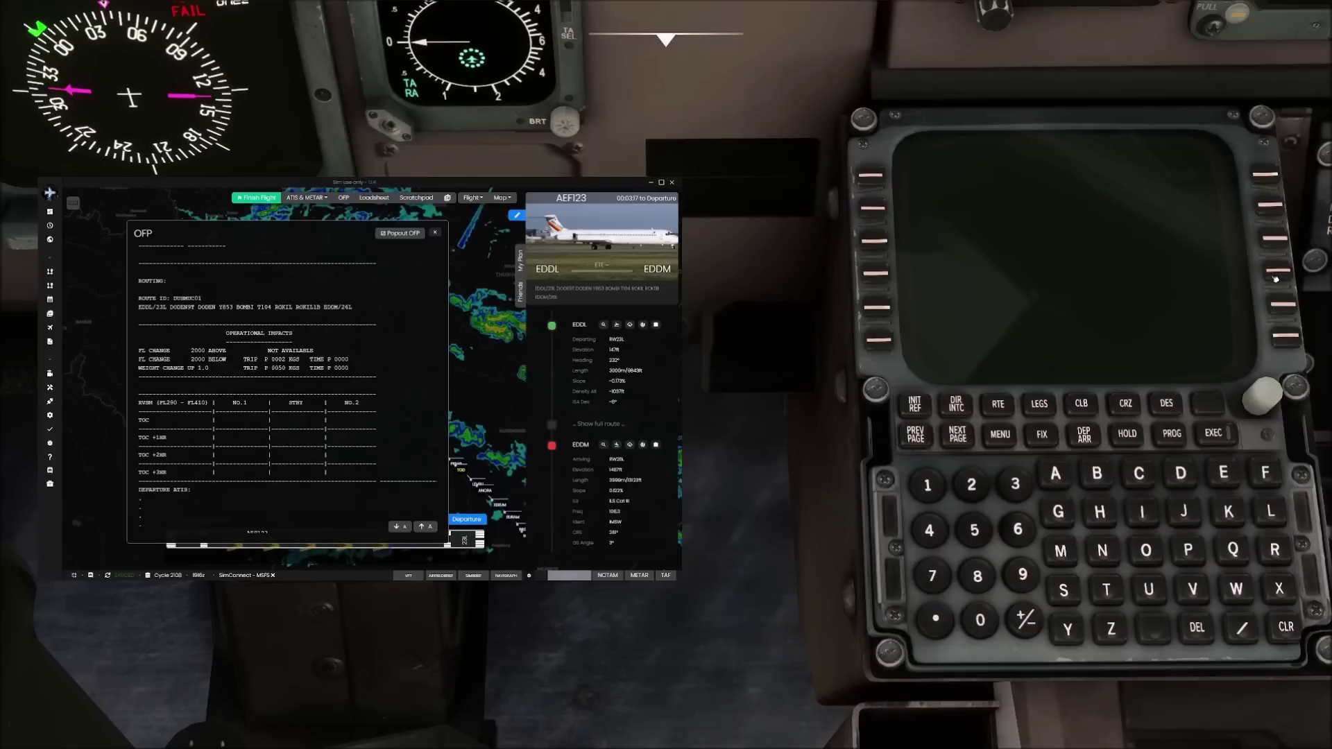
Step: Return to the route, activate it and open the performance initialization page
{"action": "left_click", "coordinate": [1295, 341]}
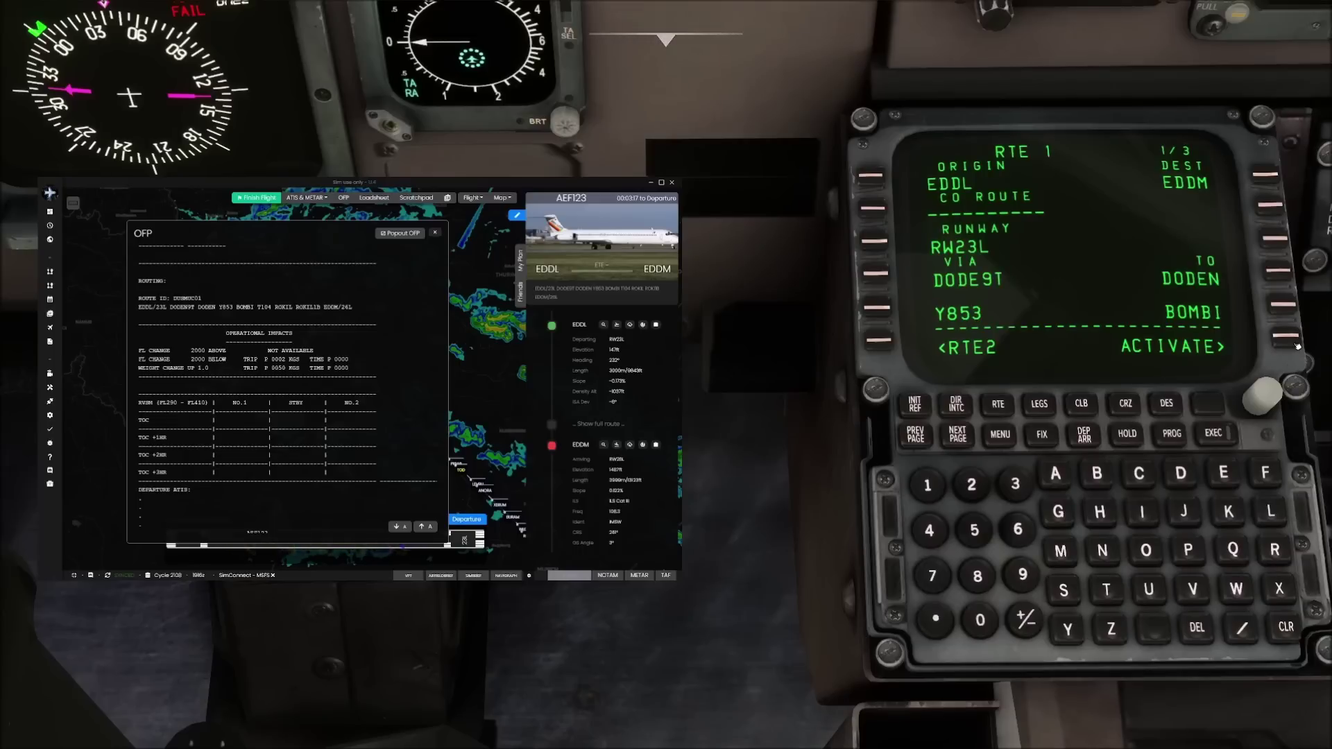
{"action": "left_click", "coordinate": [1292, 340]}
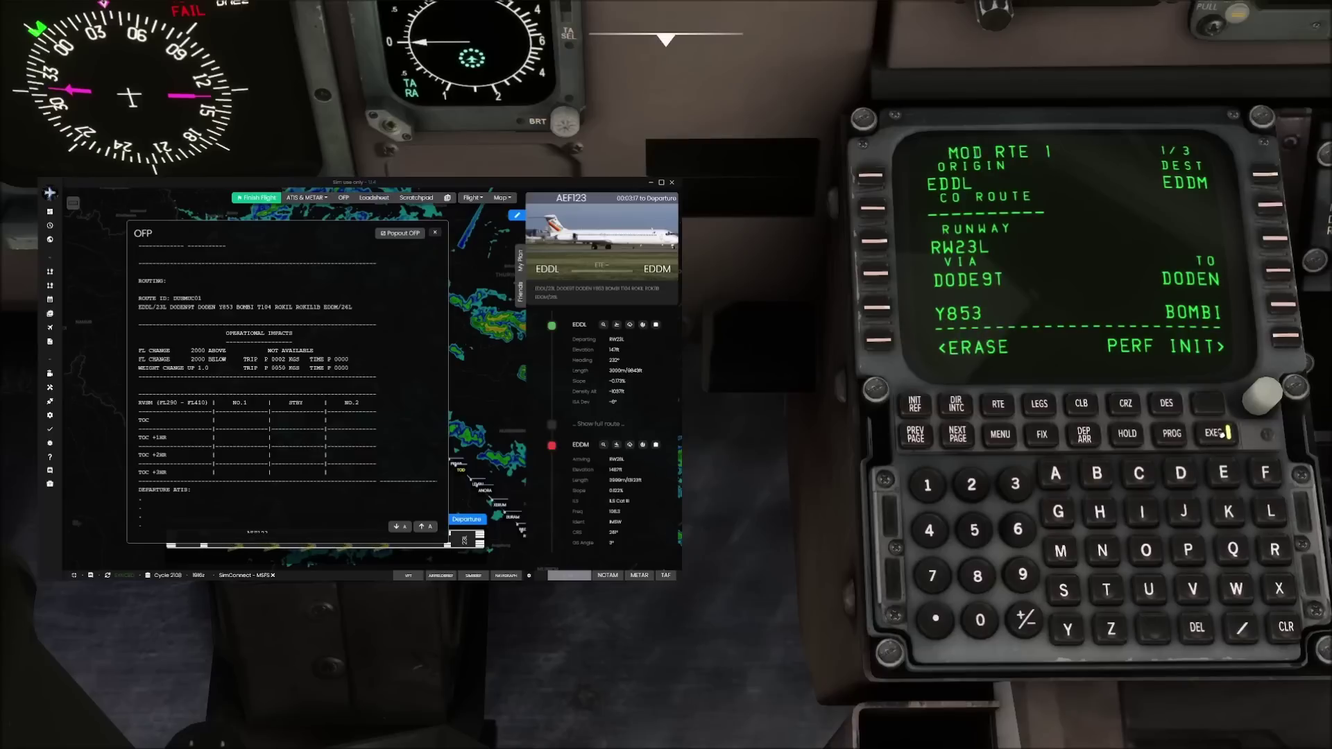
{"action": "left_click", "coordinate": [1283, 343]}
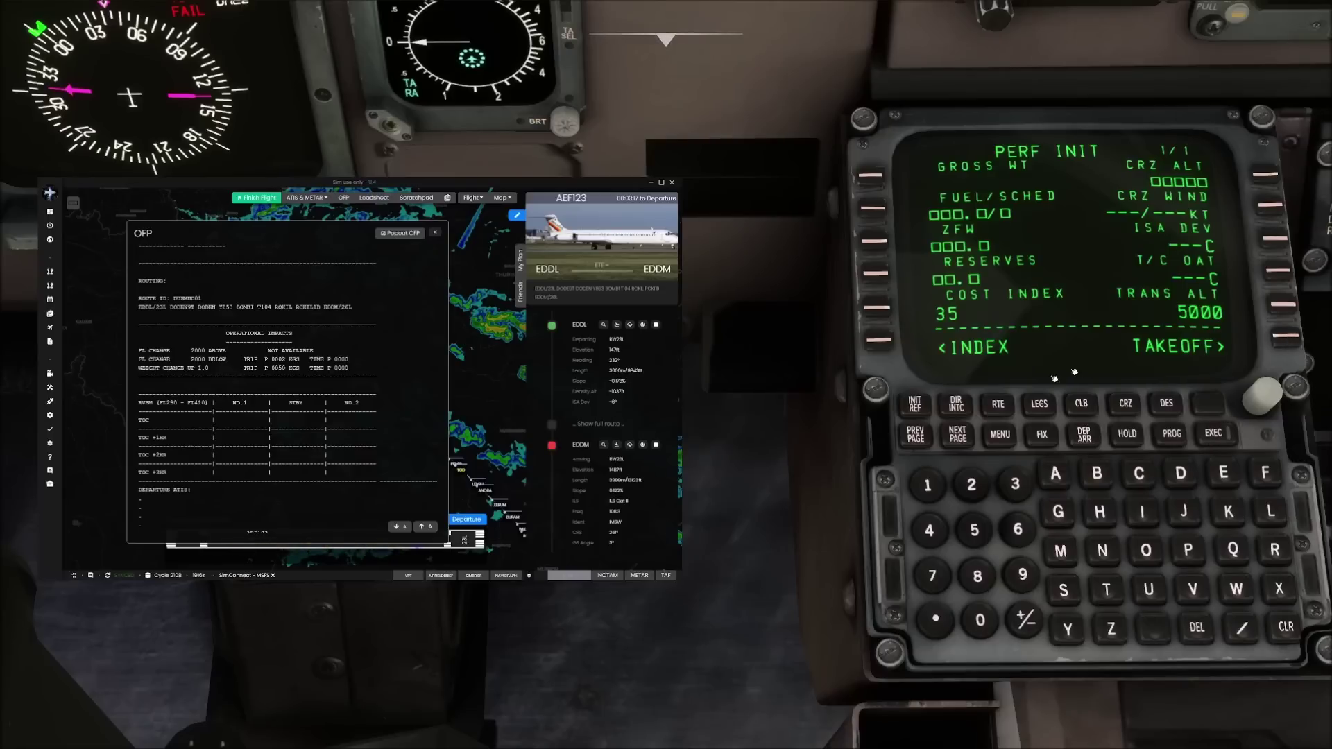
Step: Look up the planned reserves in the OFP and set the reserves to 3.7
{"action": "scroll", "coordinate": [285, 388], "scroll_direction": "down", "scroll_amount": 10}
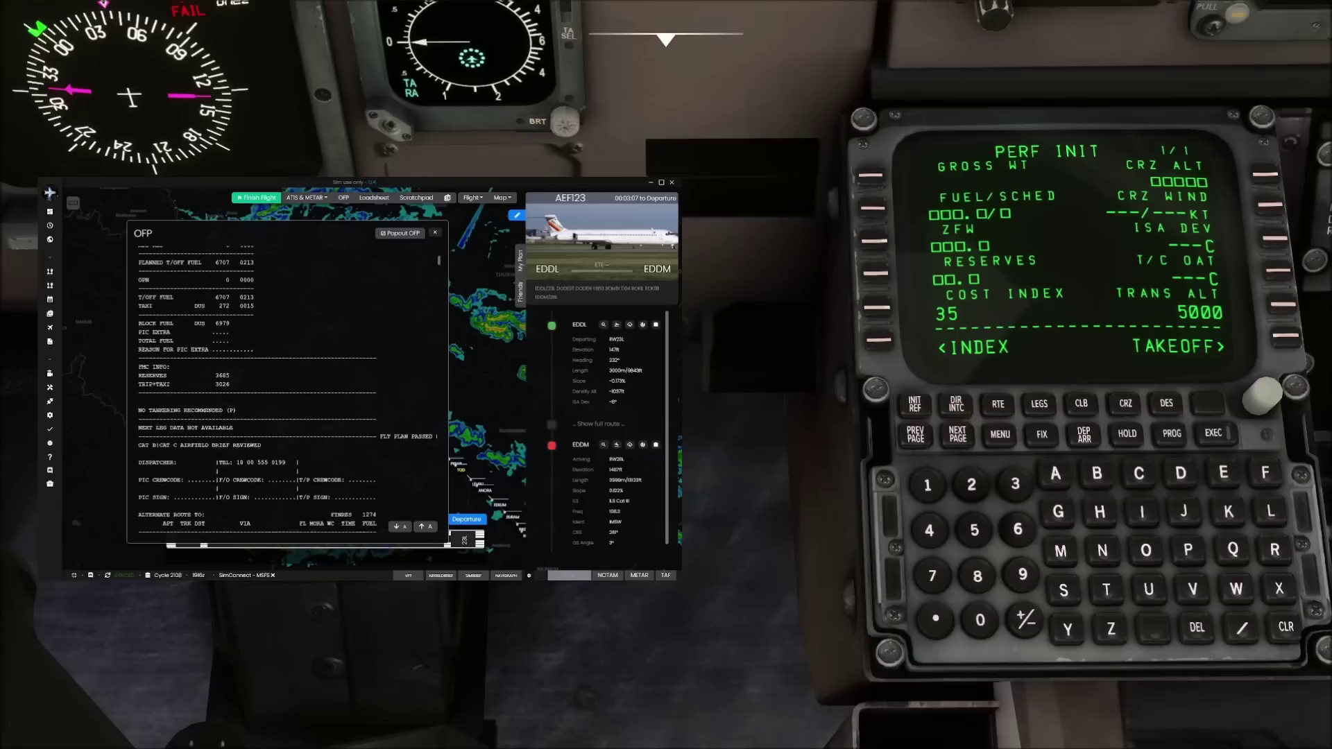
{"action": "scroll", "coordinate": [285, 389], "scroll_direction": "up", "scroll_amount": 4}
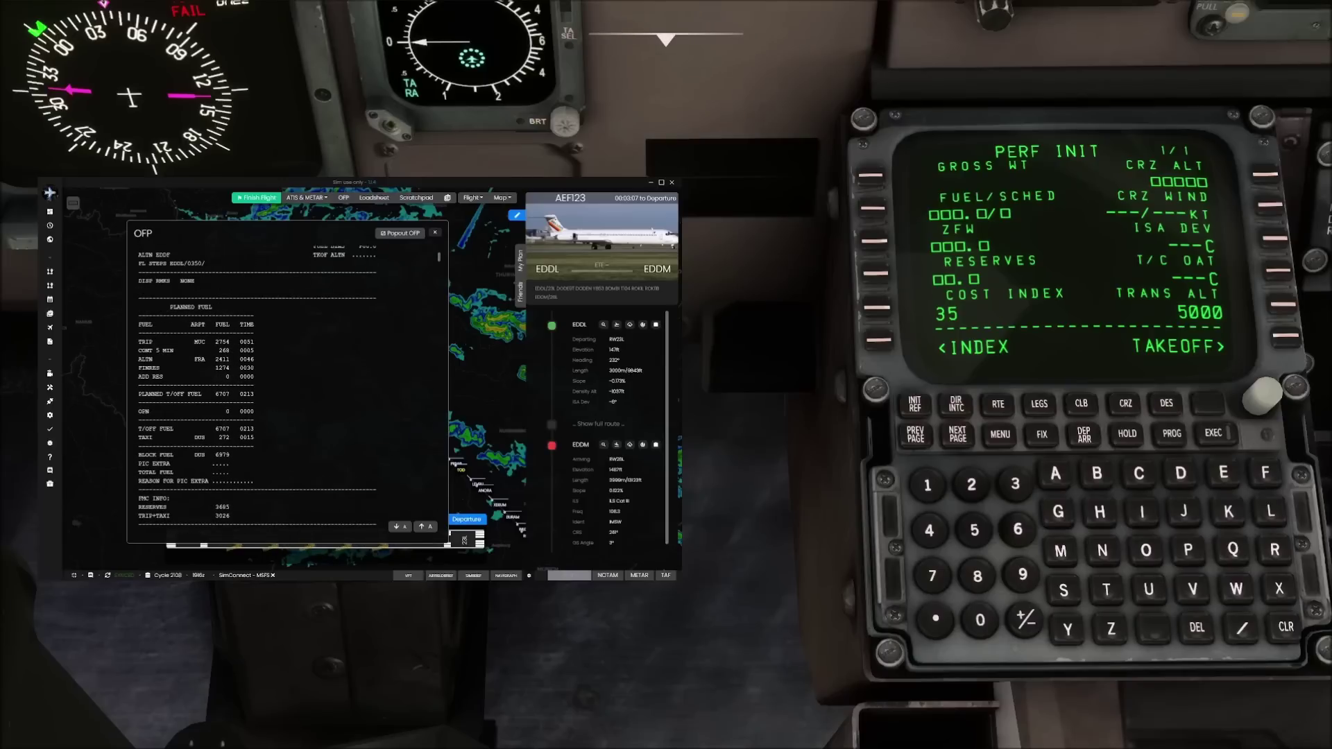
{"action": "left_click", "coordinate": [1014, 485]}
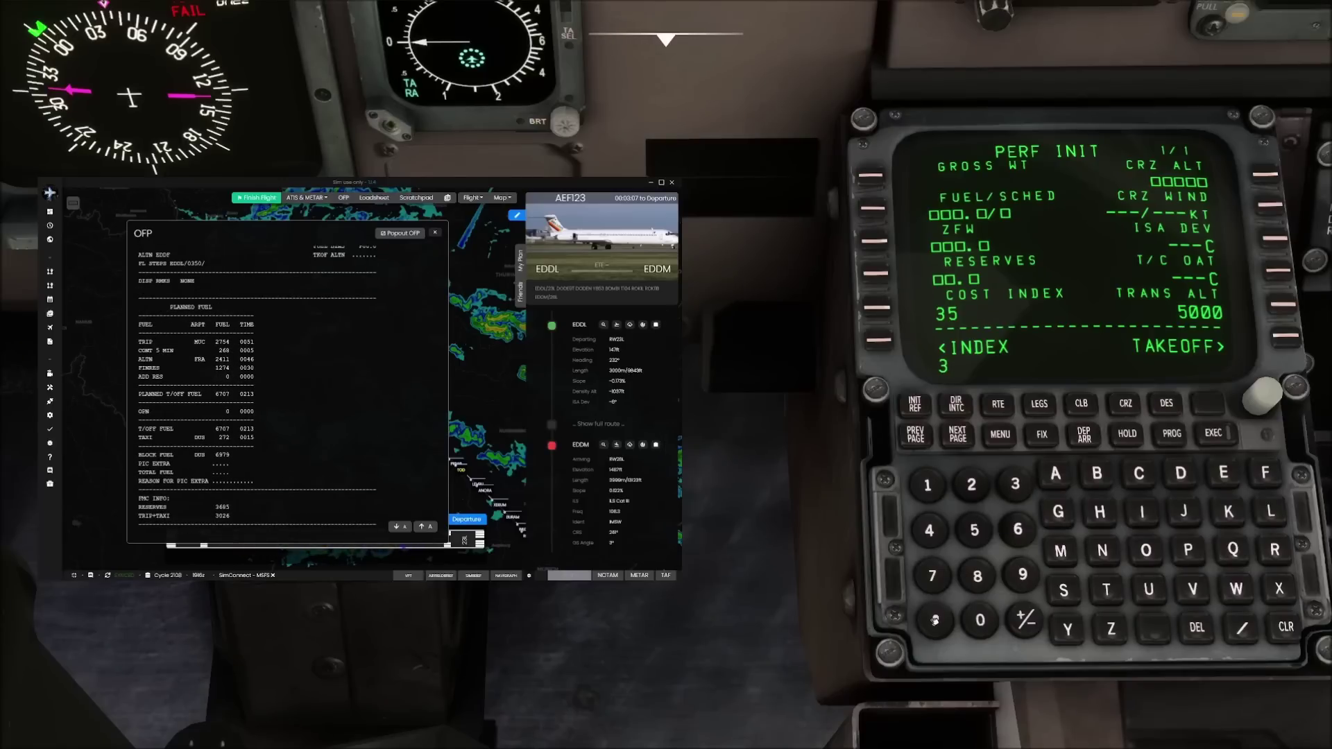
{"action": "left_click", "coordinate": [935, 620]}
{"action": "left_click", "coordinate": [933, 576]}
{"action": "left_click", "coordinate": [877, 274]}
Step: Look up the estimated zero fuel weight in the OFP and set the ZFW to 52.3
{"action": "scroll", "coordinate": [284, 389], "scroll_direction": "up", "scroll_amount": 4}
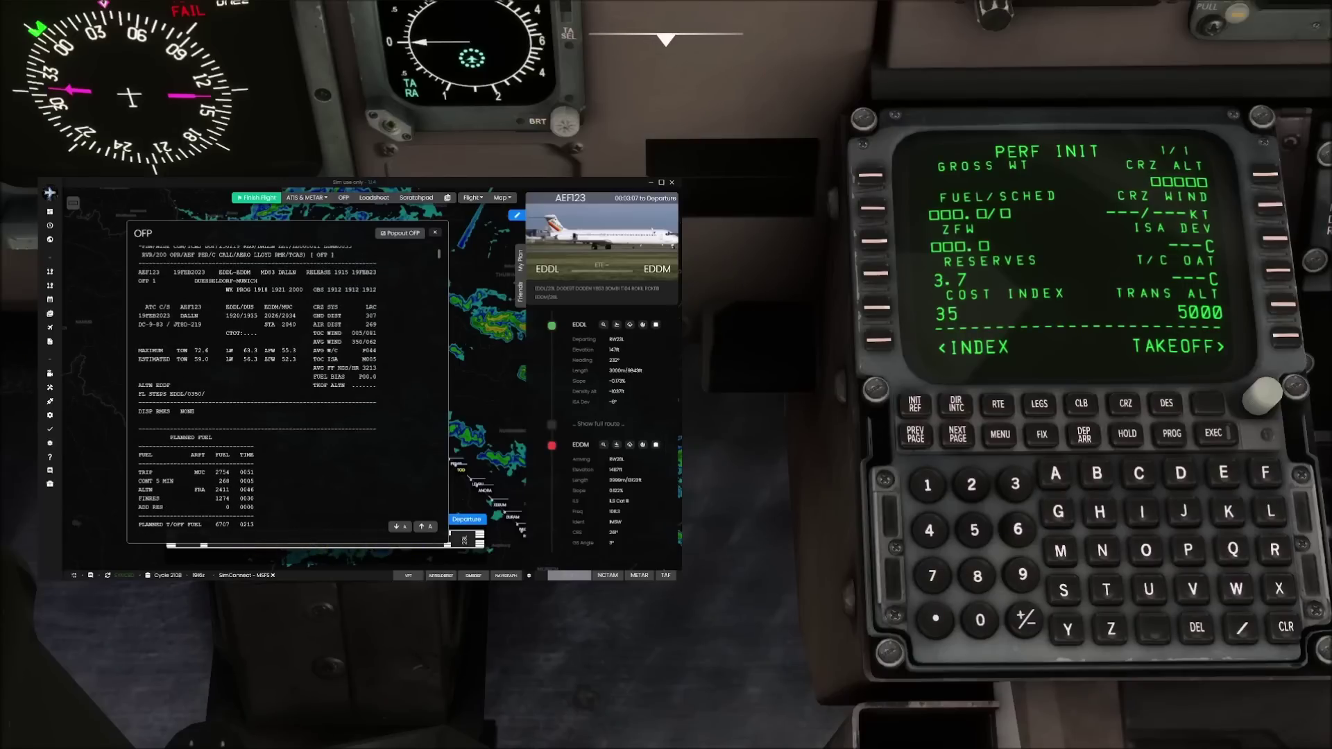
{"action": "left_click", "coordinate": [975, 531]}
{"action": "left_click", "coordinate": [971, 484]}
{"action": "left_click", "coordinate": [935, 618]}
{"action": "left_click", "coordinate": [1015, 484]}
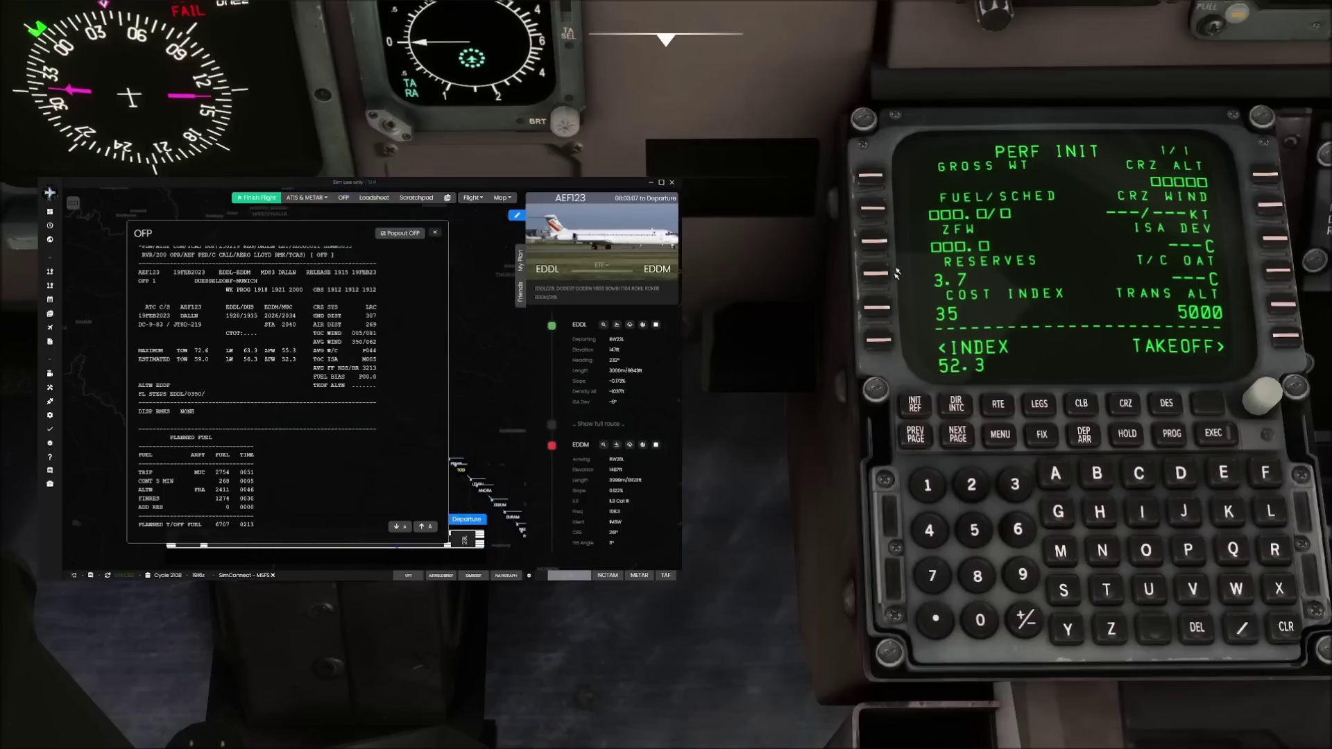
{"action": "left_click", "coordinate": [875, 241]}
Step: Check the block fuel in the OFP and set the fuel and schedule entry to 7/A
{"action": "scroll", "coordinate": [285, 389], "scroll_direction": "down", "scroll_amount": 3}
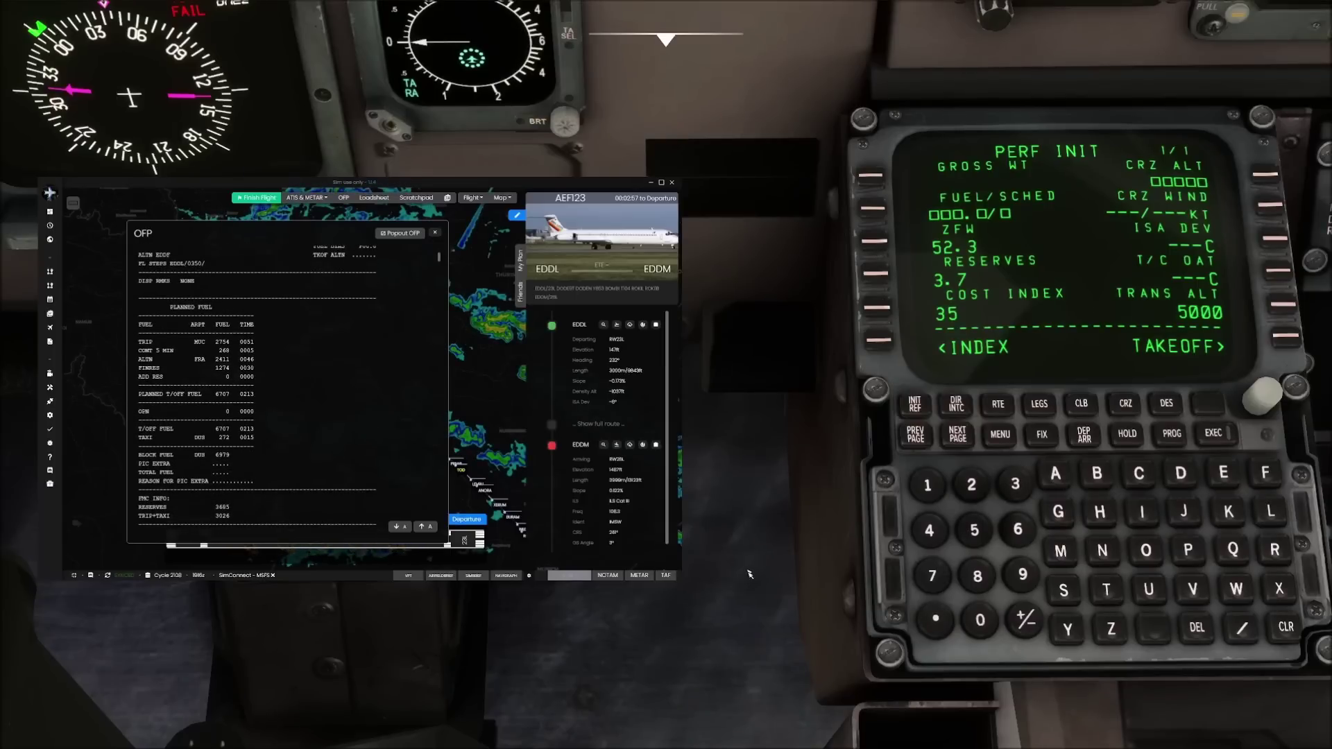
{"action": "left_click", "coordinate": [933, 577]}
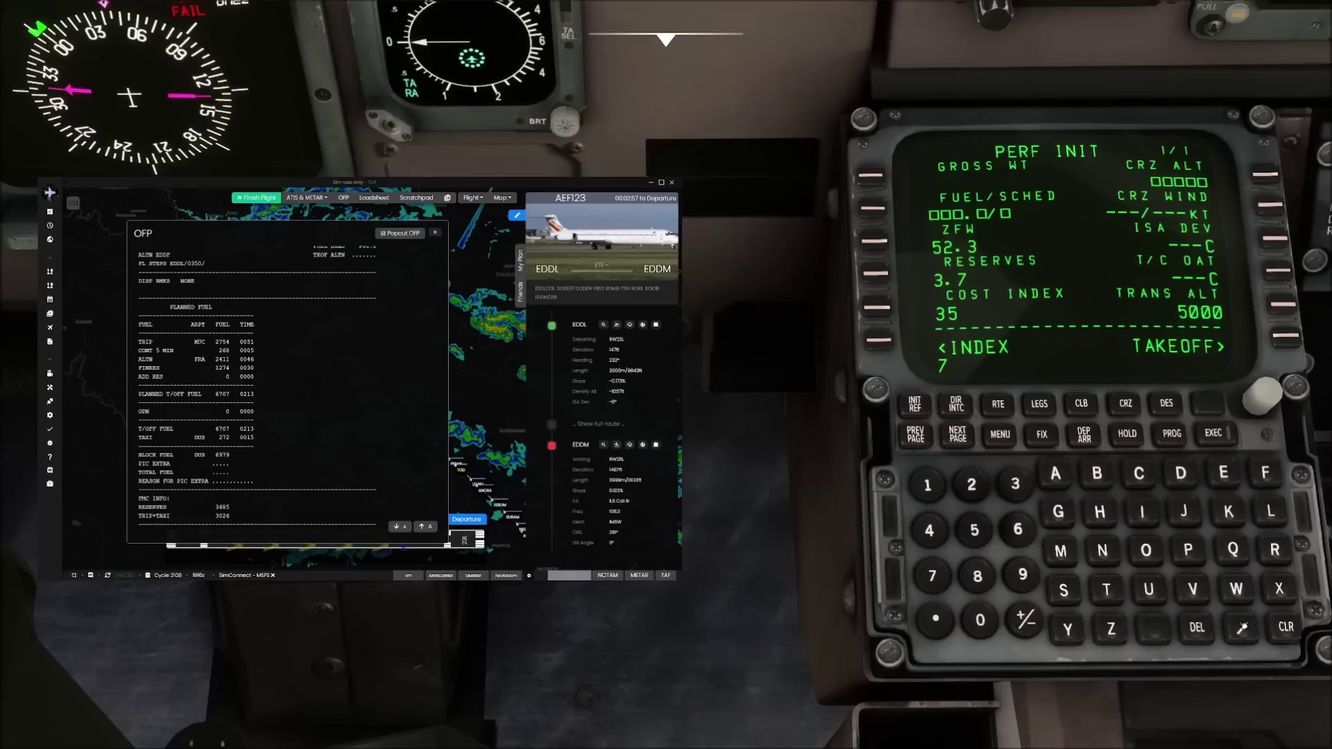
{"action": "left_click", "coordinate": [1242, 628]}
{"action": "left_click", "coordinate": [1055, 473]}
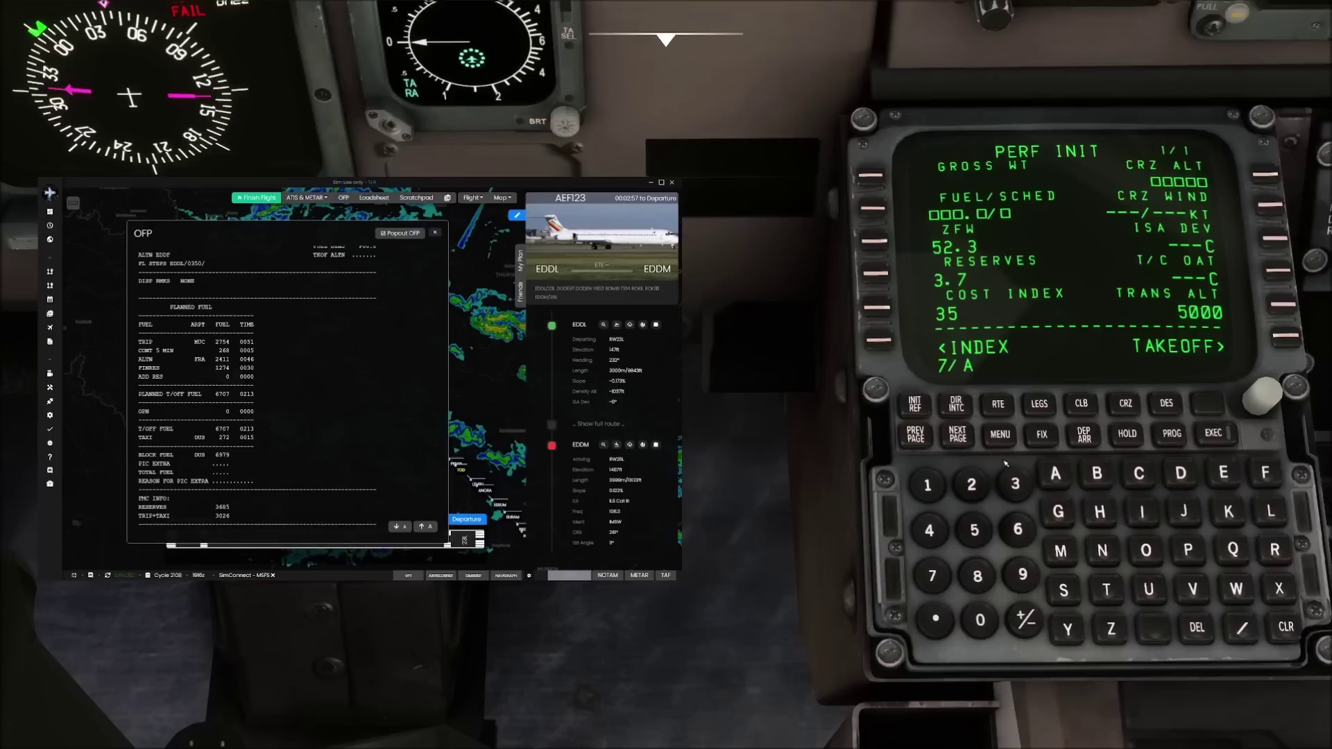
{"action": "left_click", "coordinate": [875, 209]}
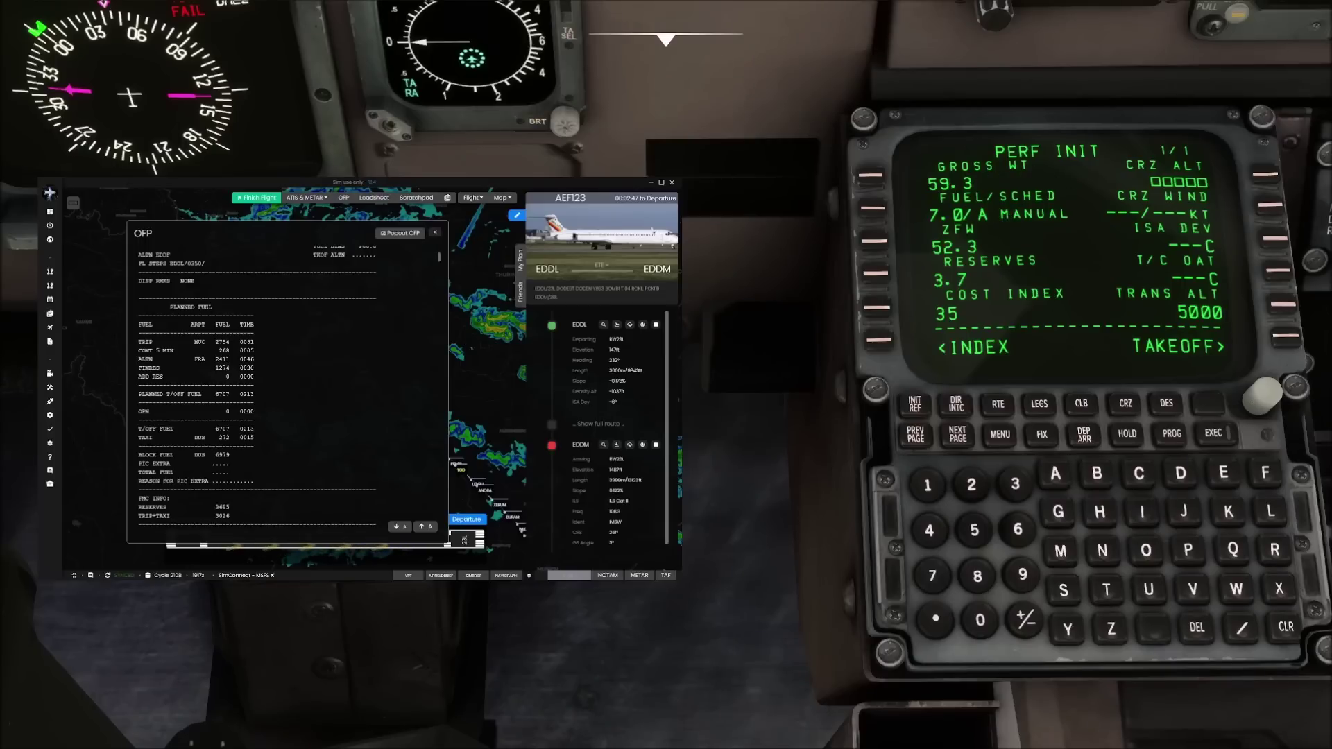
Step: Set the cruise altitude to FL350 as planned in the OFP and clear the scratchpad message
{"action": "scroll", "coordinate": [277, 382], "scroll_direction": "up", "scroll_amount": 1}
{"action": "type", "text": "350"}
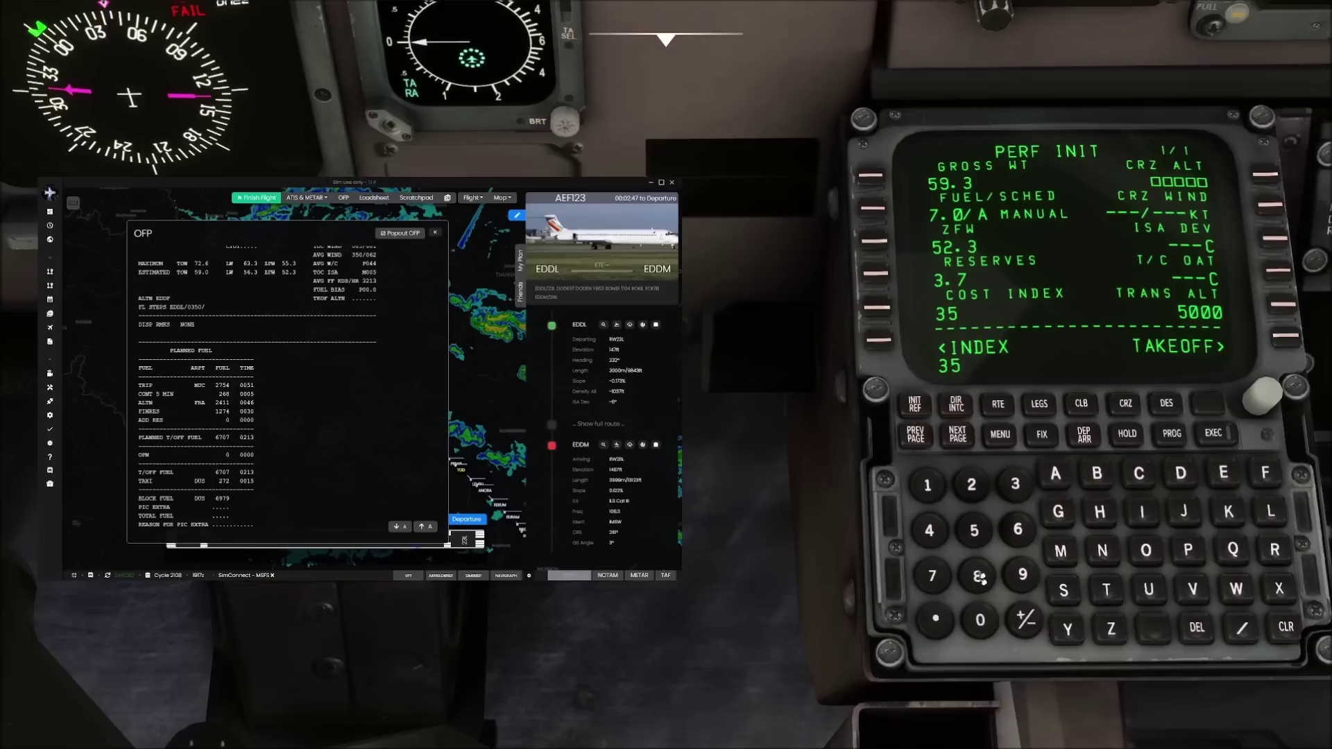
{"action": "left_click", "coordinate": [1265, 174]}
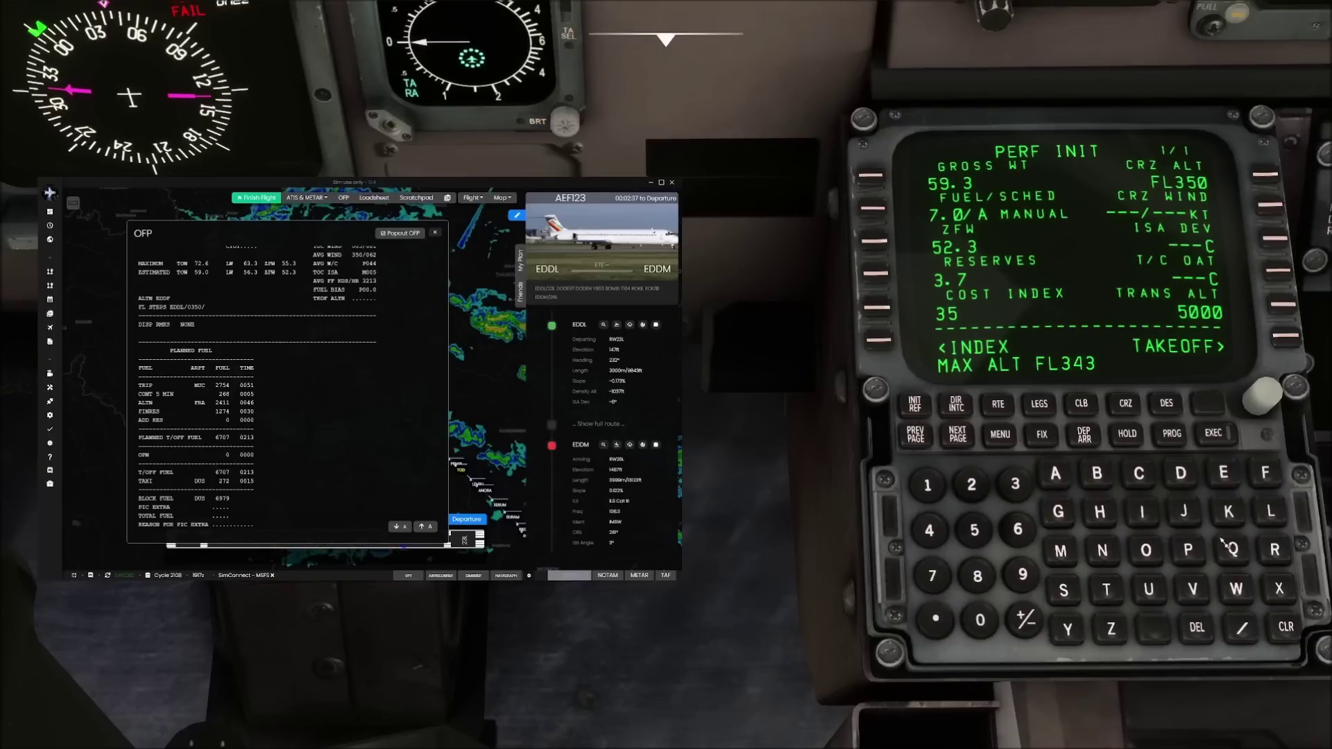
{"action": "key", "text": "BackSpace"}
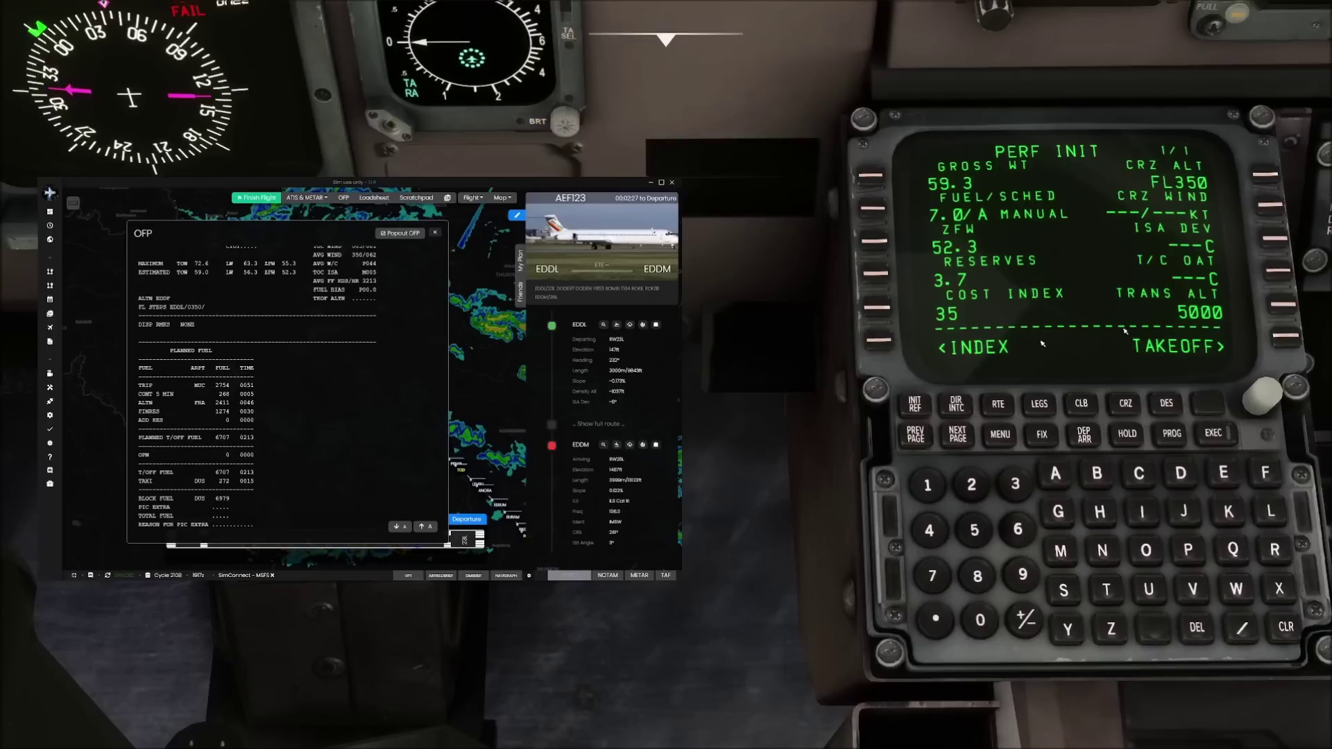
Step: Open the takeoff reference, arm the flex takeoff thrust rating and set the assumed temperature to 55 °C
{"action": "left_click", "coordinate": [1288, 343]}
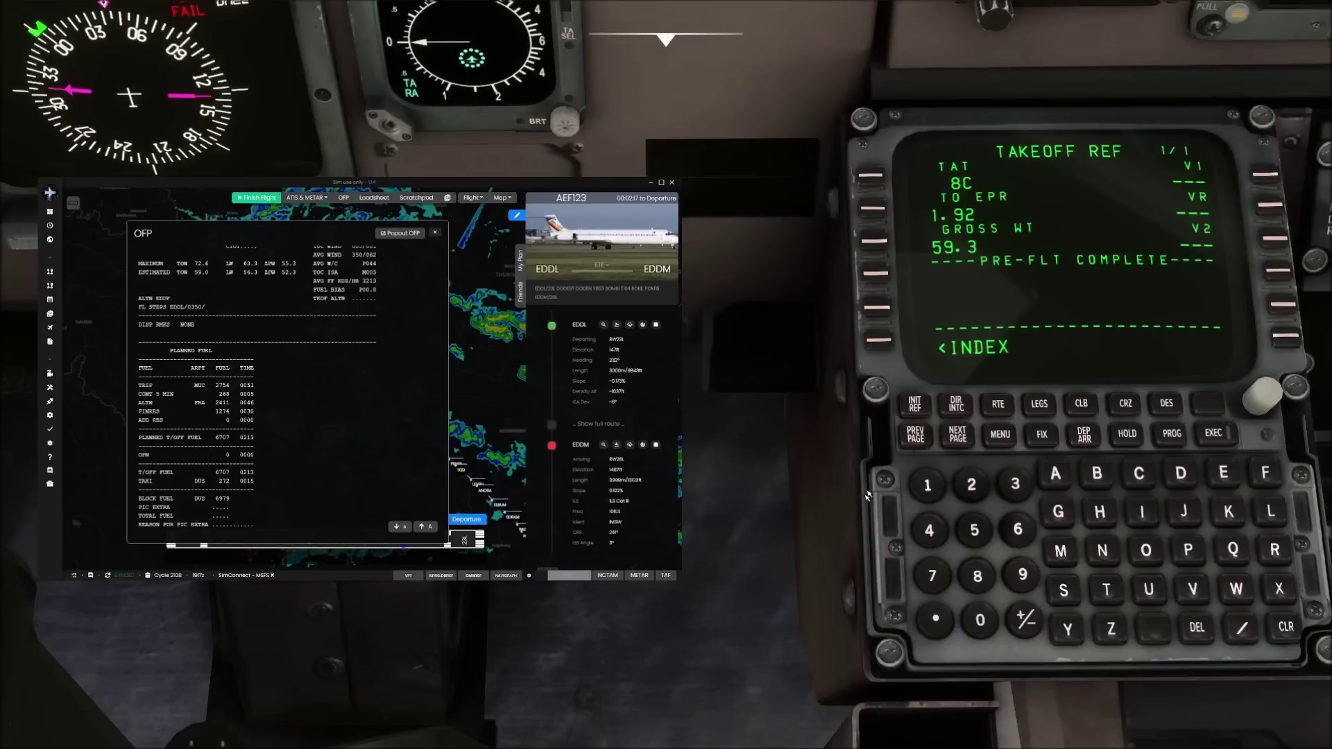
{"action": "key", "text": "alt+2"}
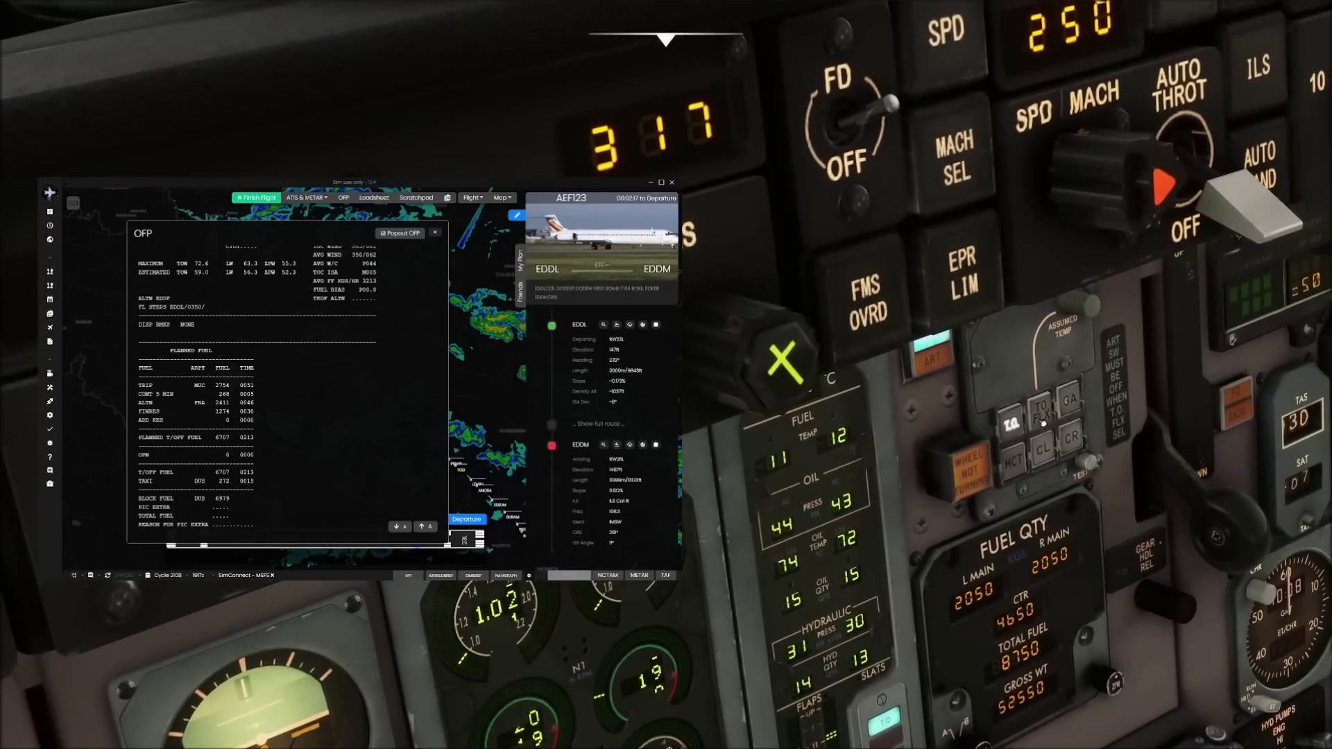
{"action": "left_click", "coordinate": [1041, 409]}
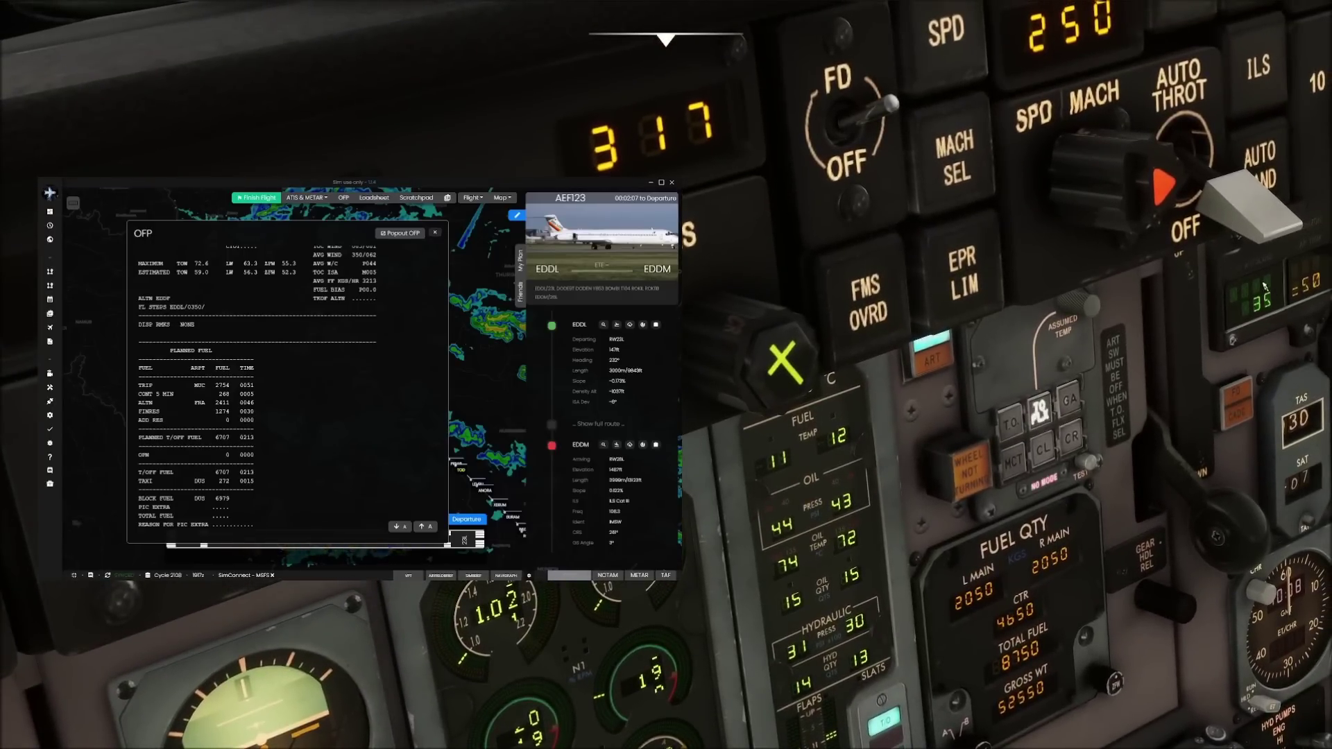
{"action": "scroll", "coordinate": [1082, 318], "scroll_direction": "up", "scroll_amount": 4}
{"action": "scroll", "coordinate": [1086, 313], "scroll_direction": "up", "scroll_amount": 8}
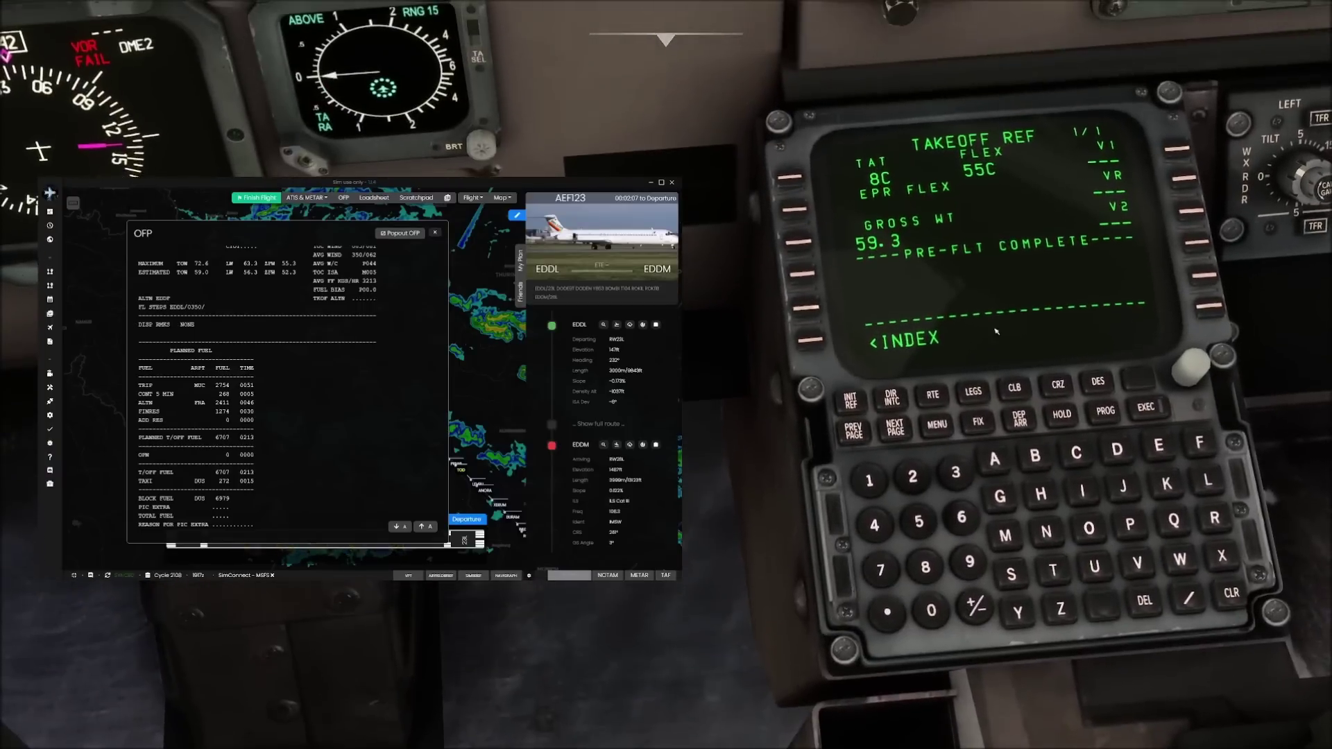
Step: Set both V1 and VR to 135 on the takeoff reference page
{"action": "left_click", "coordinate": [869, 483]}
{"action": "left_click", "coordinate": [957, 476]}
{"action": "left_click", "coordinate": [919, 525]}
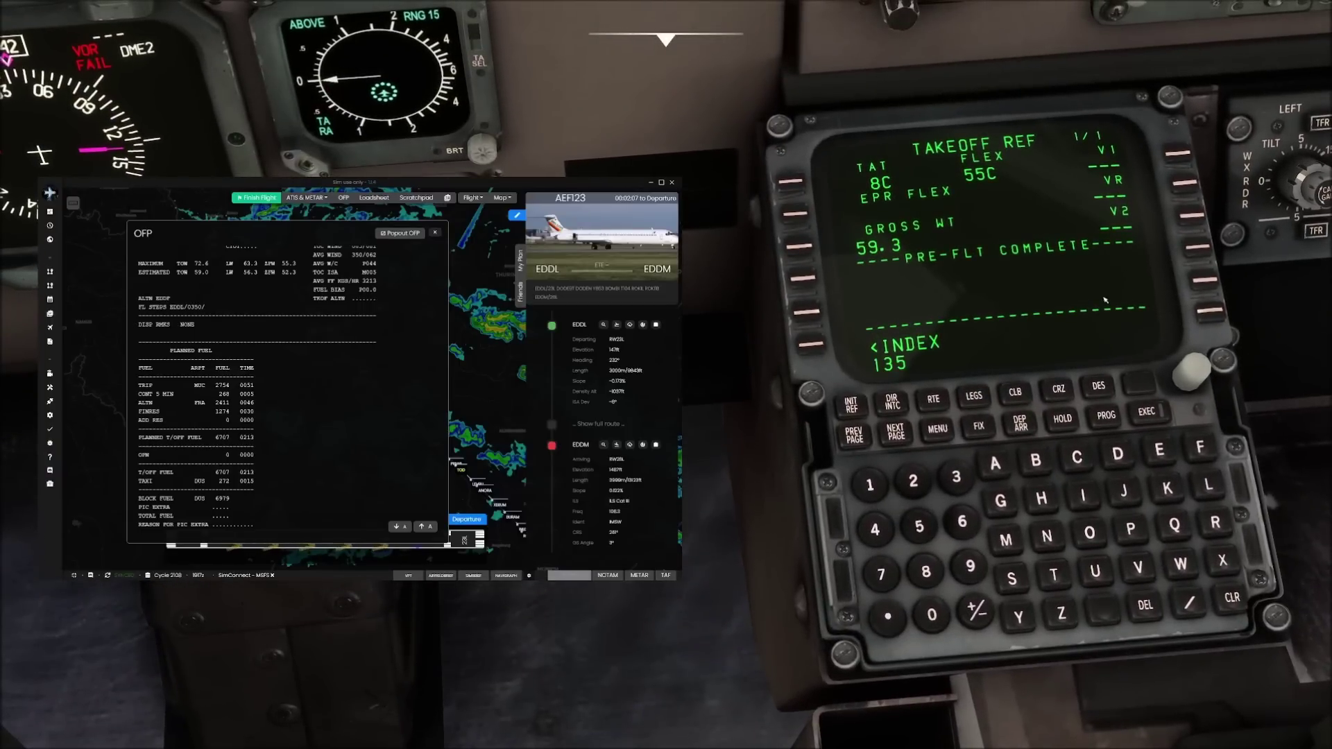
{"action": "left_click", "coordinate": [1178, 153]}
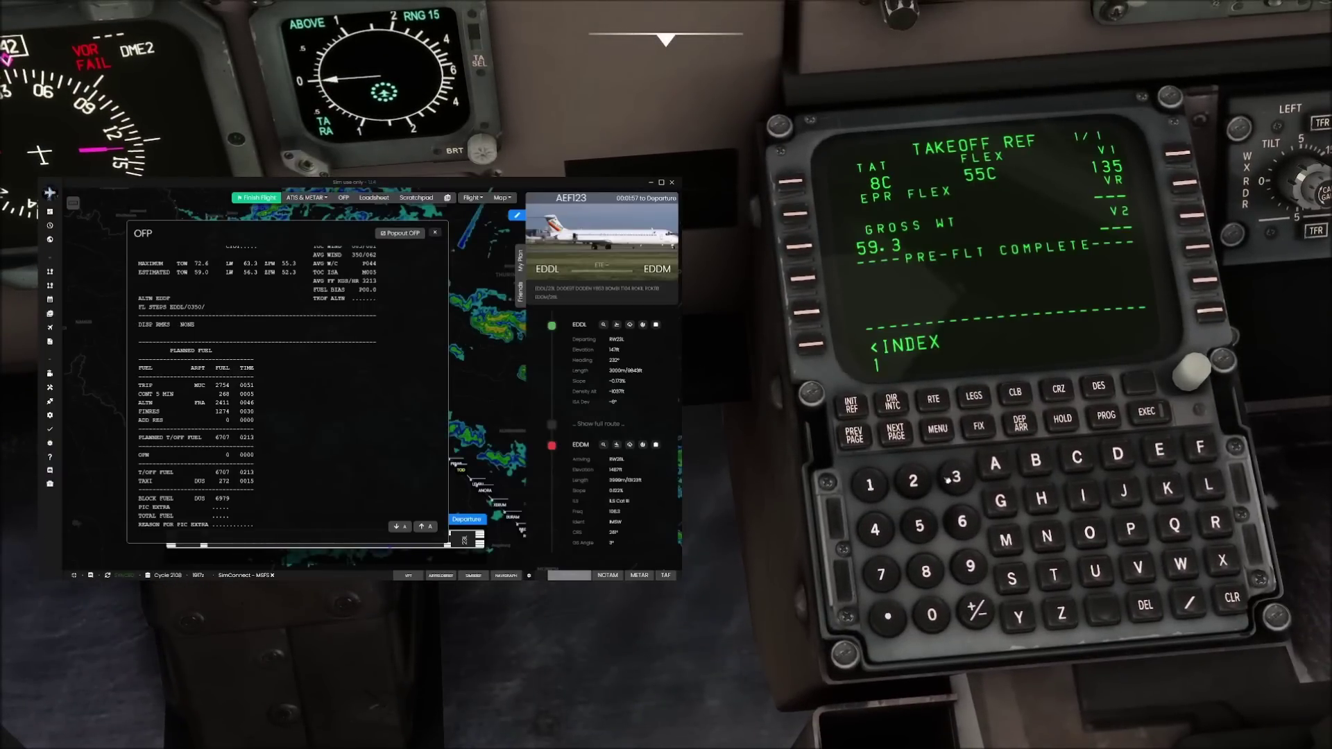
{"action": "left_click", "coordinate": [869, 484]}
{"action": "left_click", "coordinate": [956, 476]}
{"action": "left_click", "coordinate": [919, 525]}
{"action": "left_click", "coordinate": [1194, 185]}
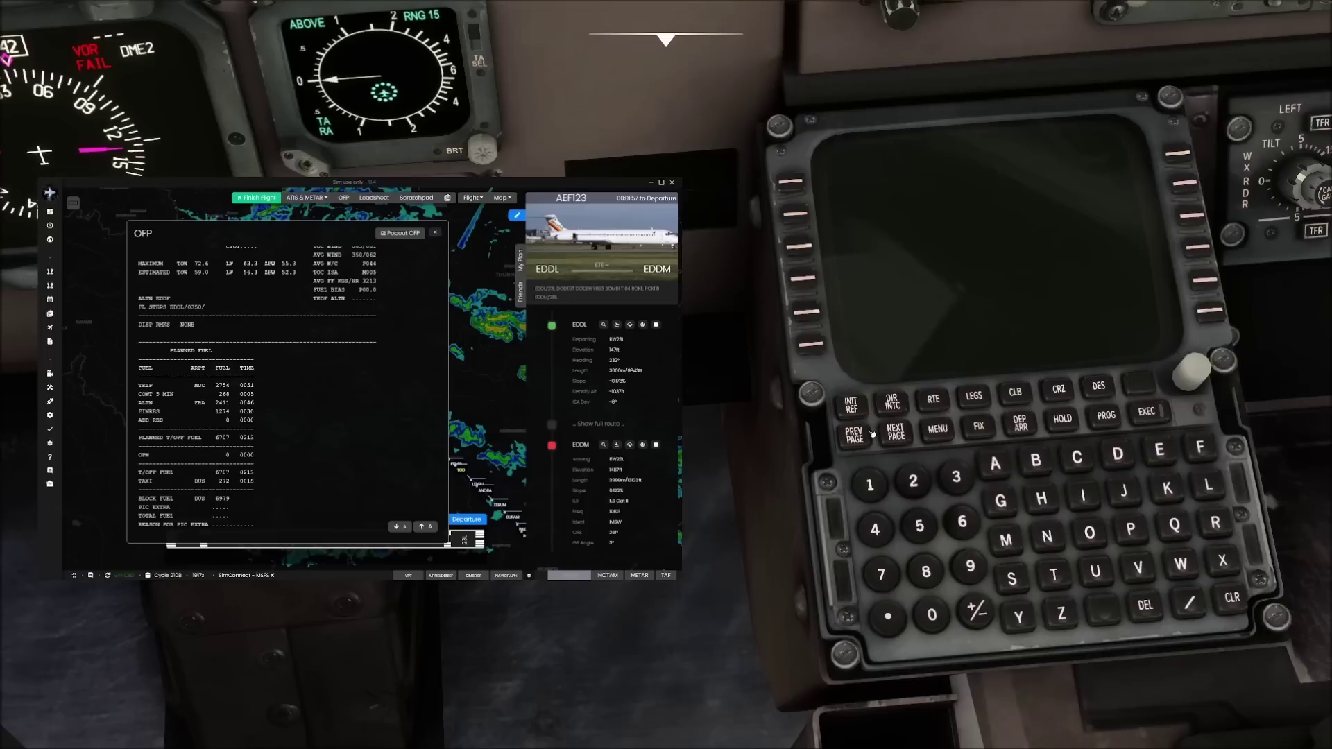
Step: Set V2 to 140 on the takeoff reference page
{"action": "left_click", "coordinate": [875, 530]}
{"action": "left_click", "coordinate": [932, 615]}
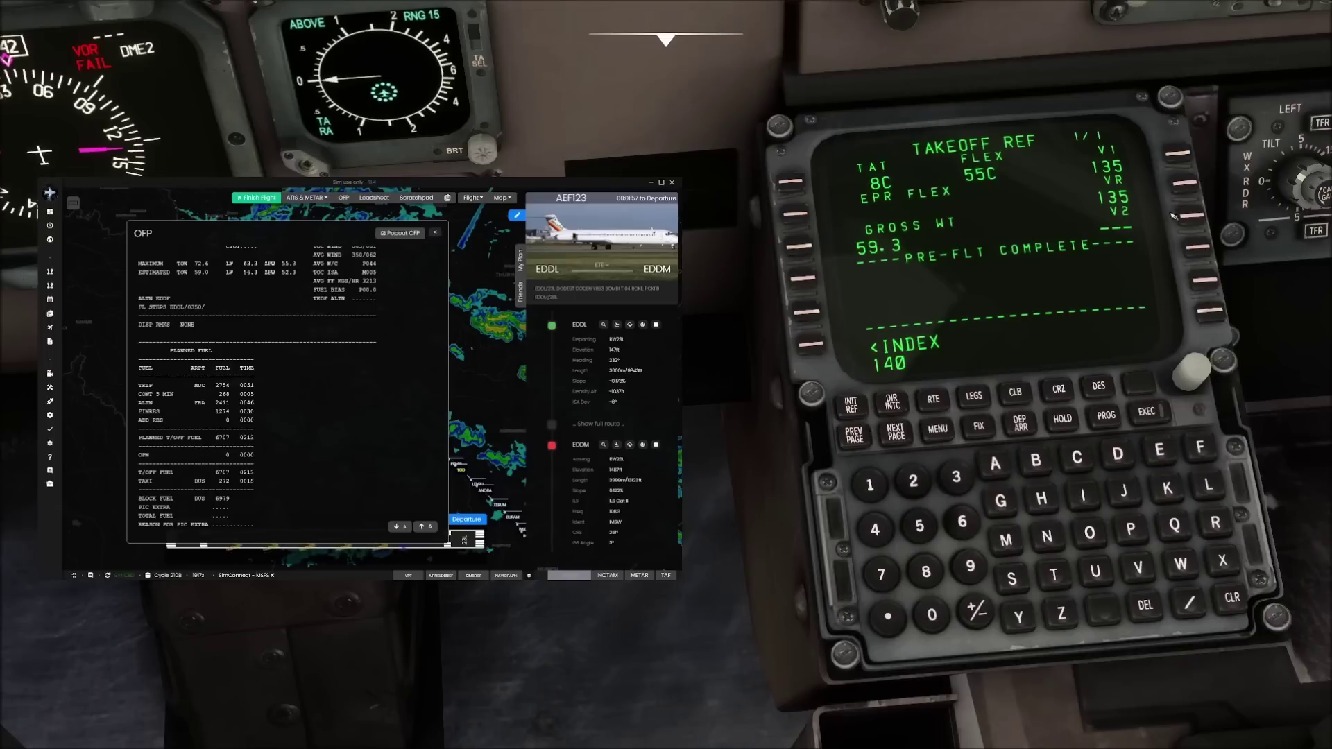
{"action": "left_click", "coordinate": [1192, 215]}
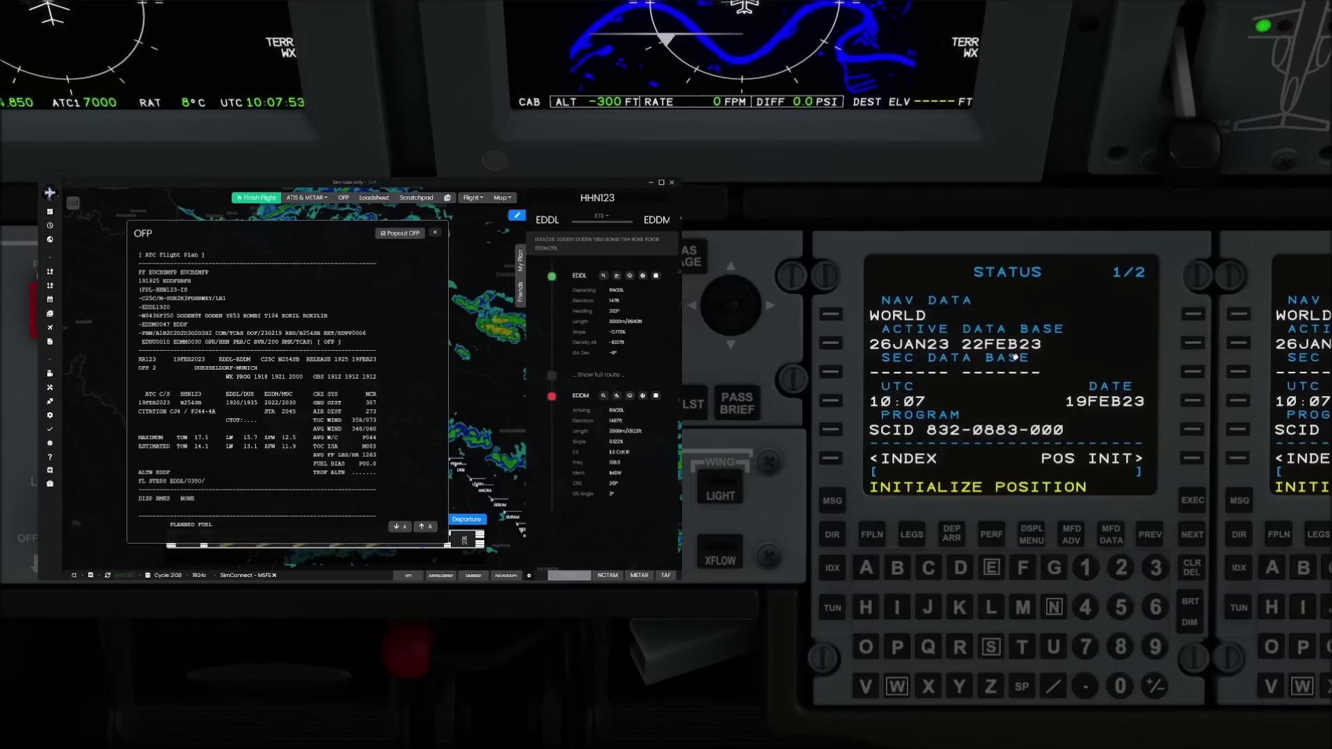
Step: Initialize the Citation CJ4's FMS position from the GNSS coordinates and open the flight plan page
{"action": "left_click", "coordinate": [1191, 460]}
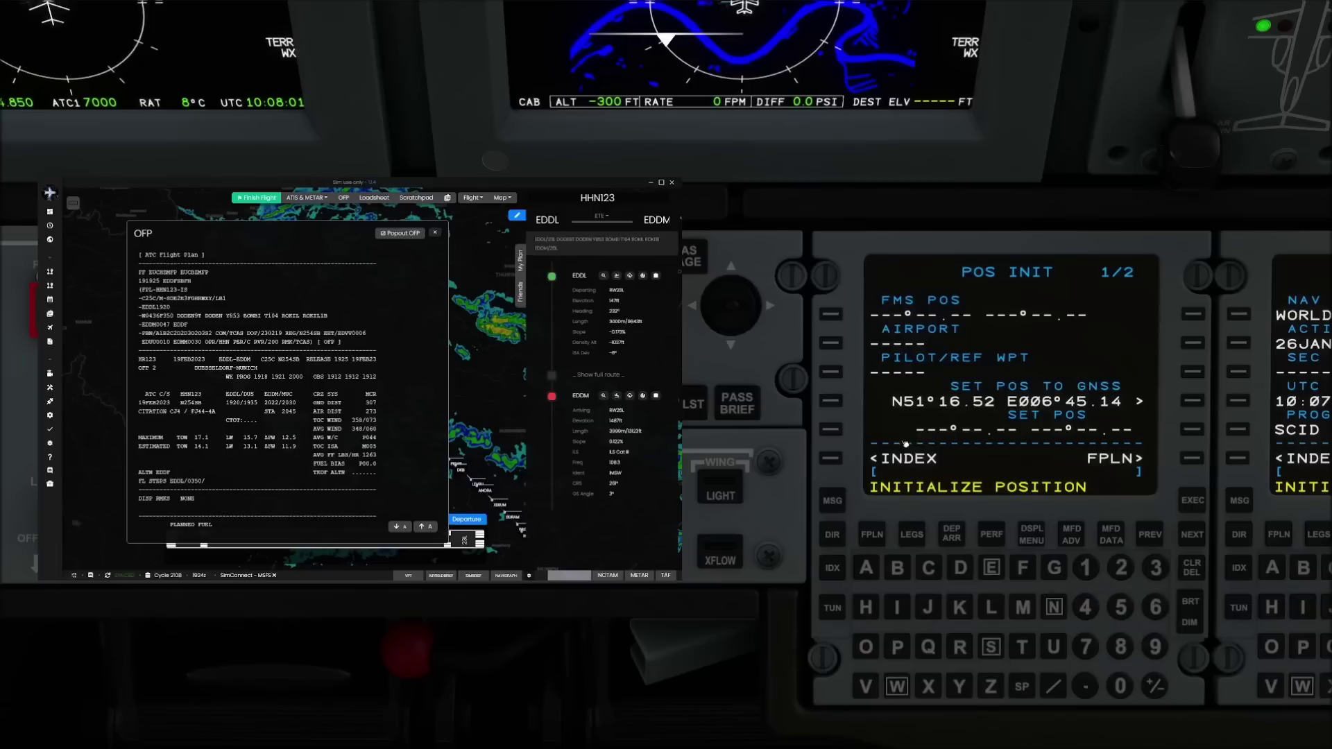
{"action": "left_click", "coordinate": [1193, 401]}
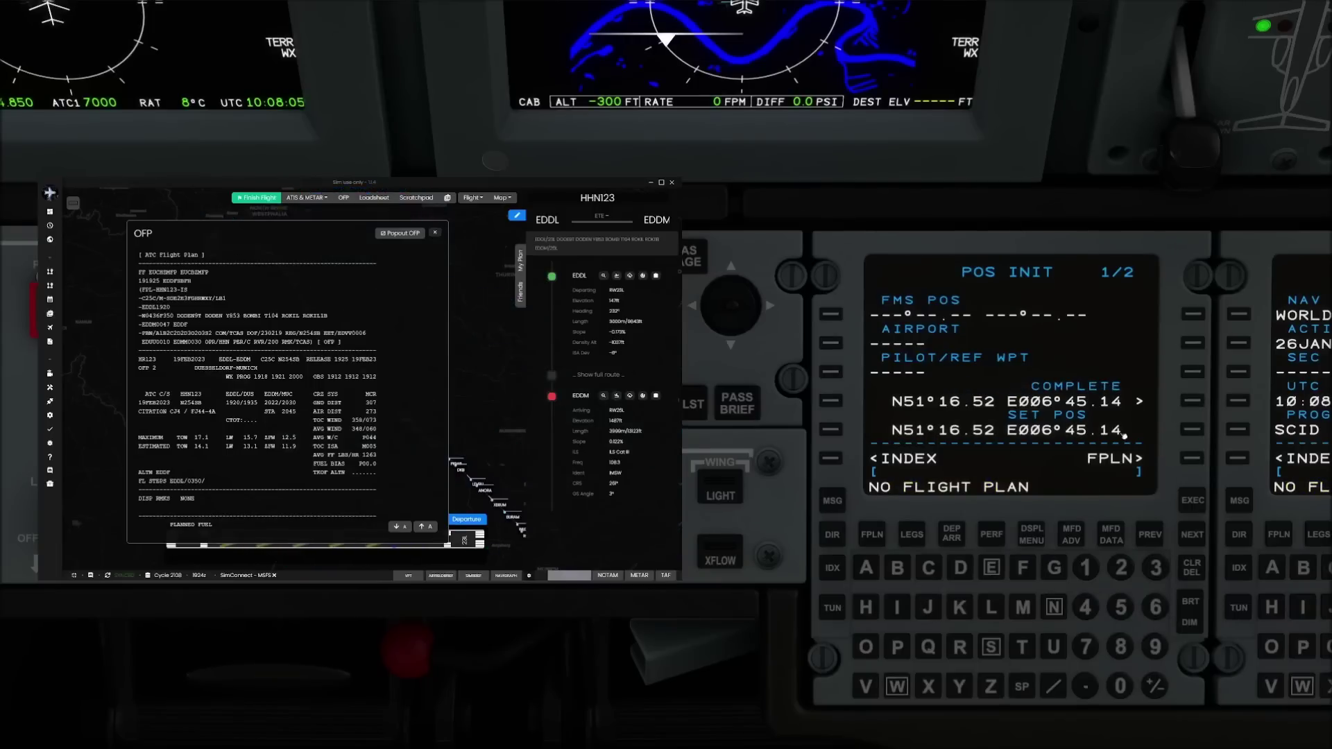
{"action": "left_click", "coordinate": [1194, 460]}
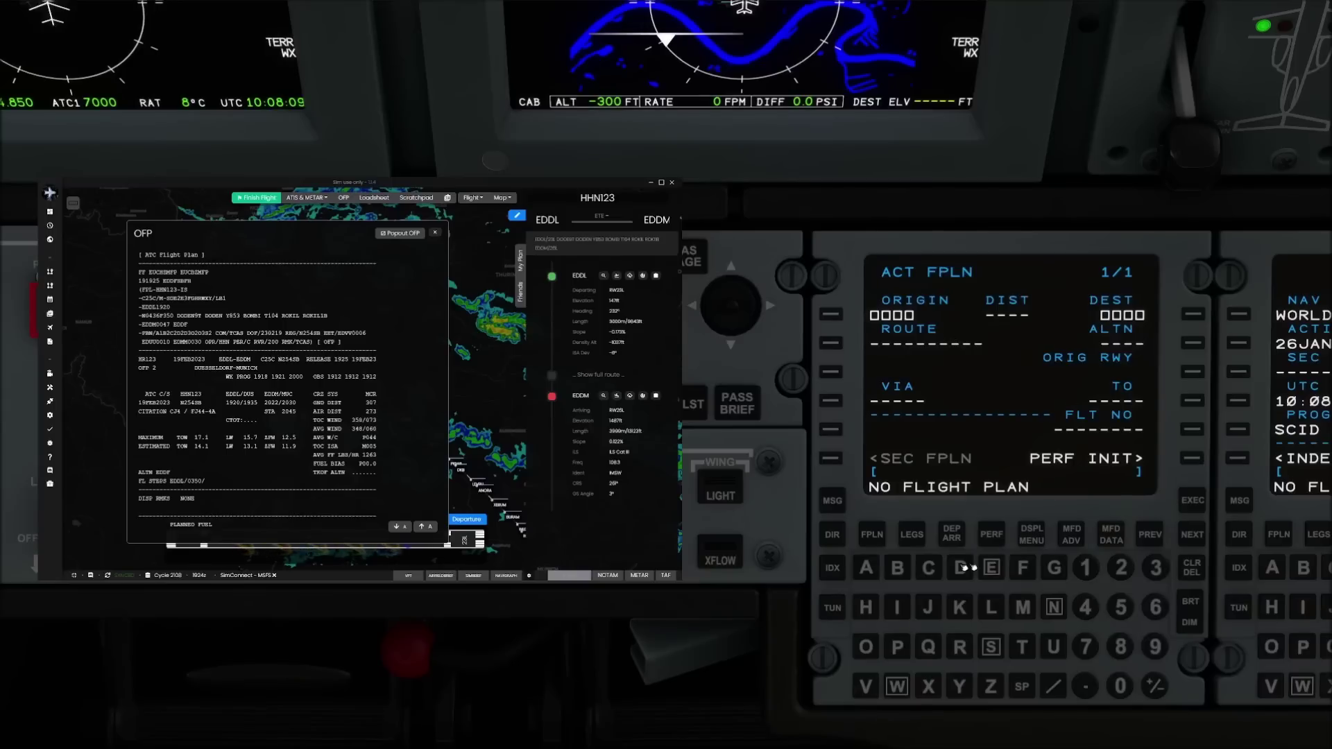
Step: Set the CJ4 flight plan's origin to EDDL and its destination to EDDM
{"action": "left_click", "coordinate": [991, 568]}
{"action": "left_click", "coordinate": [961, 567]}
{"action": "left_click", "coordinate": [961, 568]}
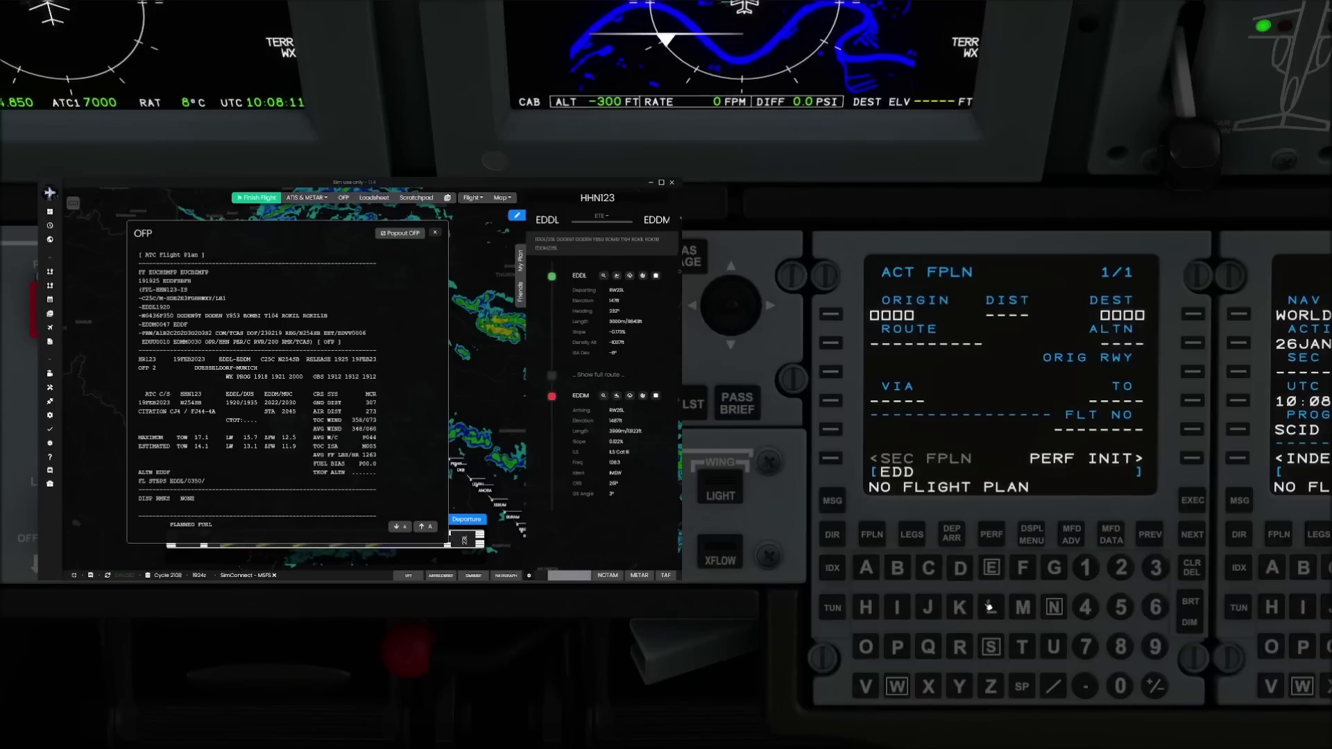
{"action": "left_click", "coordinate": [991, 607]}
{"action": "left_click", "coordinate": [832, 316]}
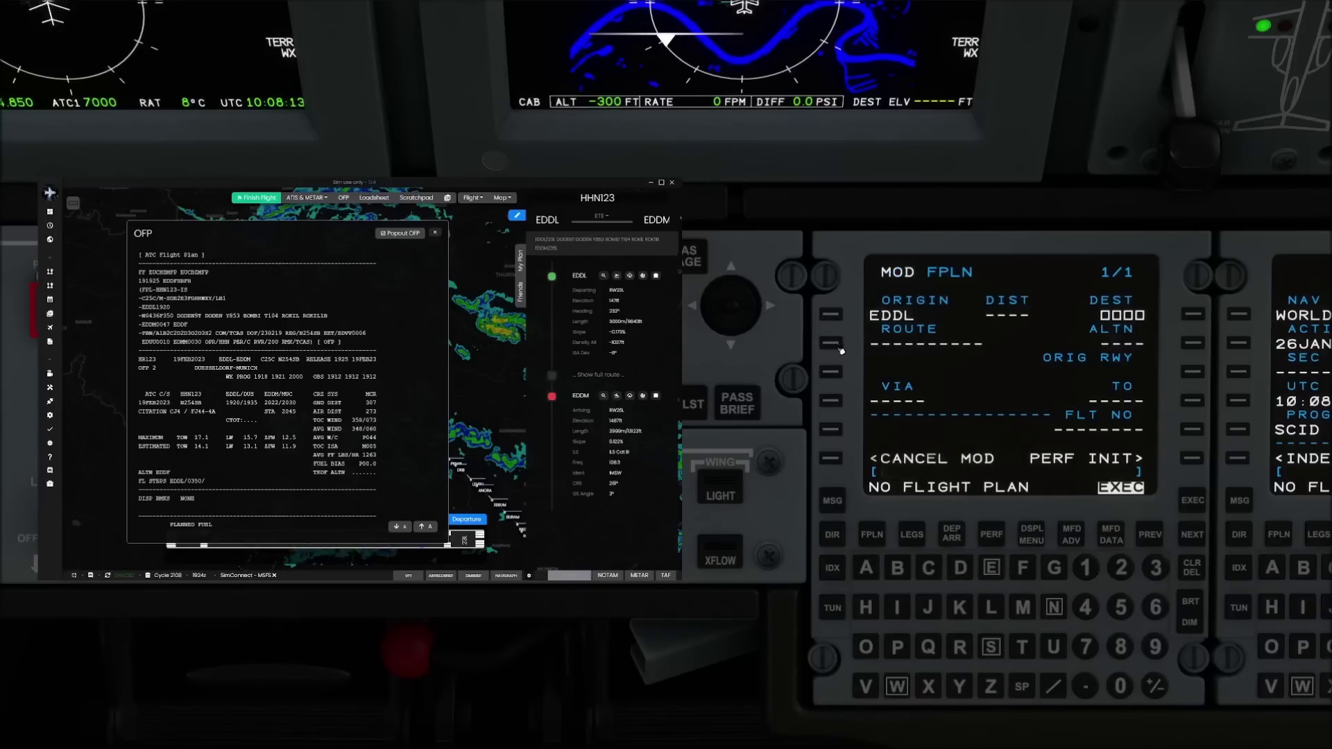
{"action": "left_click", "coordinate": [992, 568]}
{"action": "left_click", "coordinate": [959, 569]}
{"action": "left_click", "coordinate": [959, 568]}
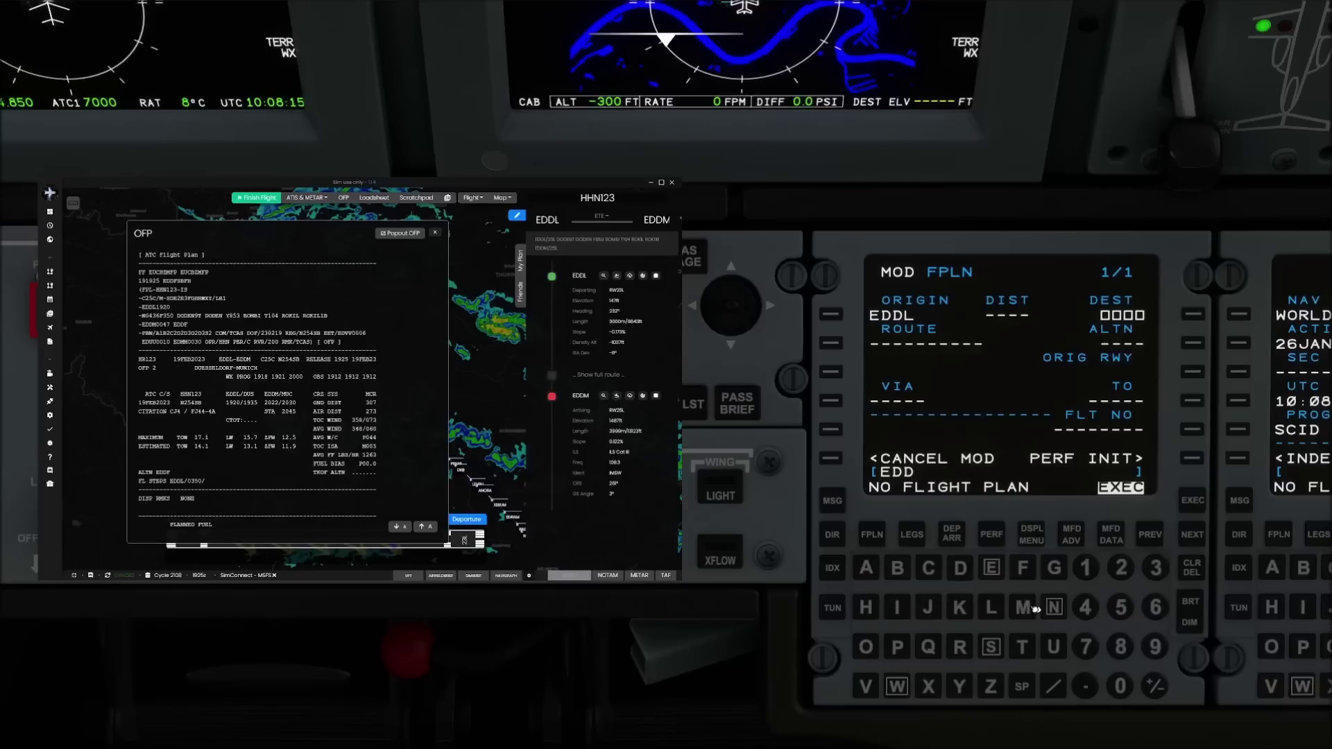
{"action": "left_click", "coordinate": [1024, 608]}
{"action": "left_click", "coordinate": [1193, 315]}
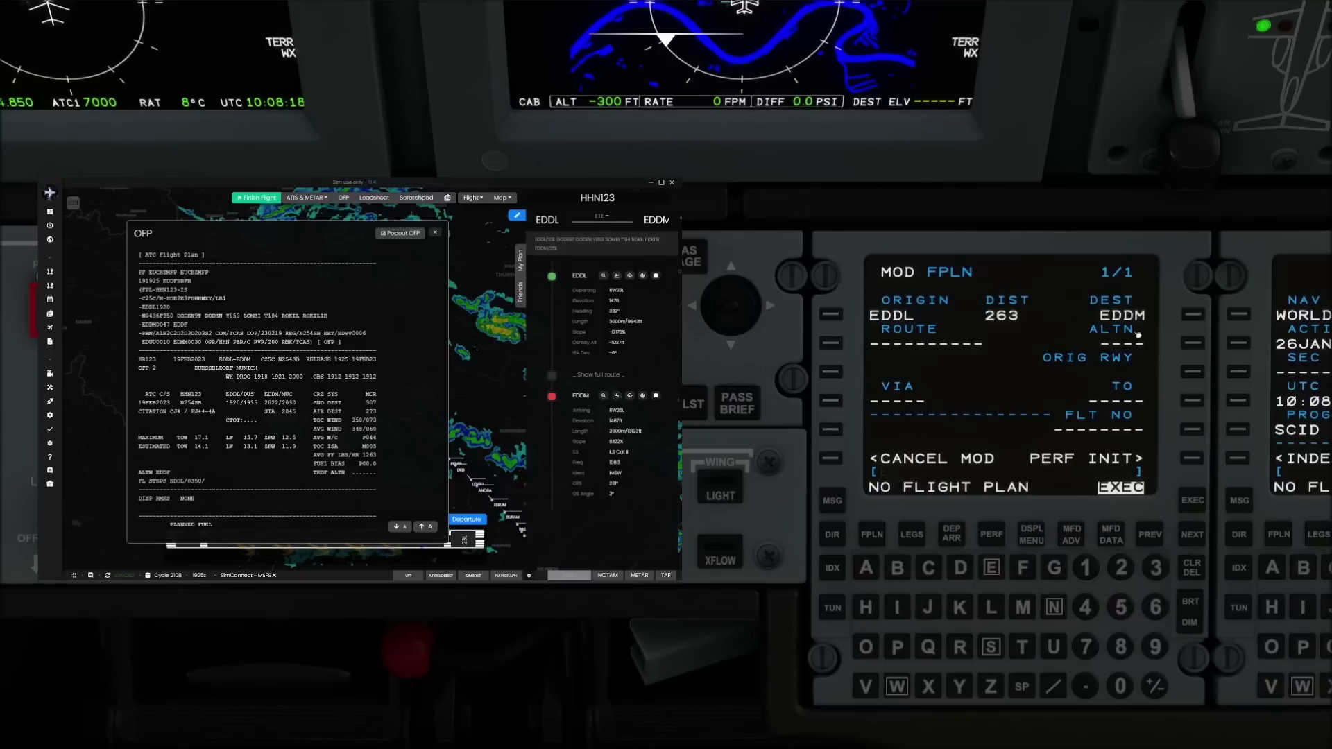
Step: Set the CJ4 flight plan's alternate airport to EDDF
{"action": "left_click", "coordinate": [992, 568]}
{"action": "left_click", "coordinate": [960, 568]}
{"action": "left_click", "coordinate": [961, 569]}
{"action": "left_click", "coordinate": [1024, 568]}
{"action": "left_click", "coordinate": [1193, 343]}
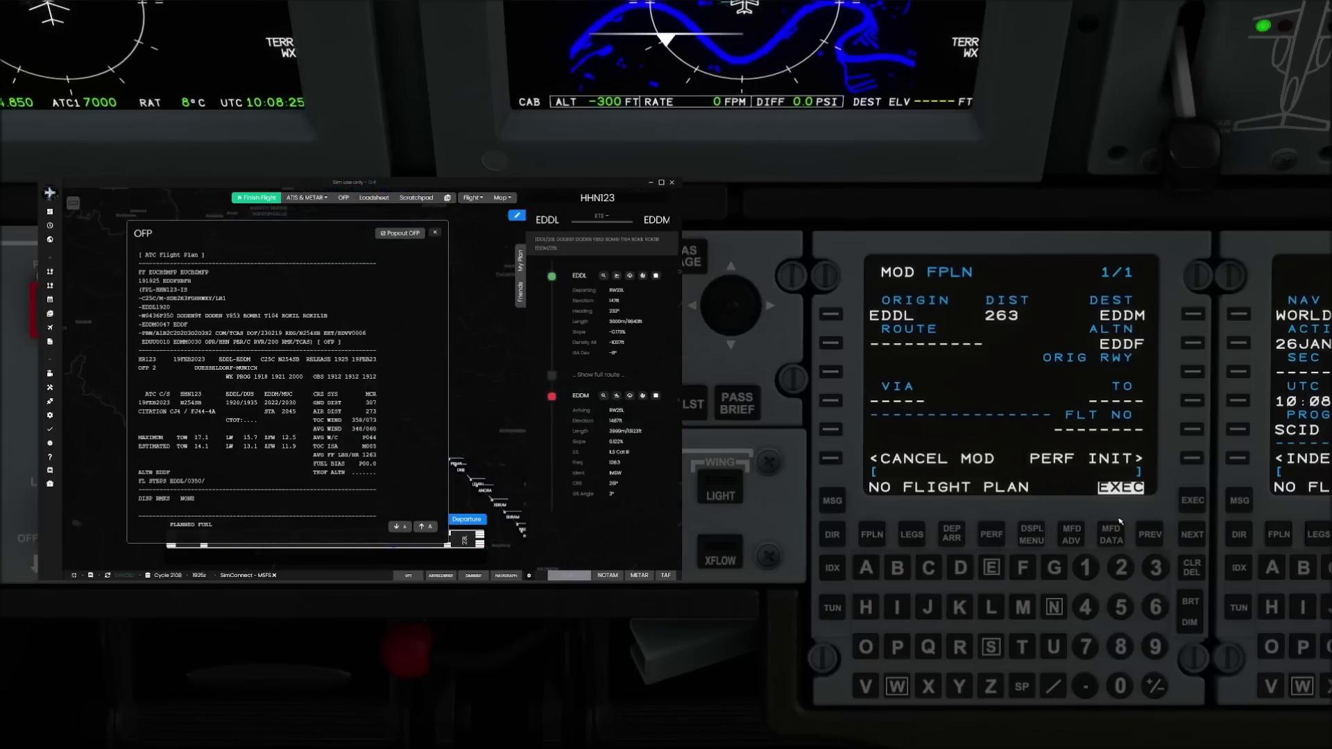
Step: Execute the pending flight plan change and set the CJ4's flight number to HHN123
{"action": "left_click", "coordinate": [1194, 501]}
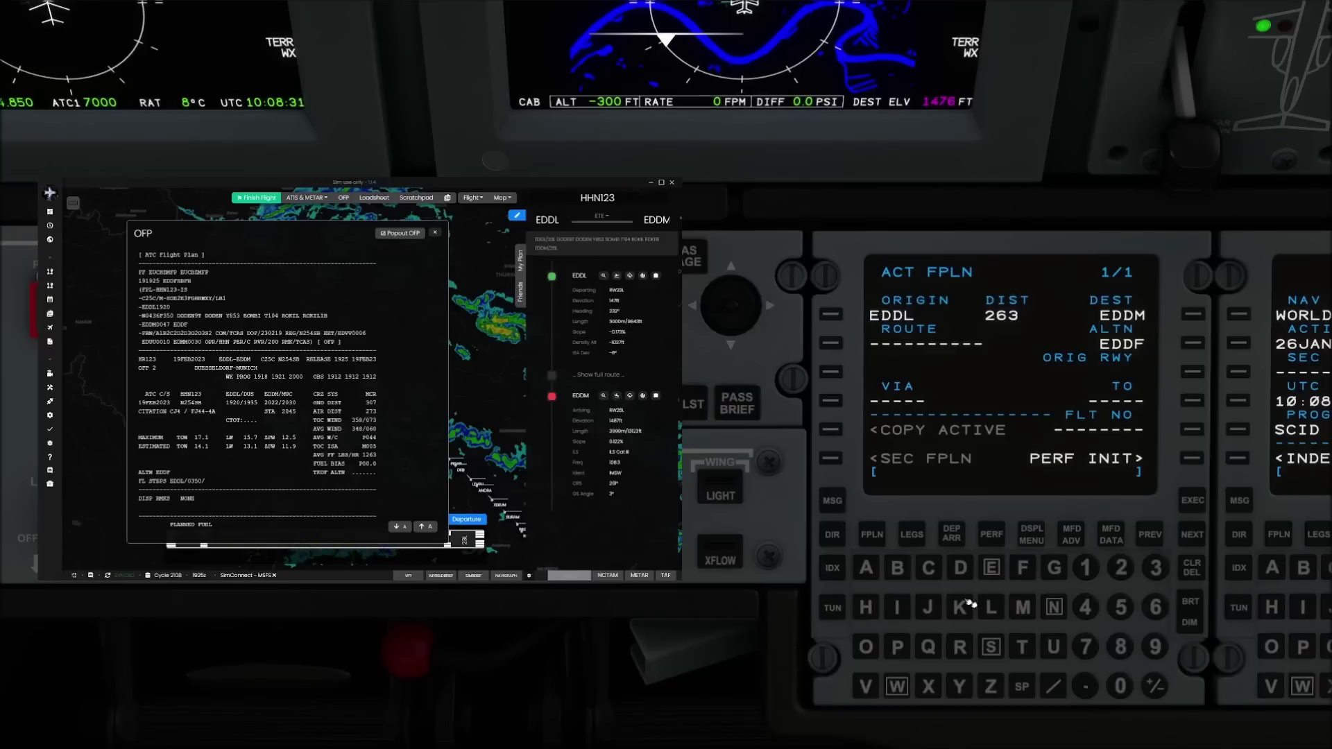
{"action": "double_click", "coordinate": [867, 608]}
{"action": "left_click", "coordinate": [1054, 607]}
{"action": "left_click", "coordinate": [1086, 568]}
{"action": "left_click", "coordinate": [1121, 568]}
{"action": "left_click", "coordinate": [1155, 568]}
{"action": "left_click", "coordinate": [1192, 430]}
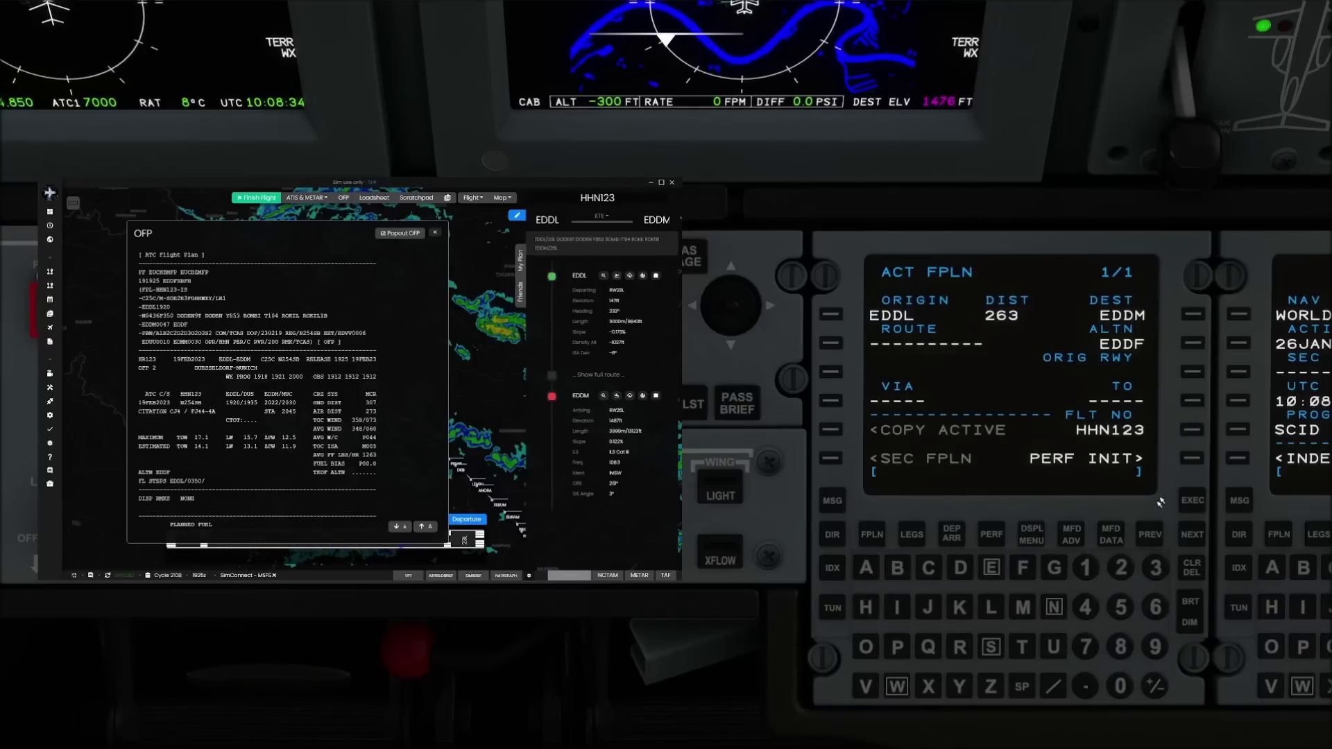
Step: Select runway 23L and the DODE9T departure for EDDL, execute the change, and review the resulting legs
{"action": "left_click", "coordinate": [953, 532]}
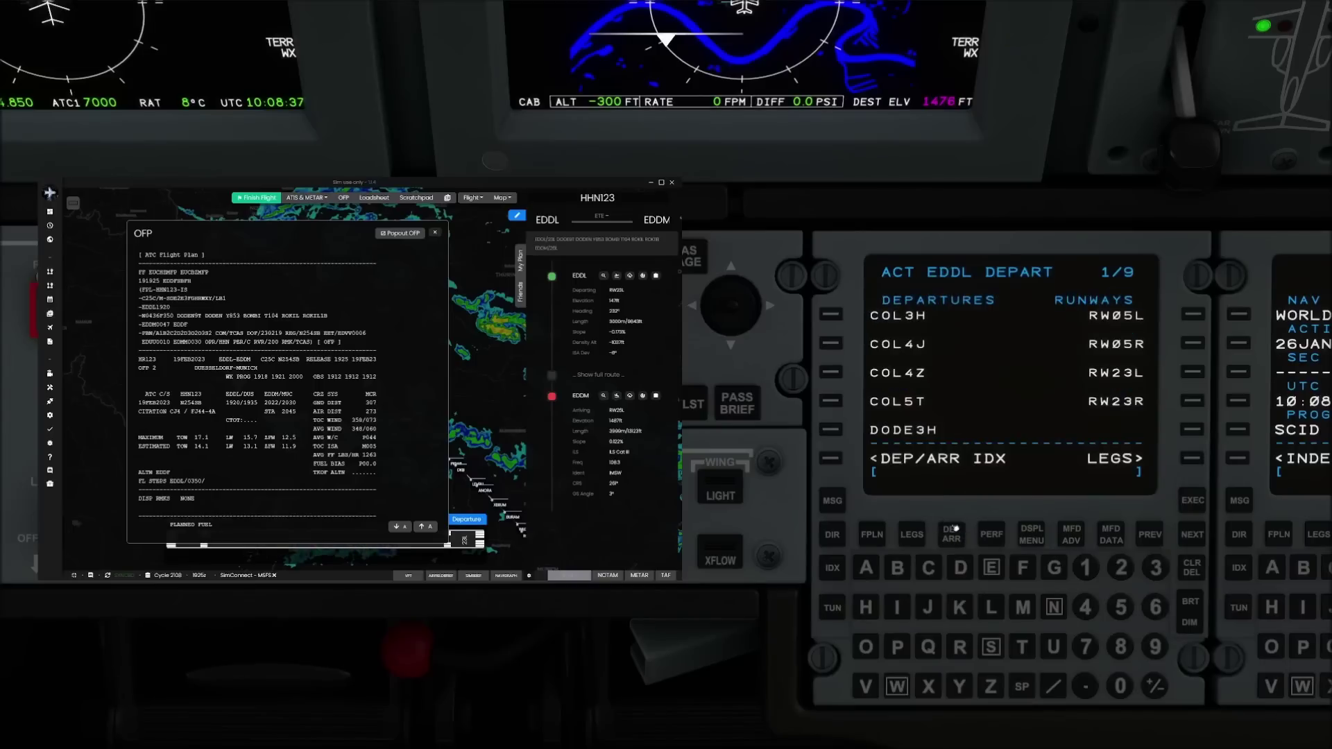
{"action": "left_click", "coordinate": [1192, 373]}
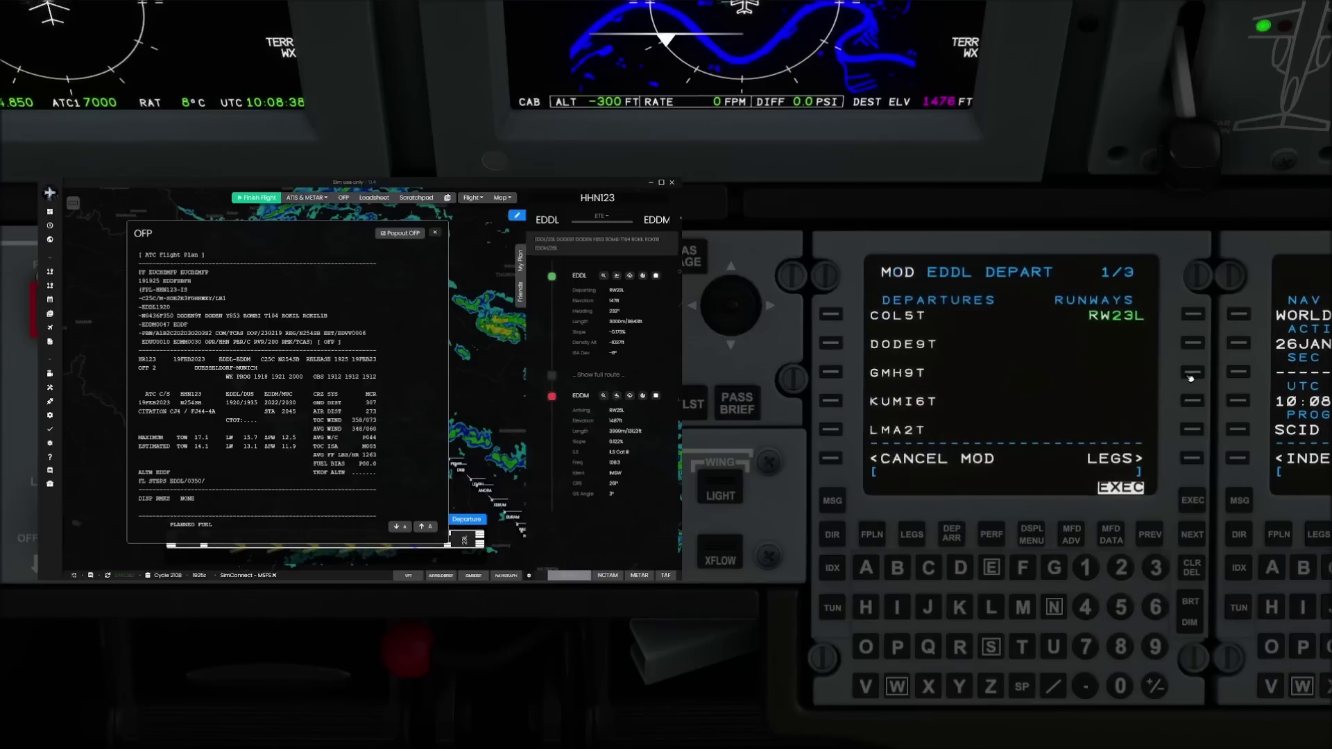
{"action": "left_click", "coordinate": [832, 346]}
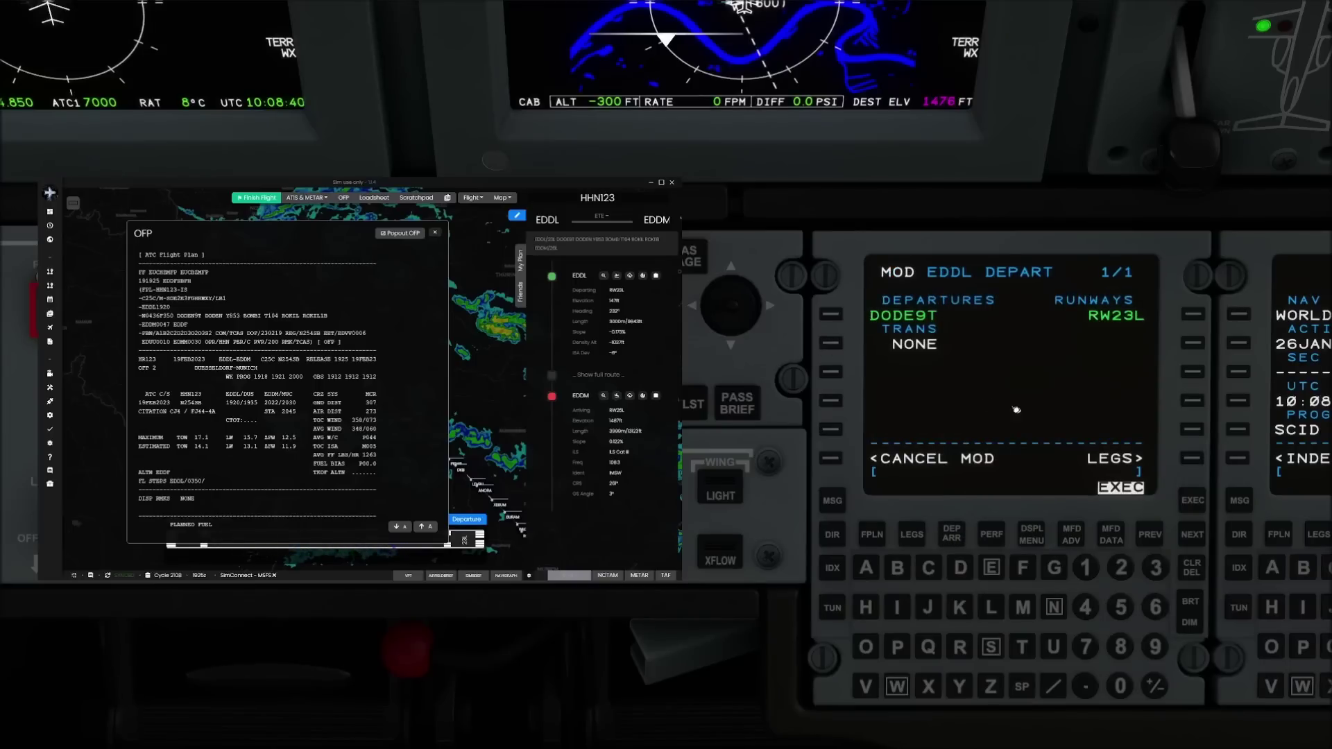
{"action": "left_click", "coordinate": [1194, 501]}
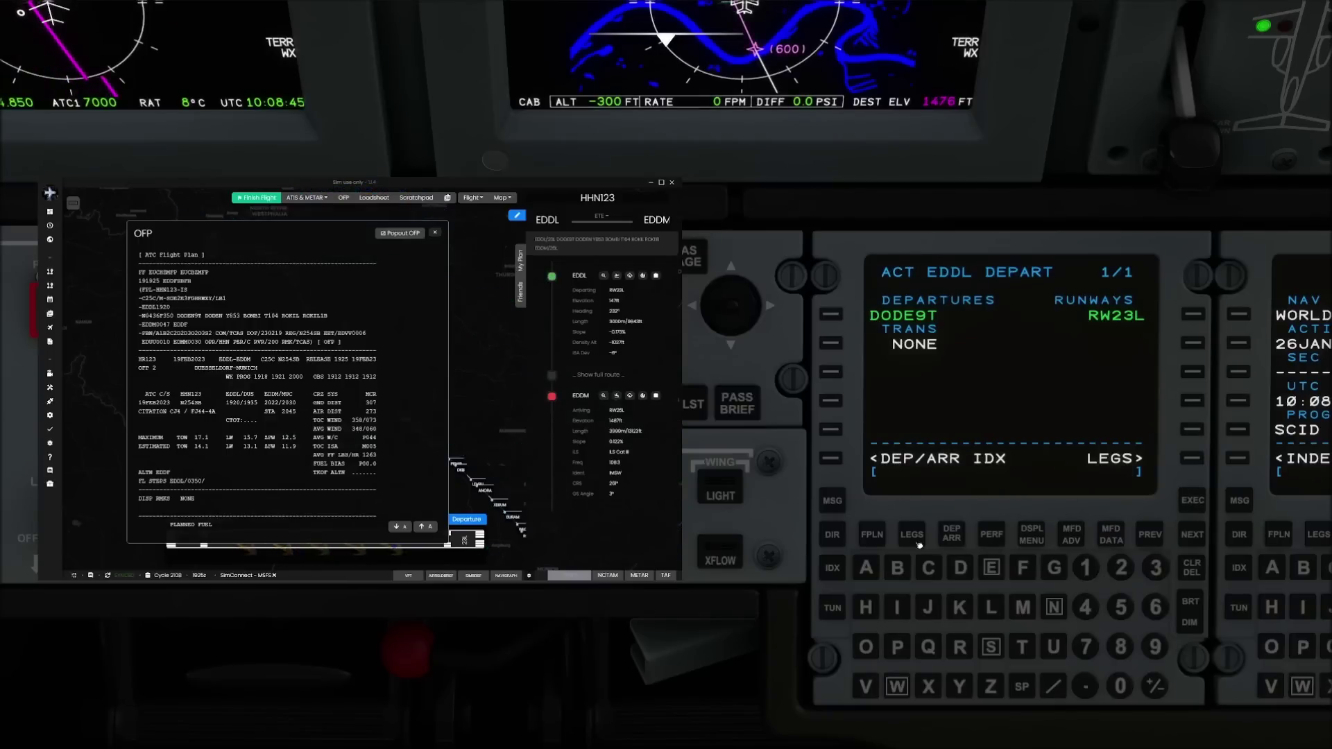
{"action": "left_click", "coordinate": [1194, 461]}
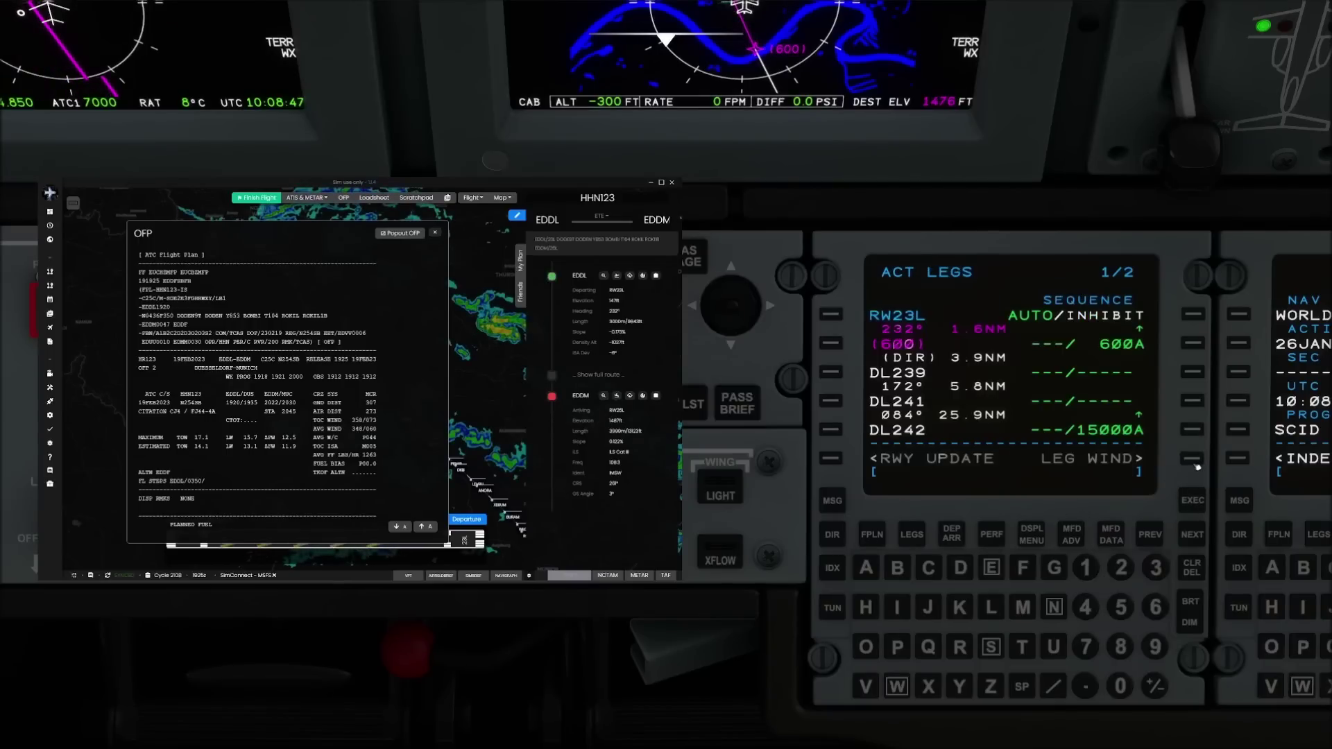
{"action": "left_click", "coordinate": [1193, 536]}
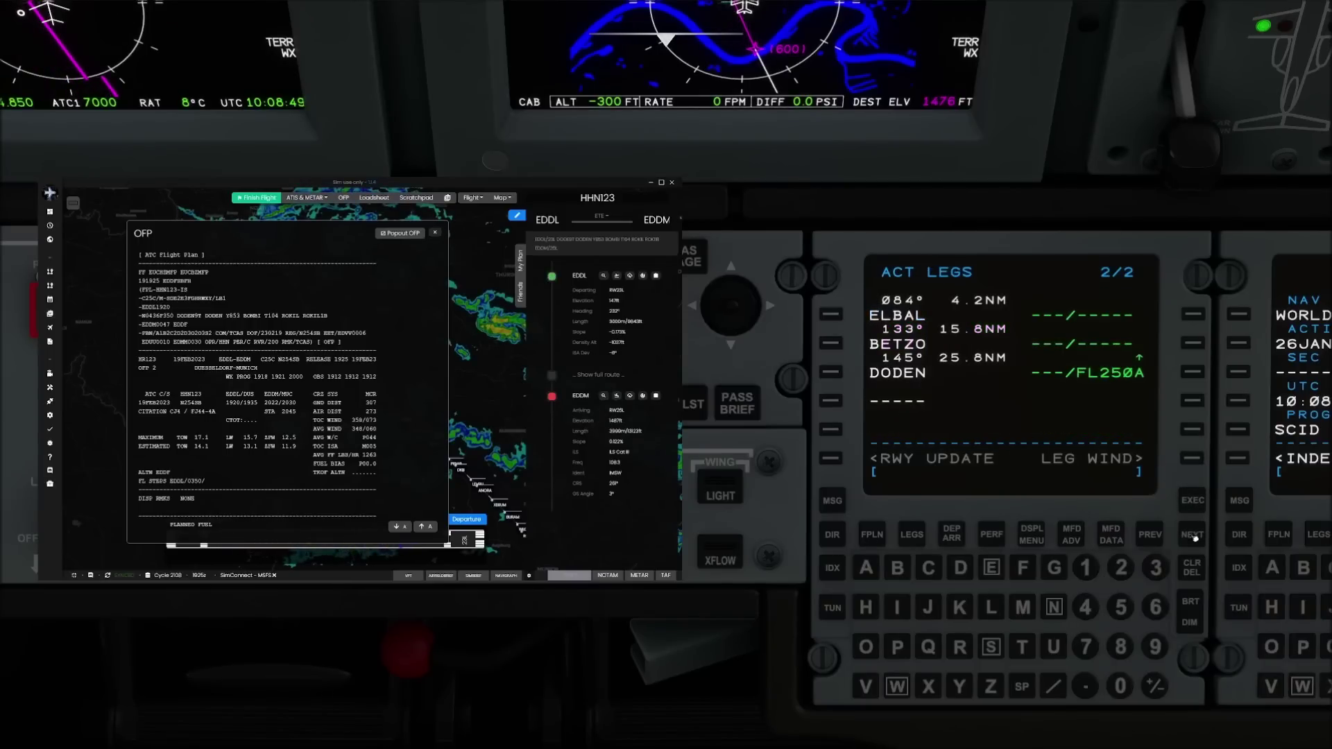
{"action": "left_click", "coordinate": [1150, 536]}
Step: Look up the routing in the OFP and enter airway Y853 as the route segment following DODEN
{"action": "left_click", "coordinate": [870, 536]}
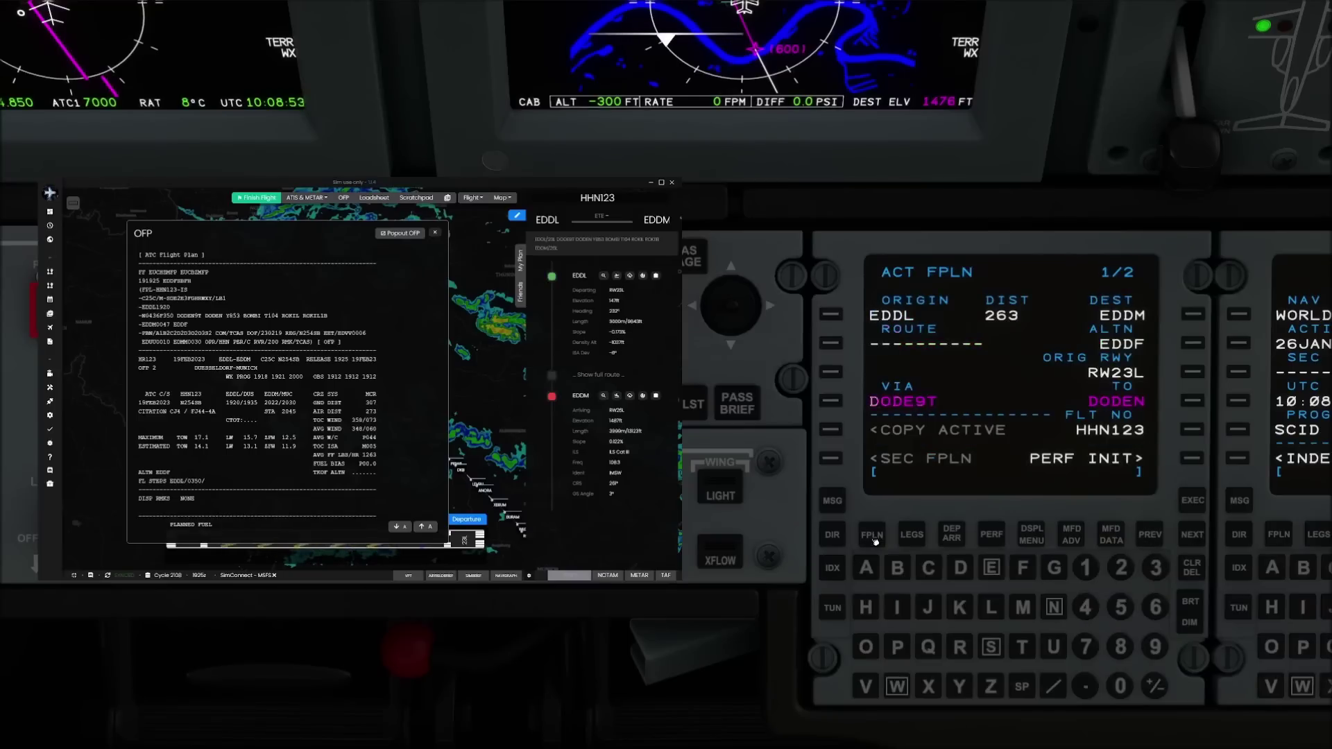
{"action": "left_click", "coordinate": [1192, 536]}
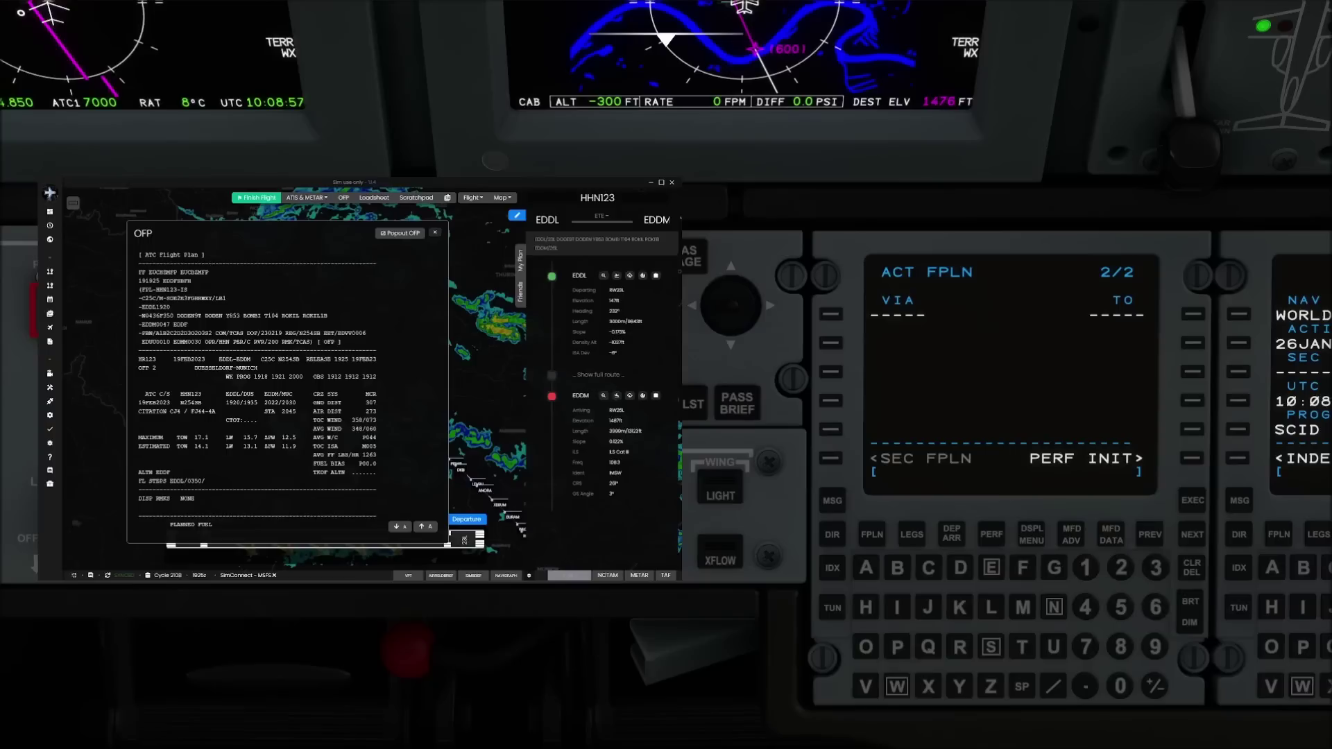
{"action": "scroll", "coordinate": [278, 388], "scroll_direction": "down", "scroll_amount": 10}
{"action": "scroll", "coordinate": [288, 388], "scroll_direction": "down", "scroll_amount": 8}
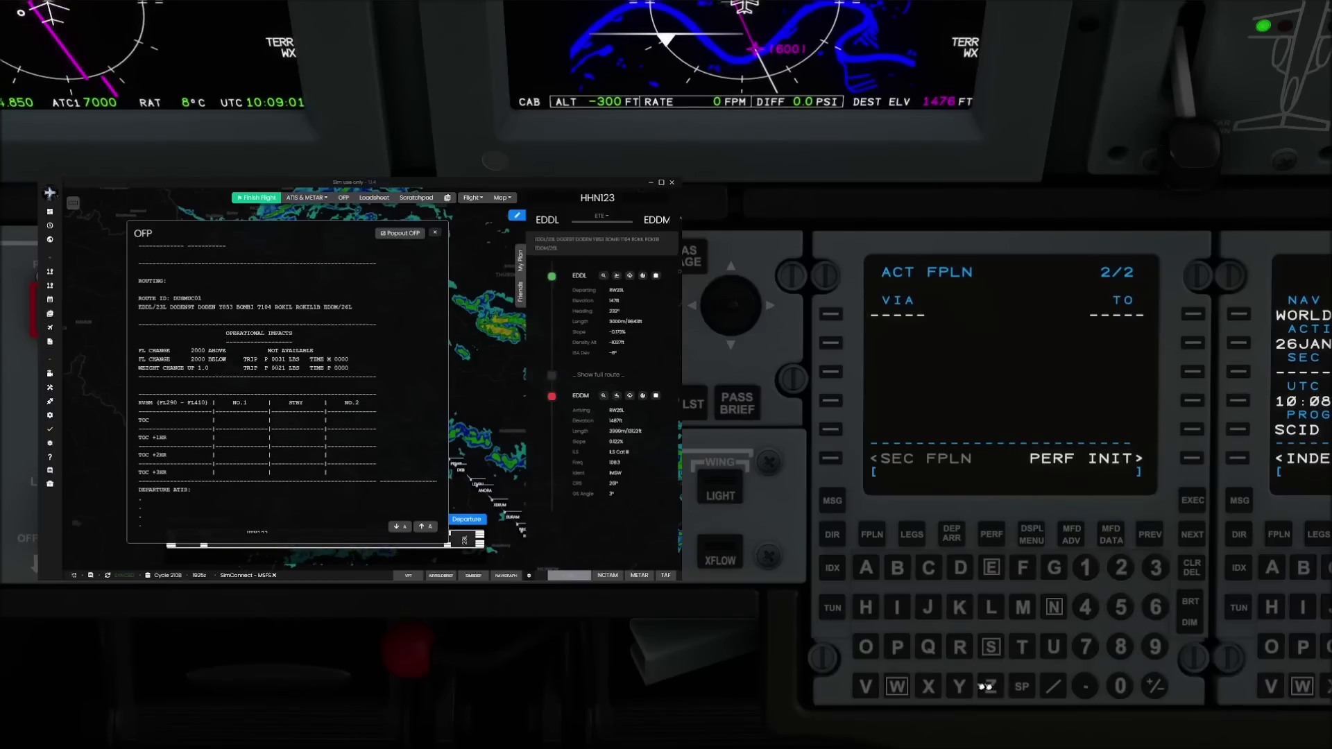
{"action": "left_click", "coordinate": [957, 686]}
{"action": "left_click", "coordinate": [1122, 646]}
{"action": "left_click", "coordinate": [1120, 607]}
{"action": "left_click", "coordinate": [1155, 568]}
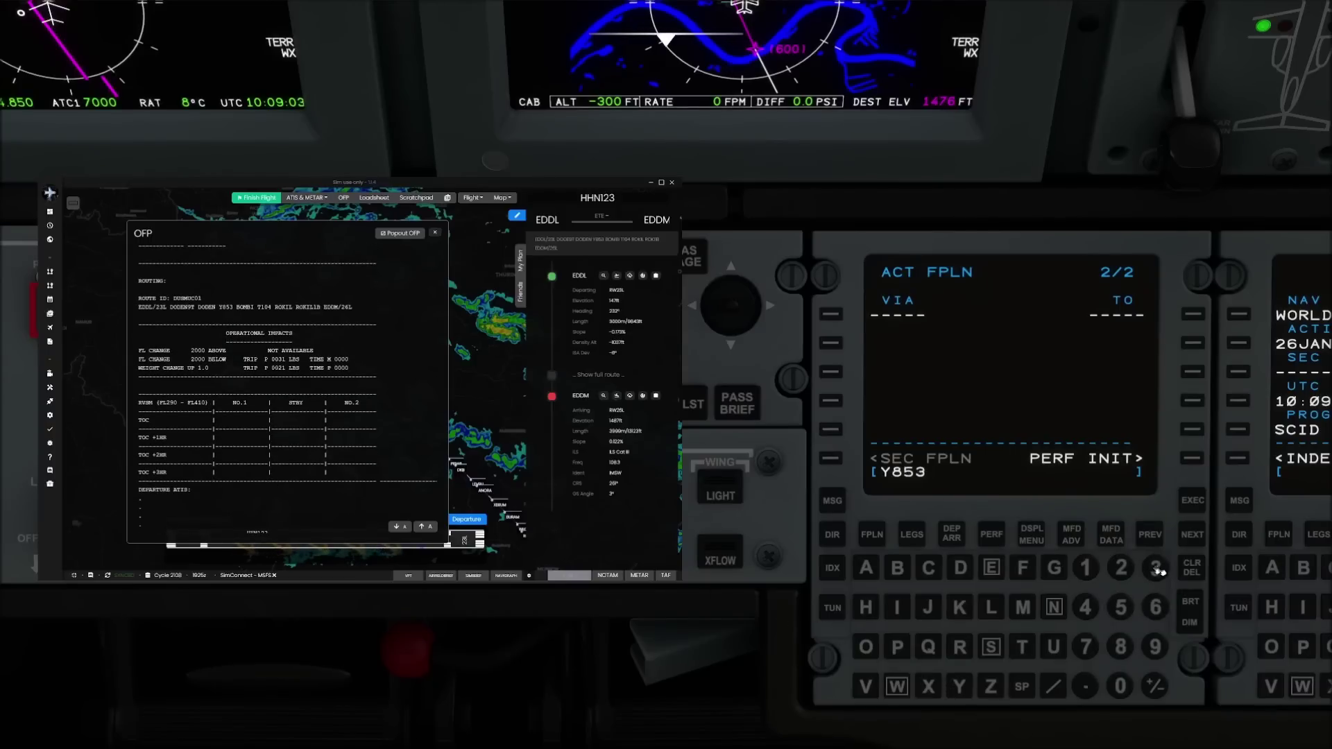
{"action": "left_click", "coordinate": [830, 314]}
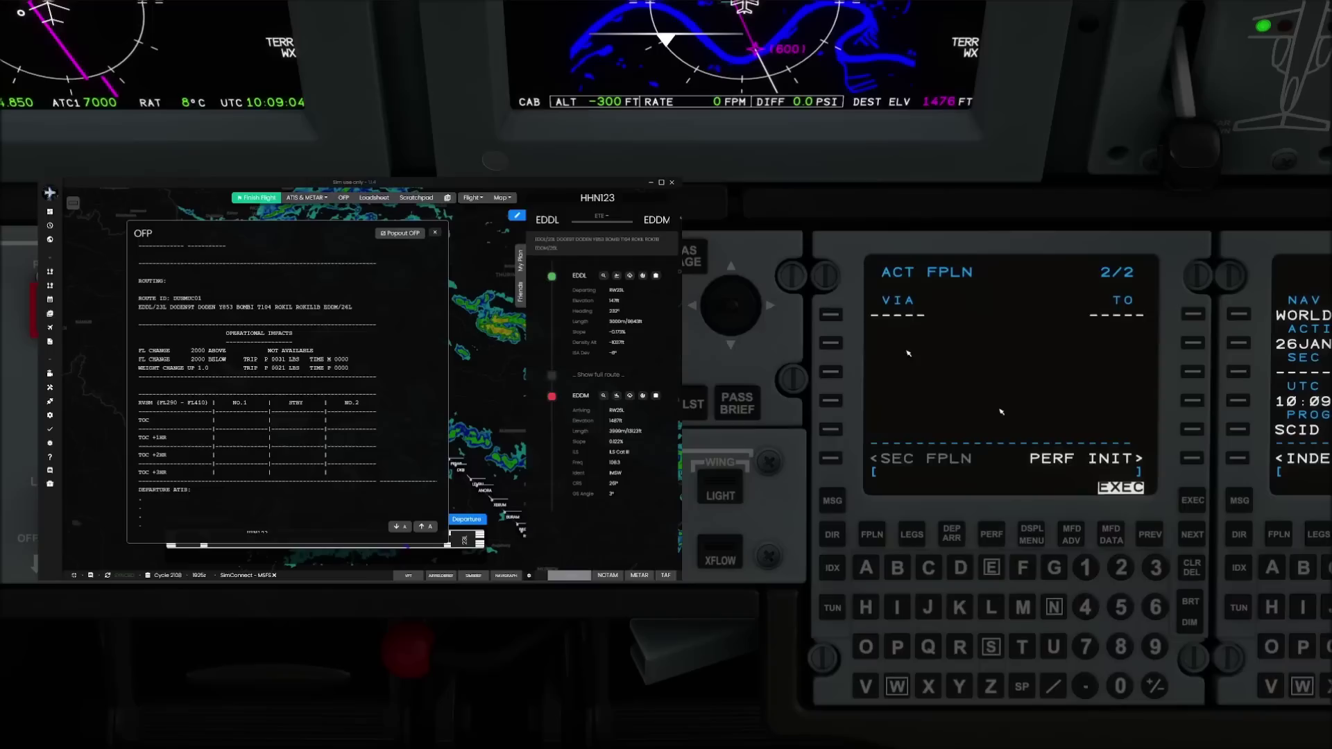
Step: Set BOMBI as the end waypoint of airway Y853
{"action": "left_click", "coordinate": [898, 567]}
{"action": "left_click", "coordinate": [865, 647]}
{"action": "left_click", "coordinate": [1023, 607]}
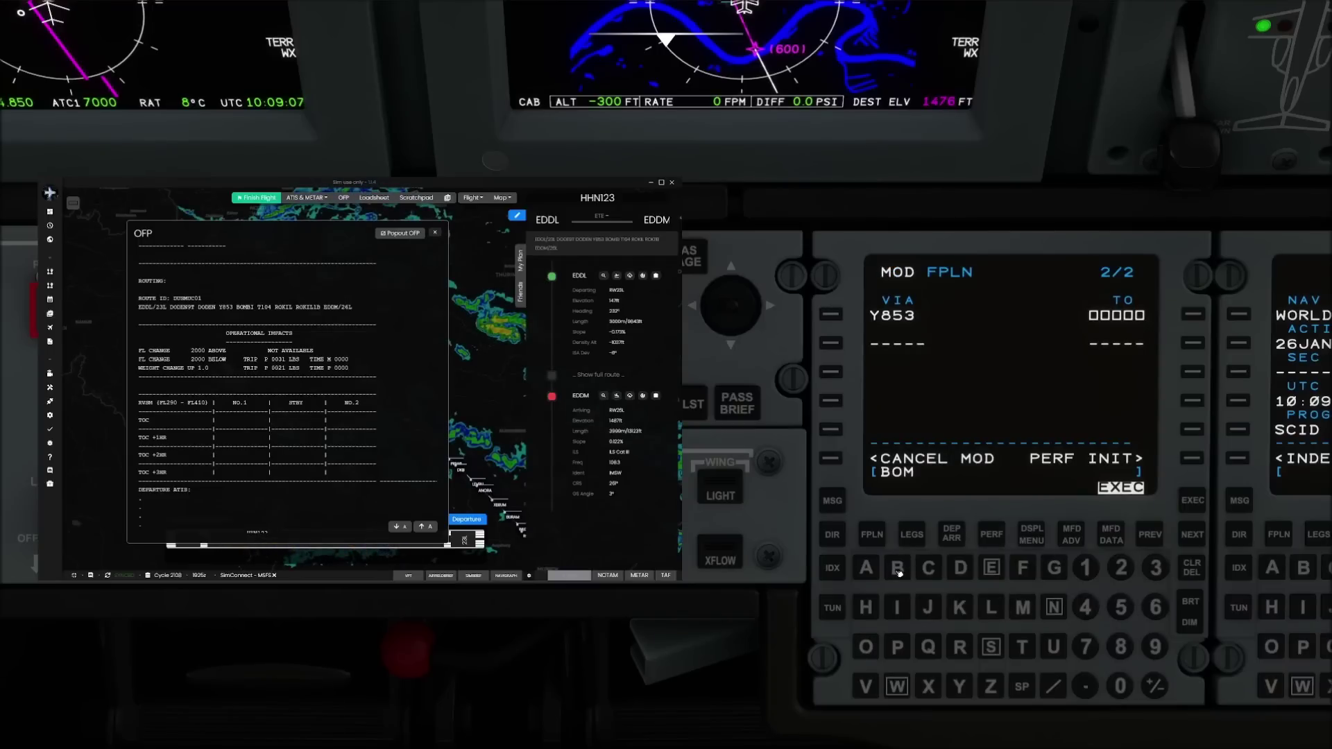
{"action": "left_click", "coordinate": [897, 567]}
{"action": "left_click", "coordinate": [897, 607]}
{"action": "left_click", "coordinate": [1202, 314]}
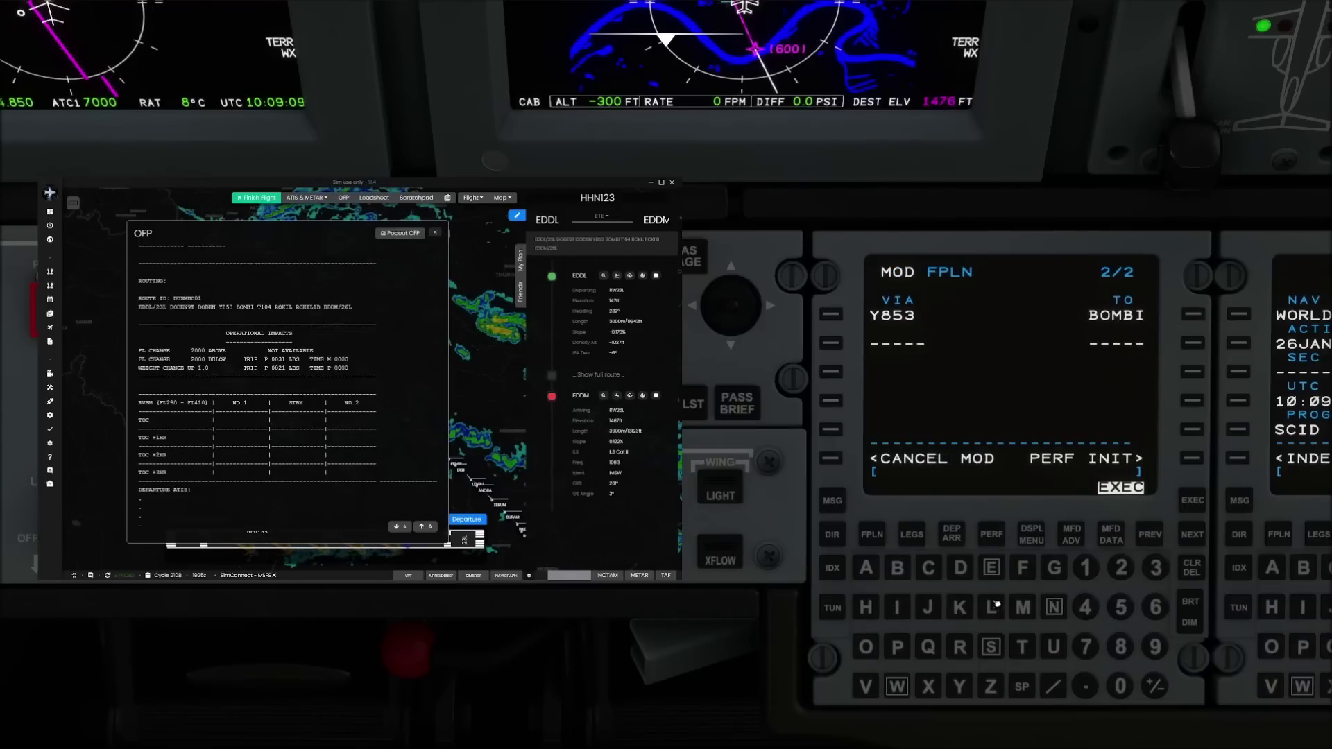
Step: Add airway T104 as the route segment following BOMBI
{"action": "left_click", "coordinate": [1023, 647]}
{"action": "left_click", "coordinate": [1086, 567]}
{"action": "left_click", "coordinate": [1120, 687]}
{"action": "left_click", "coordinate": [829, 343]}
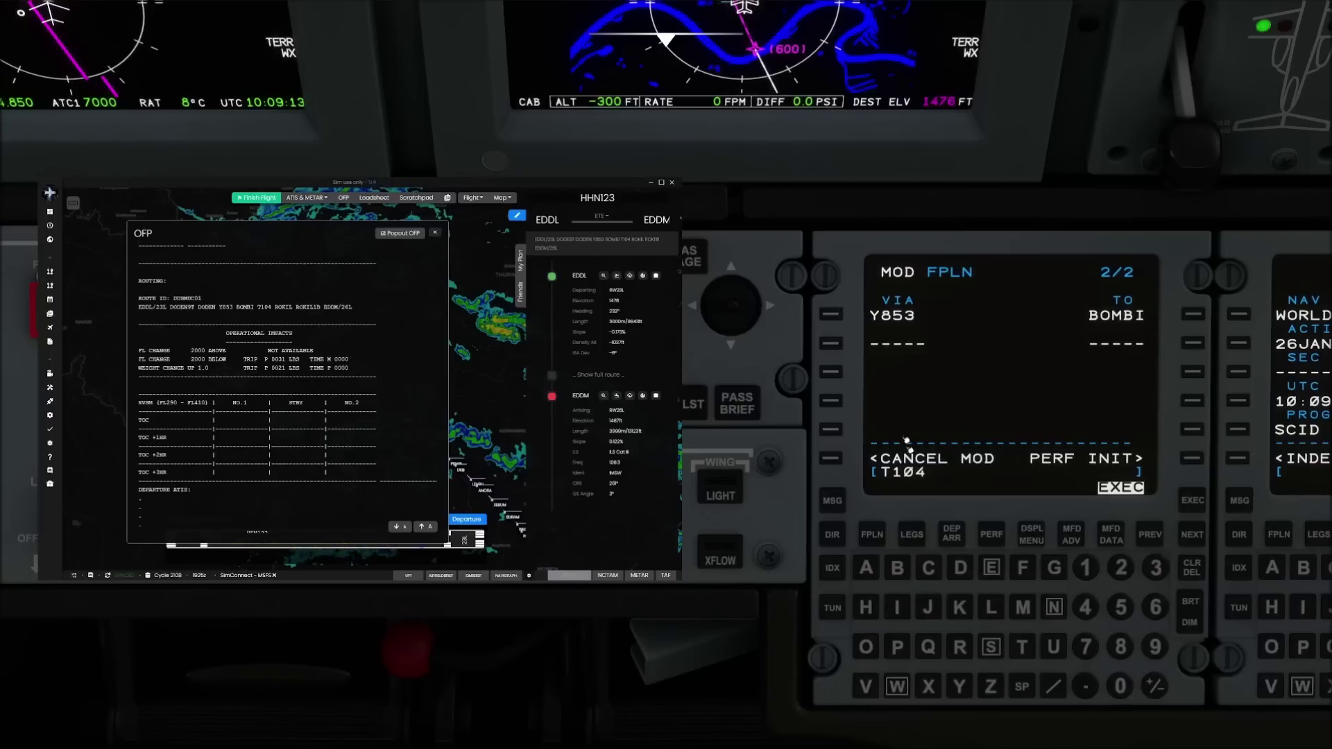
Step: Set ROKIL as the end waypoint of airway T104 and execute the route change
{"action": "left_click", "coordinate": [960, 647]}
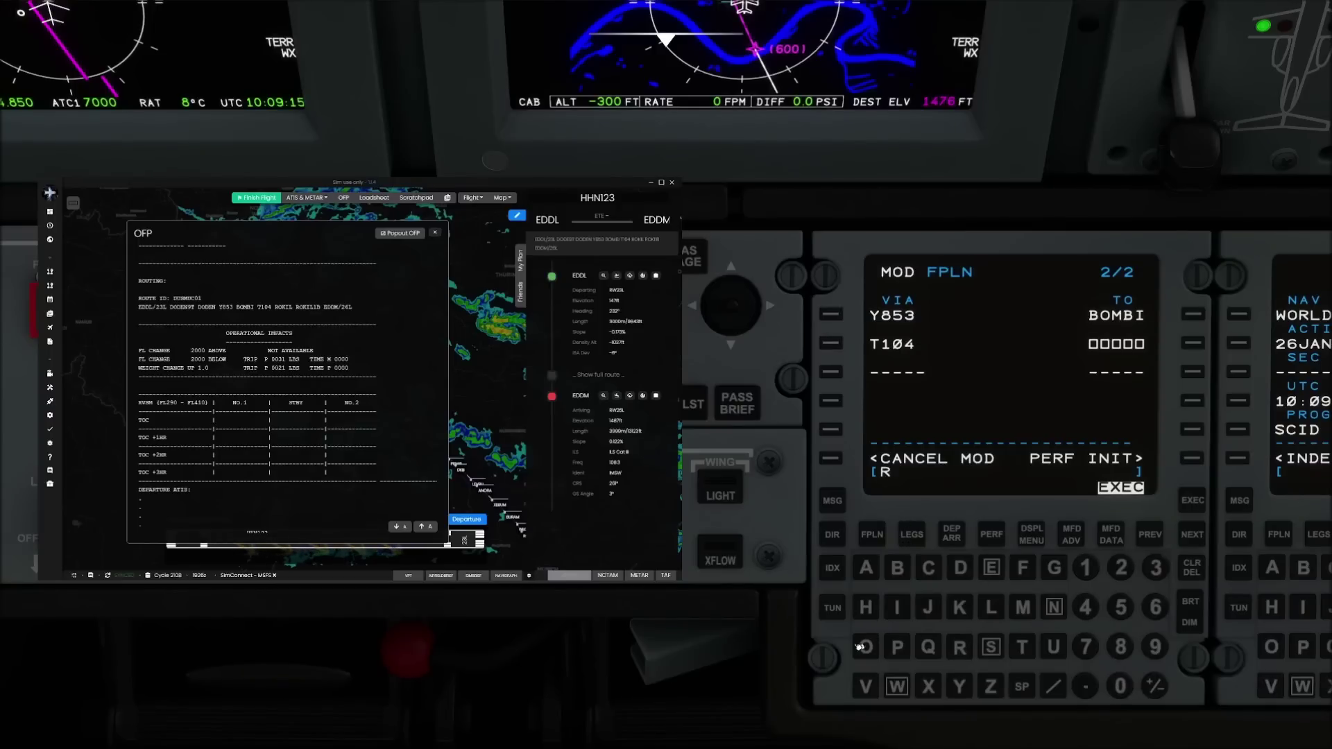
{"action": "left_click", "coordinate": [866, 646]}
{"action": "left_click", "coordinate": [960, 607]}
{"action": "left_click", "coordinate": [893, 608]}
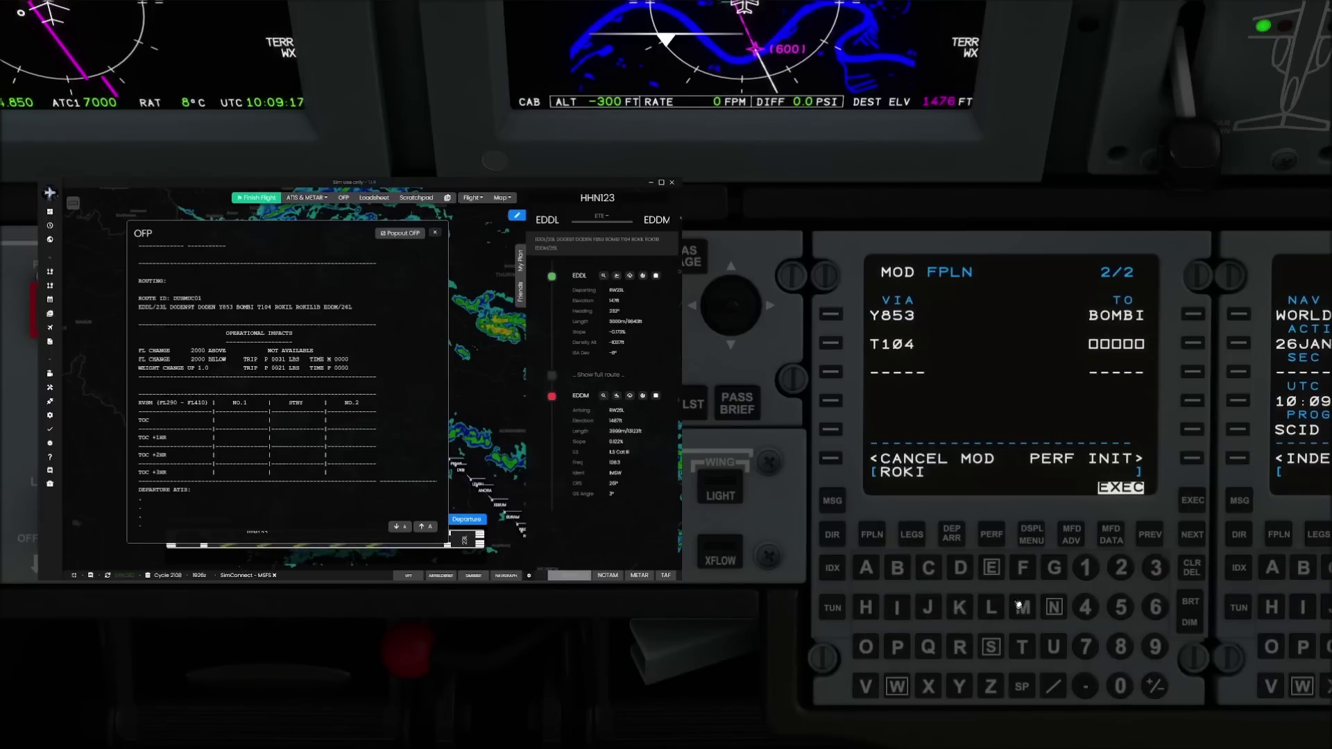
{"action": "left_click", "coordinate": [1019, 608]}
{"action": "left_click", "coordinate": [1191, 572]}
{"action": "left_click", "coordinate": [992, 608]}
{"action": "left_click", "coordinate": [1193, 344]}
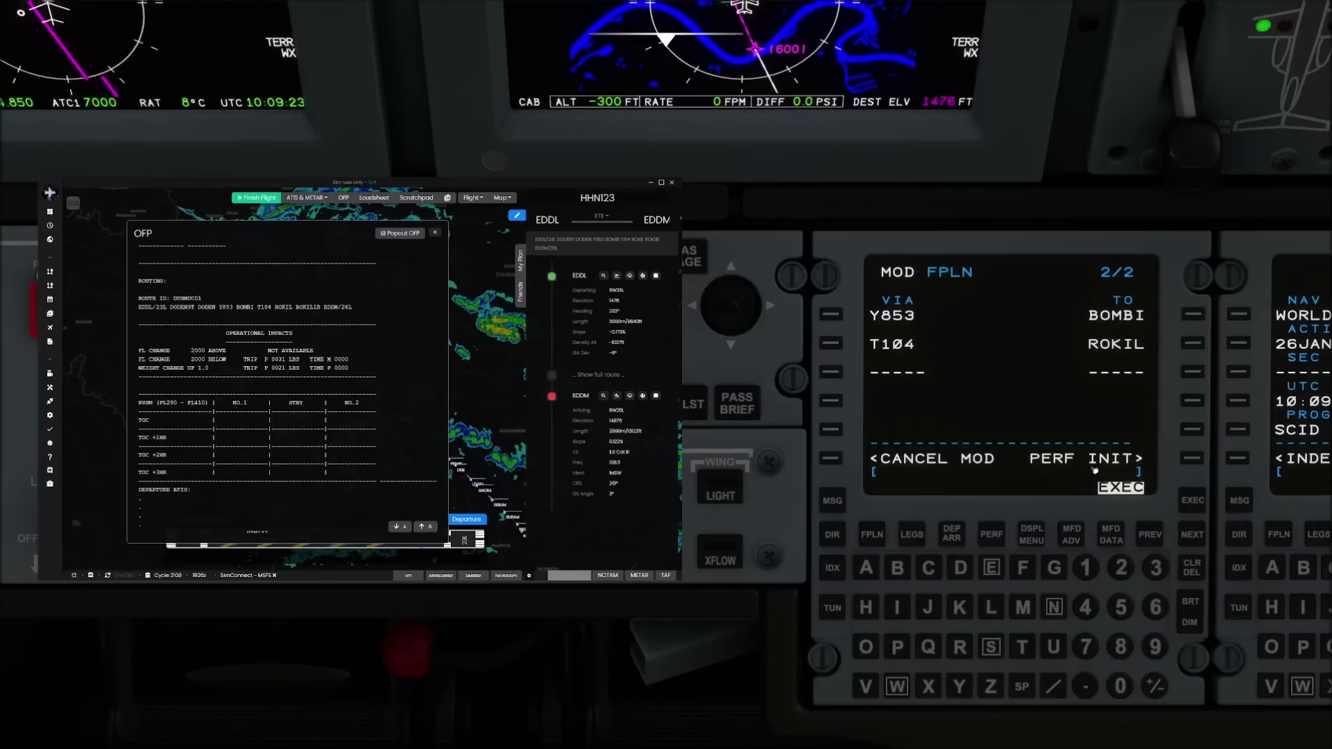
{"action": "left_click", "coordinate": [1191, 502]}
Step: Select the ILS 26L approach with the ROK26 transition for EDDM, execute it, and review the legs
{"action": "left_click", "coordinate": [958, 539]}
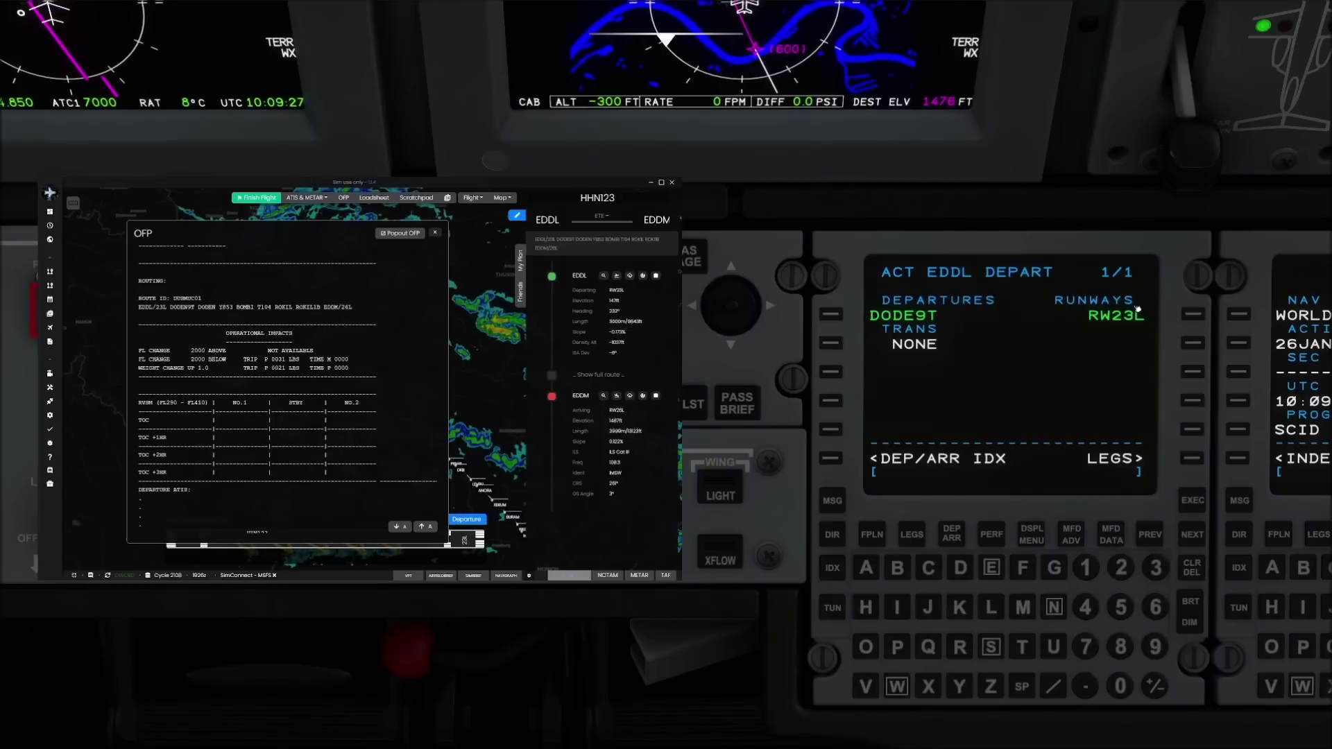
{"action": "left_click", "coordinate": [831, 459]}
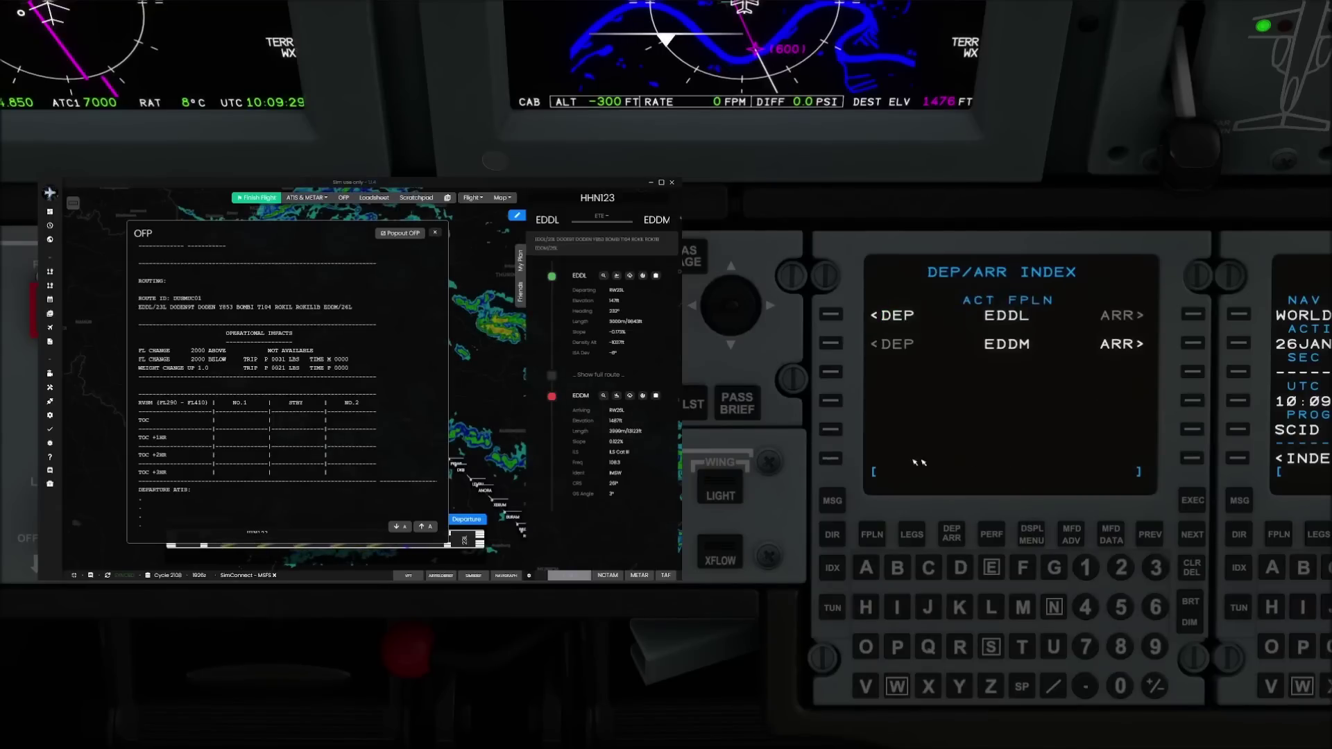
{"action": "left_click", "coordinate": [1195, 345]}
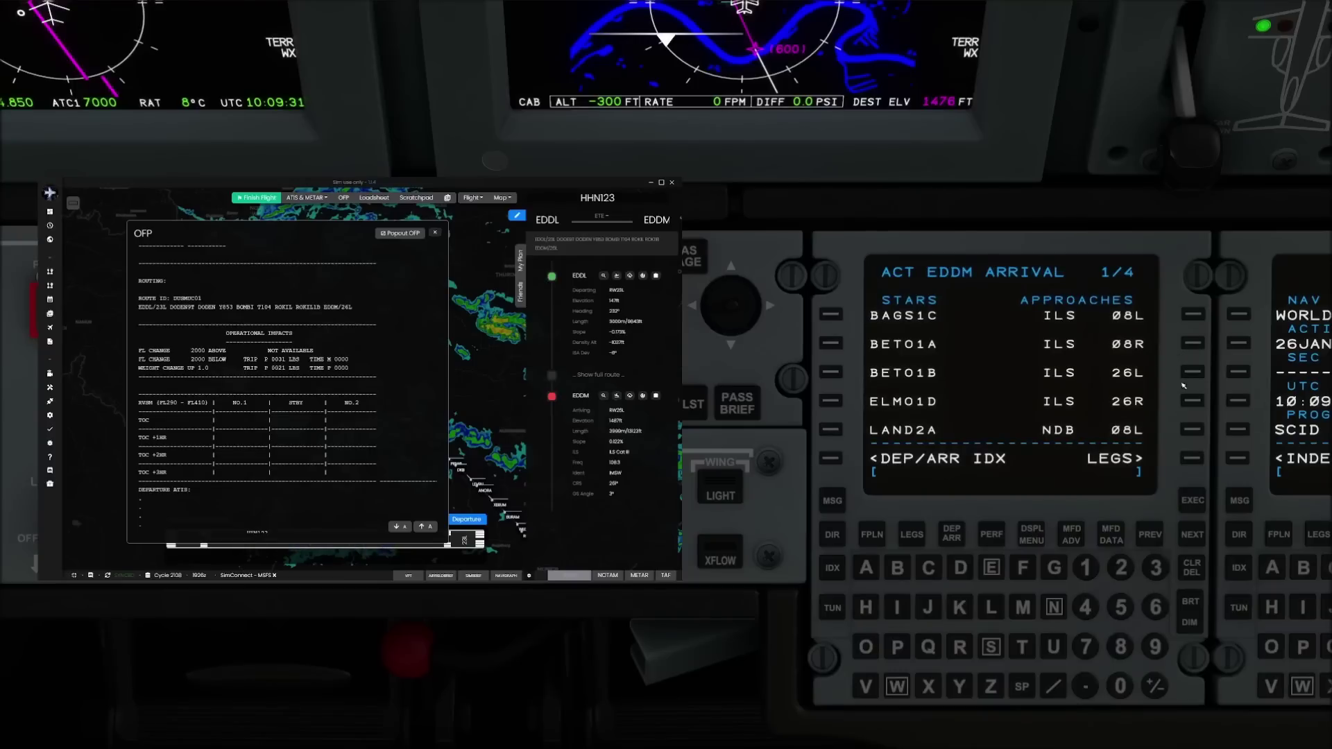
{"action": "left_click", "coordinate": [1201, 376]}
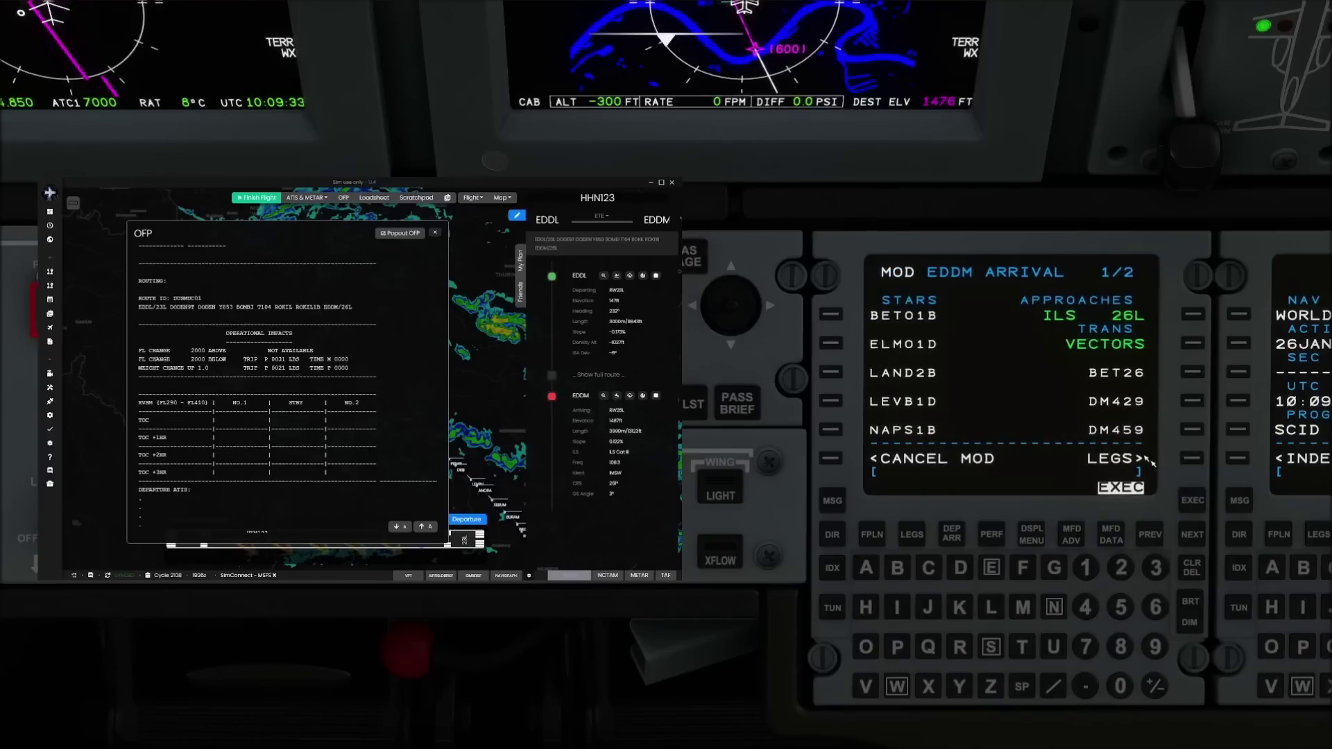
{"action": "left_click", "coordinate": [1193, 535]}
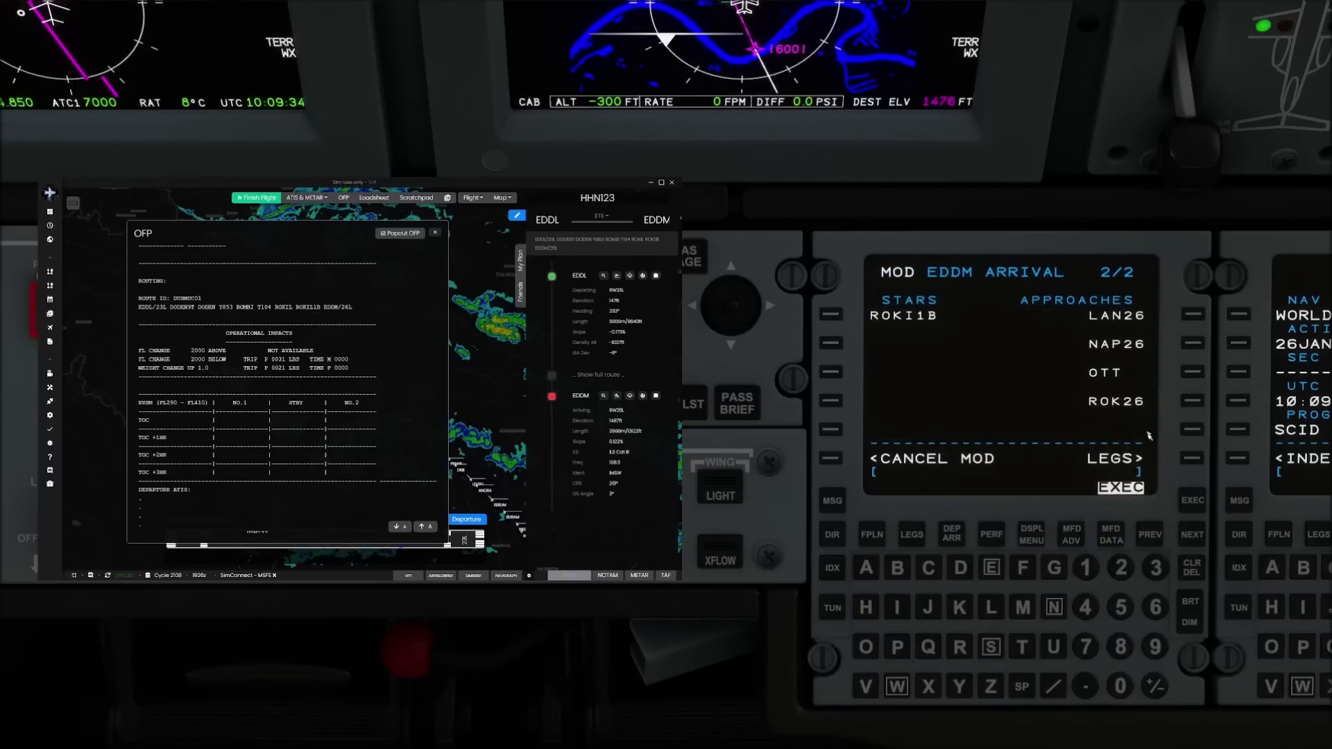
{"action": "left_click", "coordinate": [1192, 404]}
{"action": "left_click", "coordinate": [1194, 501]}
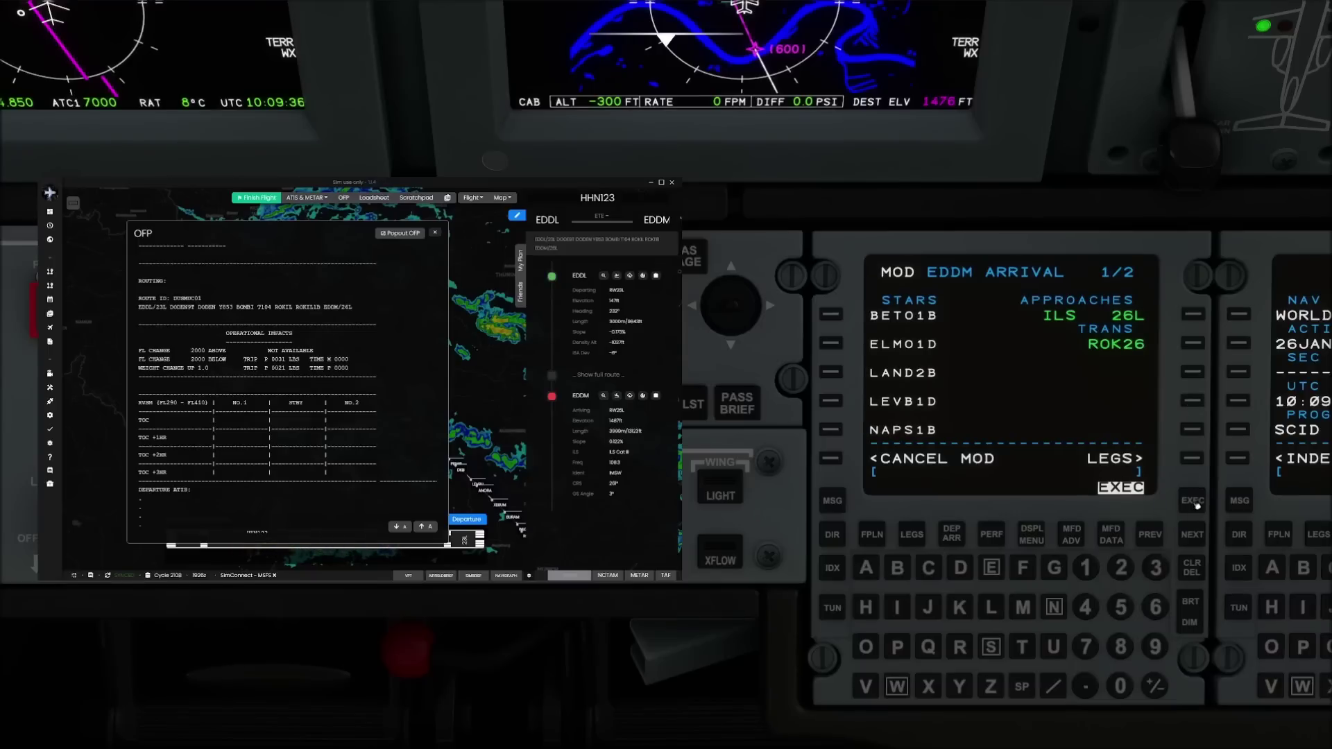
{"action": "left_click", "coordinate": [1193, 458]}
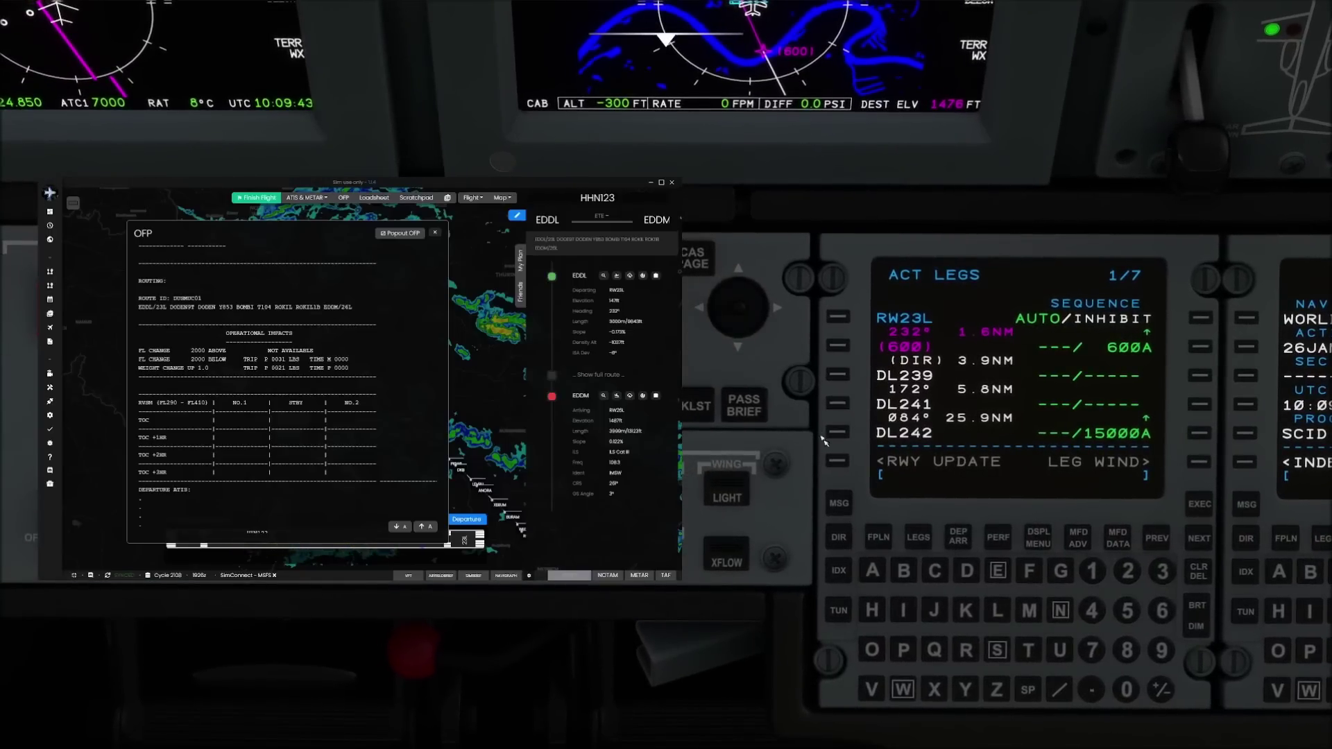
Step: Open the performance initialization from the flight plan and set 2 passengers and 200 LB of cargo
{"action": "left_click", "coordinate": [873, 544]}
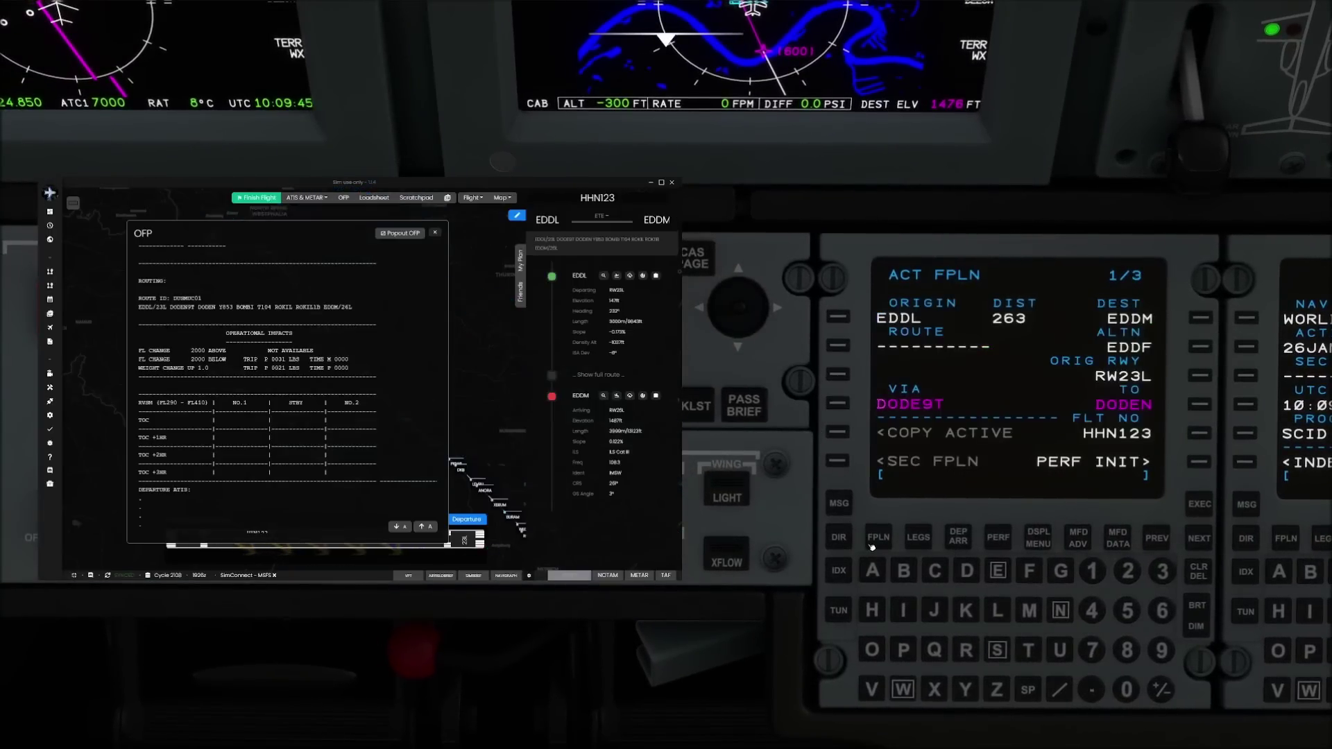
{"action": "left_click", "coordinate": [1200, 463]}
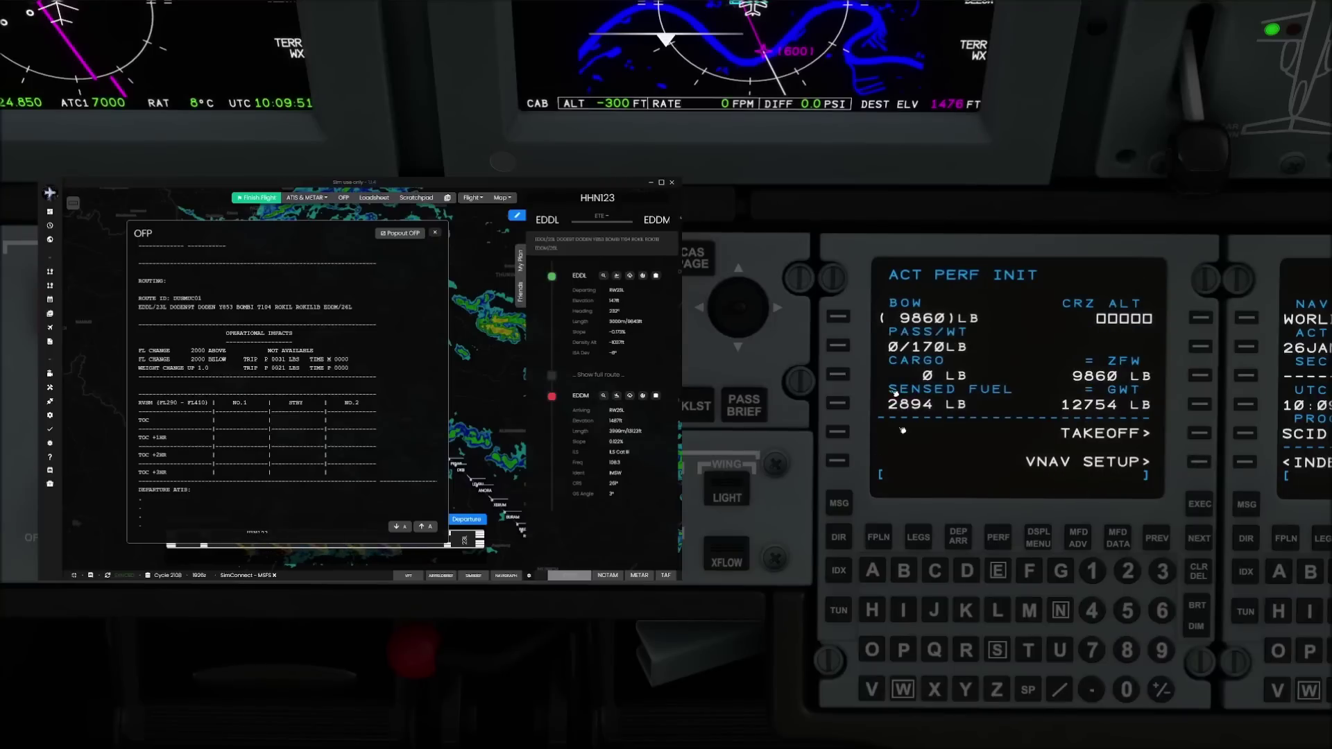
{"action": "left_click", "coordinate": [1127, 571]}
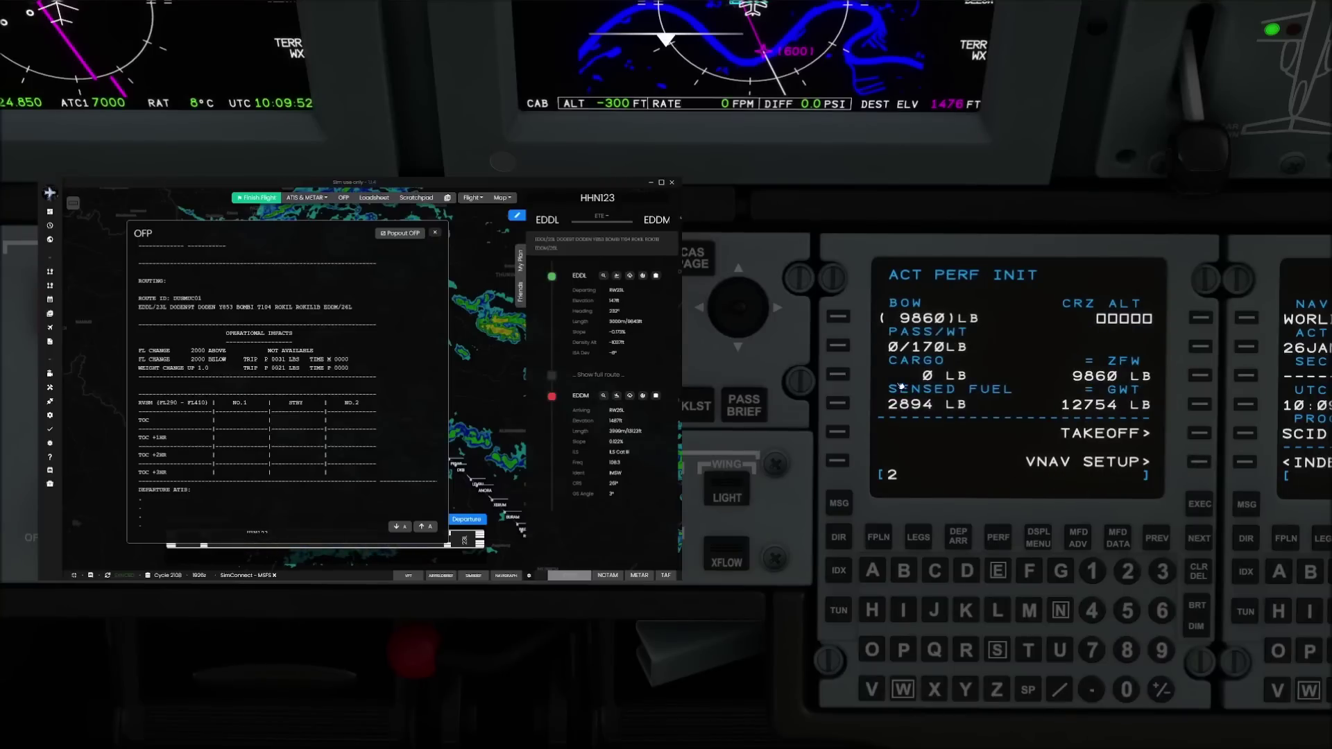
{"action": "left_click", "coordinate": [838, 345]}
{"action": "left_click", "coordinate": [1124, 692]}
{"action": "left_click", "coordinate": [1123, 693]}
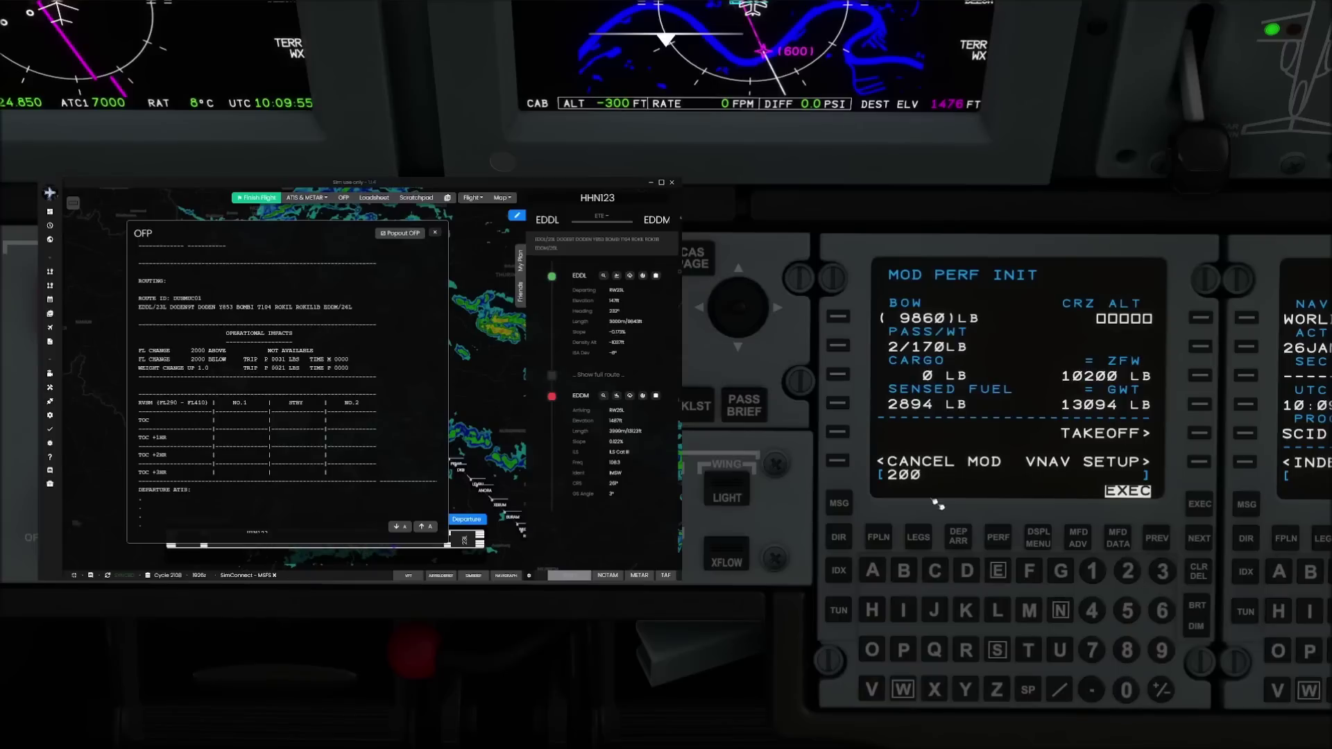
{"action": "left_click", "coordinate": [838, 375]}
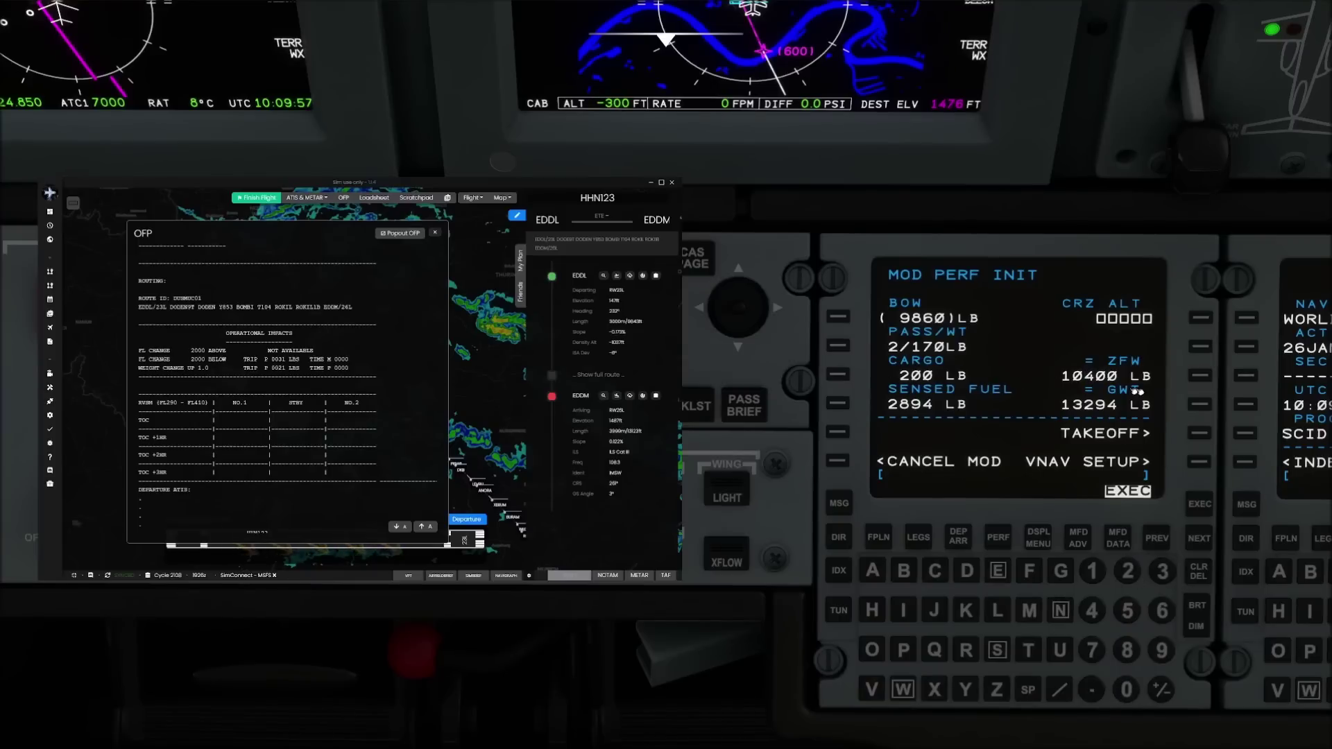
Step: Look up the cruise level in the OFP and set the cruise altitude to FL350
{"action": "scroll", "coordinate": [285, 386], "scroll_direction": "up", "scroll_amount": 10}
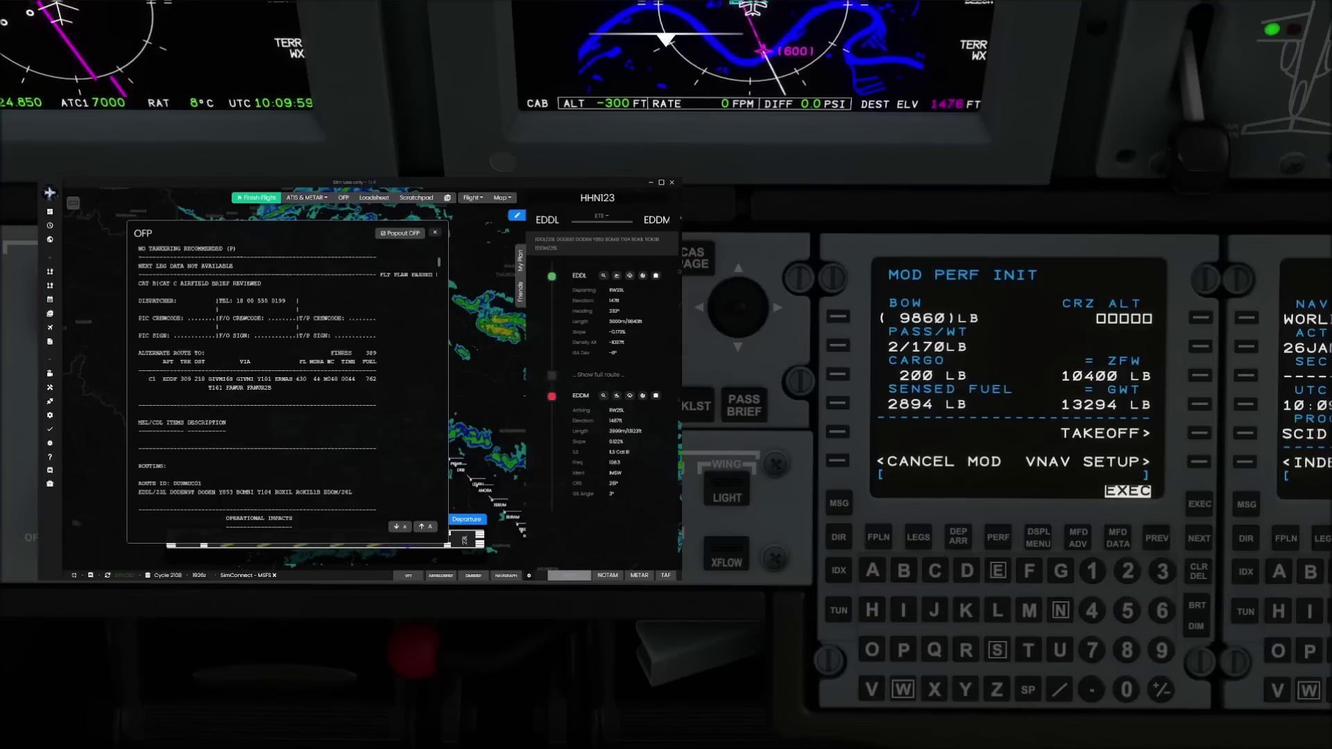
{"action": "scroll", "coordinate": [285, 385], "scroll_direction": "up", "scroll_amount": 3}
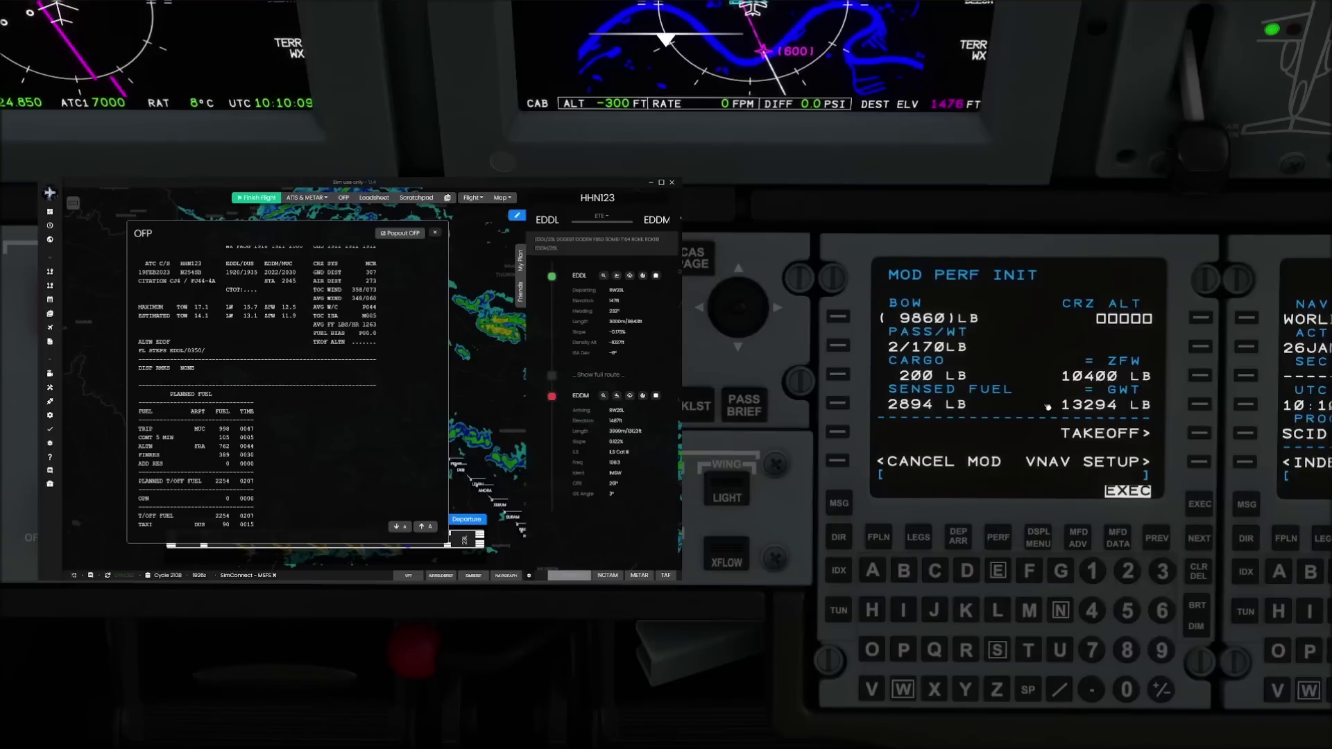
{"action": "left_click", "coordinate": [1162, 571]}
{"action": "left_click", "coordinate": [1127, 611]}
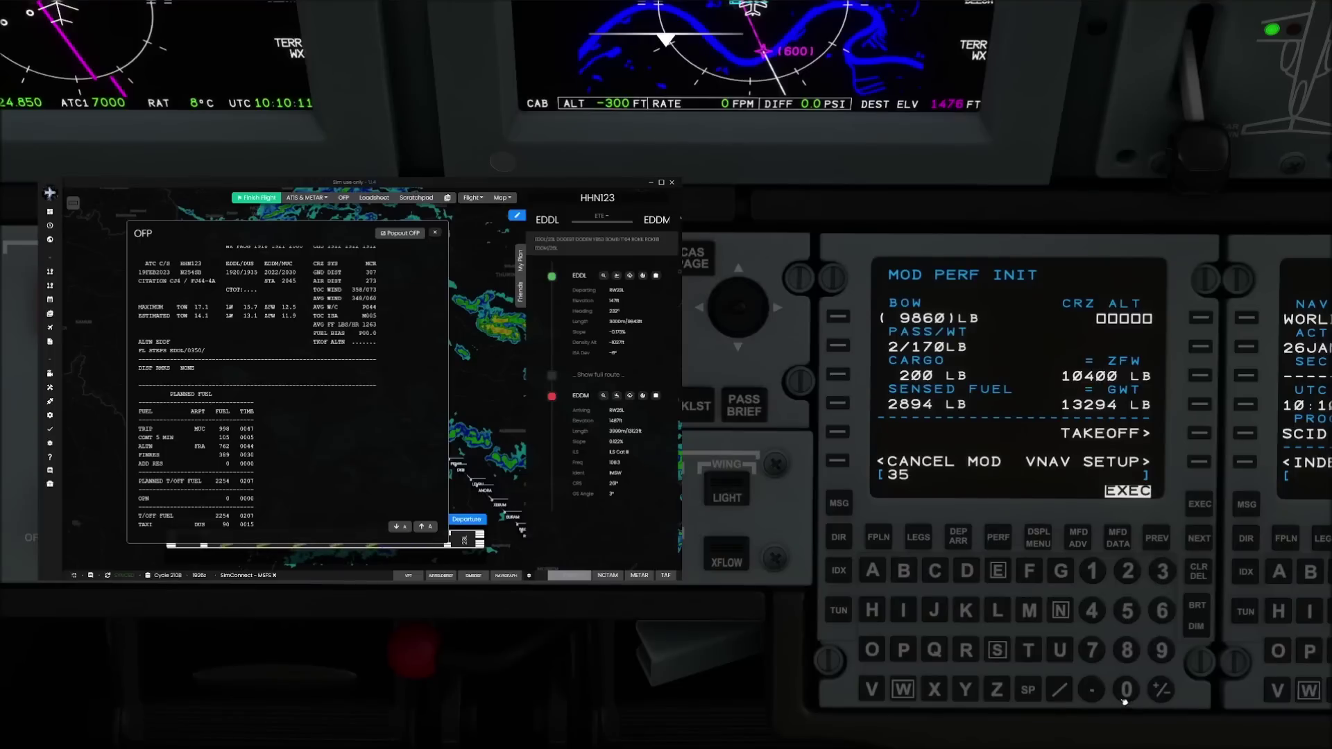
{"action": "left_click", "coordinate": [1127, 690]}
{"action": "left_click", "coordinate": [1201, 319]}
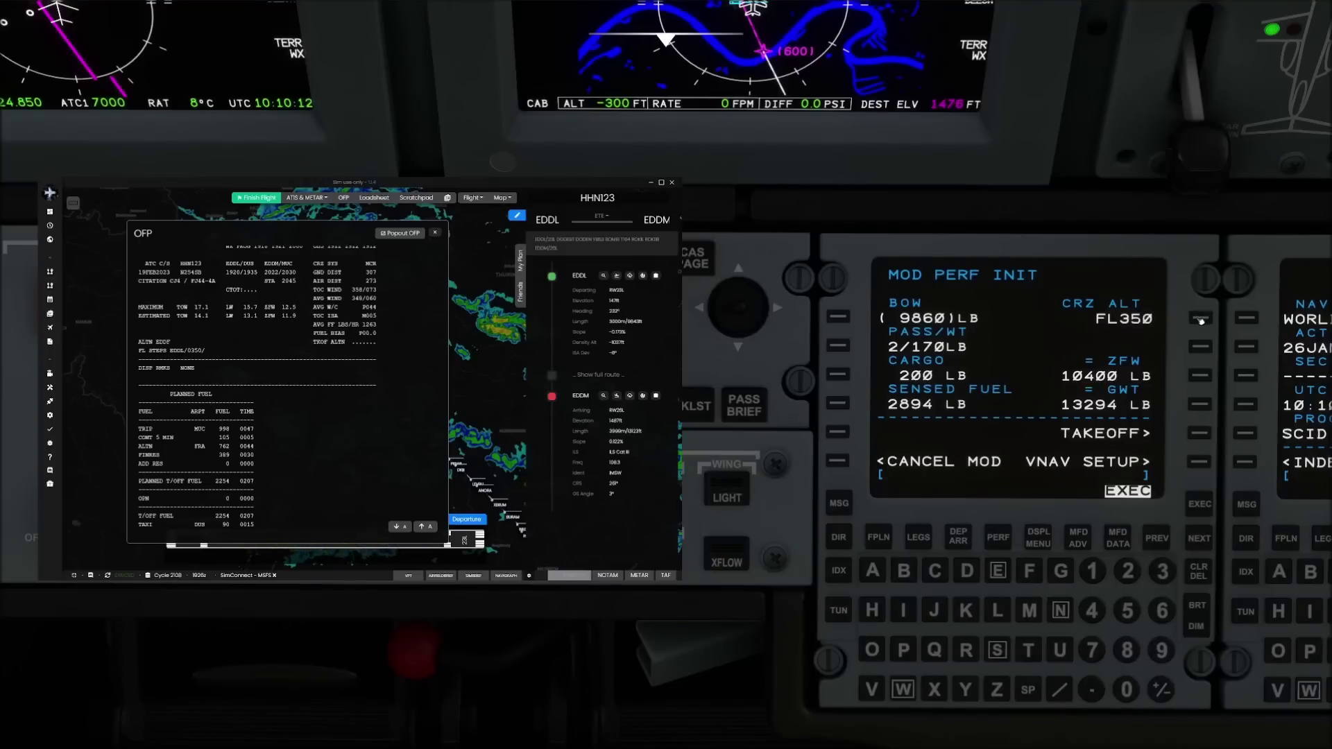
Step: Execute the performance initialization and review the VNAV setup pages from climb through descent
{"action": "left_click", "coordinate": [1200, 505]}
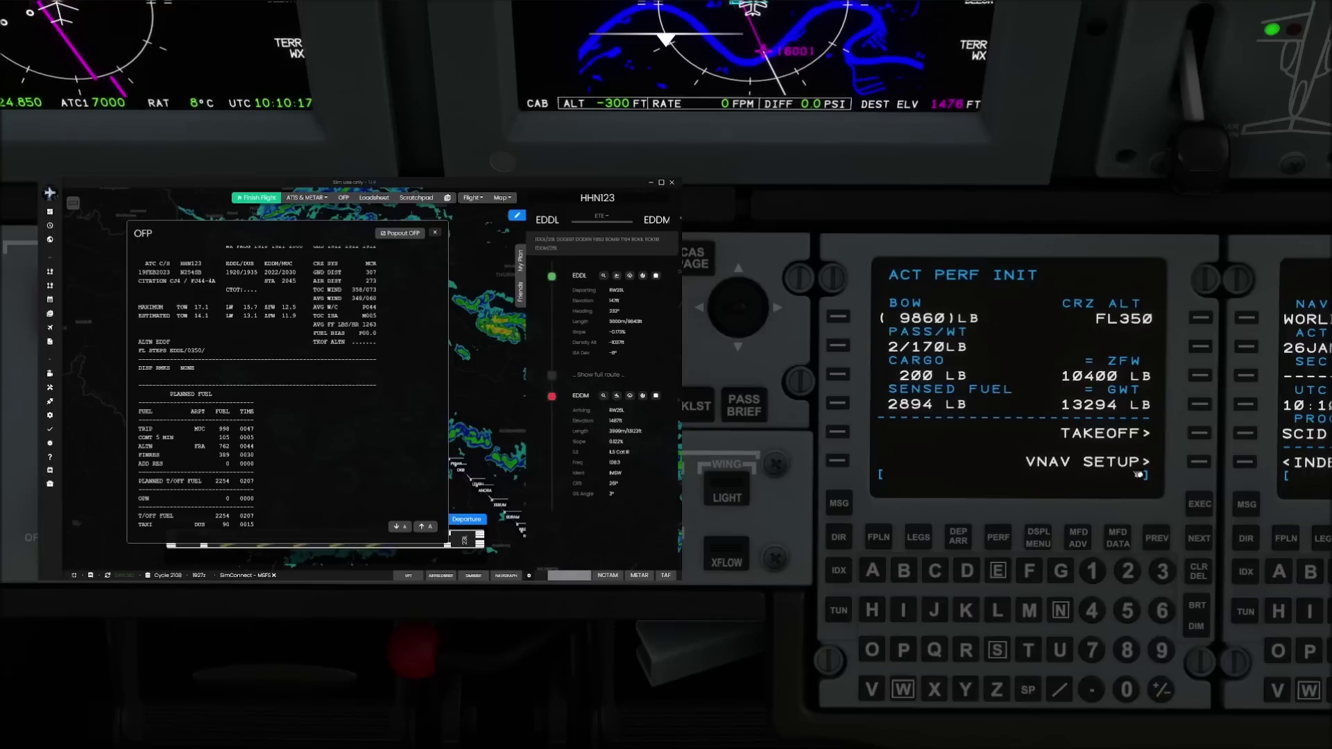
{"action": "left_click", "coordinate": [1201, 466]}
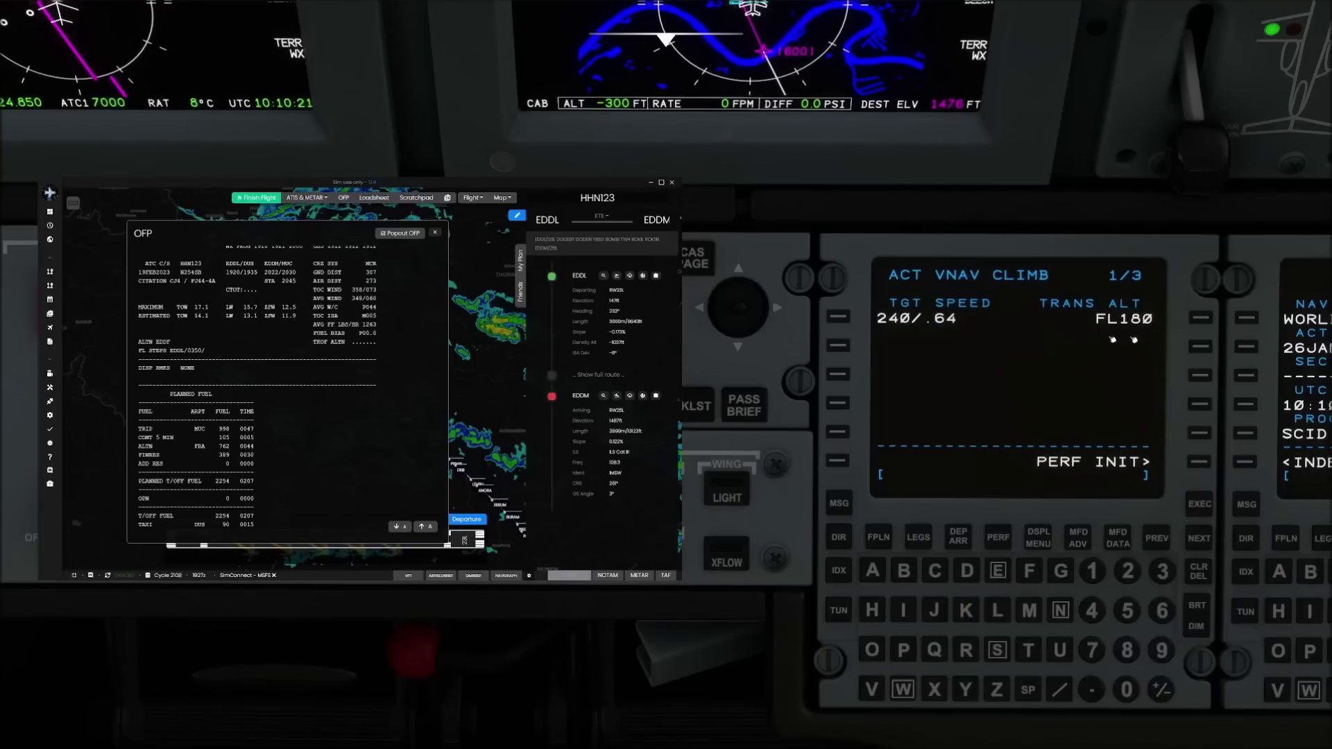
{"action": "left_click", "coordinate": [1199, 545]}
{"action": "left_click", "coordinate": [1200, 543]}
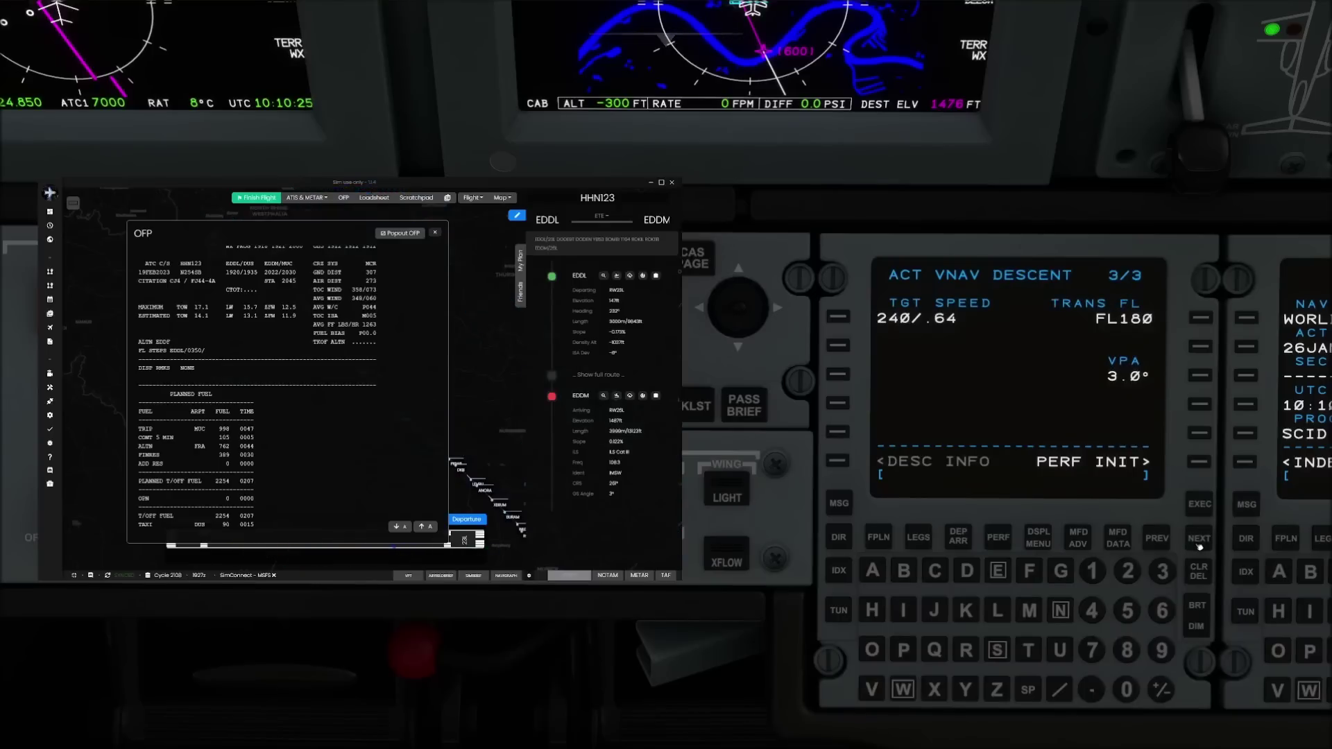
Step: Open the EDDL takeoff reference and set the wind to 260/12 and the OAT to 8 °C, using the EDDL METAR
{"action": "left_click", "coordinate": [1201, 460]}
{"action": "left_click", "coordinate": [1201, 433]}
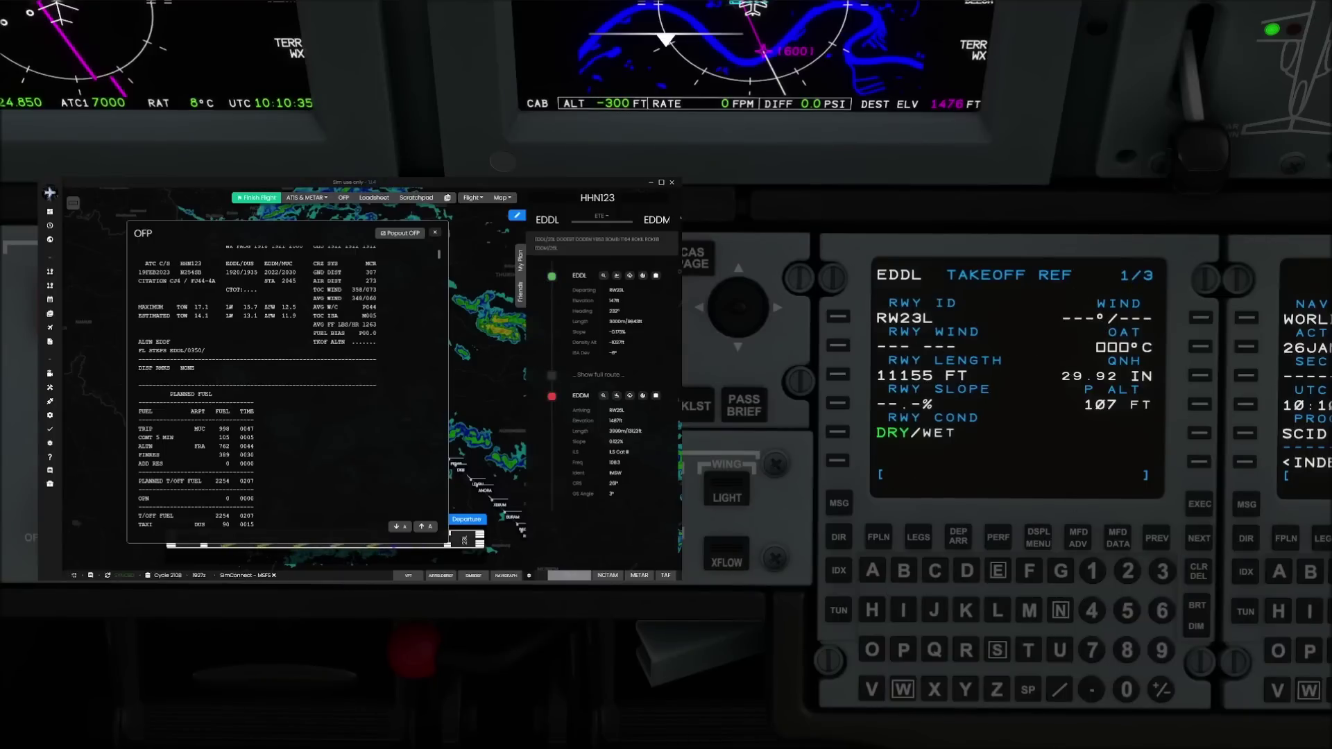
{"action": "key", "text": "Escape"}
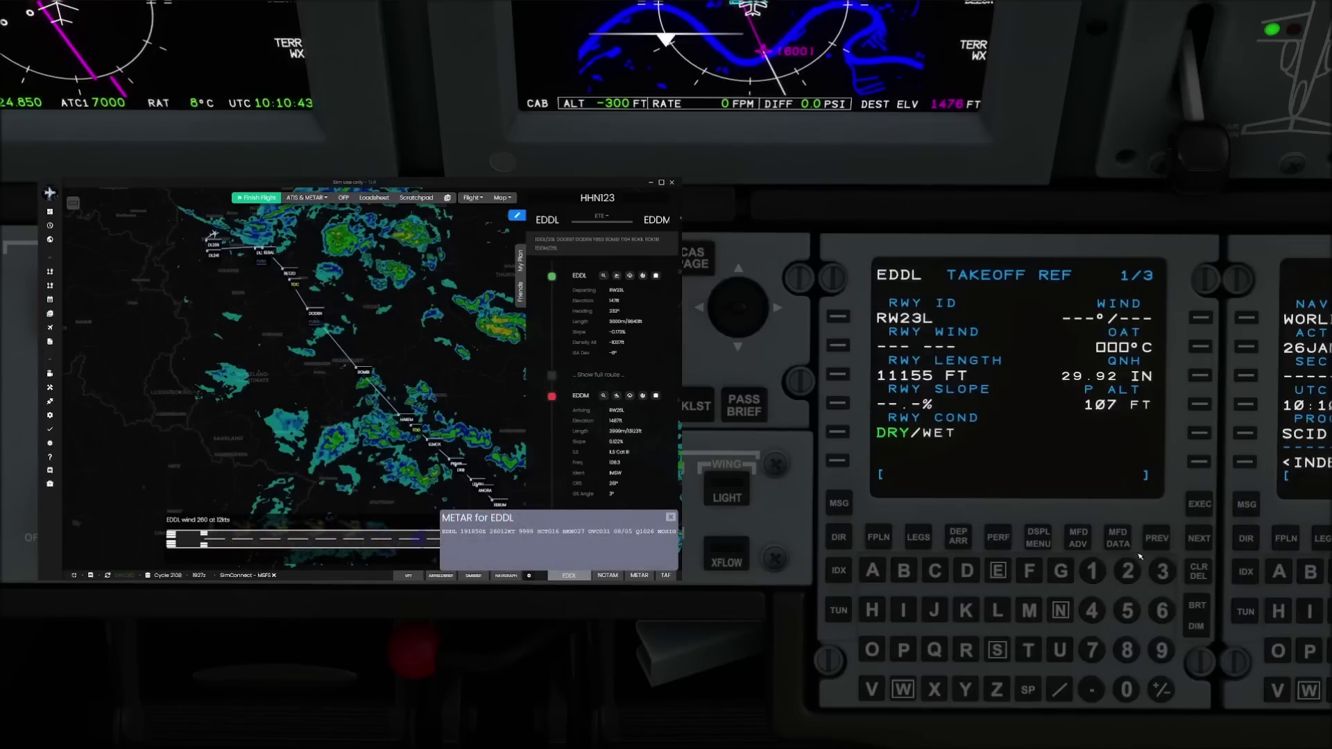
{"action": "left_click", "coordinate": [1127, 571]}
{"action": "left_click", "coordinate": [1162, 611]}
{"action": "left_click", "coordinate": [1127, 690]}
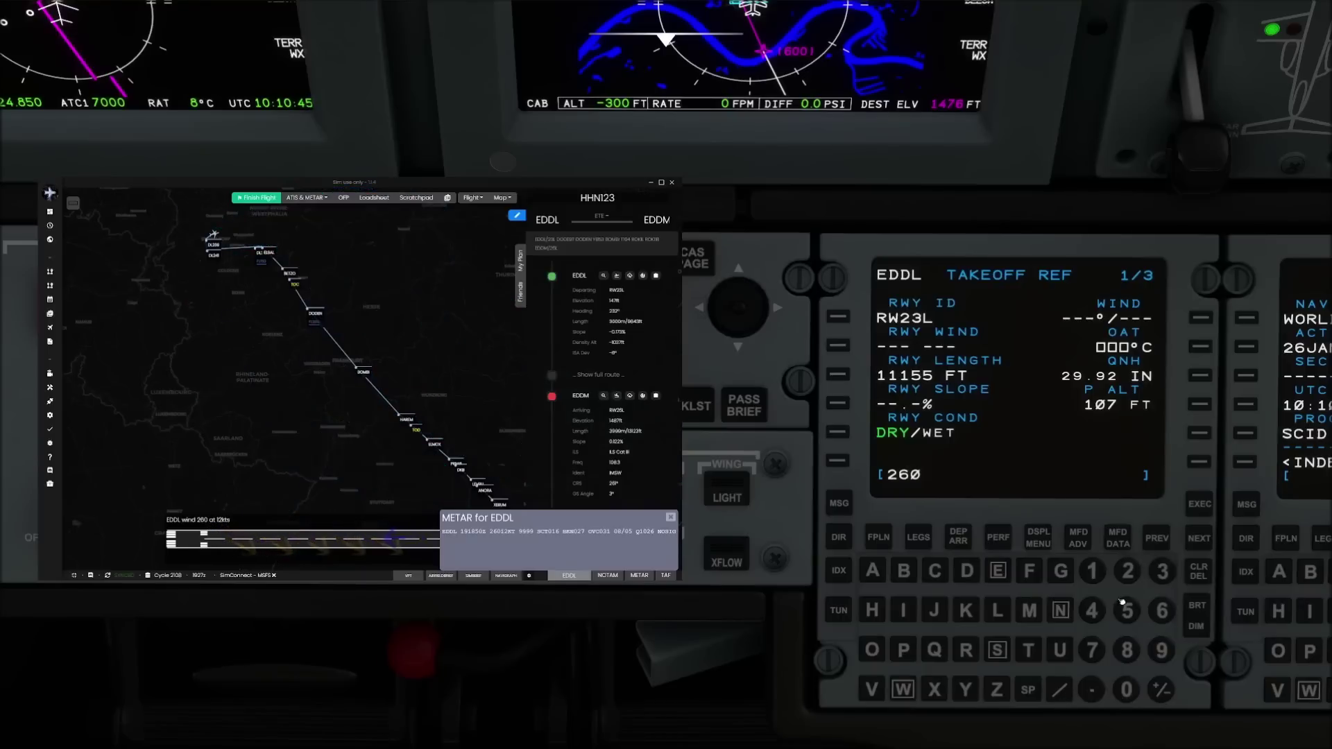
{"action": "left_click", "coordinate": [1060, 690]}
{"action": "left_click", "coordinate": [1092, 571]}
{"action": "left_click", "coordinate": [1126, 572]}
{"action": "left_click", "coordinate": [1199, 318]}
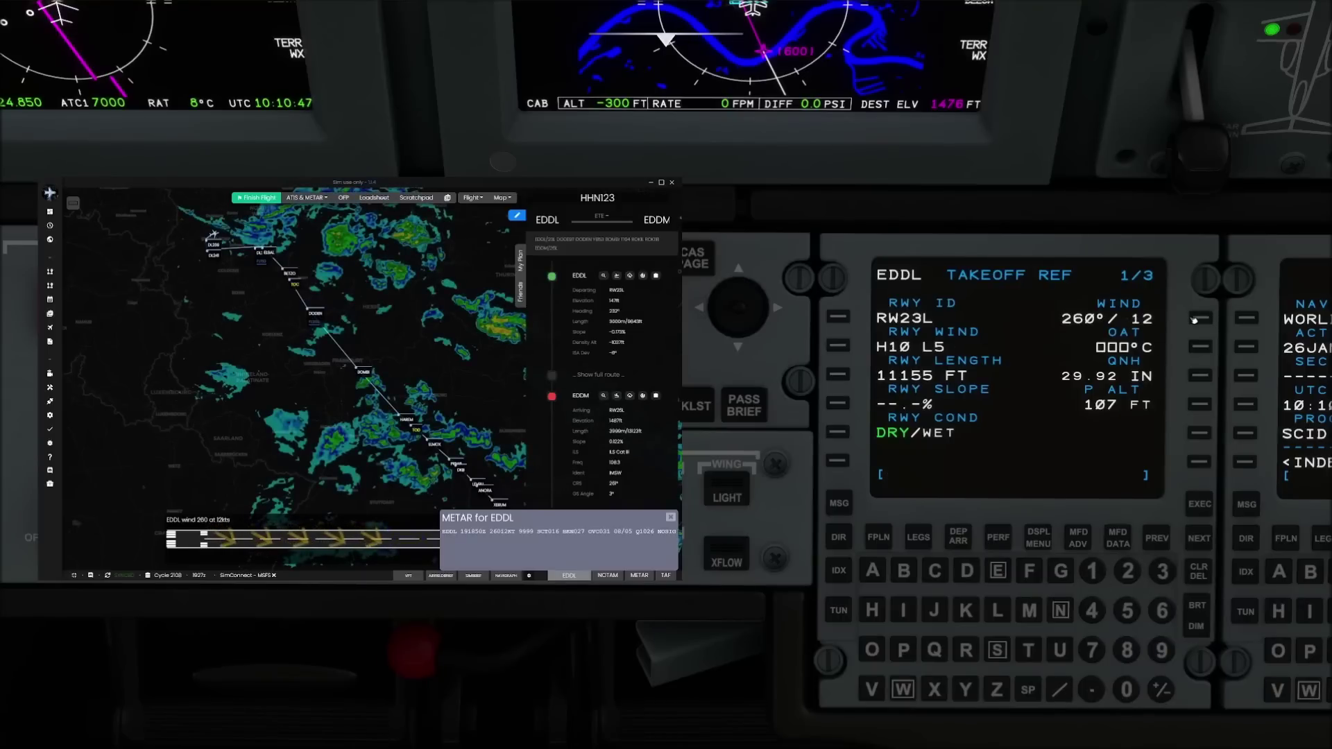
{"action": "left_click", "coordinate": [1127, 650]}
{"action": "left_click", "coordinate": [1200, 346]}
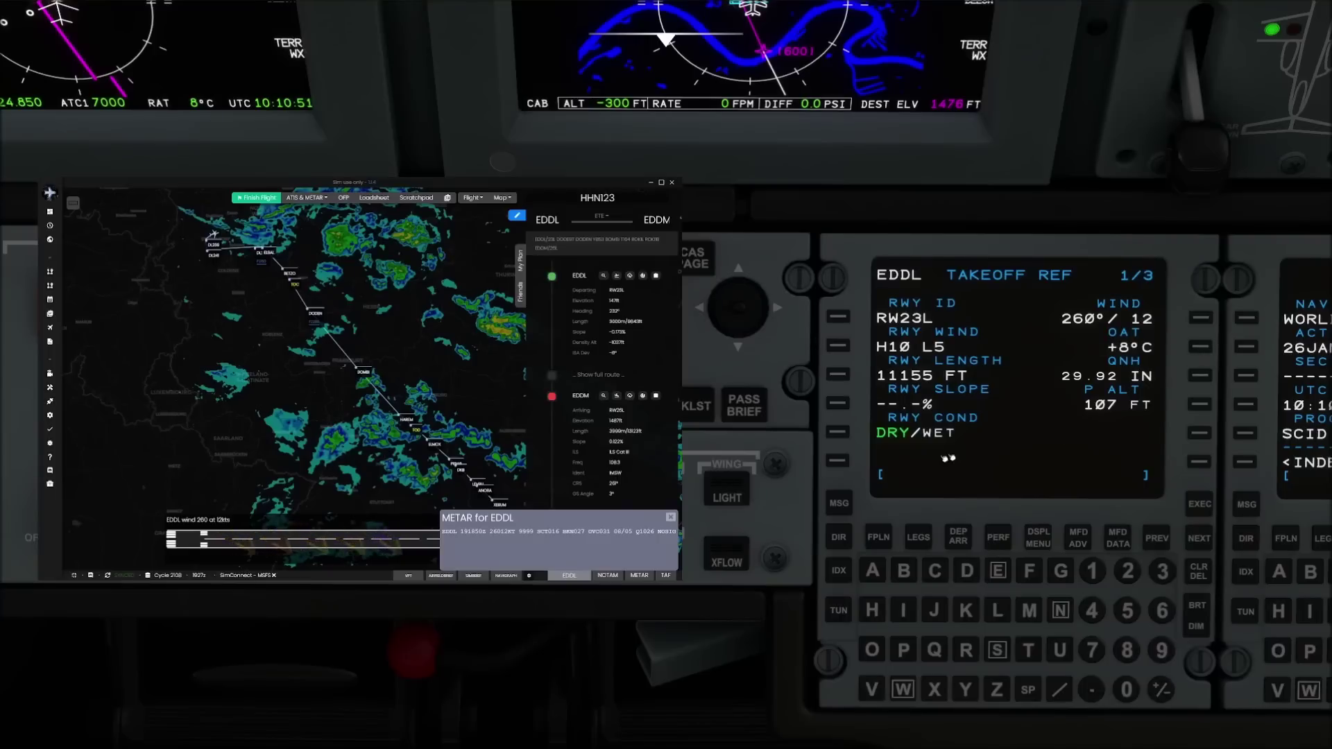
Step: Set the runway slope to 0.0% and send the calculated takeoff speeds from the second takeoff reference page
{"action": "left_click", "coordinate": [1127, 690]}
{"action": "left_click", "coordinate": [1092, 690]}
{"action": "left_click", "coordinate": [1127, 690]}
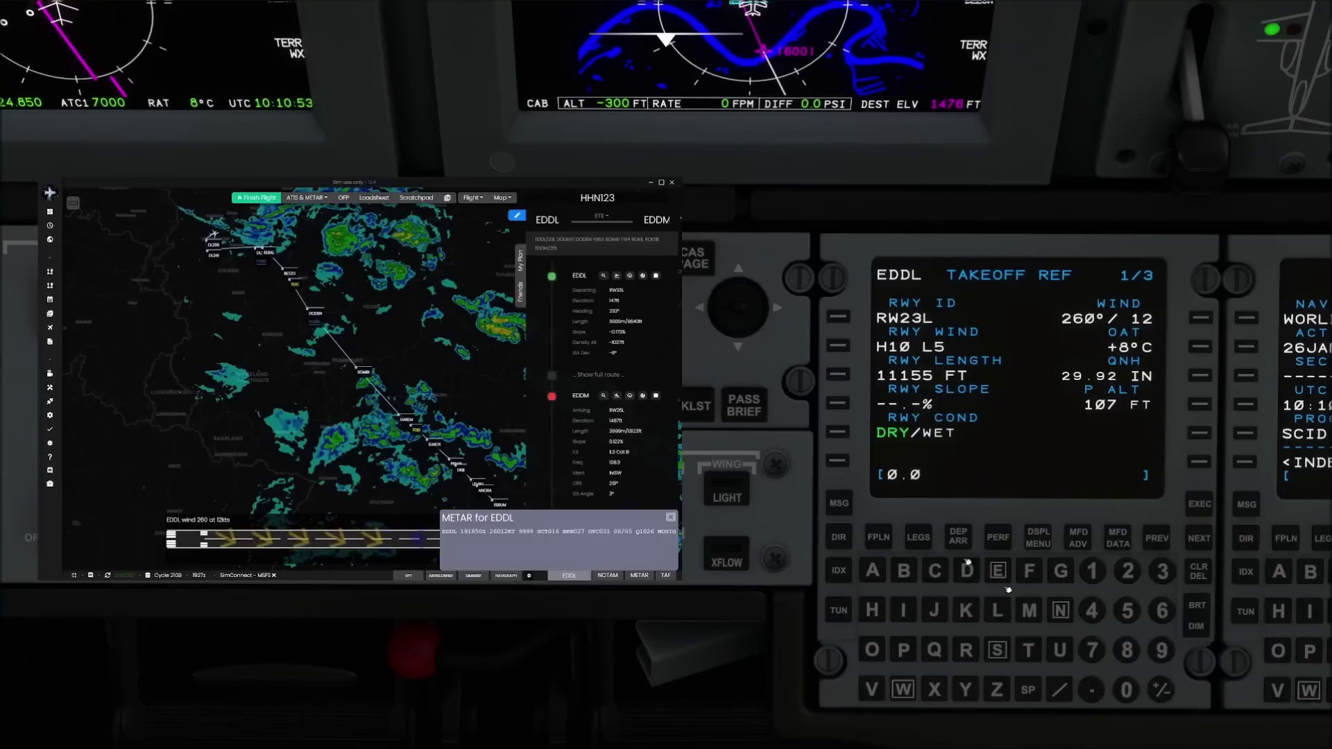
{"action": "left_click", "coordinate": [838, 403]}
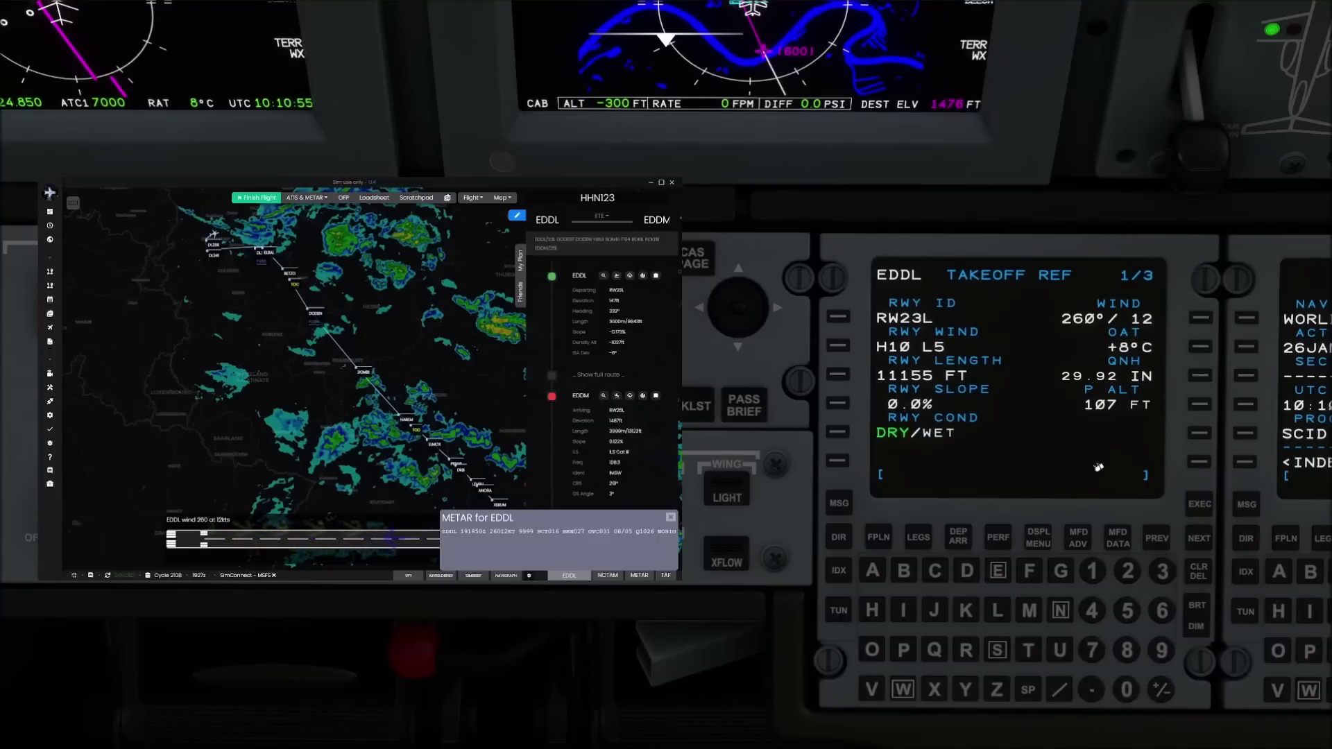
{"action": "left_click", "coordinate": [1202, 538]}
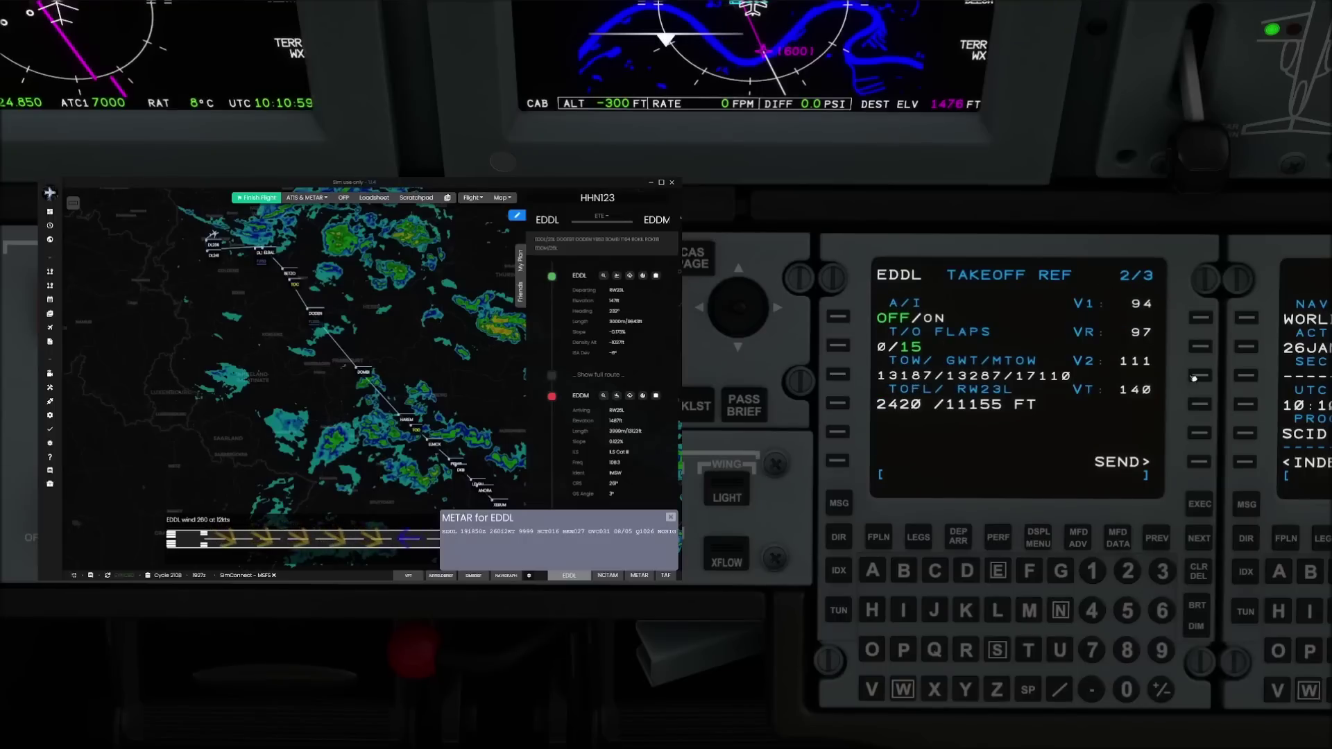
{"action": "left_click", "coordinate": [1206, 464]}
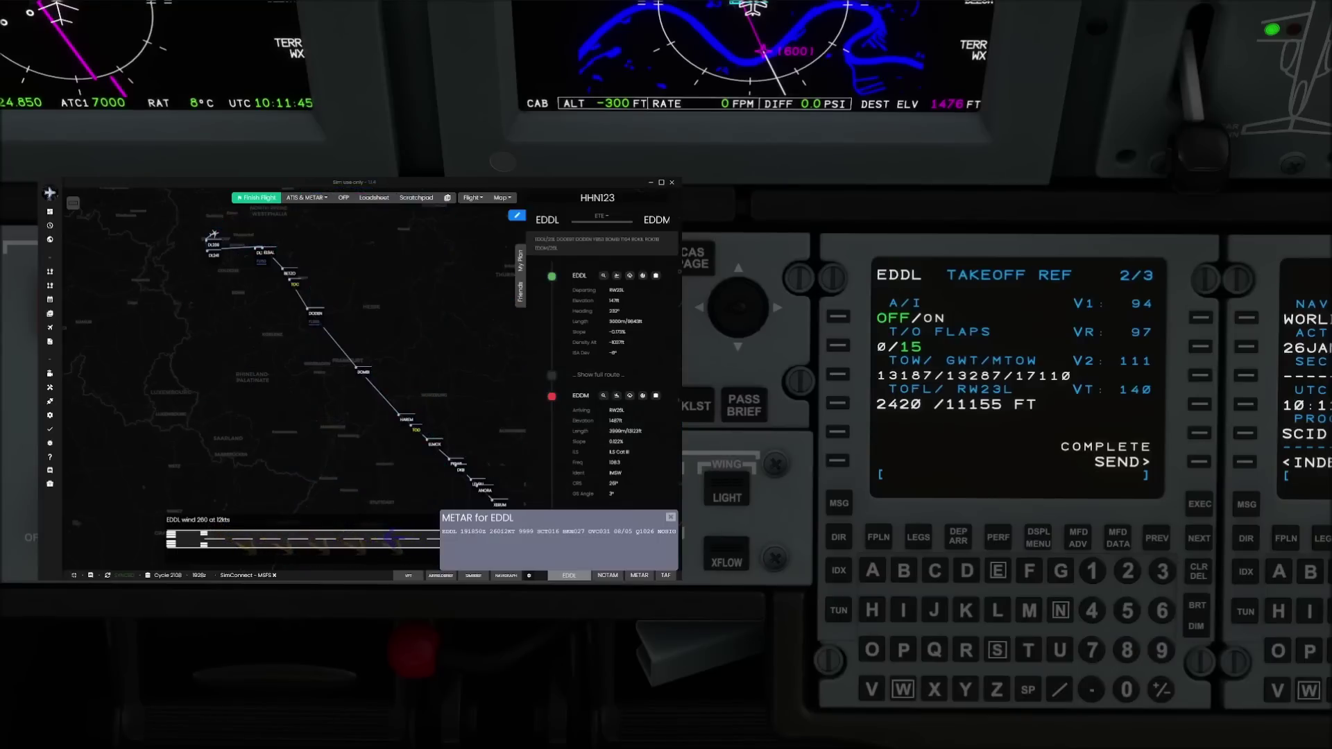
Step: Switch from the cockpit to the external view and look at the aircraft from its front right side
{"action": "key", "text": "alt+Tab"}
{"action": "key", "text": "a"}
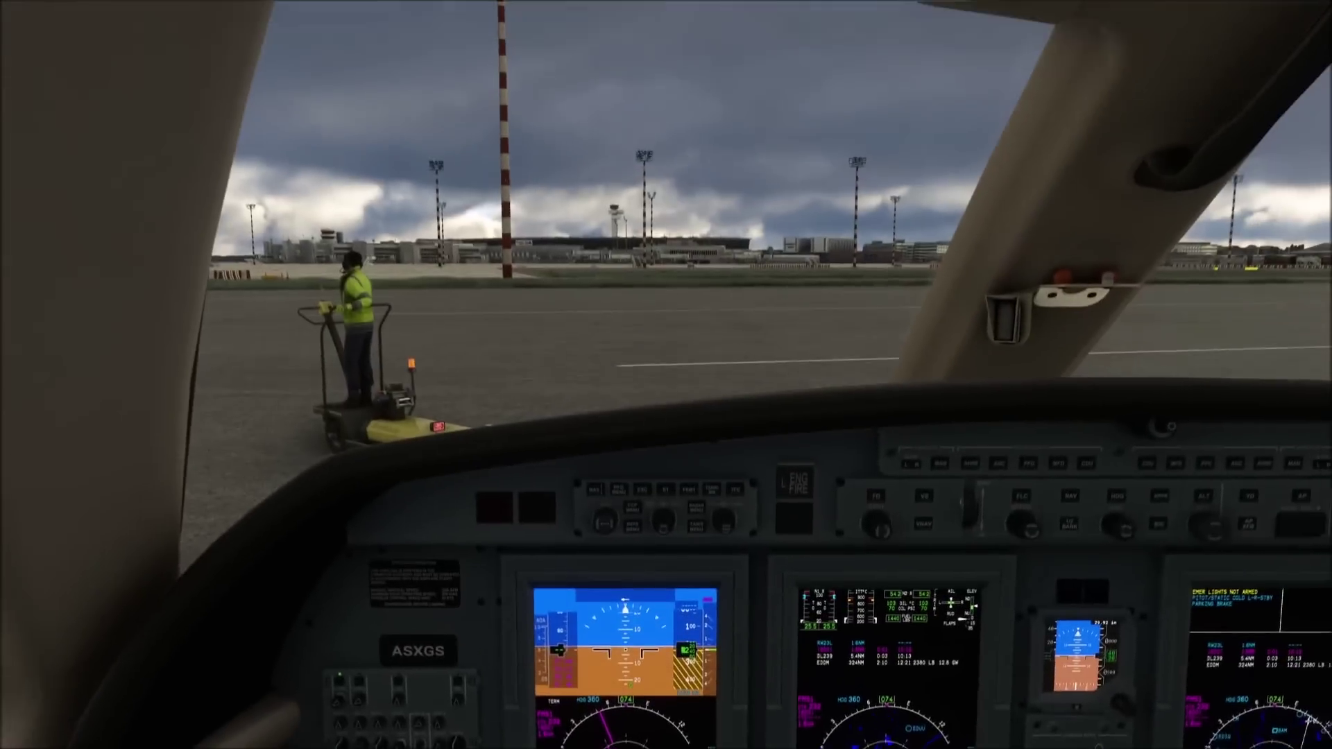
{"action": "key", "text": "End"}
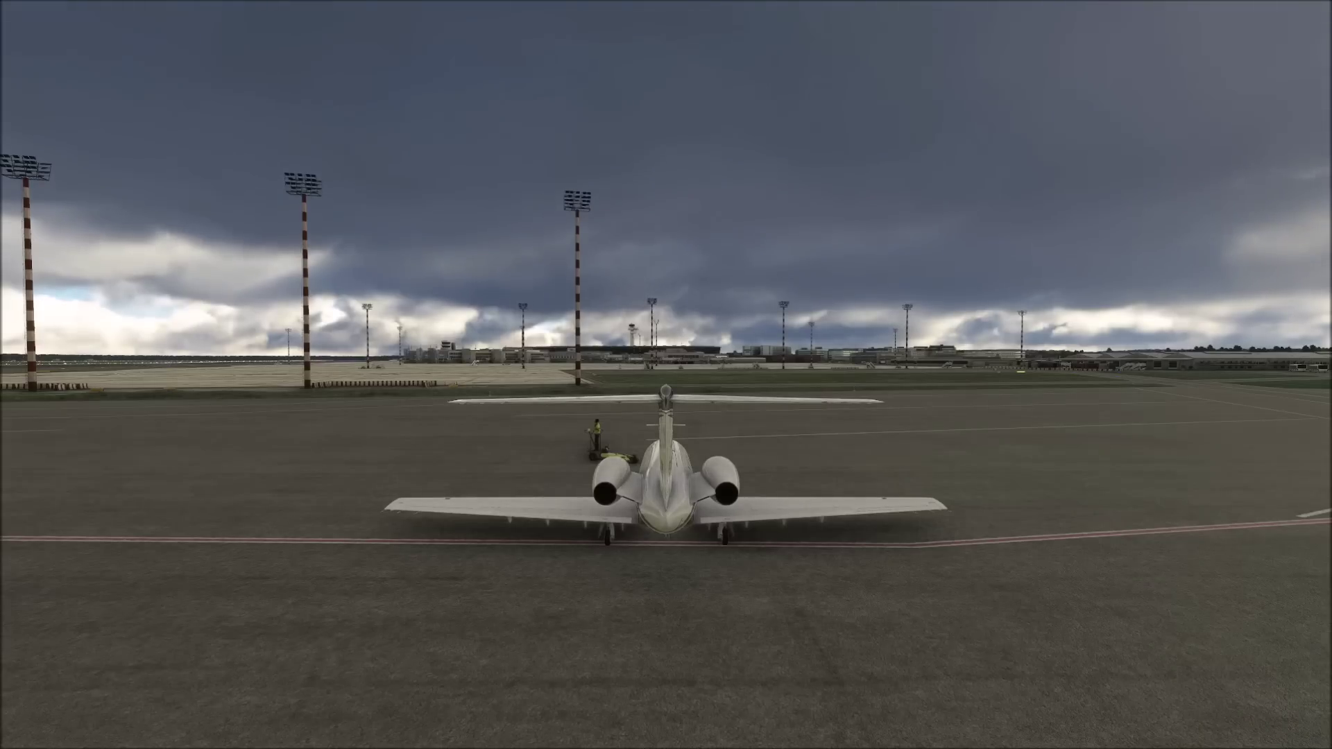
{"action": "key", "text": "Left"}
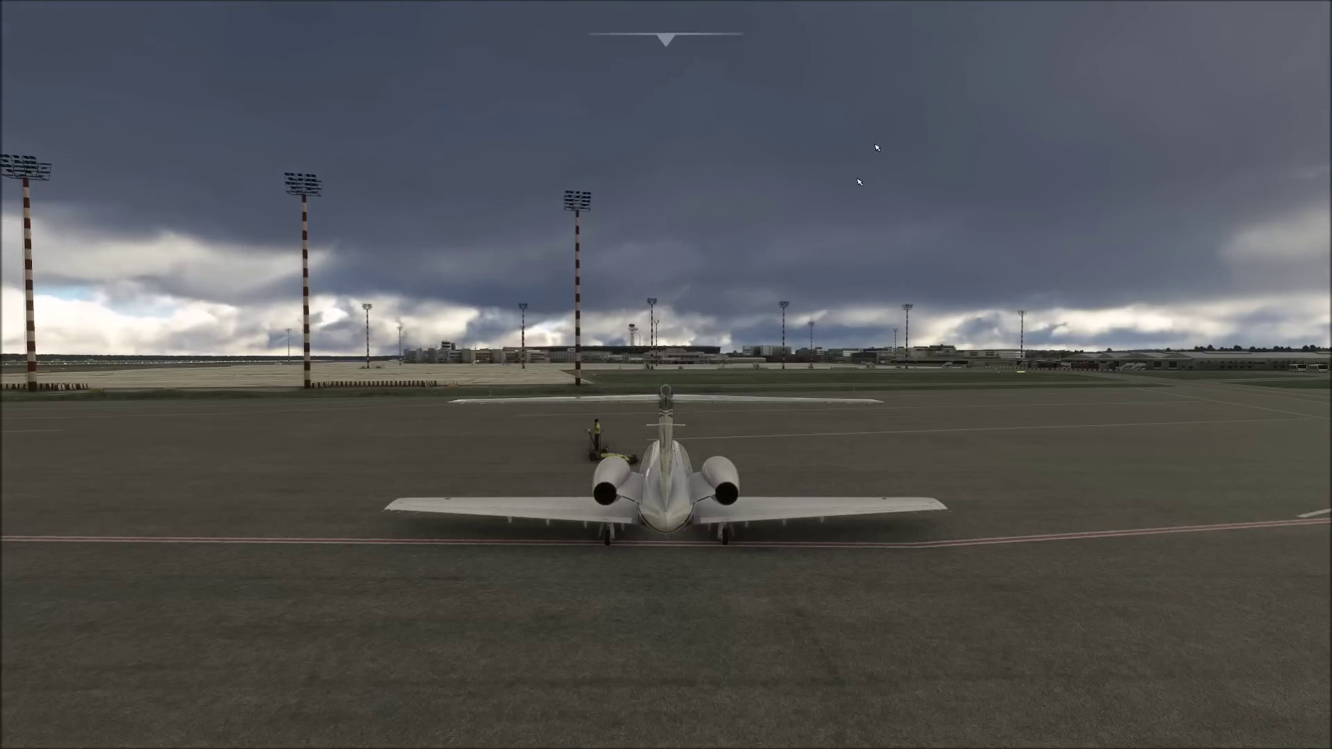
{"action": "key", "text": "Left"}
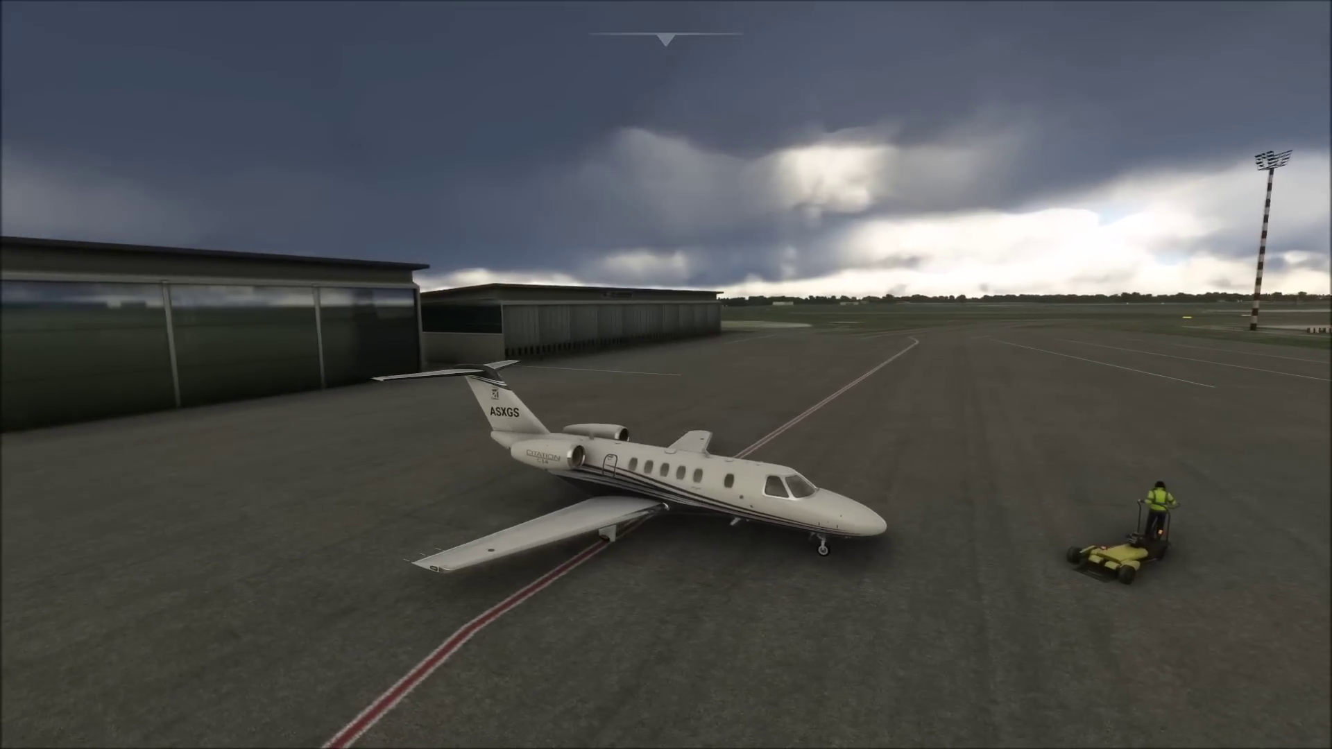